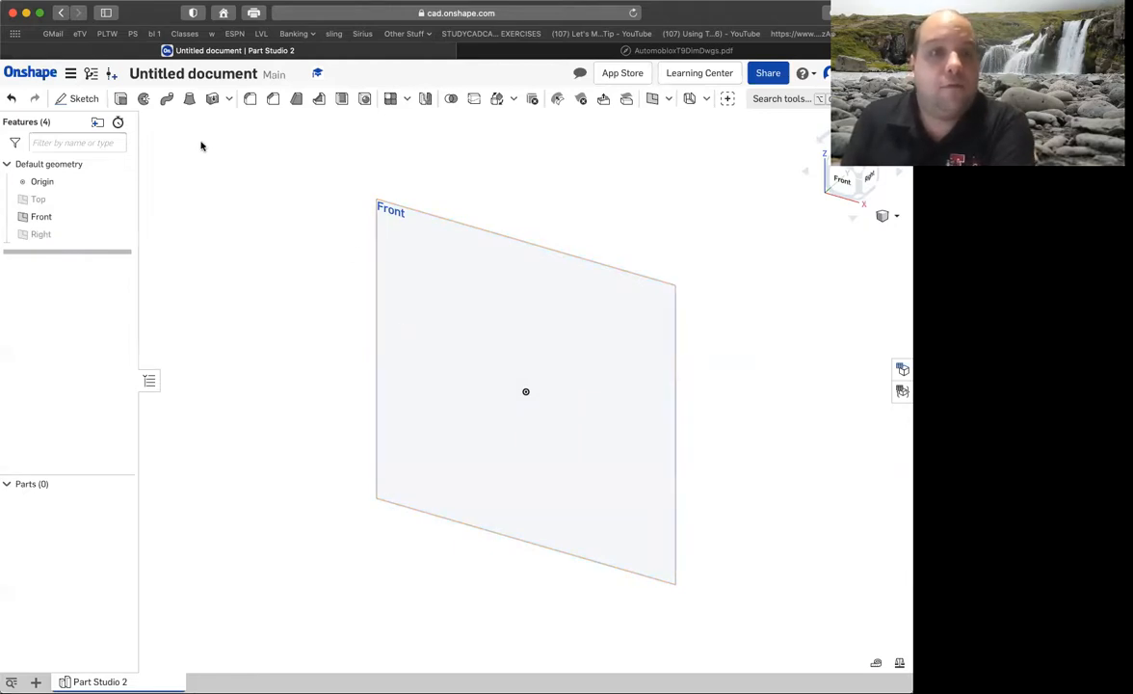
Sketch a rectangle about 3.63 in wide and 2.2 in high around the origin on the Front plane, and close the sketch.
left_click(79, 98)
left_click(401, 218)
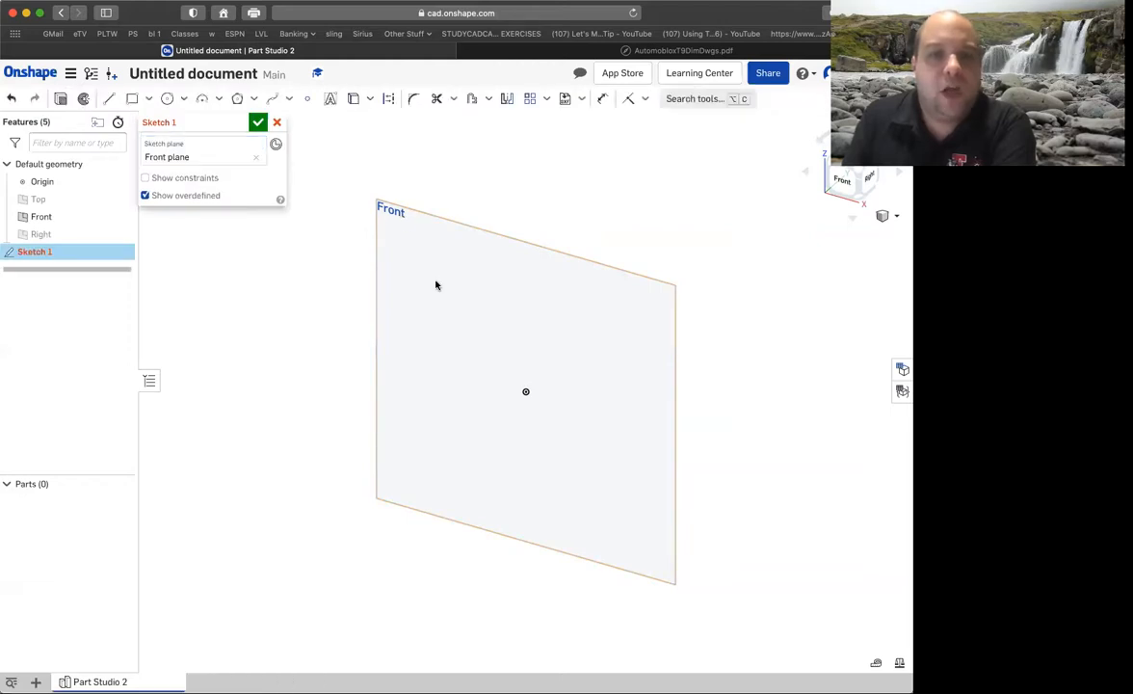
left_click(843, 184)
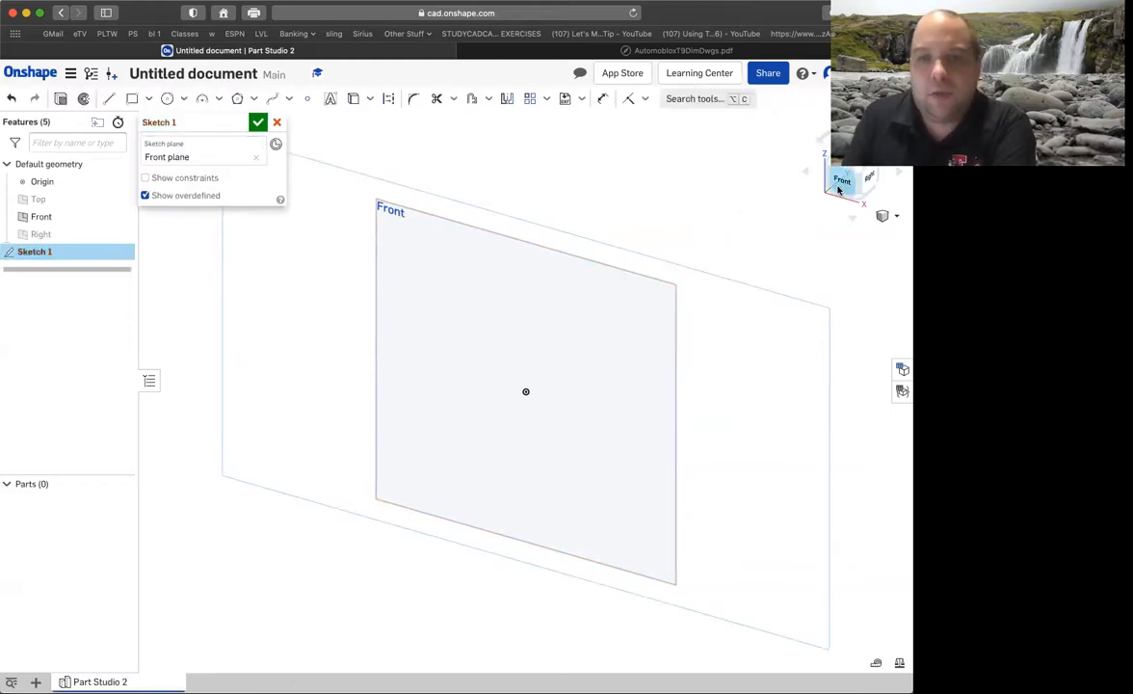
left_click(131, 98)
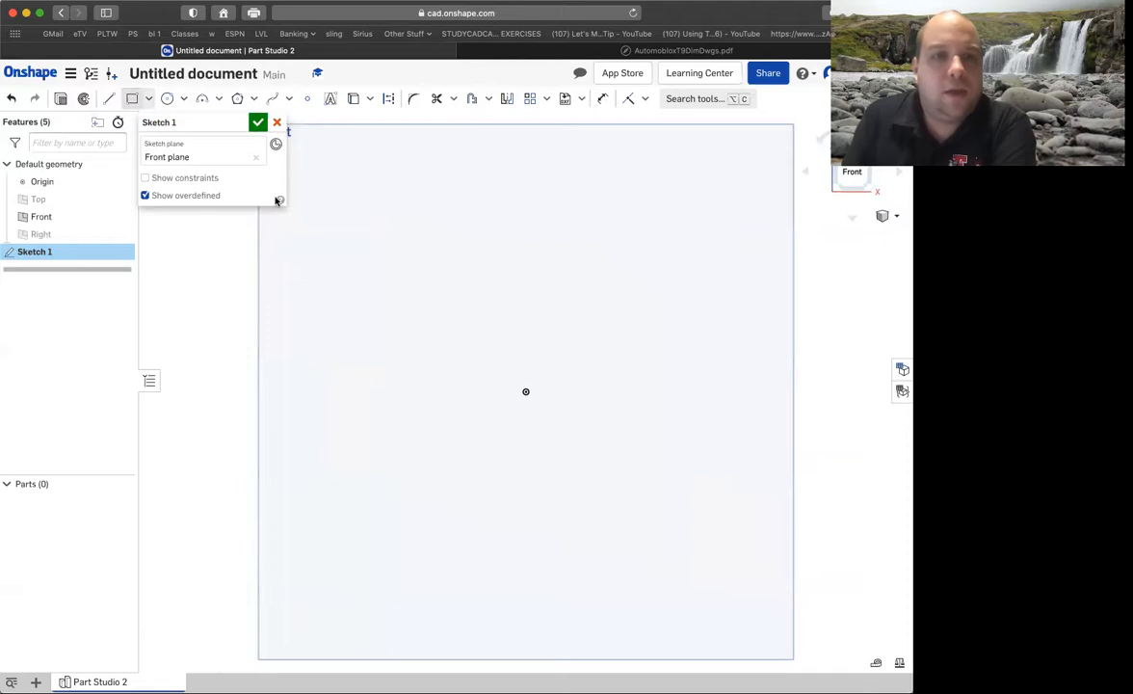
left_click_drag(365, 300, 526, 433)
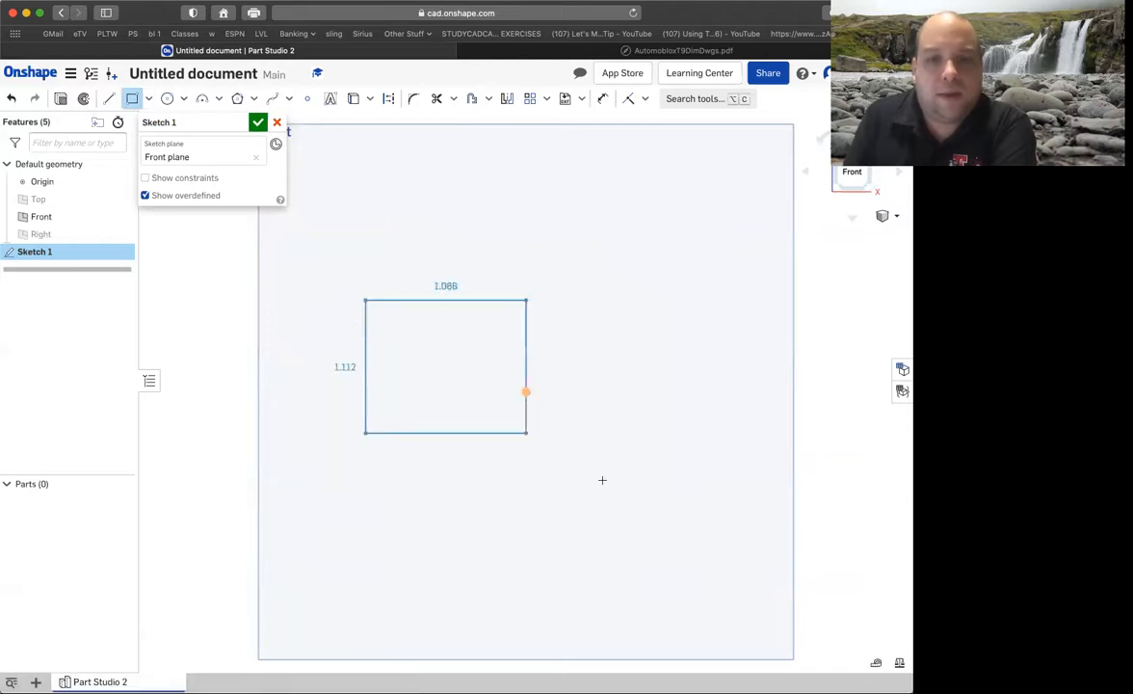
left_click(690, 497)
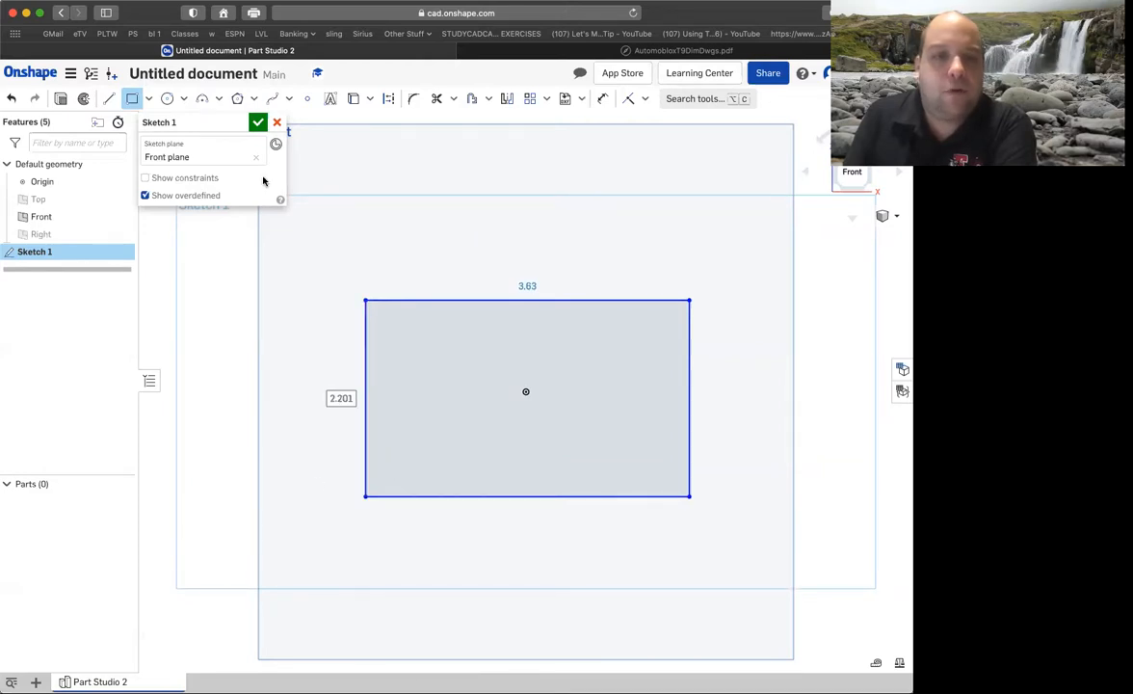
left_click(258, 124)
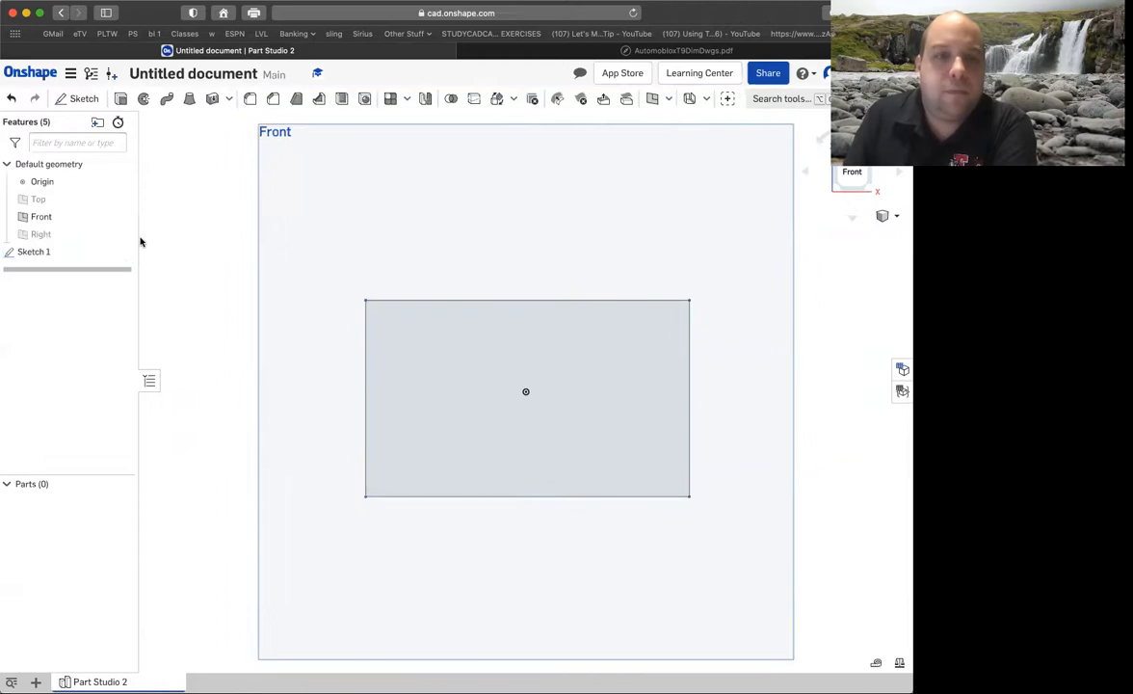
Reopen the rectangle sketch for editing and add a height dimension along its left edge.
double_click(240, 252)
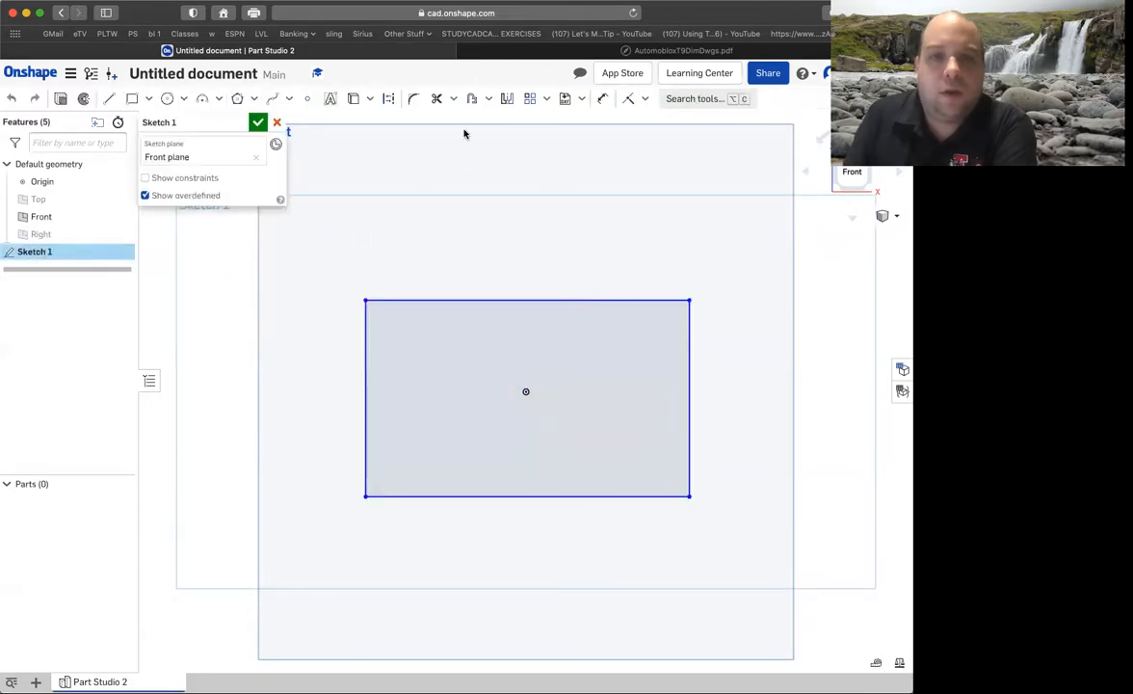
left_click(599, 98)
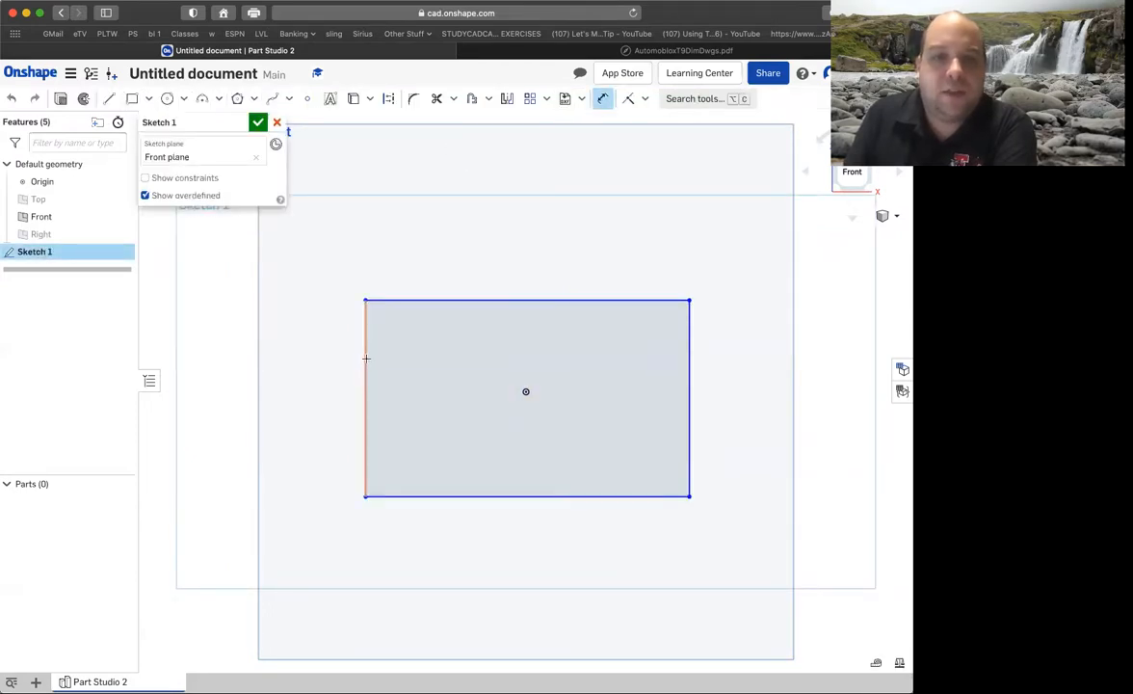
left_click(349, 359)
left_click(294, 368)
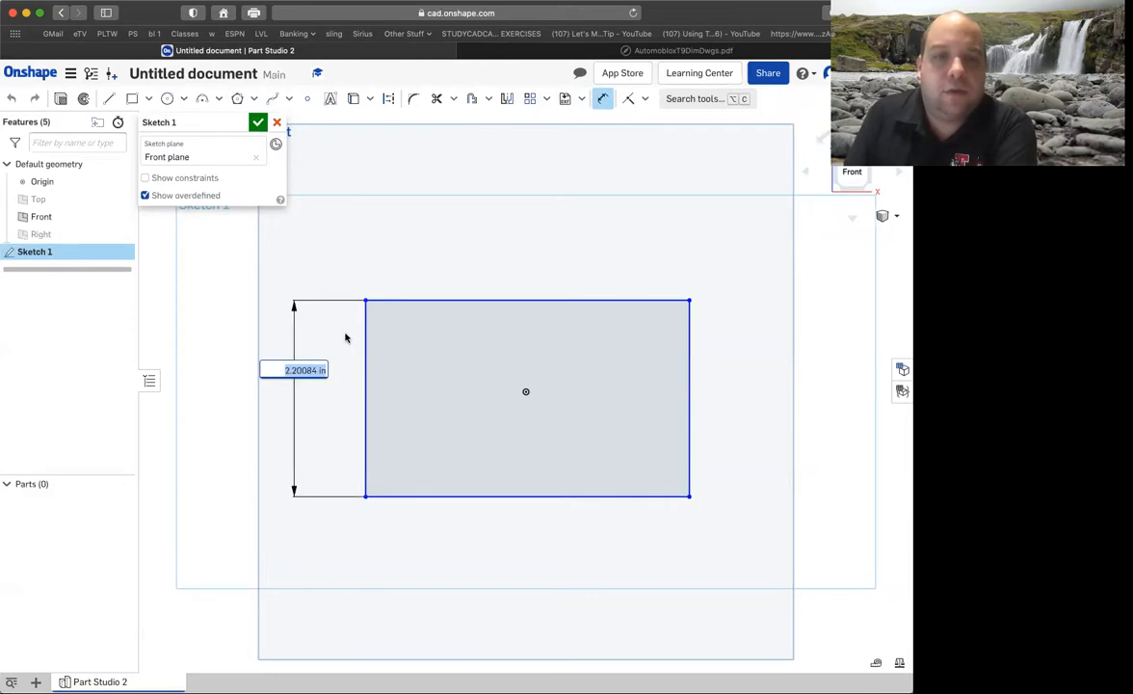
Dimension the rectangle's top edge and set its width to 1.975 in, consulting the passenger base drawing in AutomobloxT9DimDwgs.pdf.
left_click(518, 299)
left_click(518, 265)
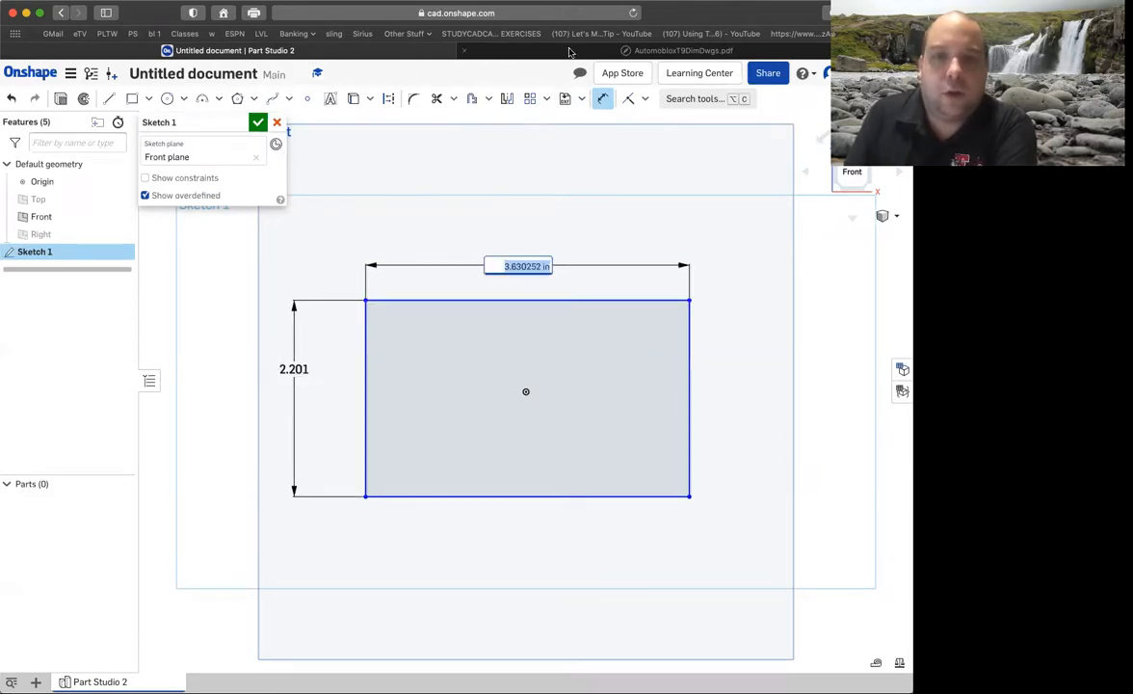
left_click(525, 49)
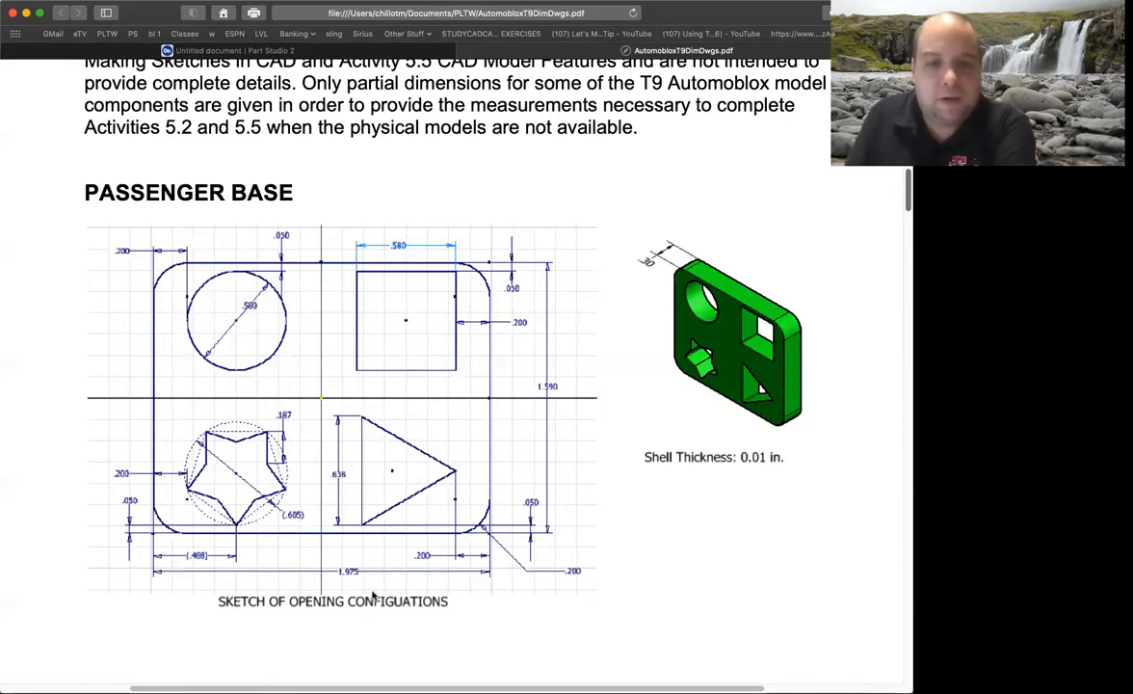
left_click(262, 50)
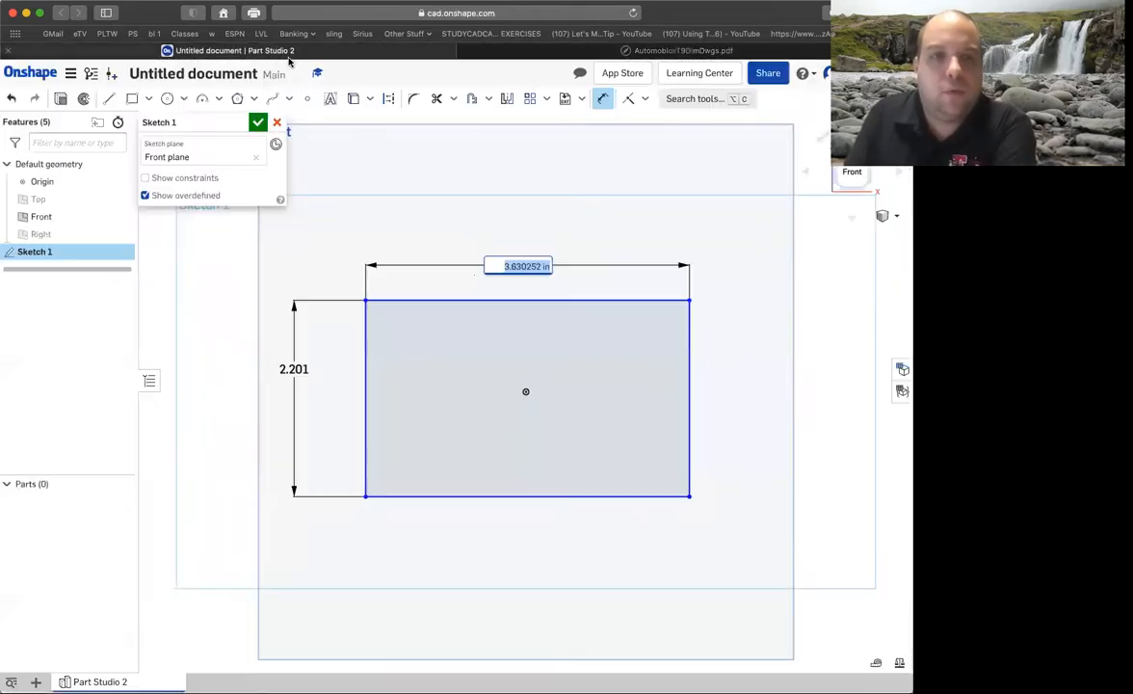
type("1.975")
key("Return")
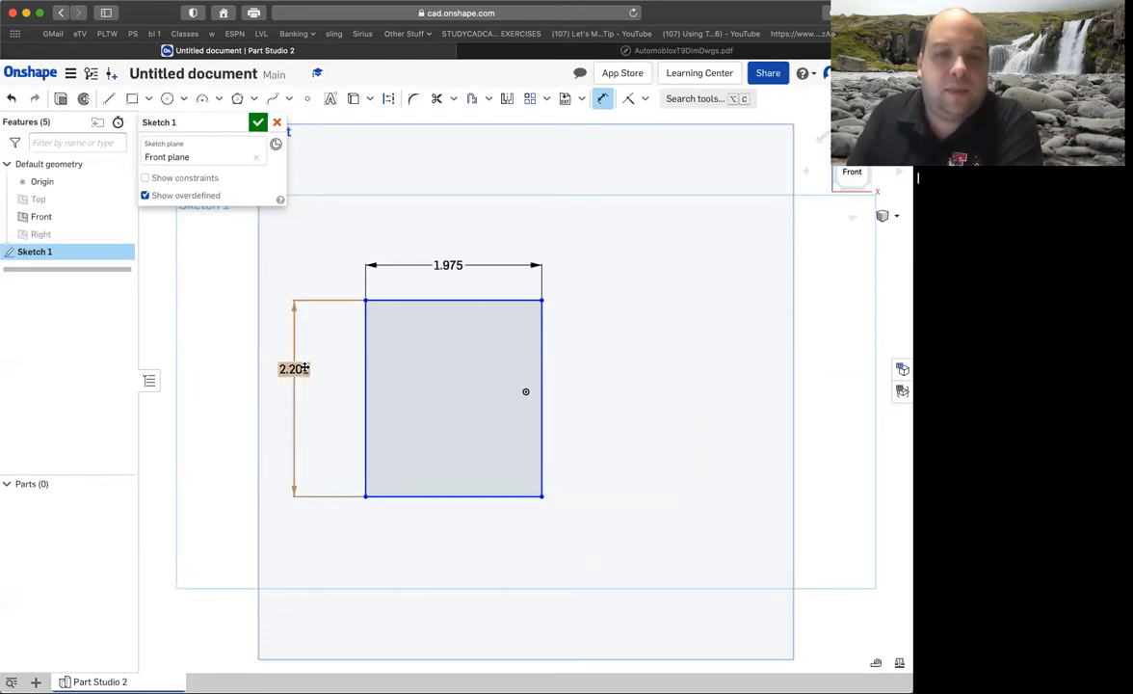
Set the rectangle's height dimension to 1.590 in, checking the value in the passenger base drawing.
double_click(302, 368)
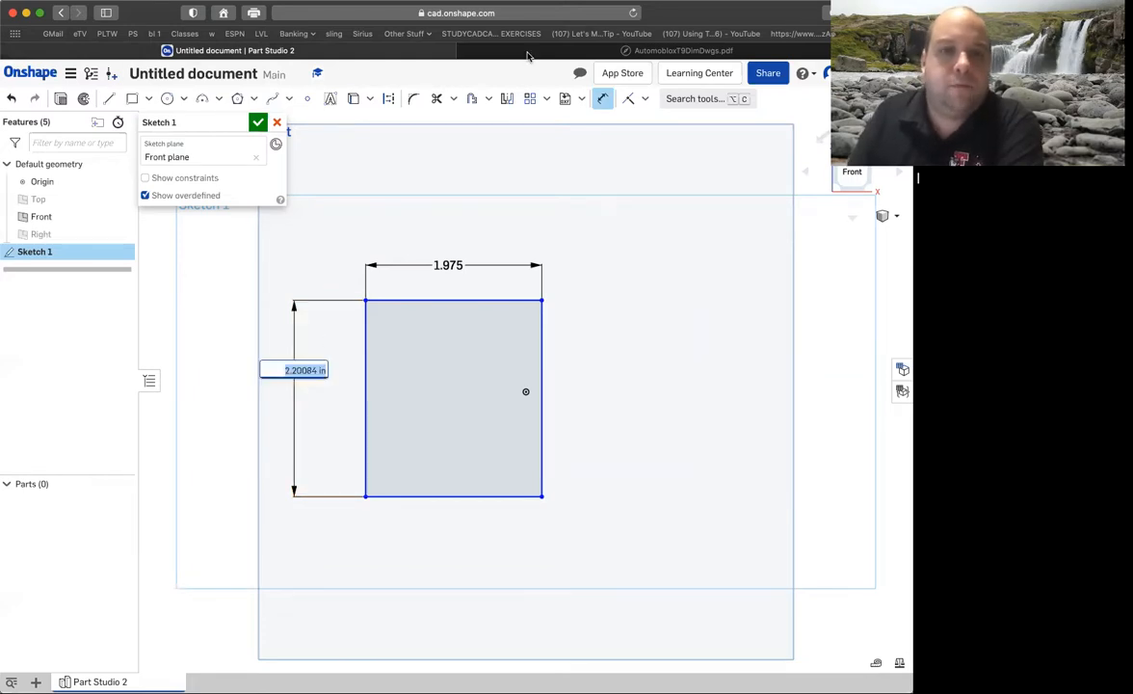
left_click(489, 52)
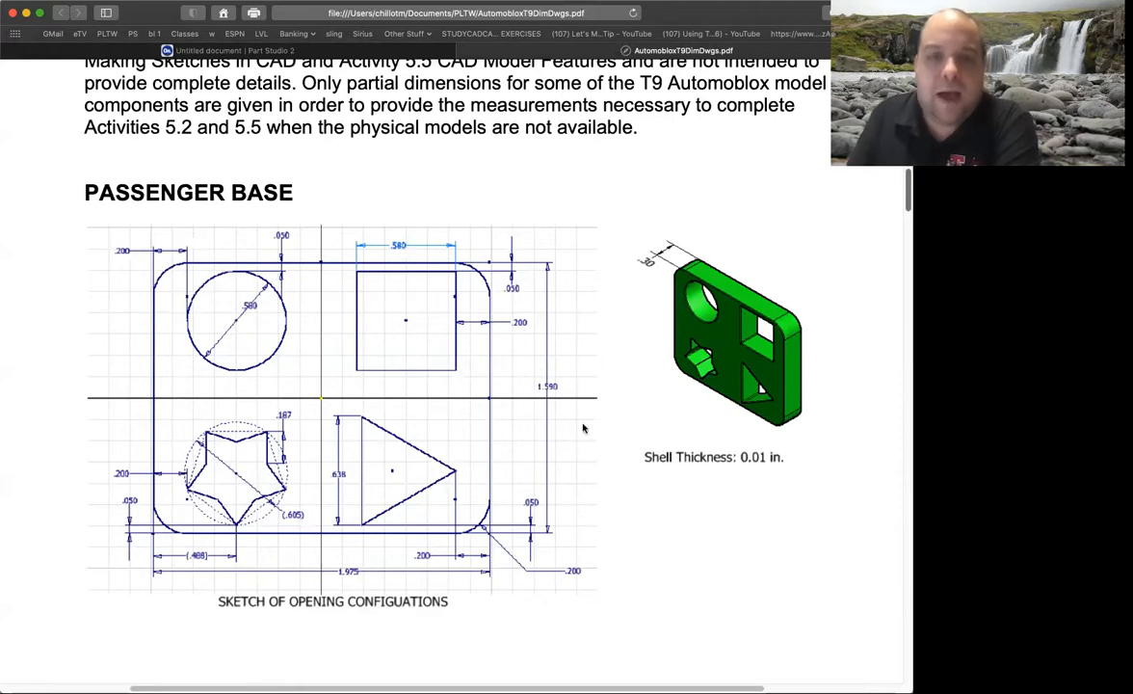
left_click(340, 50)
key("BackSpace")
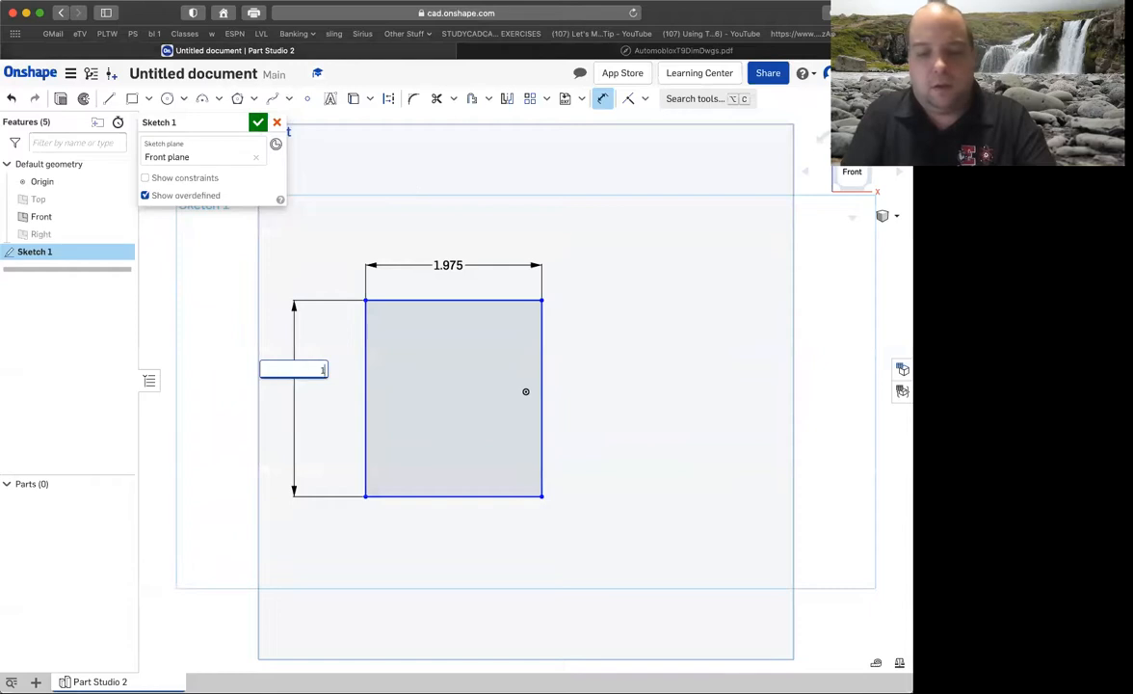
type("1.59")
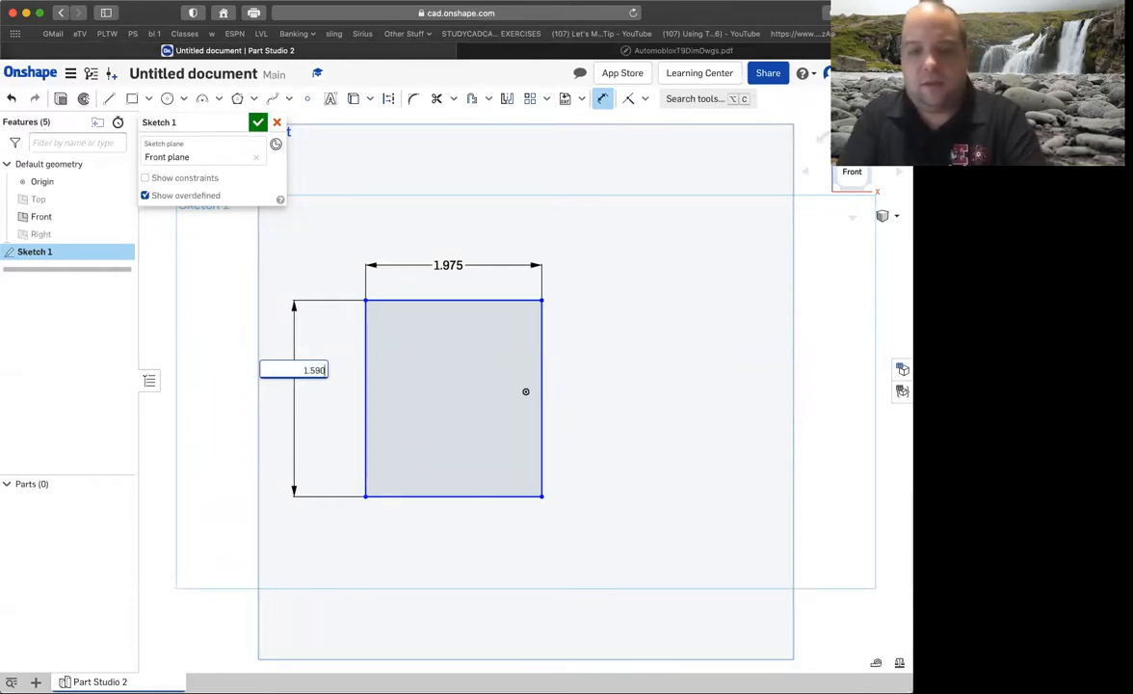
key("Return")
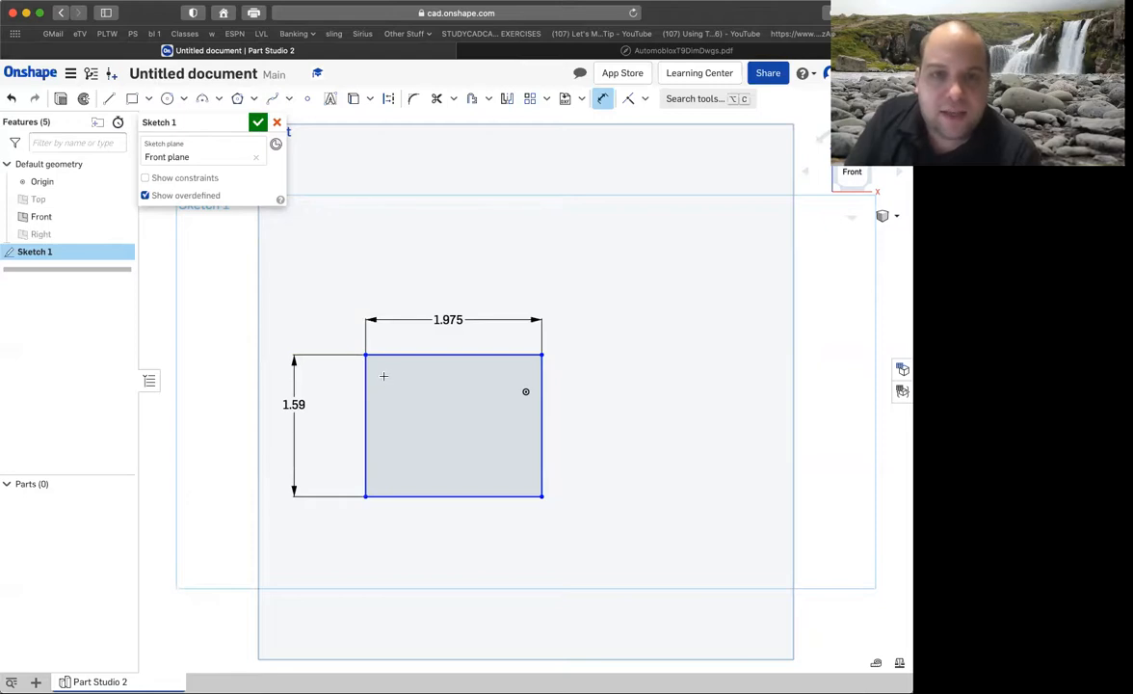
Try a sketch point inside the rectangle near its upper-left corner, and undo it.
left_click(308, 98)
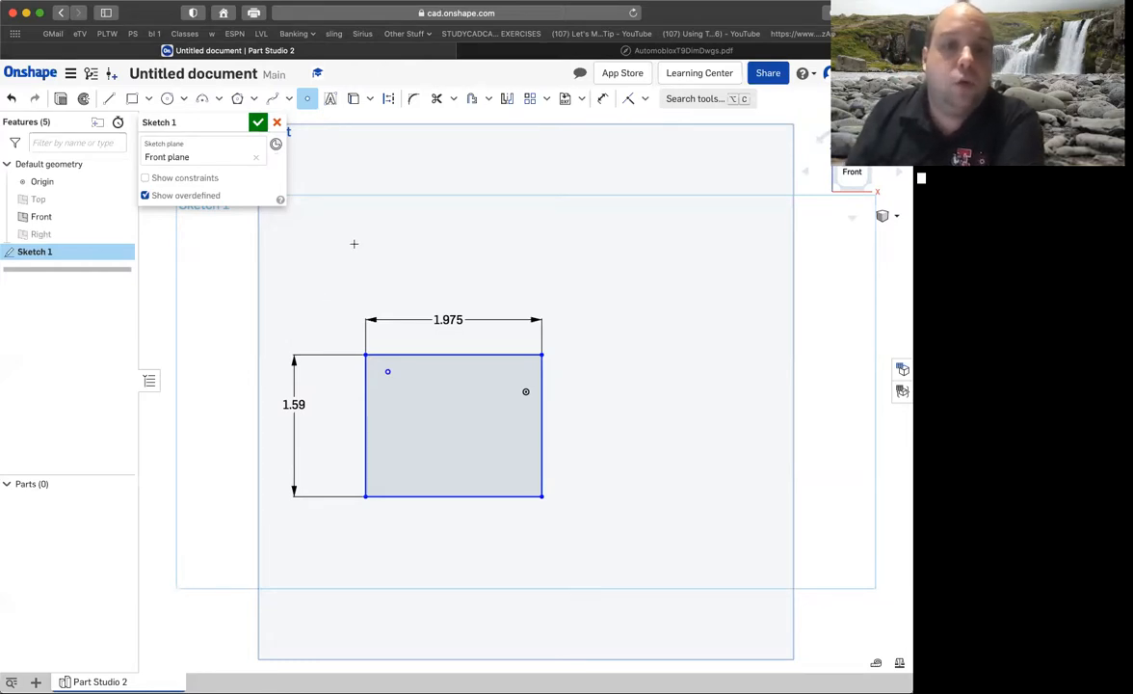
left_click(13, 101)
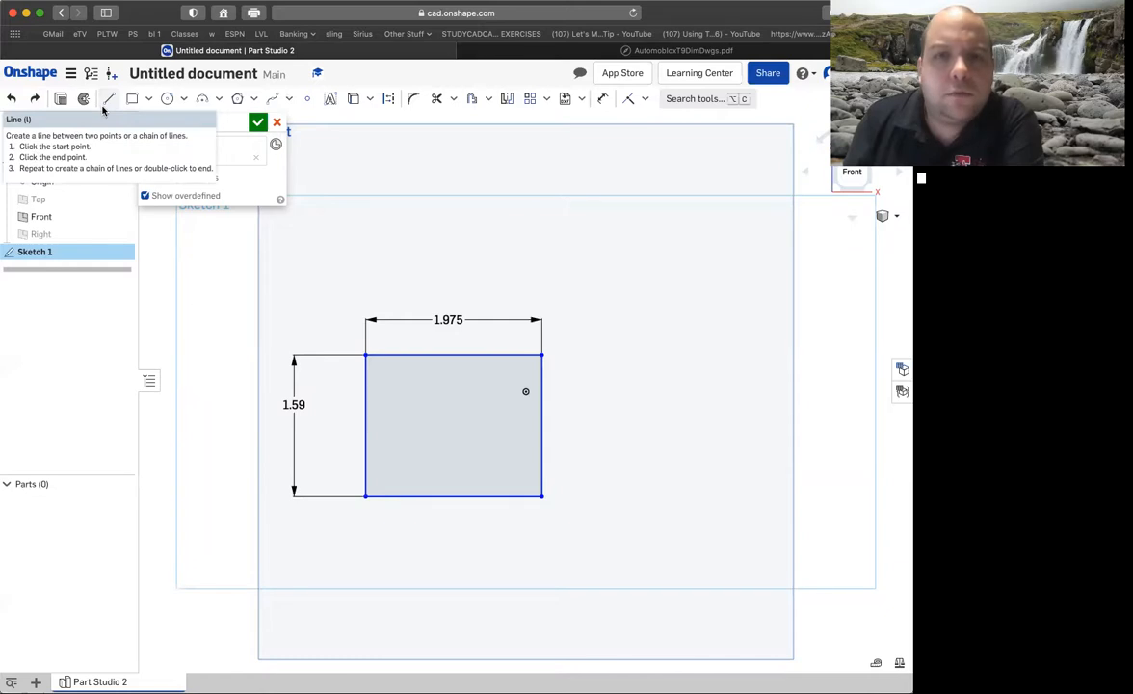
Check the corner radius in the passenger base drawing and fillet the rectangle's upper-left corner with a 0.2 in radius.
left_click(413, 100)
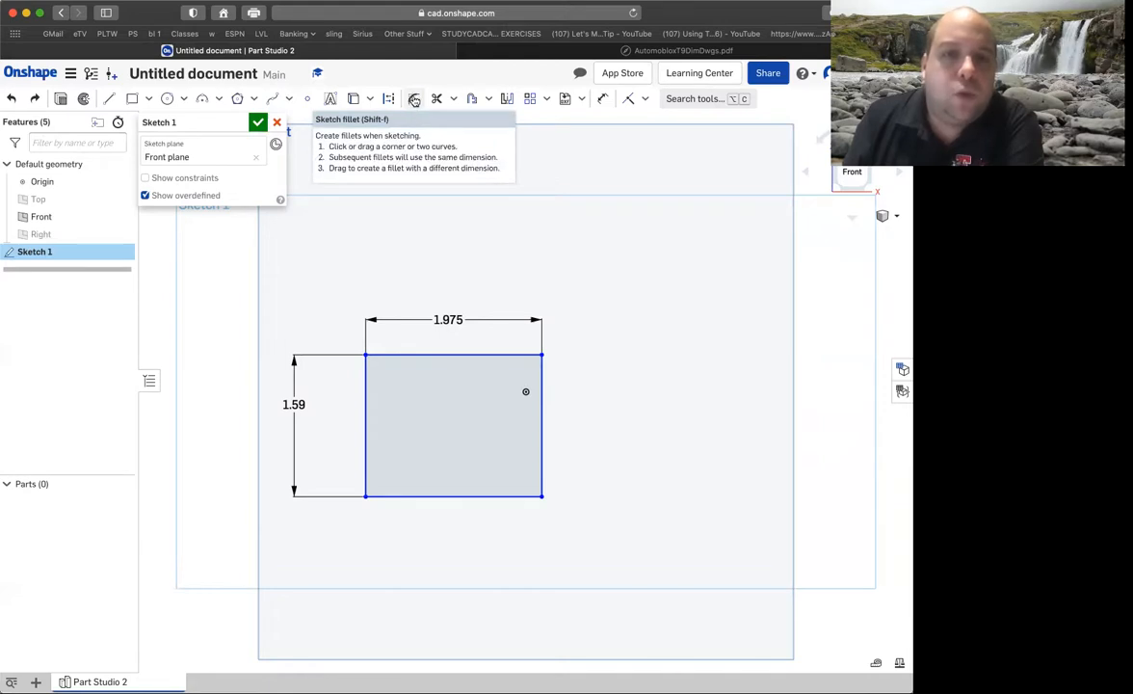
left_click(569, 52)
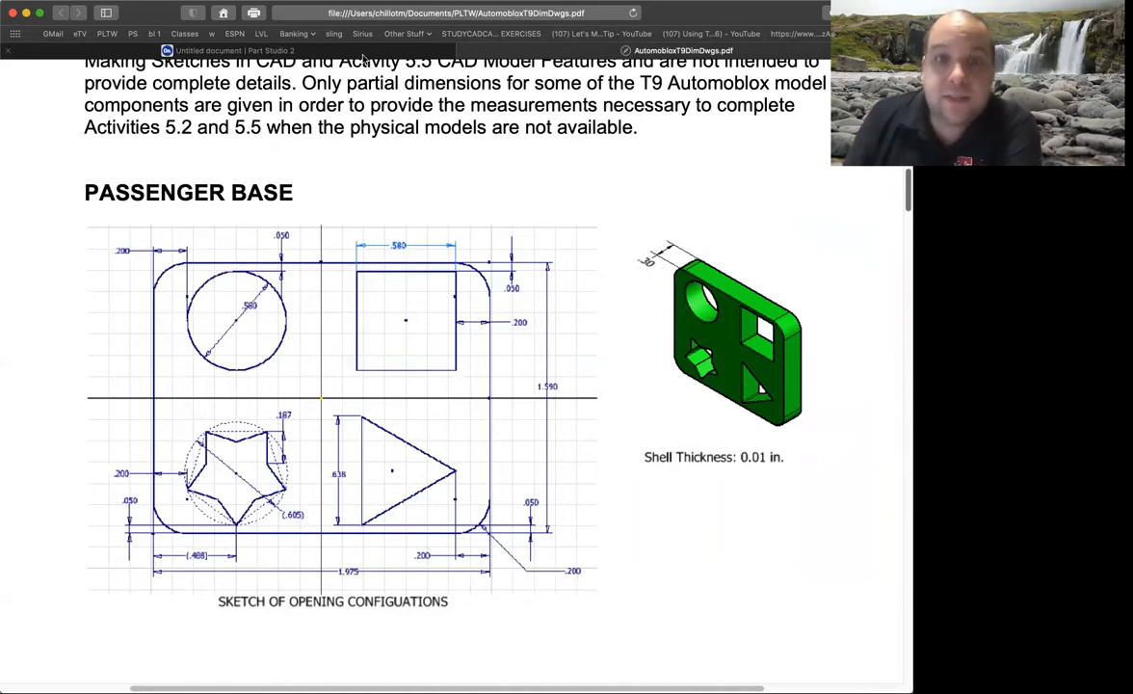
left_click(331, 53)
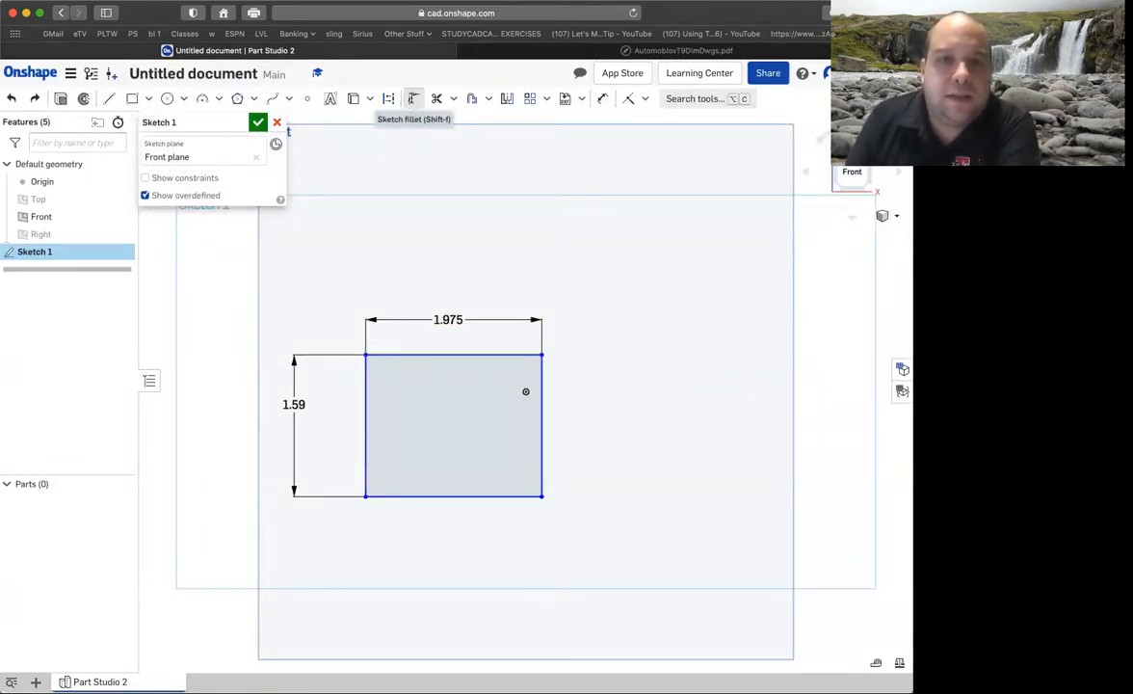
left_click(414, 98)
left_click(387, 356)
left_click(366, 362)
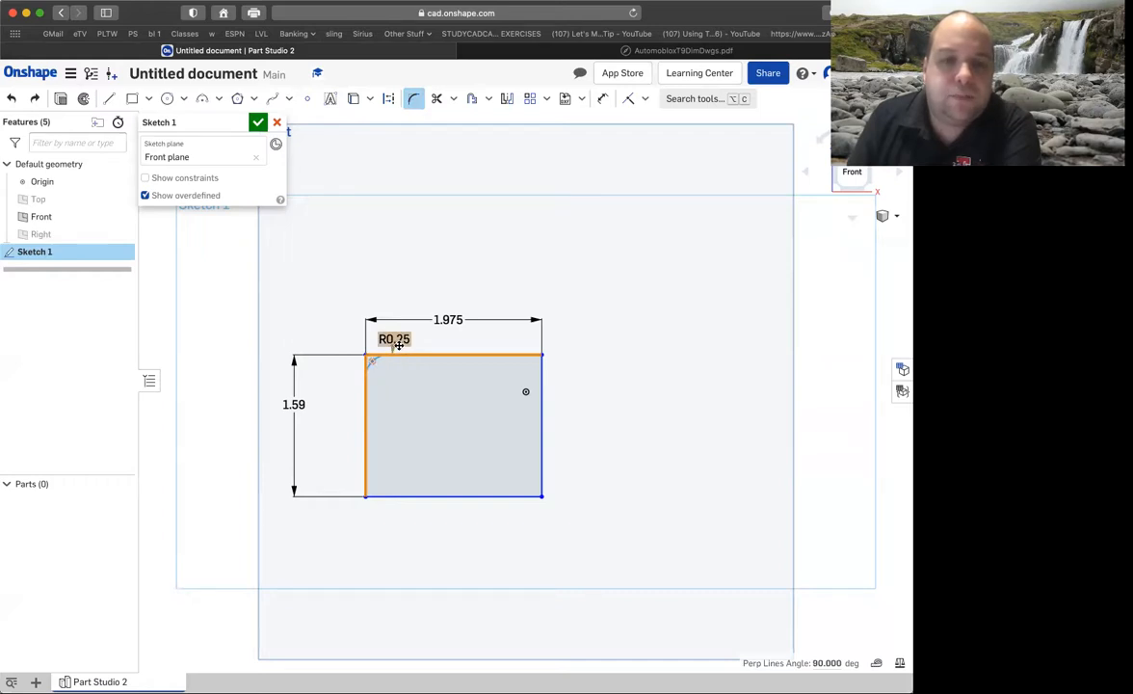
left_click(399, 339)
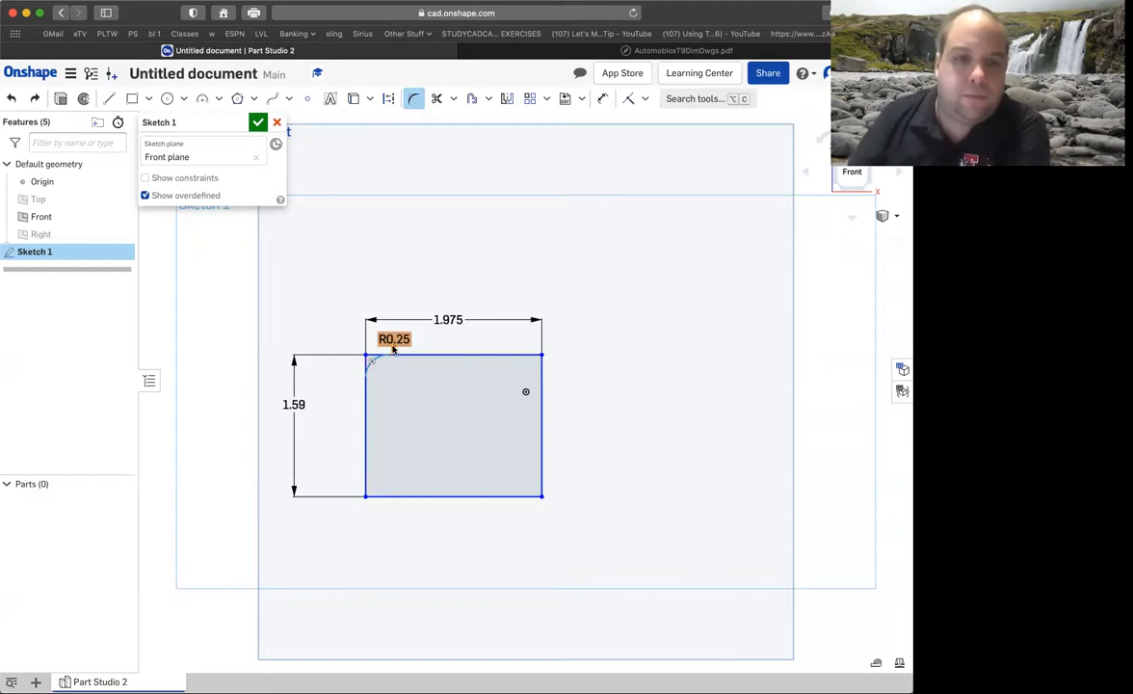
double_click(398, 339)
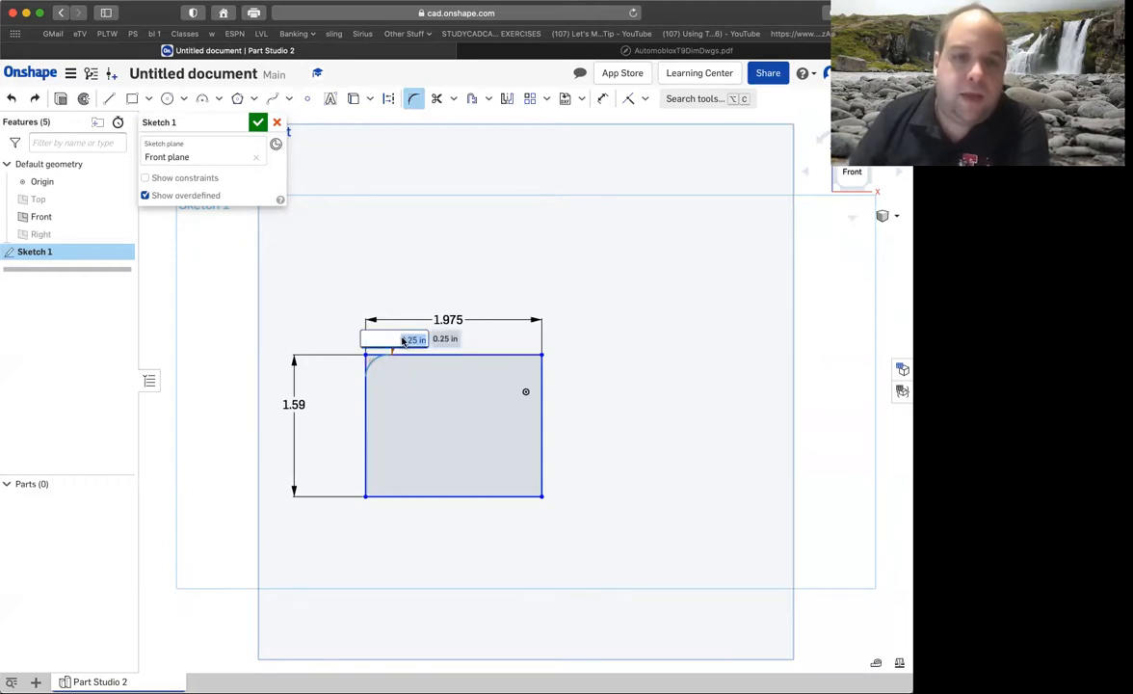
type("0.2")
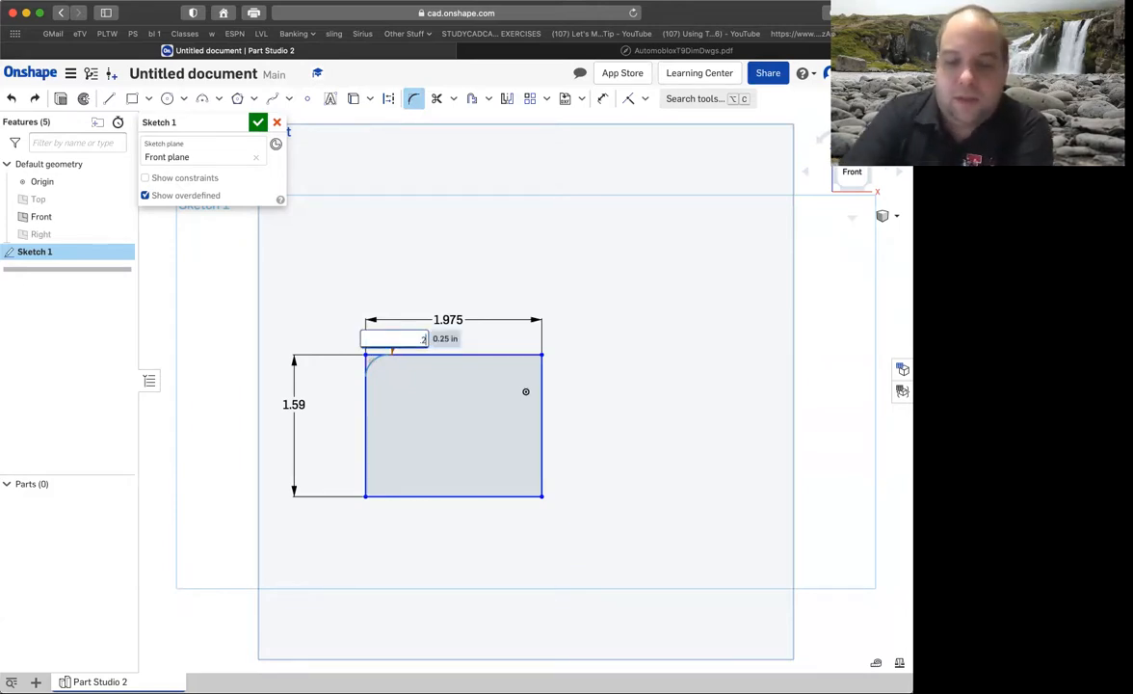
key("Return")
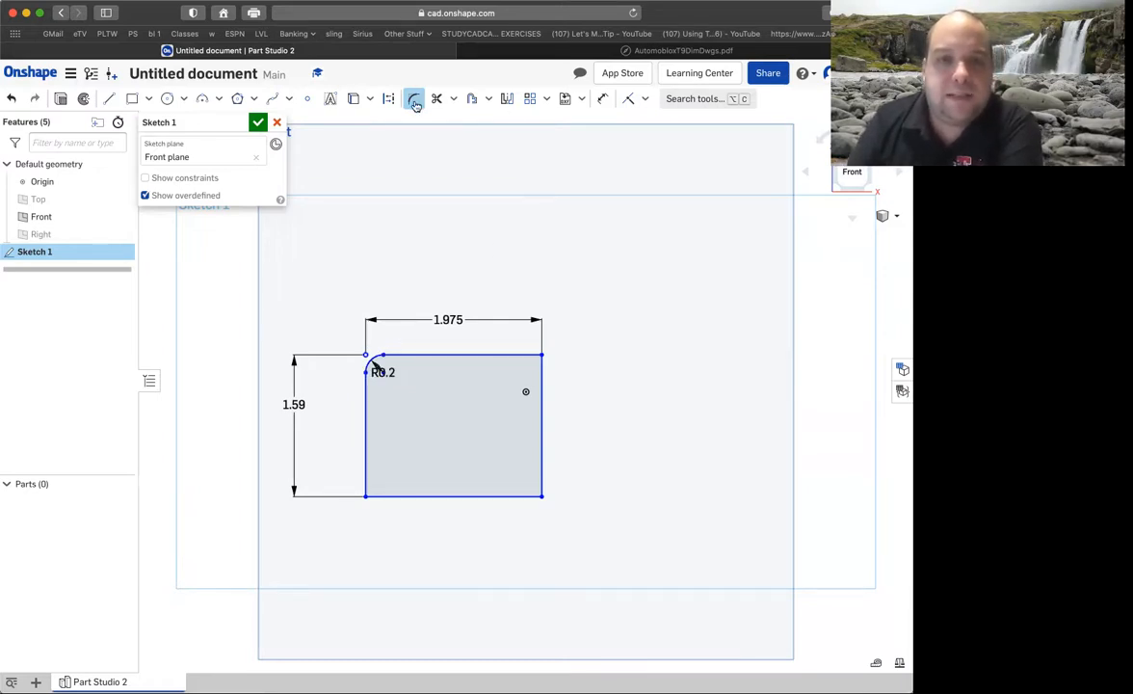
Try a 0.2 in fillet on the rectangle's upper-right corner, and fillet its lower-right corner at 0.2 in.
left_click(530, 367)
left_click(527, 355)
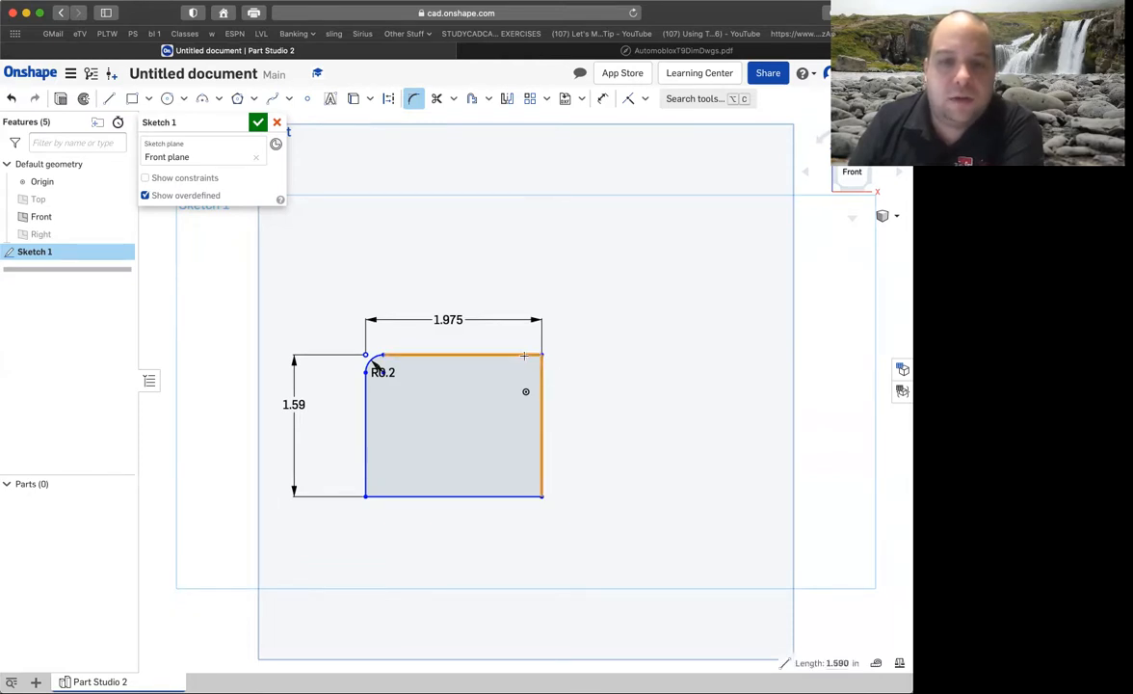
left_click(531, 488)
left_click(531, 493)
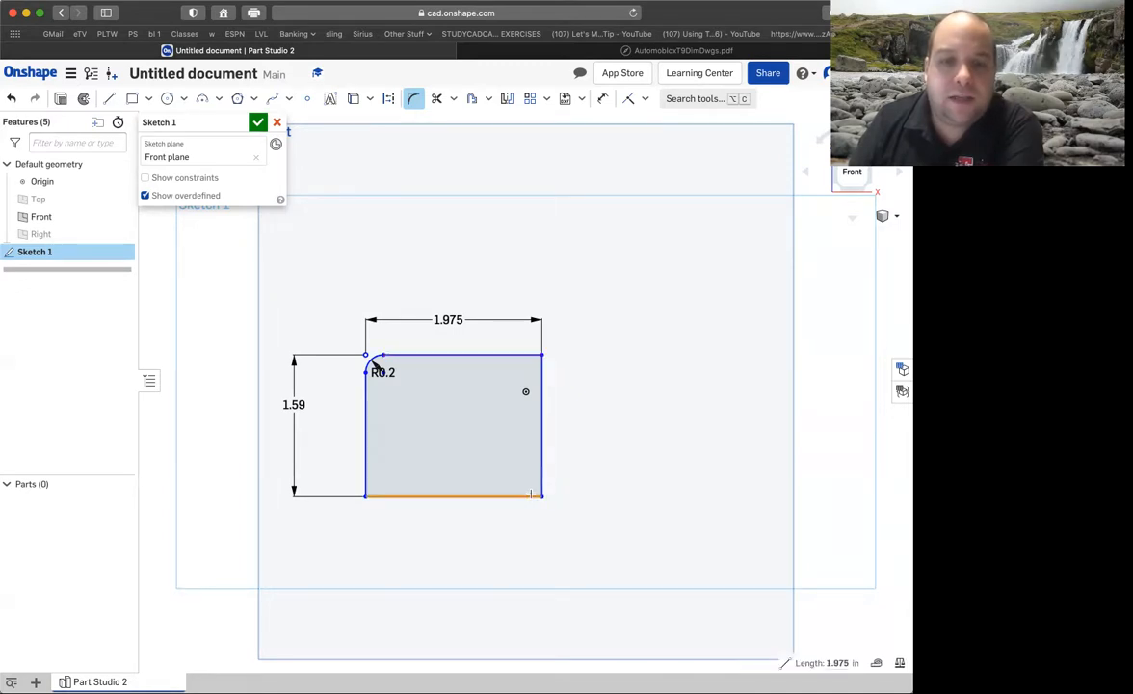
left_click(540, 488)
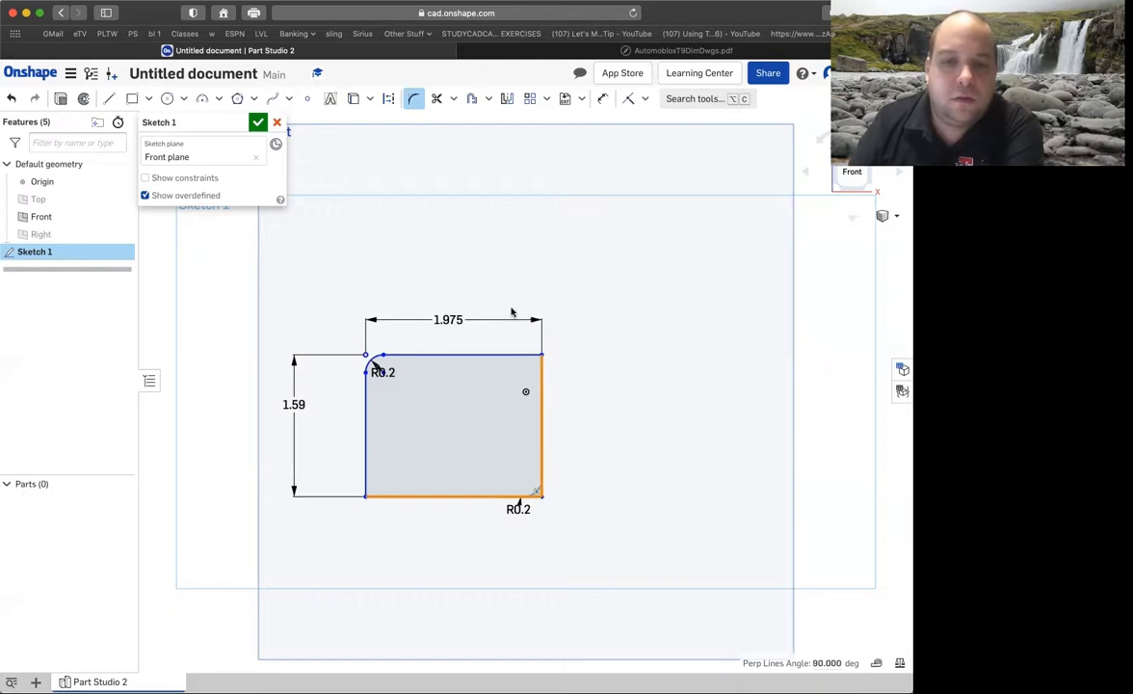
left_click(257, 121)
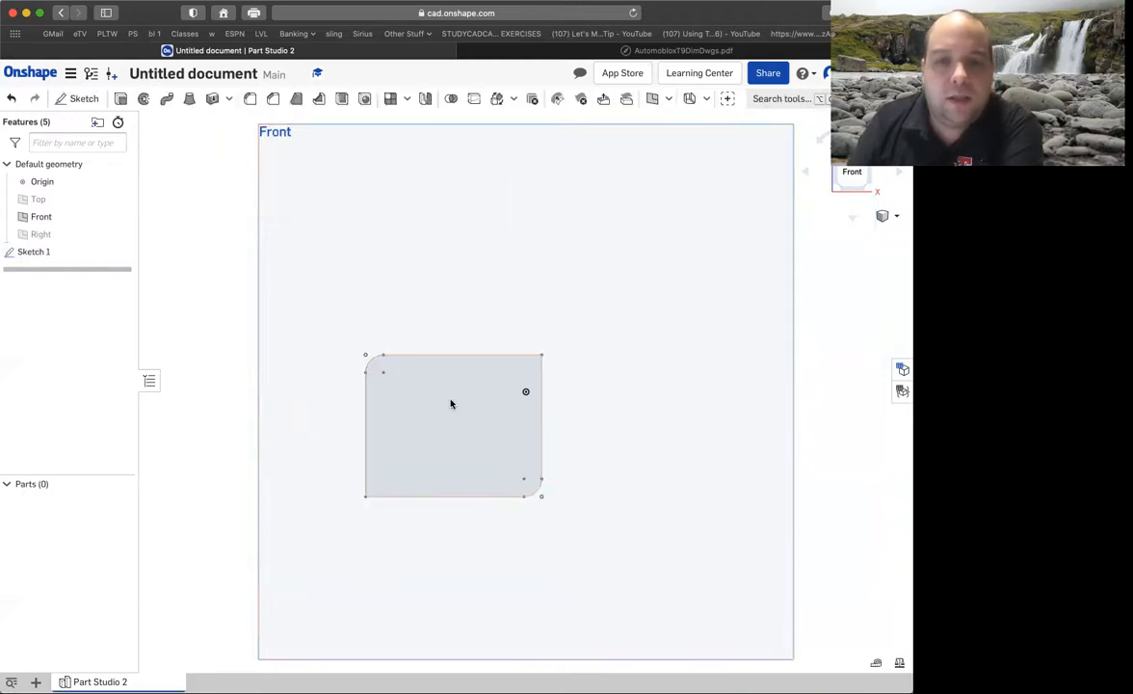
Fillet the upper-right and lower-left corners of the rectangle in Sketch 1 with a 0.2 in radius, and reopen the accepted sketch.
left_click(44, 253)
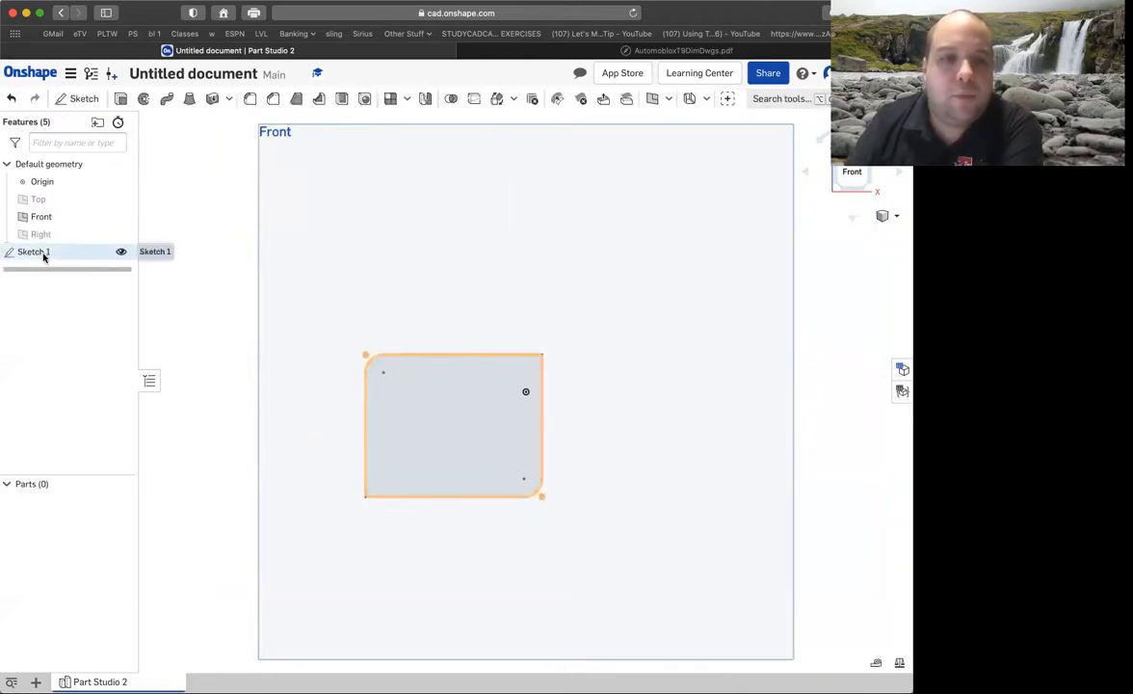
double_click(48, 253)
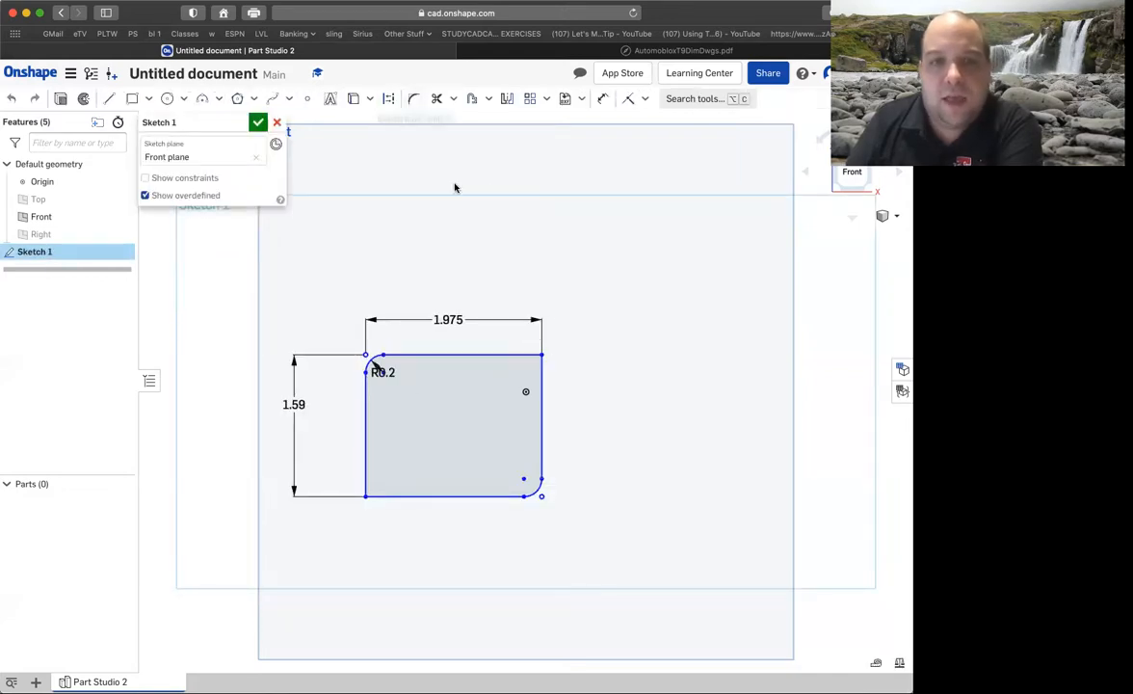
left_click(519, 356)
left_click(541, 371)
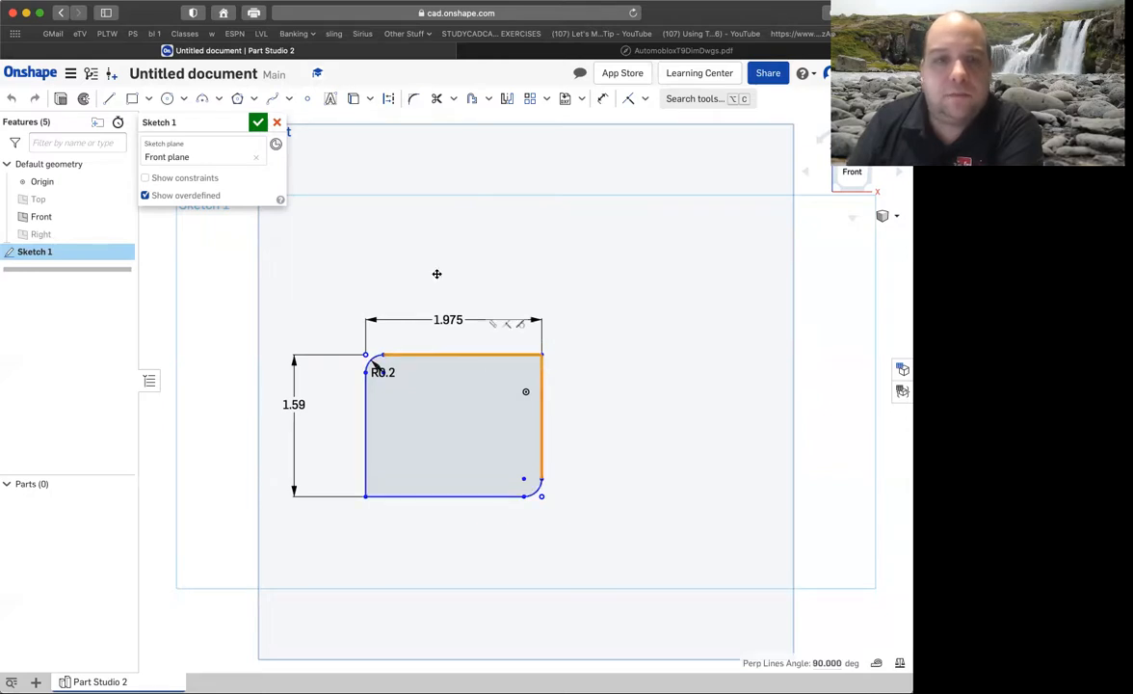
left_click(412, 101)
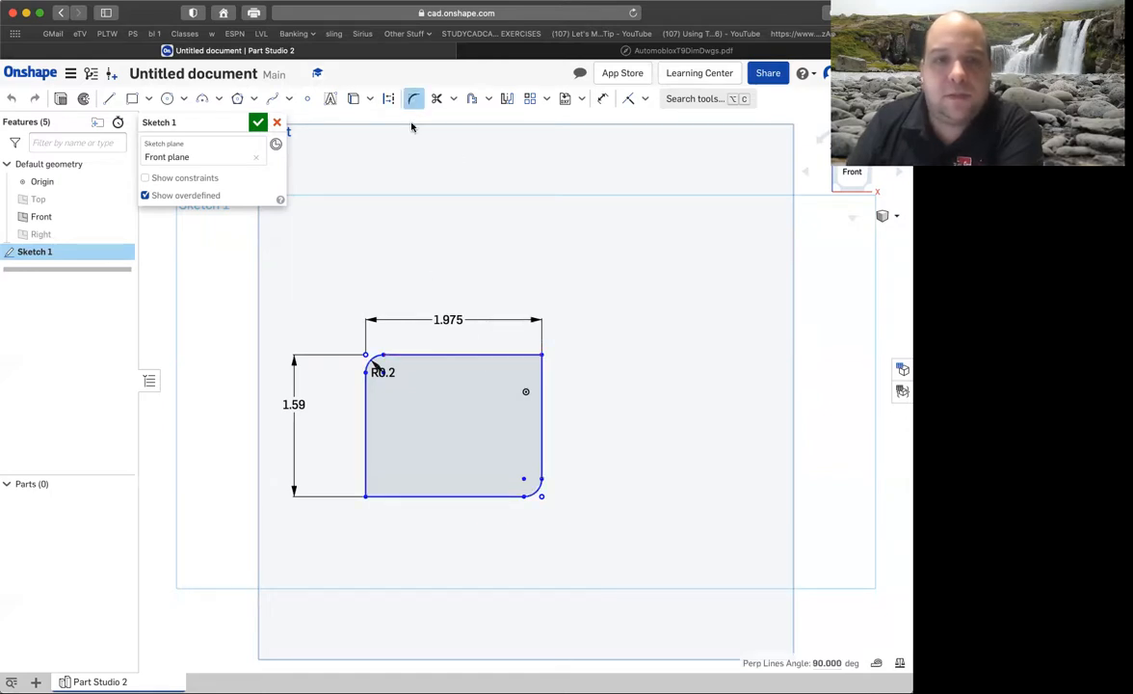
left_click(507, 355)
left_click(539, 356)
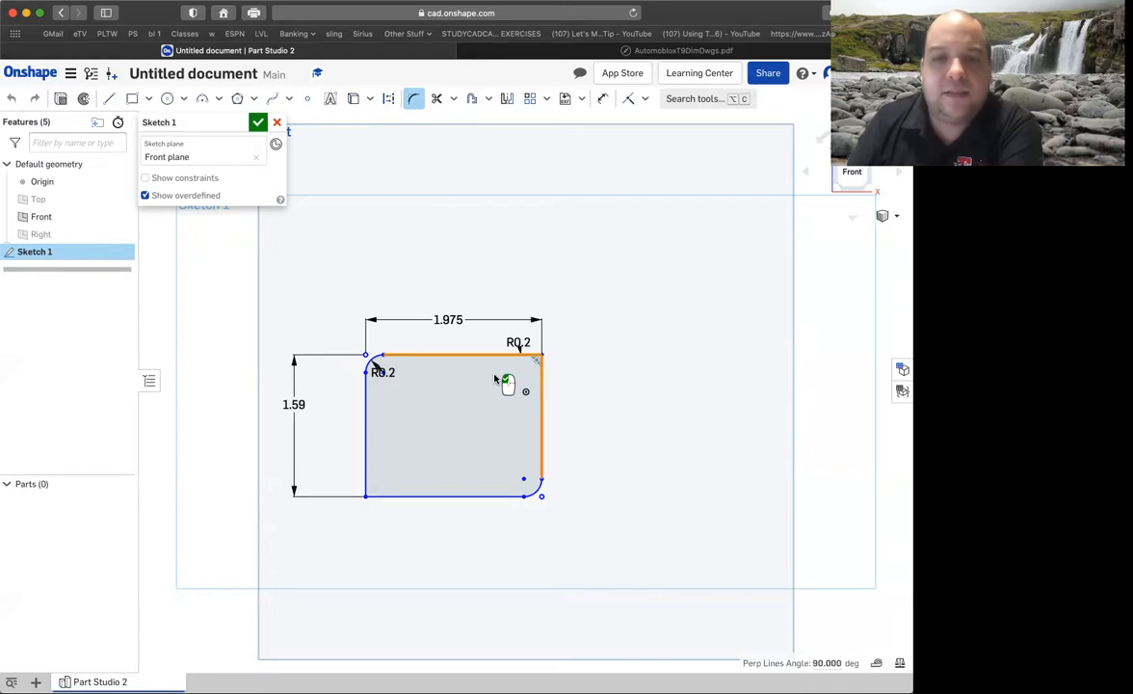
left_click(377, 493)
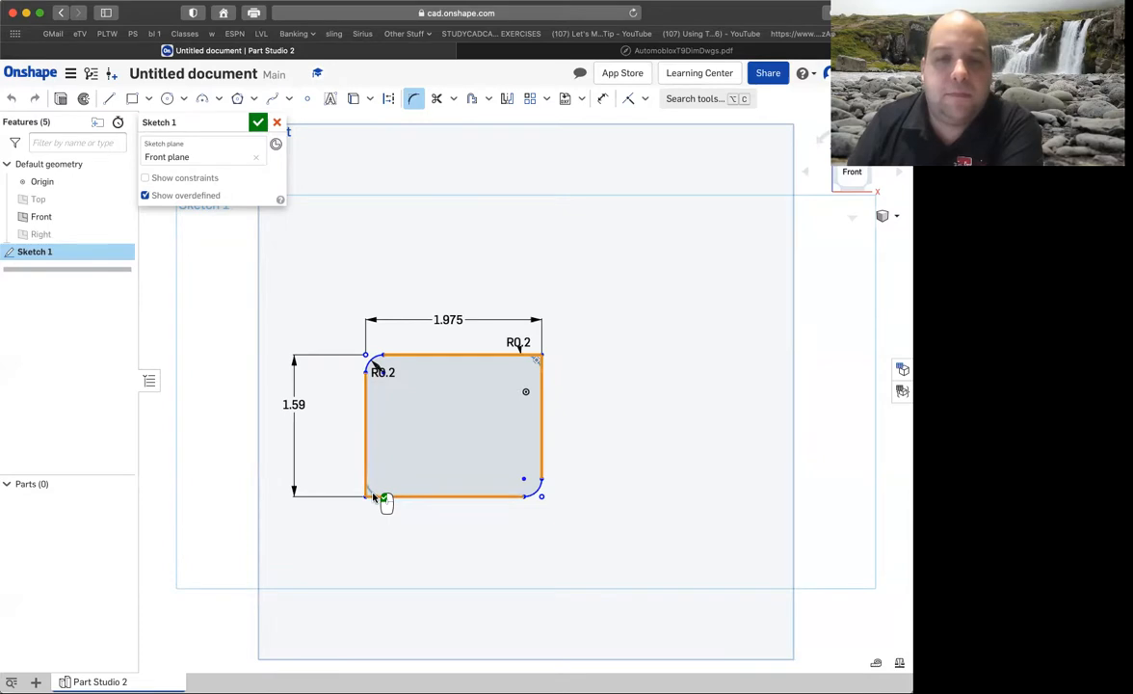
left_click(257, 123)
left_click(41, 250)
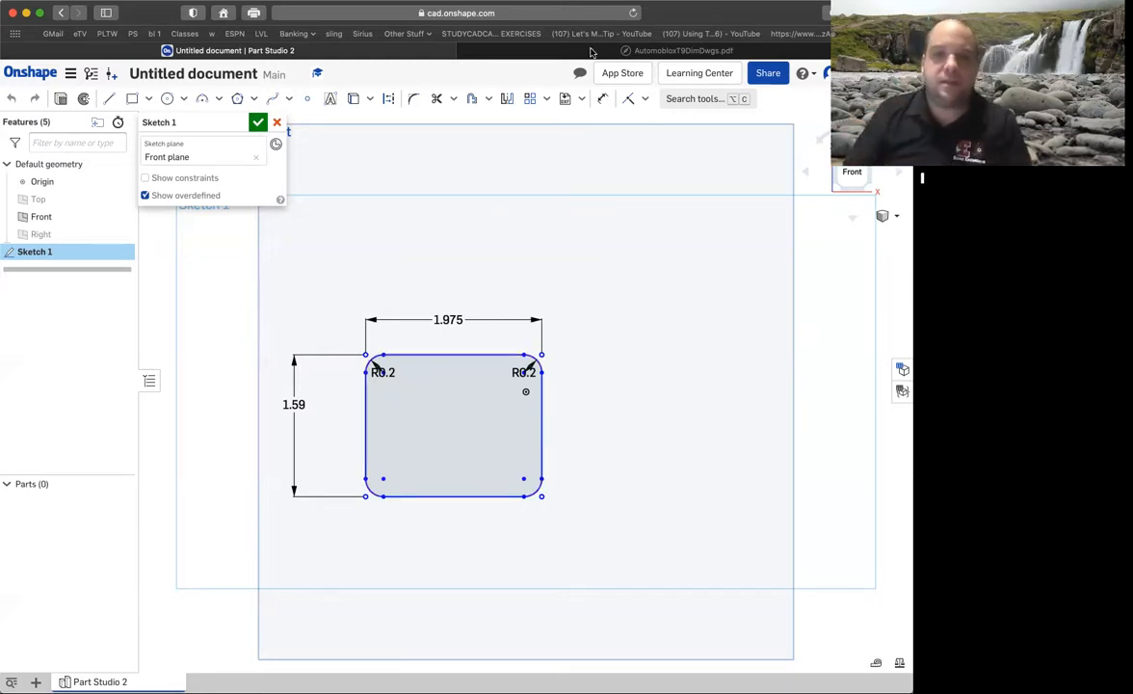
Examine the sizes and edge offsets of the openings in the passenger base drawing, and return to the part studio.
left_click(549, 51)
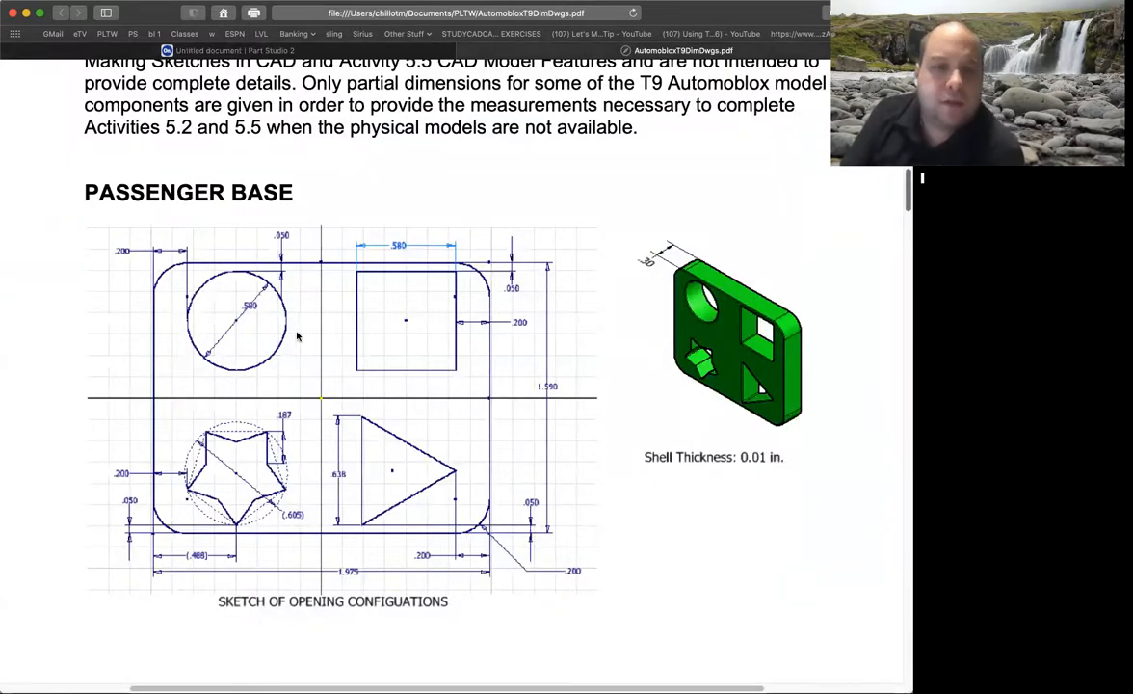
mouse_move(494, 665)
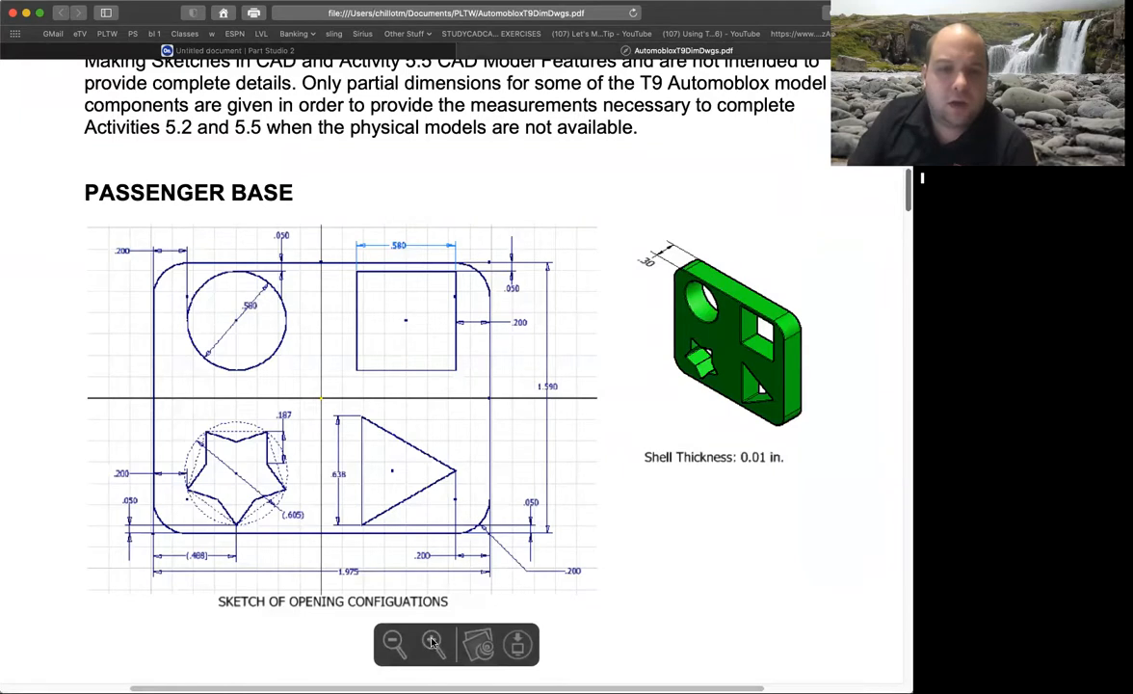
left_click(433, 641)
left_click(433, 641)
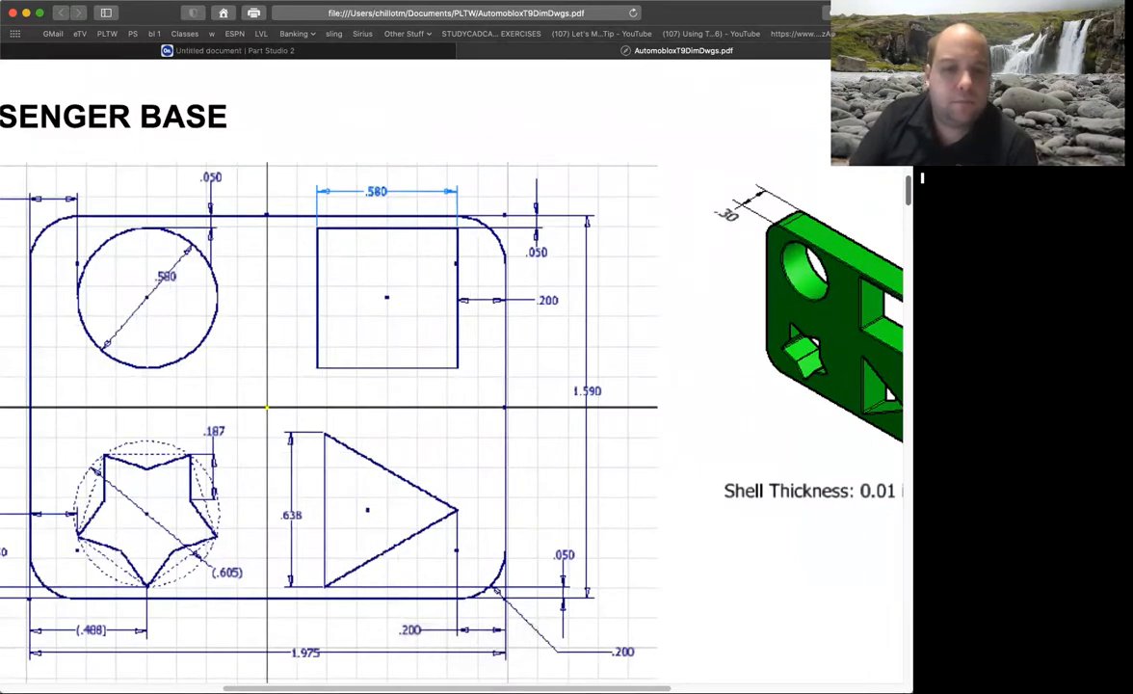
scroll(414, 405, "left", 5)
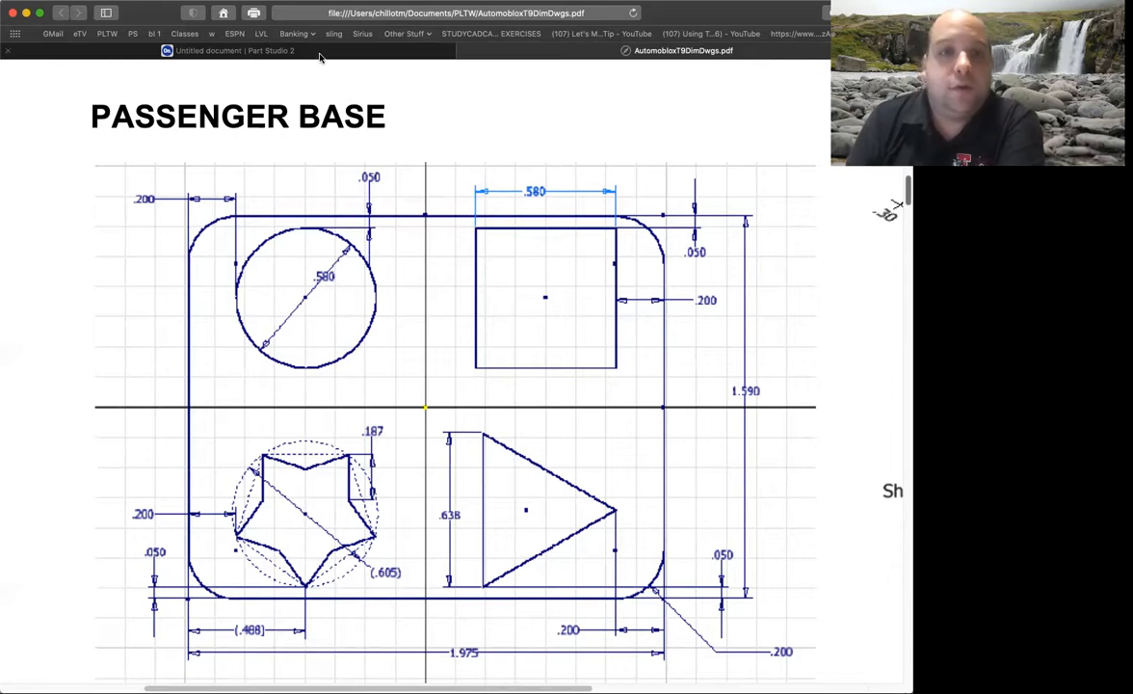
left_click(241, 50)
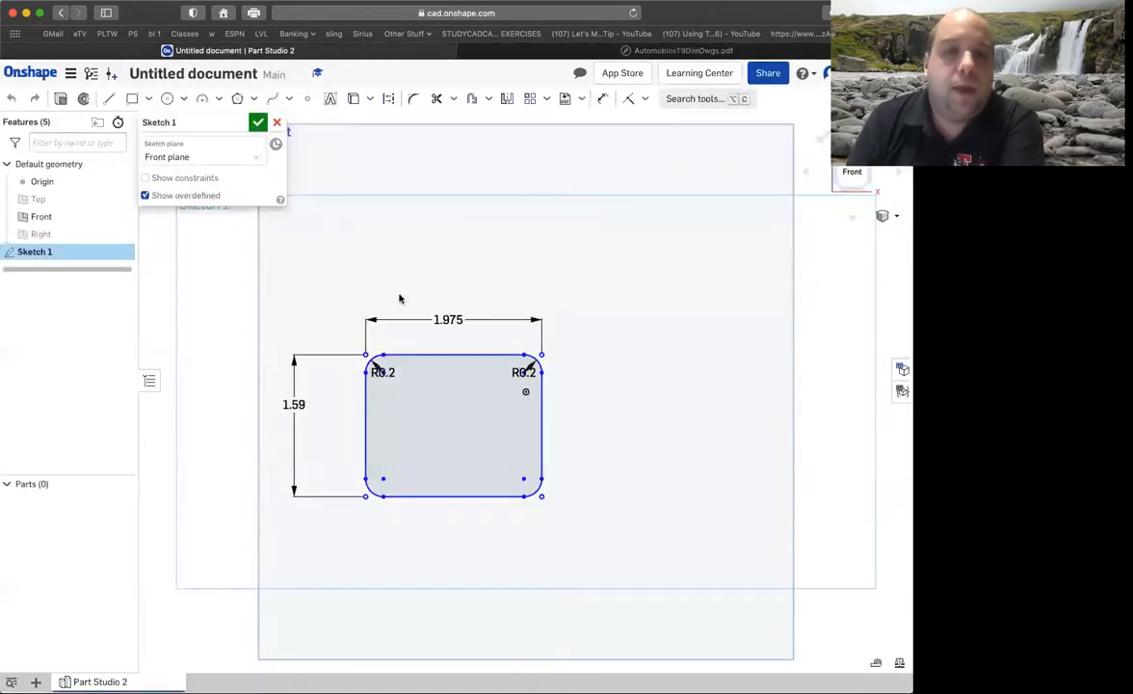
Try a corner rectangle about 0.488 in wide near the outline's upper-left corner, with its height set to 0.58 in.
scroll(391, 392, "up", 10)
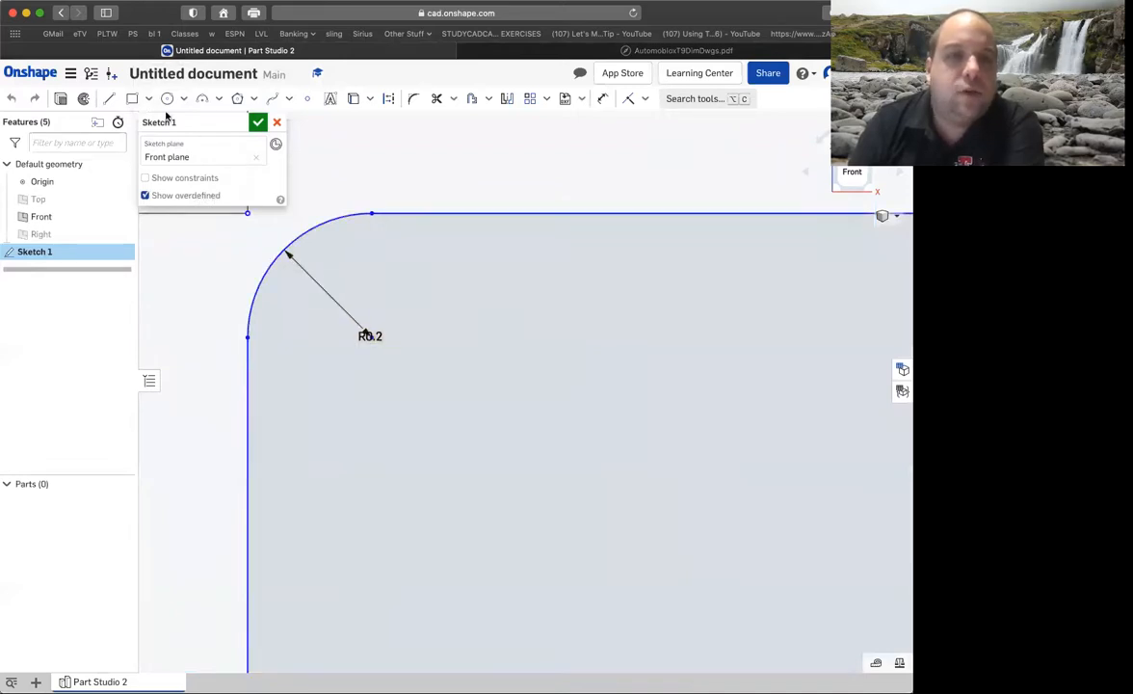
left_click(132, 98)
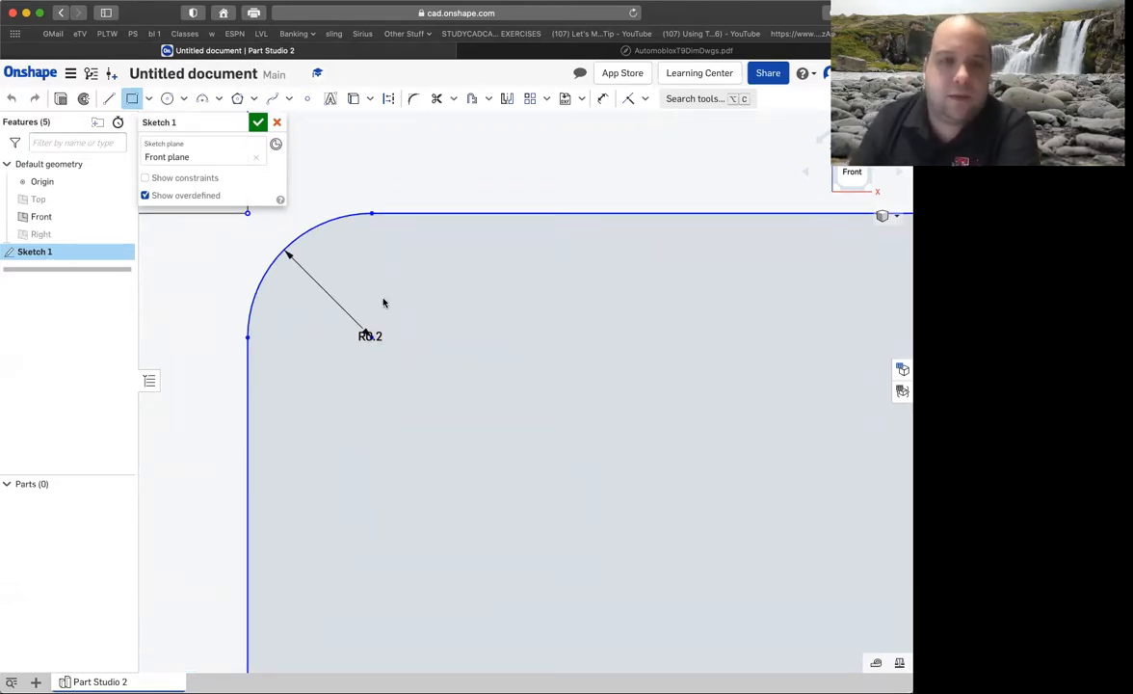
scroll(481, 375, "up", 1)
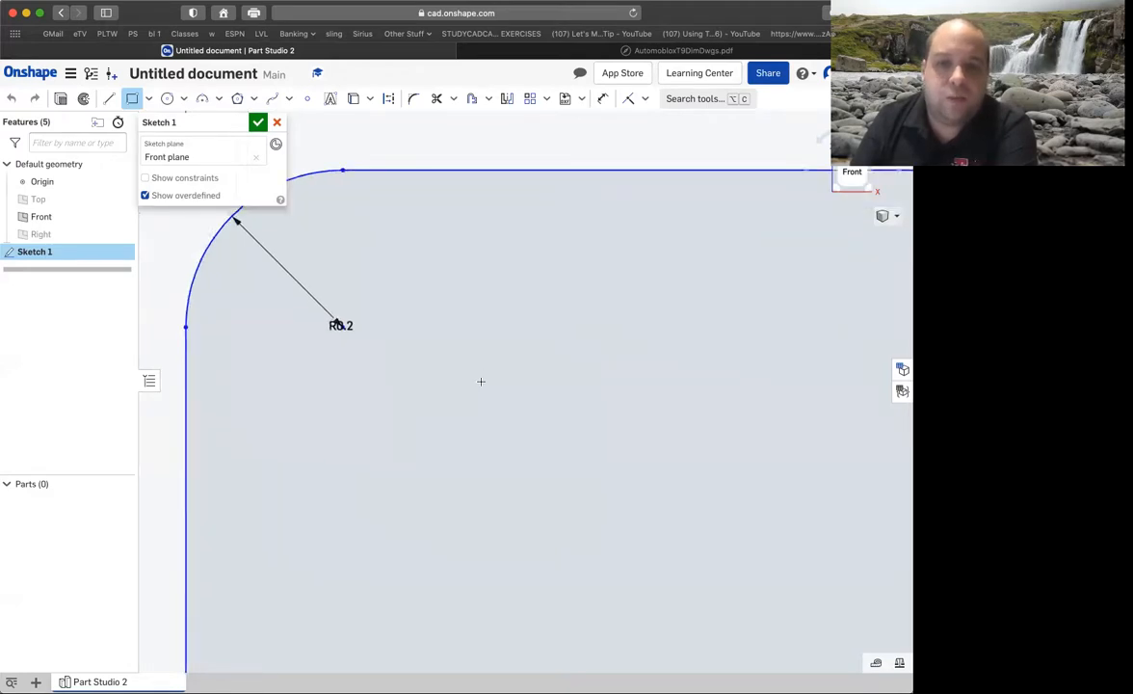
scroll(489, 384, "down", 3)
mouse_move(539, 408)
right_mouse_down()
mouse_move(488, 380)
mouse_move(499, 389)
right_mouse_up()
key("n")
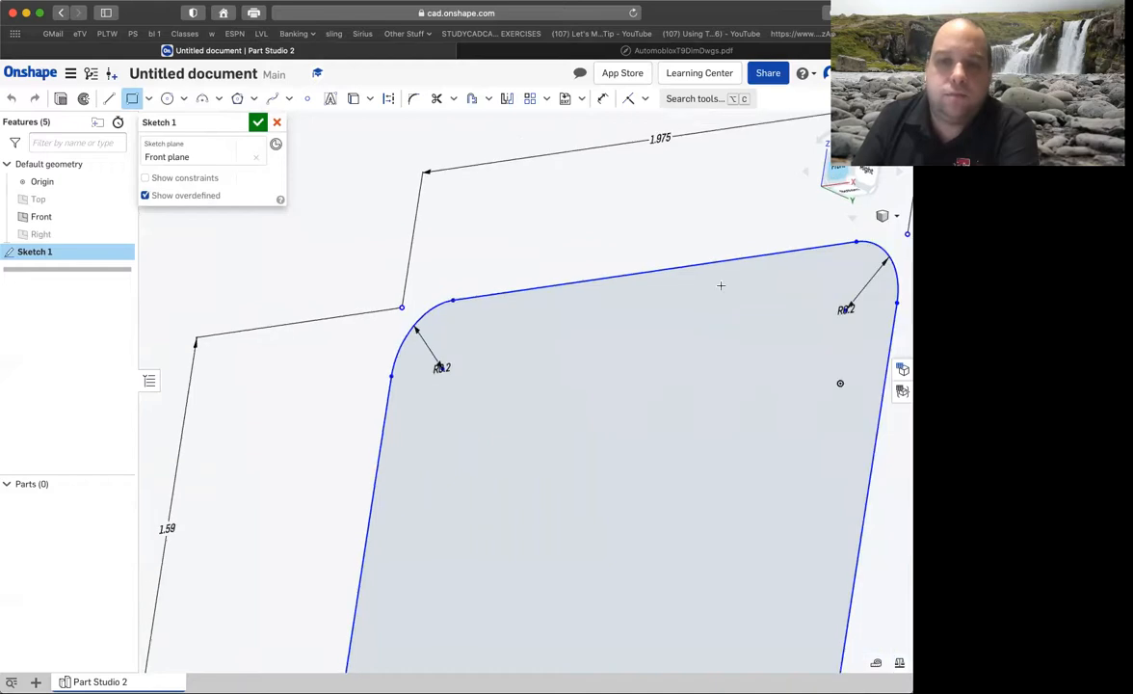
scroll(382, 383, "up", 5)
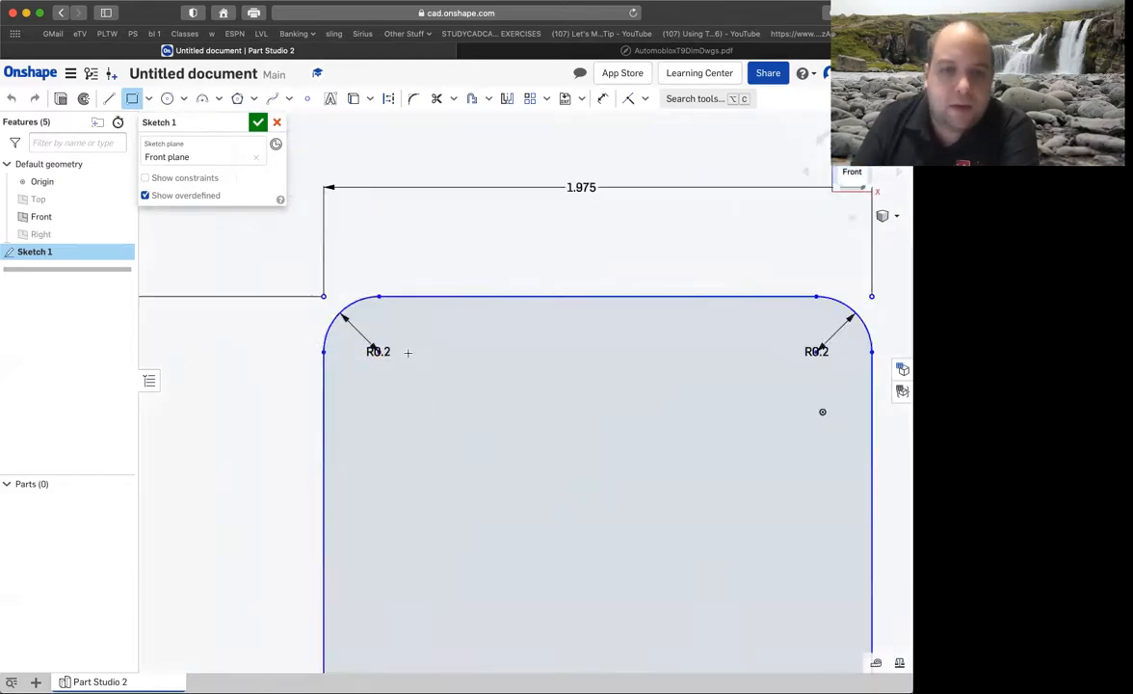
left_click(402, 339)
left_click(538, 454)
key("Tab")
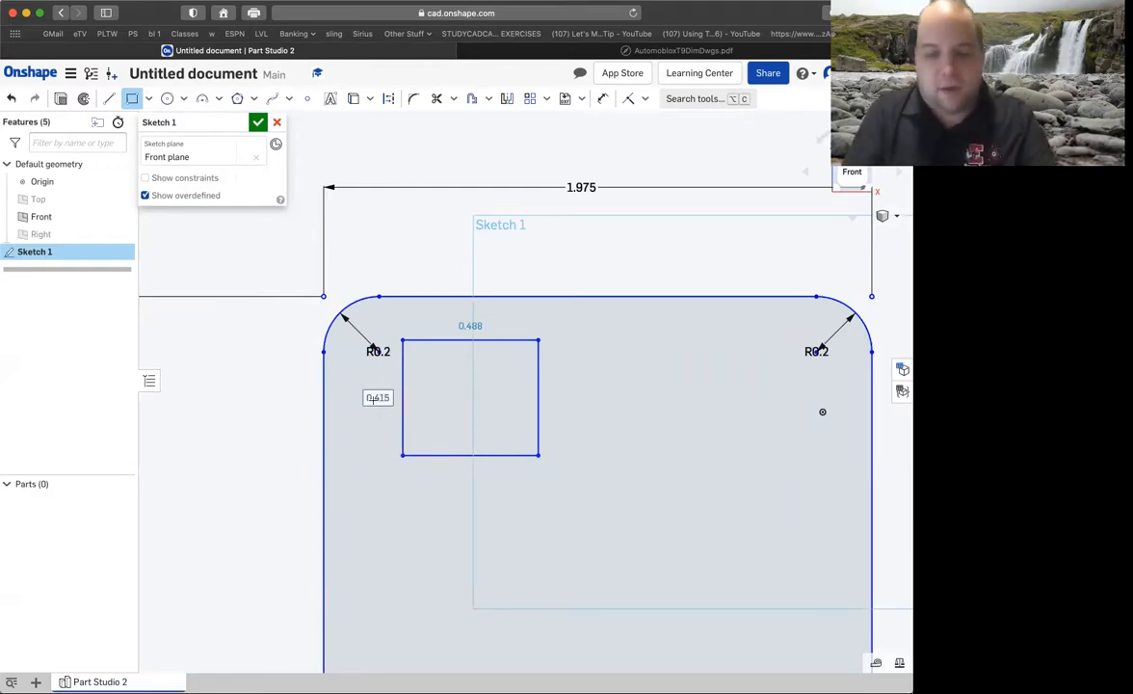
type(".58")
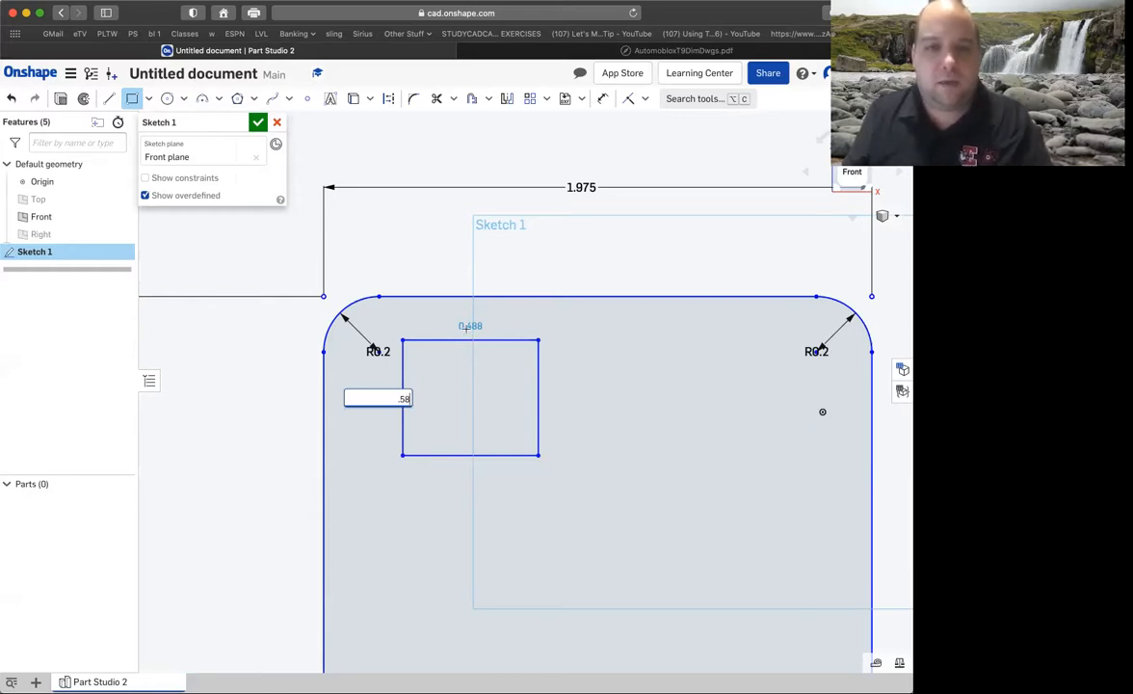
key("Return")
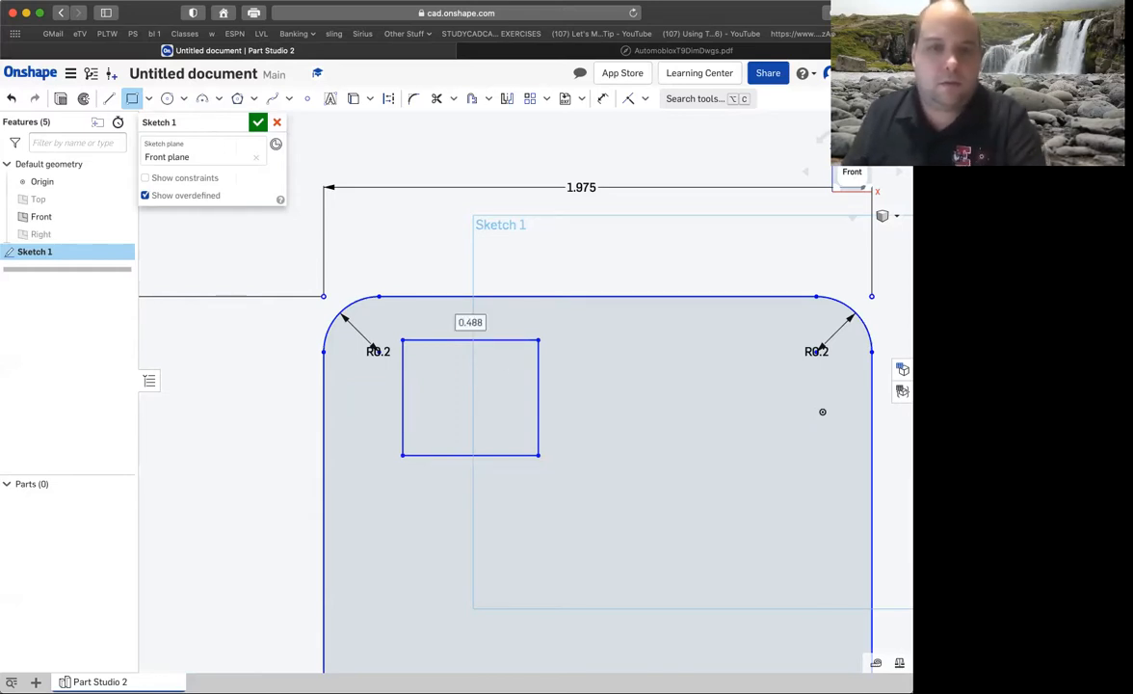
Cancel the stray second rectangle and undo the small rectangle near the outline's upper-left corner.
left_click(468, 277)
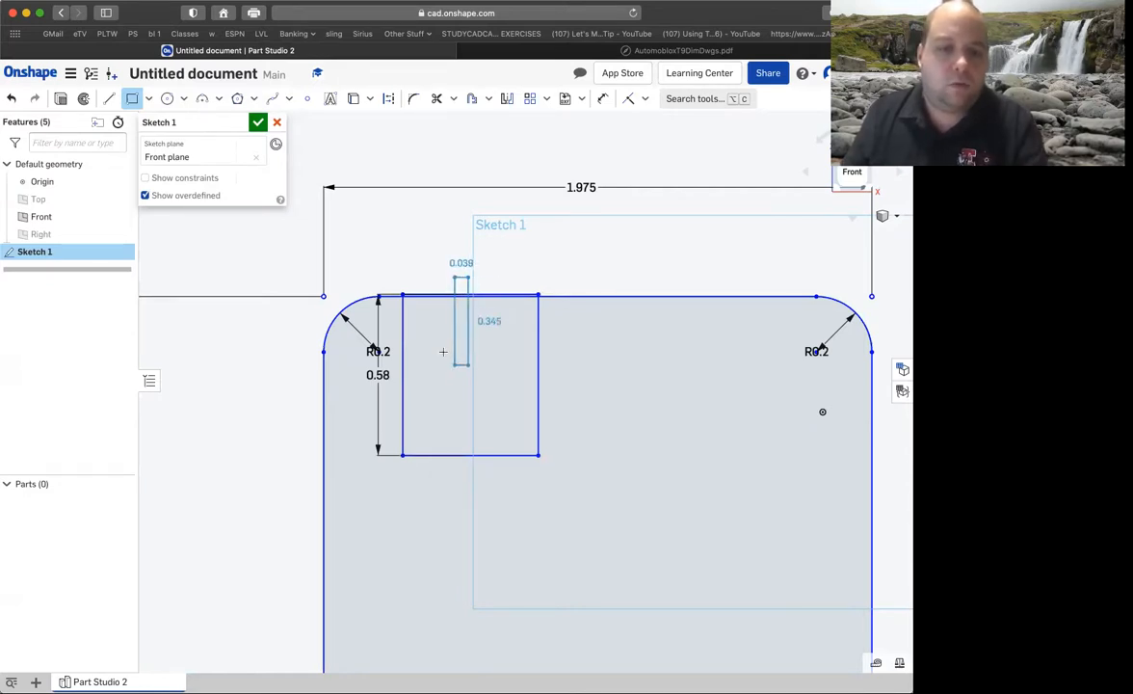
key("Escape")
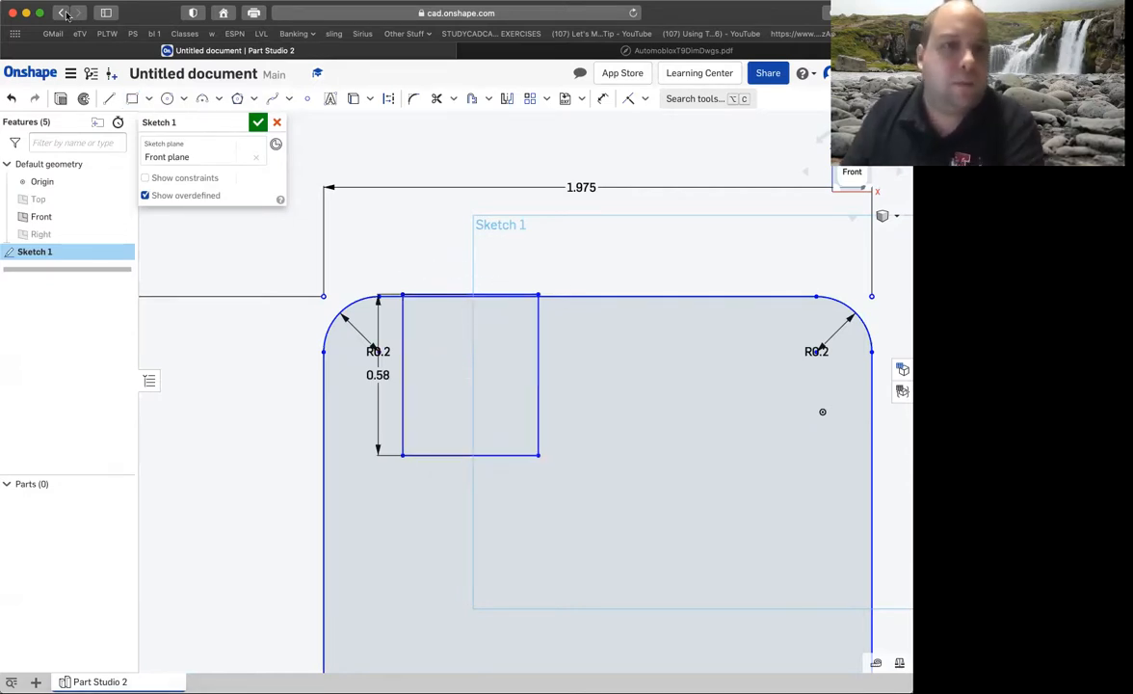
left_click(12, 100)
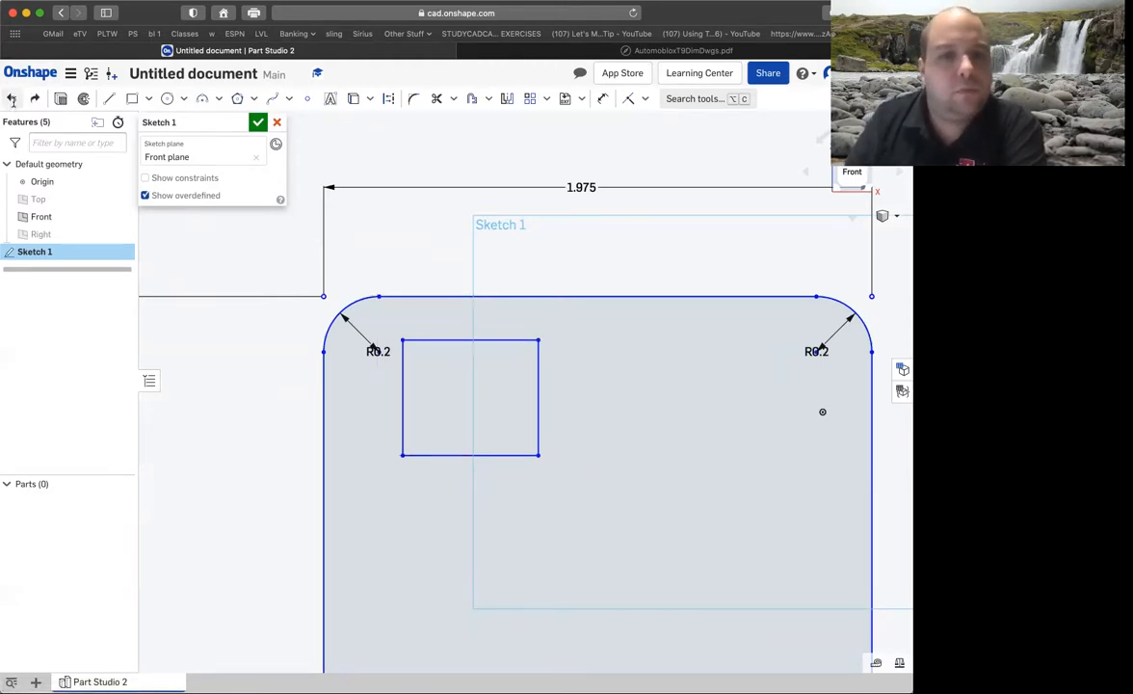
left_click(12, 101)
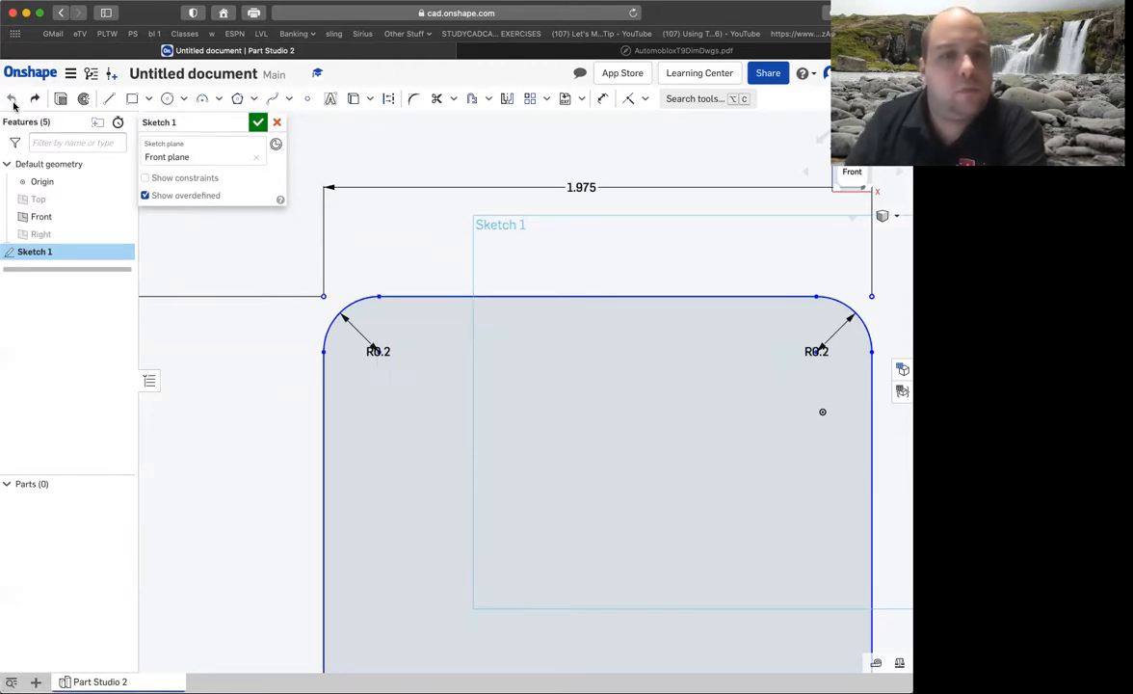
Sketch a square about 0.826 in on a side inside the base outline, keeping its drawn width as a dimension.
left_click(132, 98)
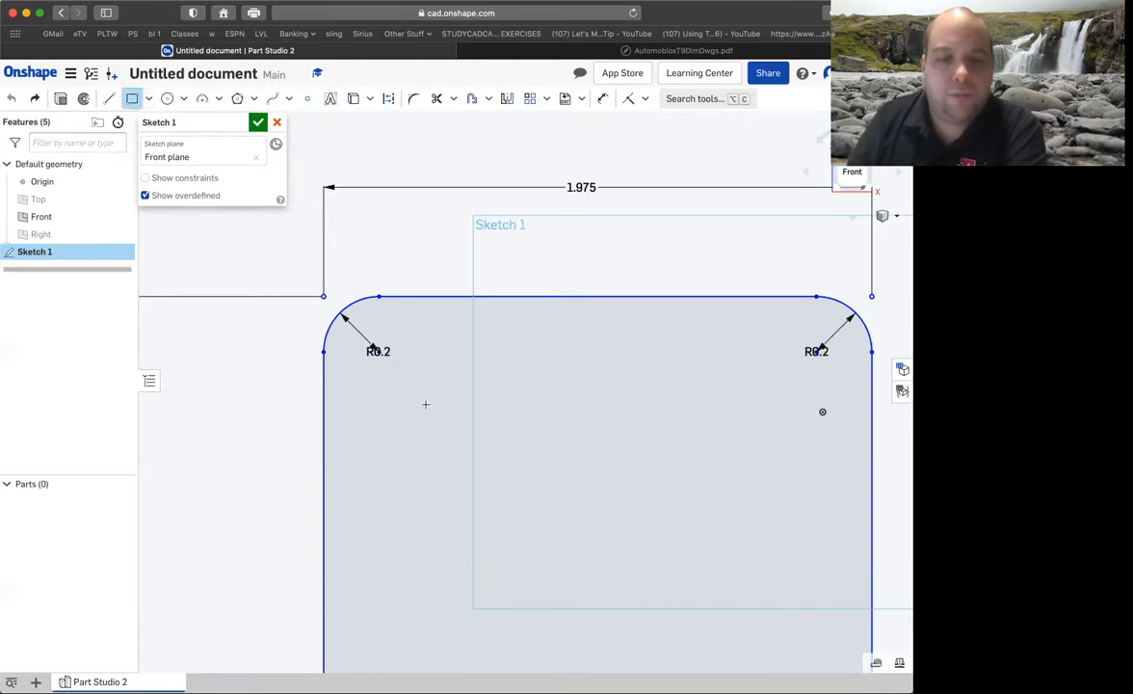
left_click(658, 633)
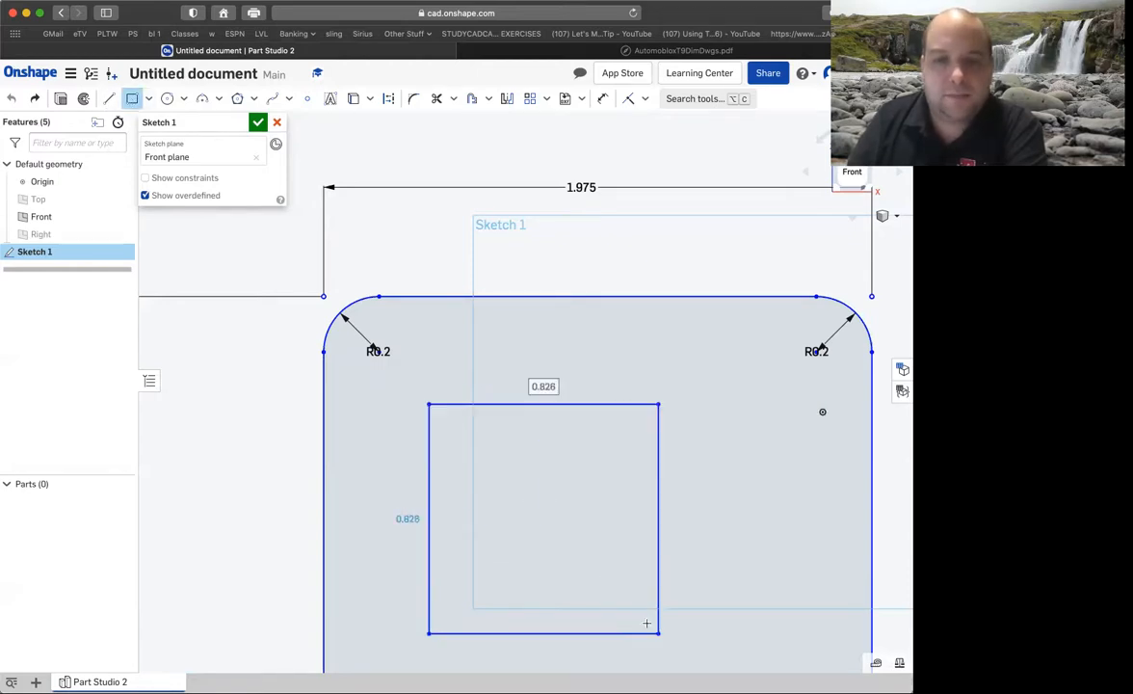
key("Return")
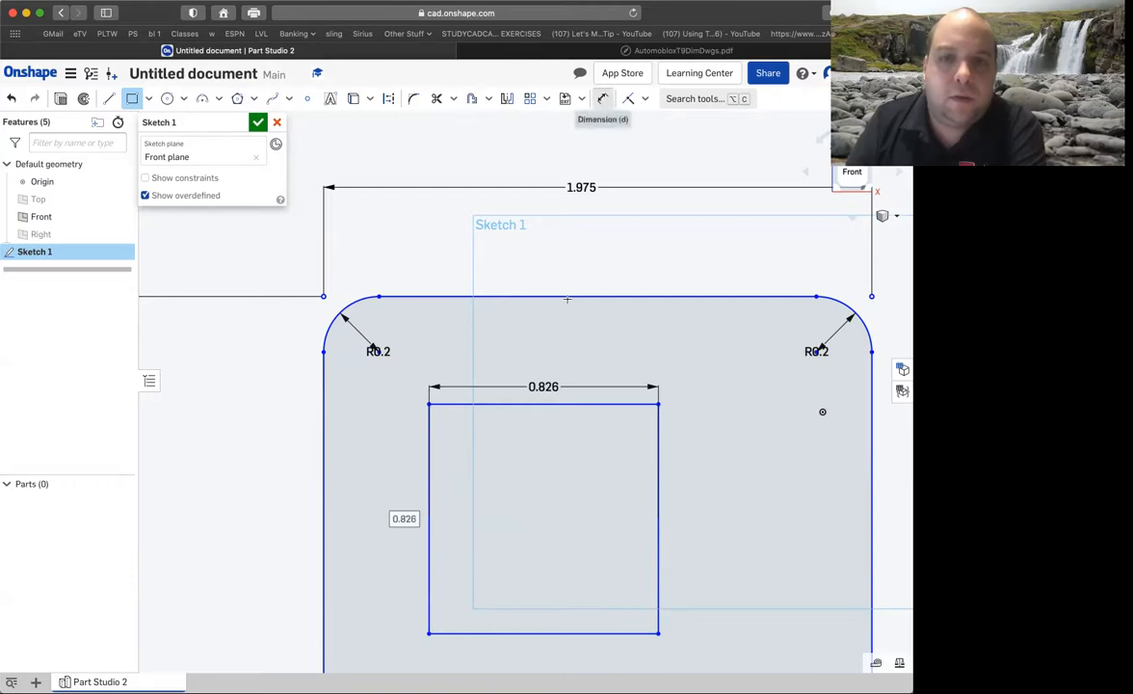
Set the inner square's width dimension to 0.58 in.
left_click(603, 98)
double_click(544, 386)
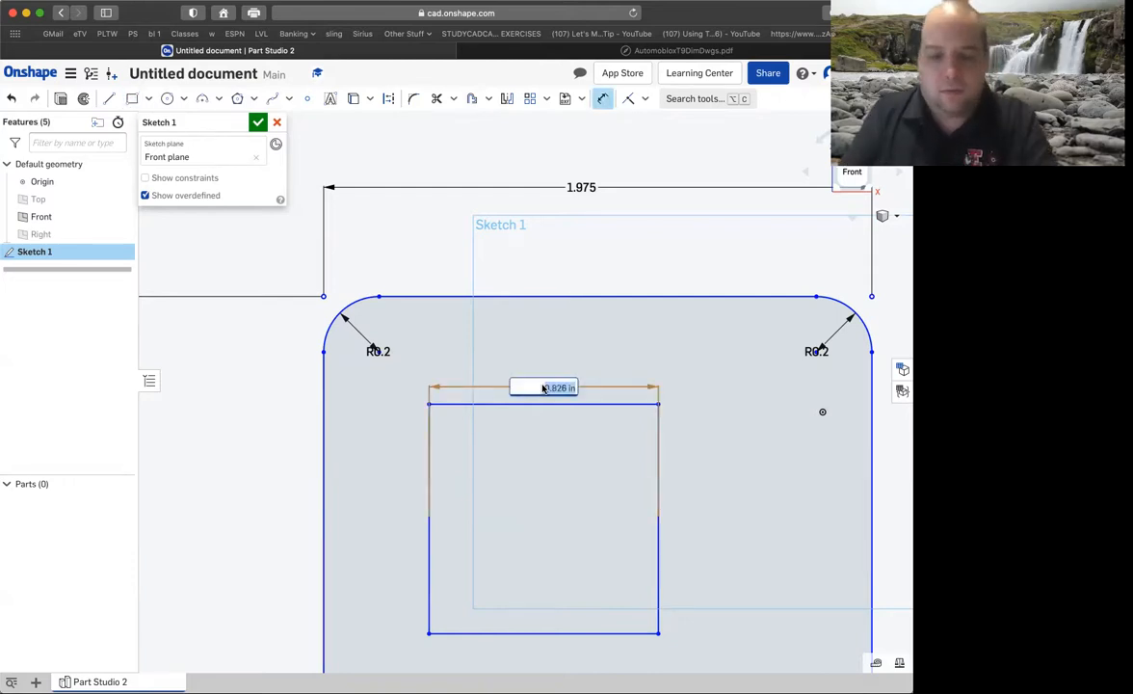
key("BackSpace")
type(".58")
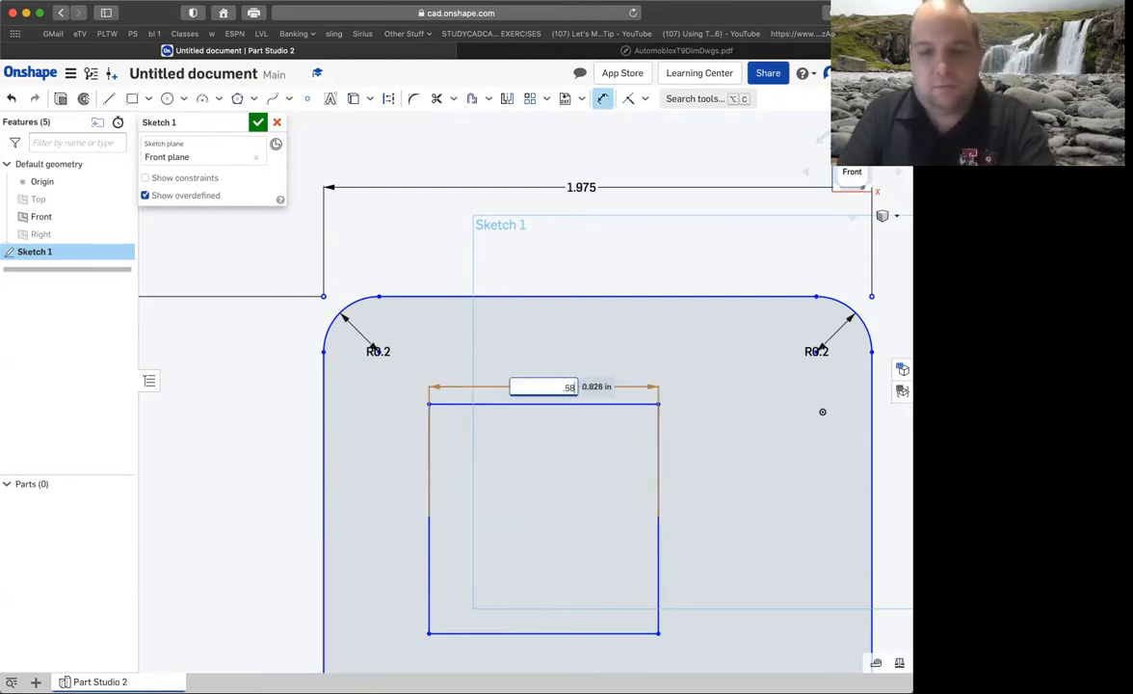
key("Return")
Dimension the inner rectangle's left side at 0.58 in to fix its height.
left_click(497, 510)
left_click(427, 497)
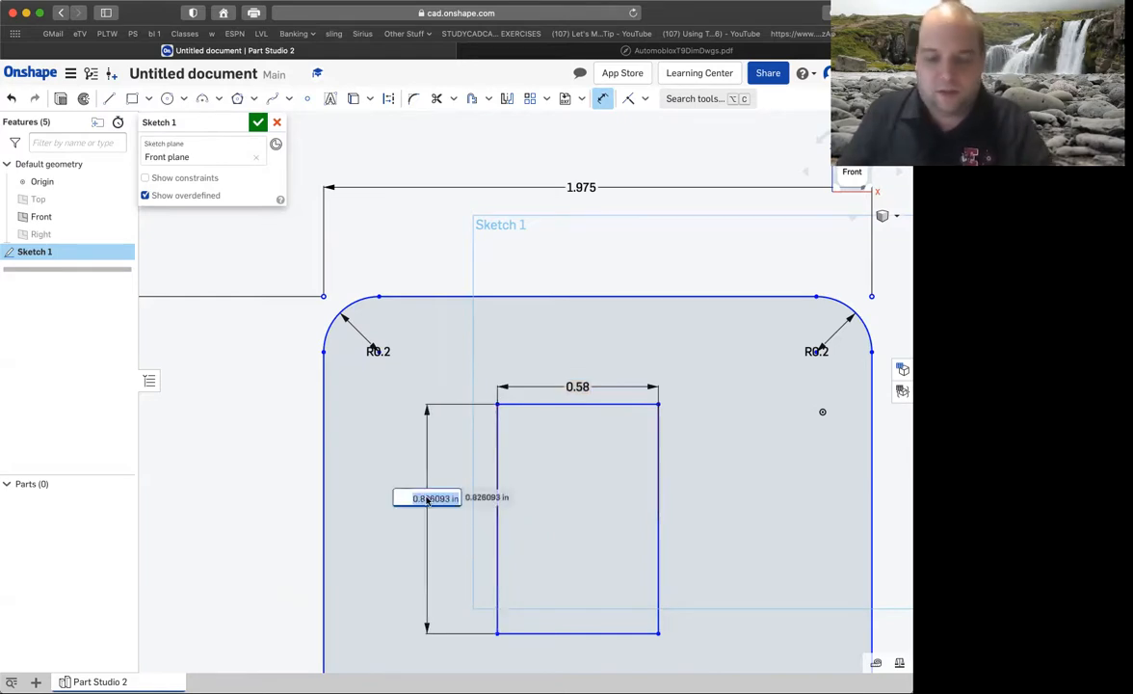
key("BackSpace")
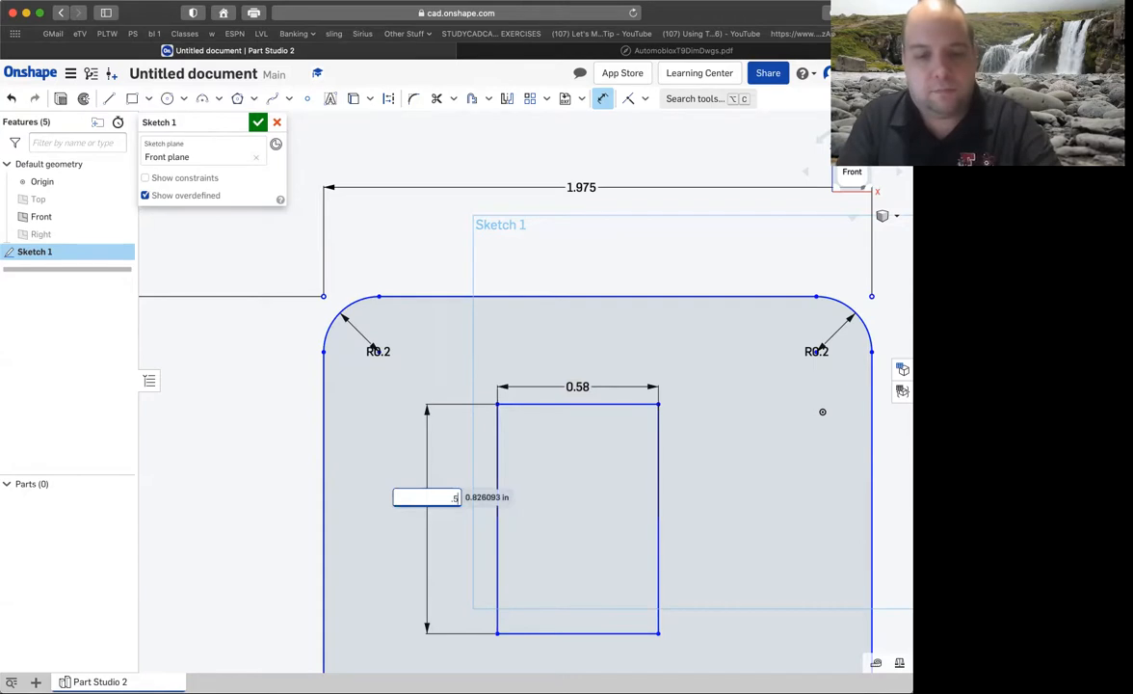
type(".58")
key("Return")
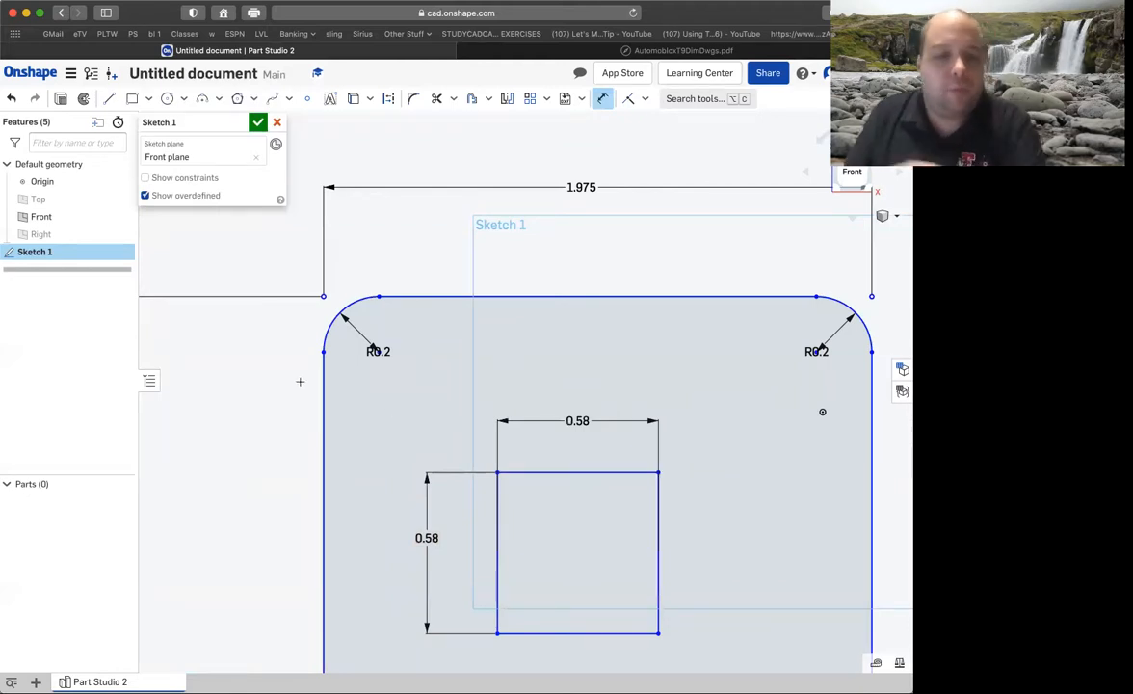
key("Escape")
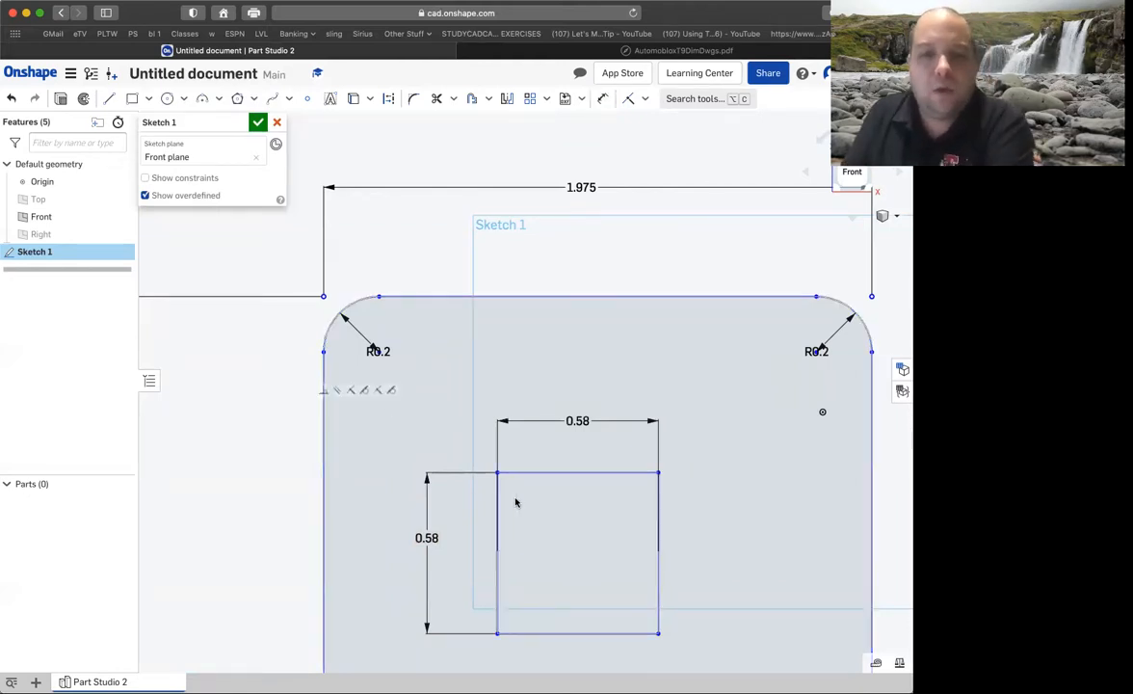
Convert all four sides of the inner 0.58 in square to construction geometry.
left_click_drag(460, 443, 677, 639)
right_click(592, 475)
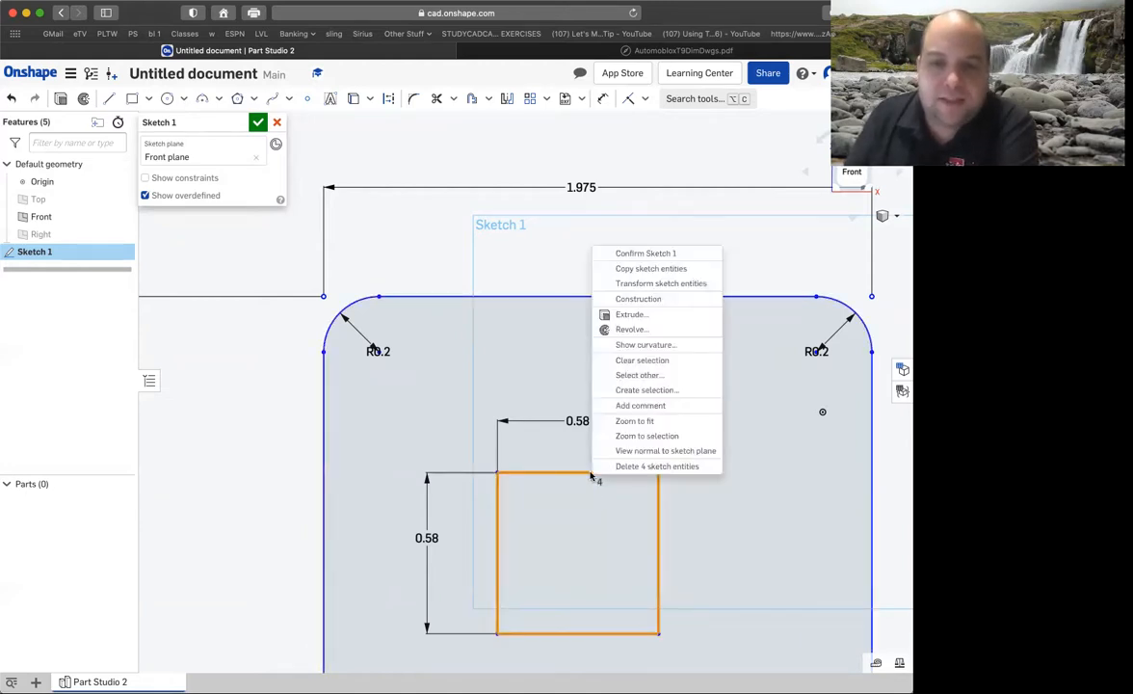
left_click(616, 295)
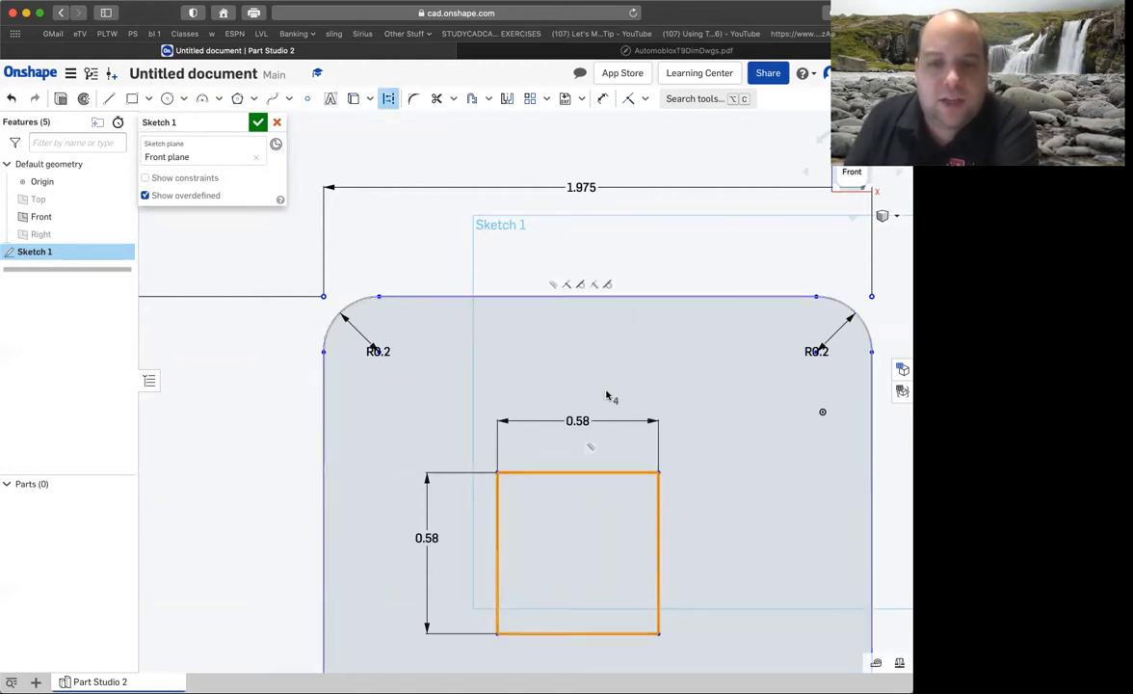
Dimension the construction square's top side 0.05 in below the base's top edge, checking the offset in the Passenger Base drawing.
left_click(218, 395)
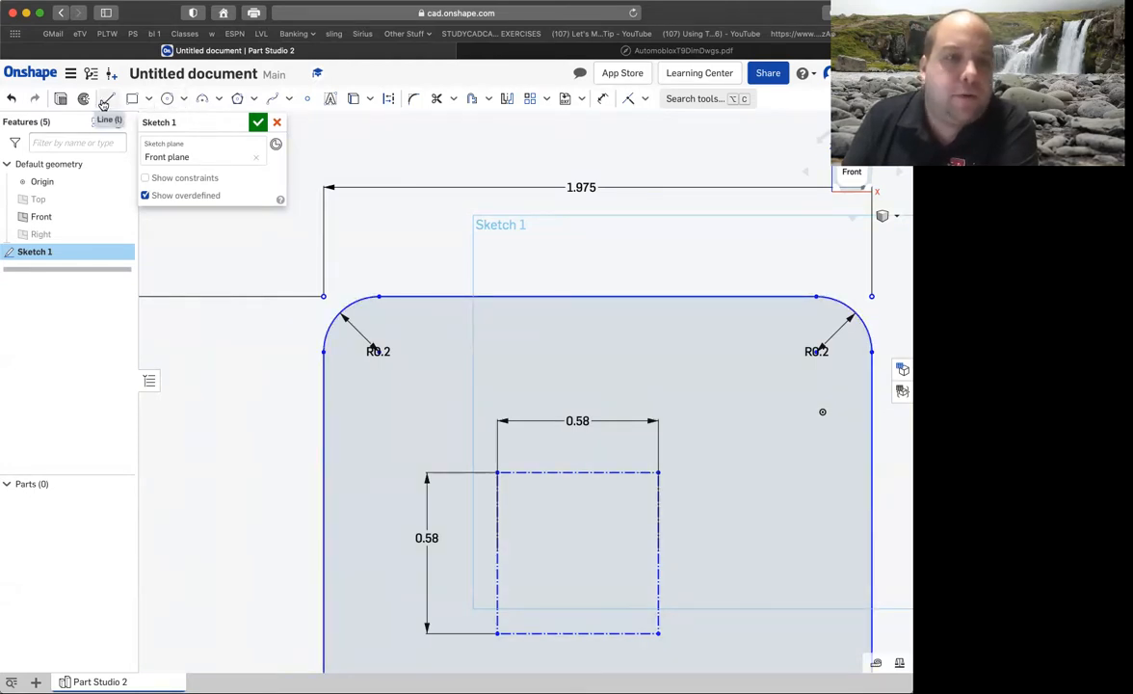
left_click(602, 98)
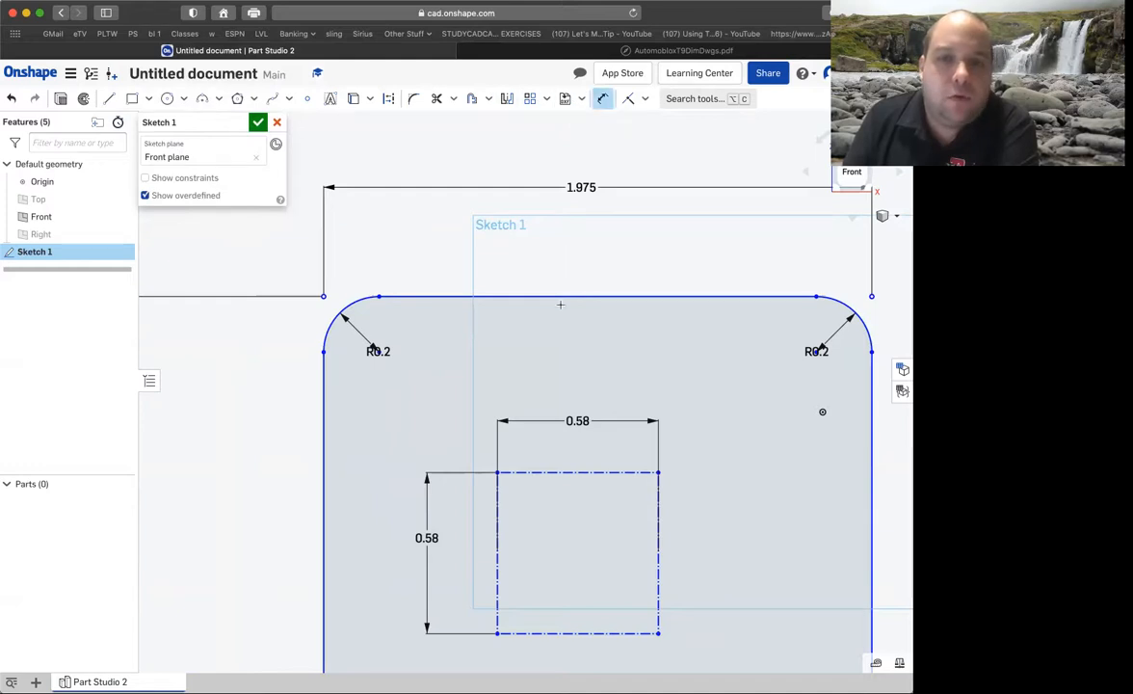
left_click(561, 297)
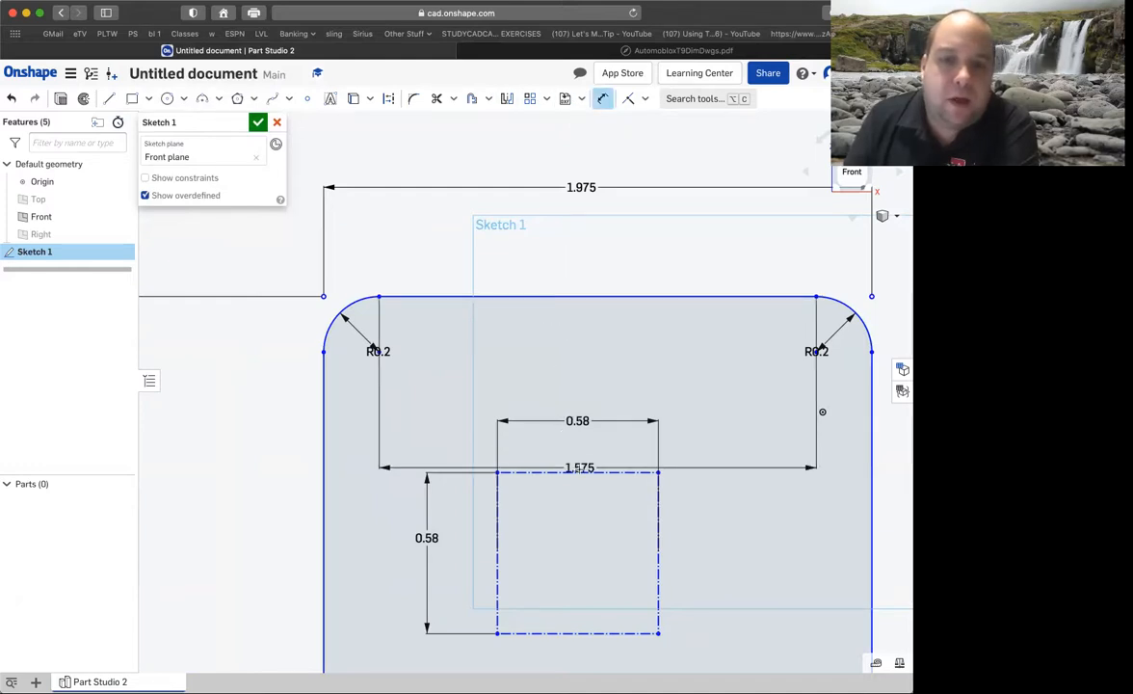
left_click(525, 472)
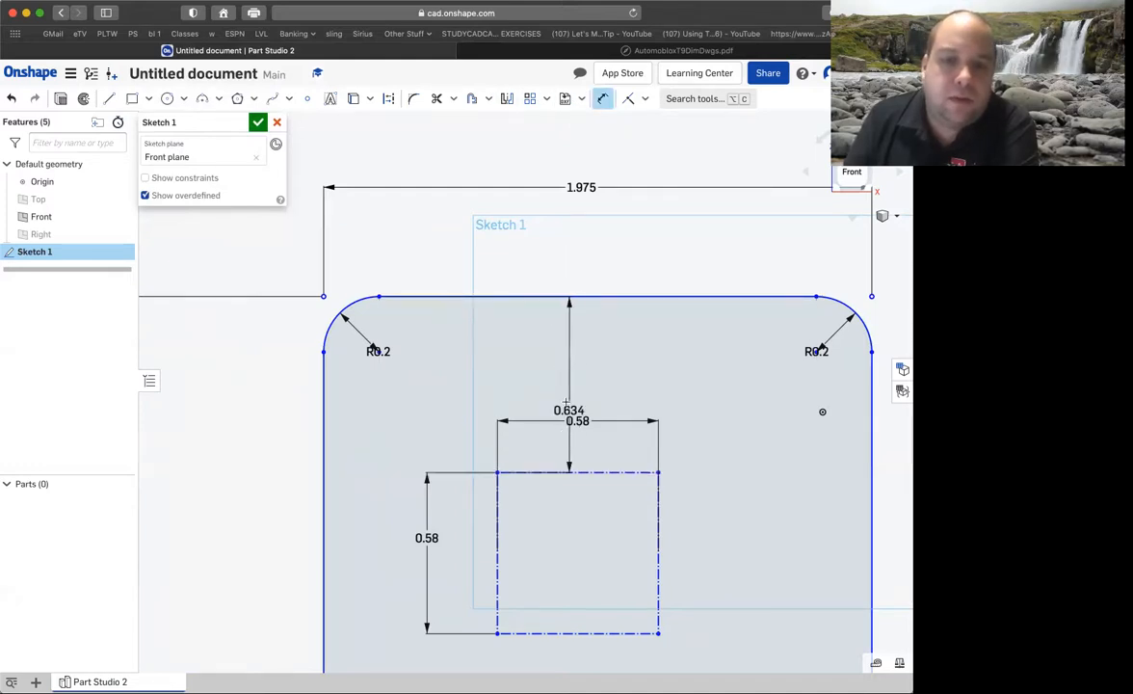
left_click(508, 358)
left_click(553, 53)
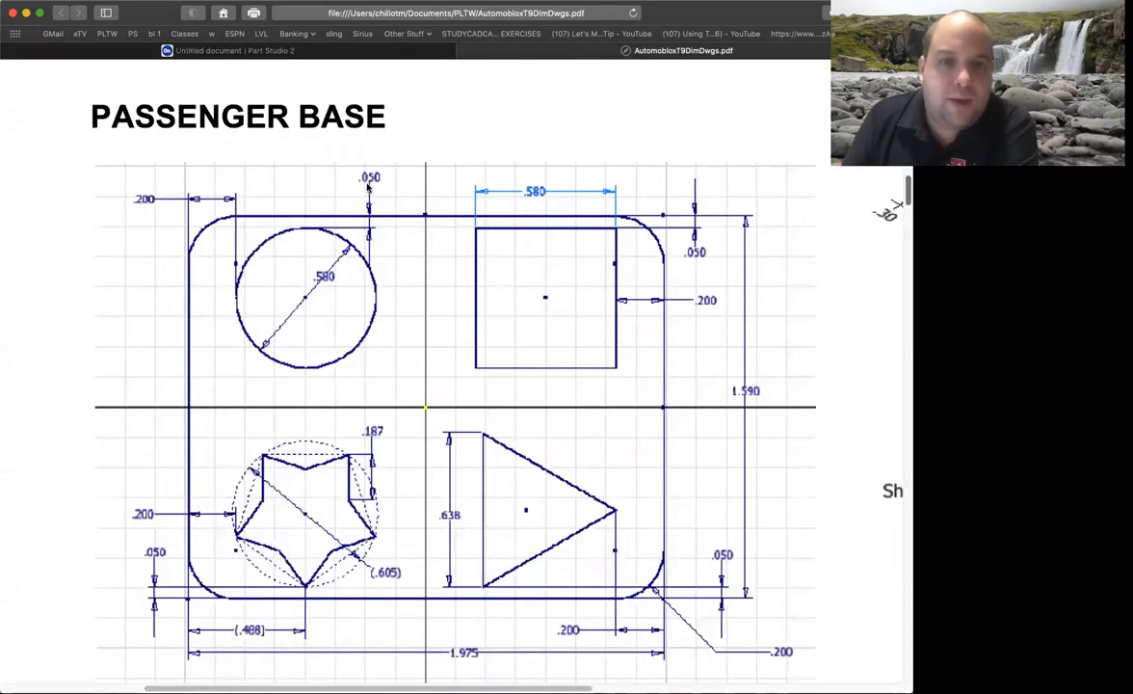
left_click(355, 51)
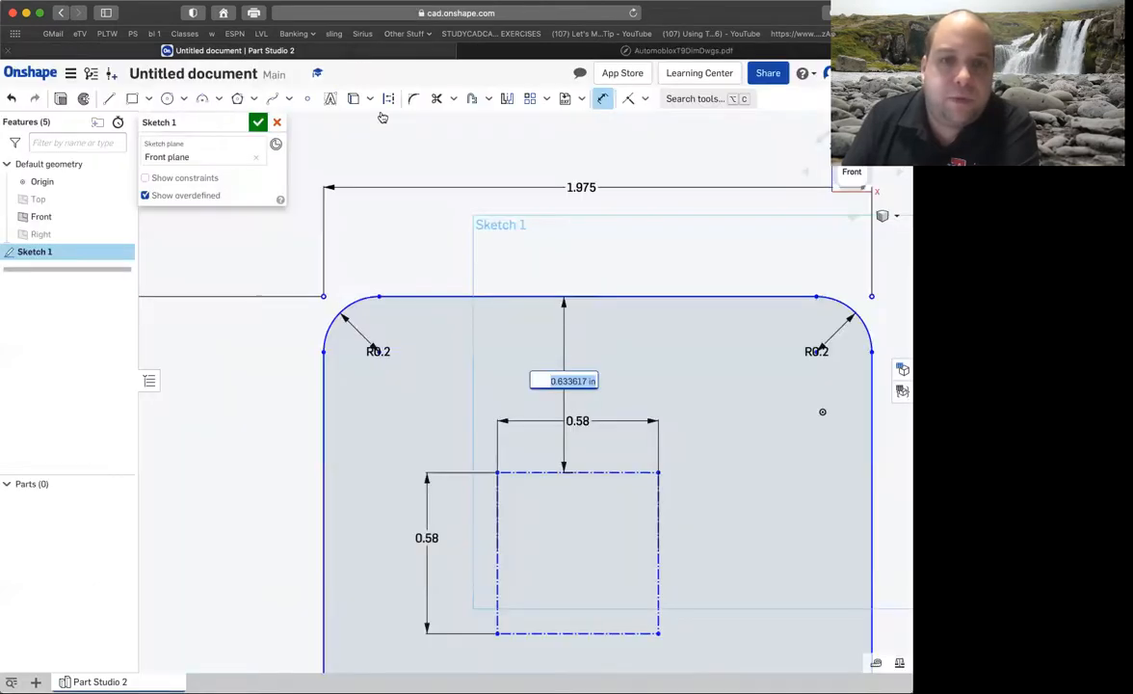
key("BackSpace")
type(".05")
key("Return")
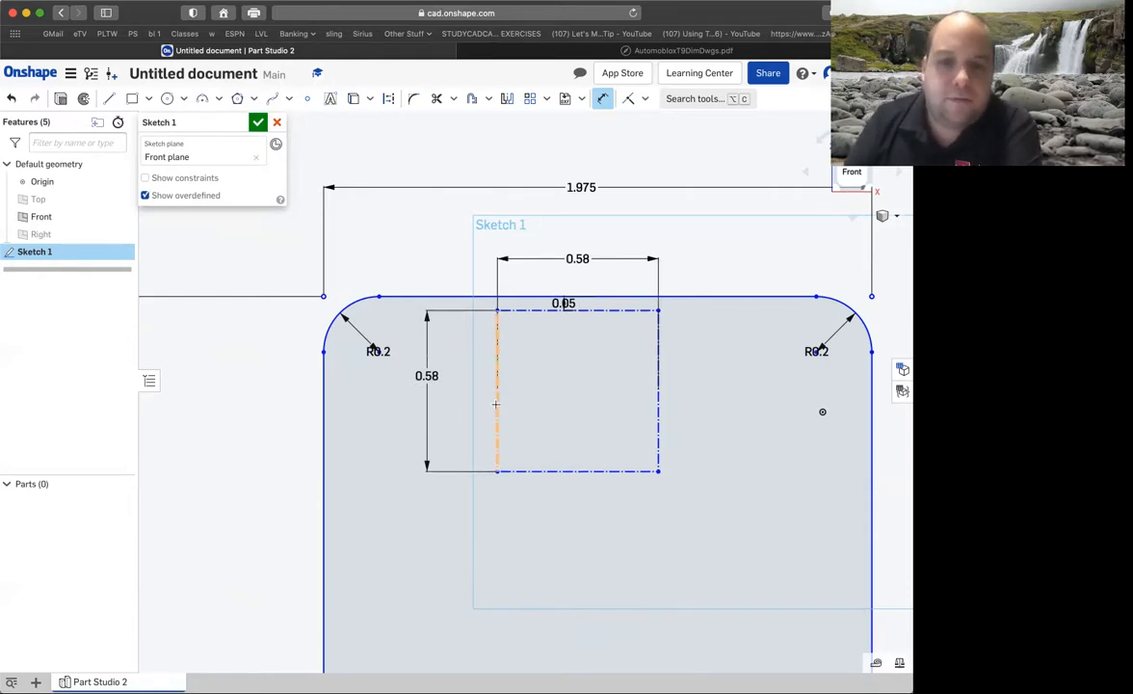
Dimension the construction square's left side 0.2 in from the base's left edge, checking the offset in the drawing.
left_click(323, 410)
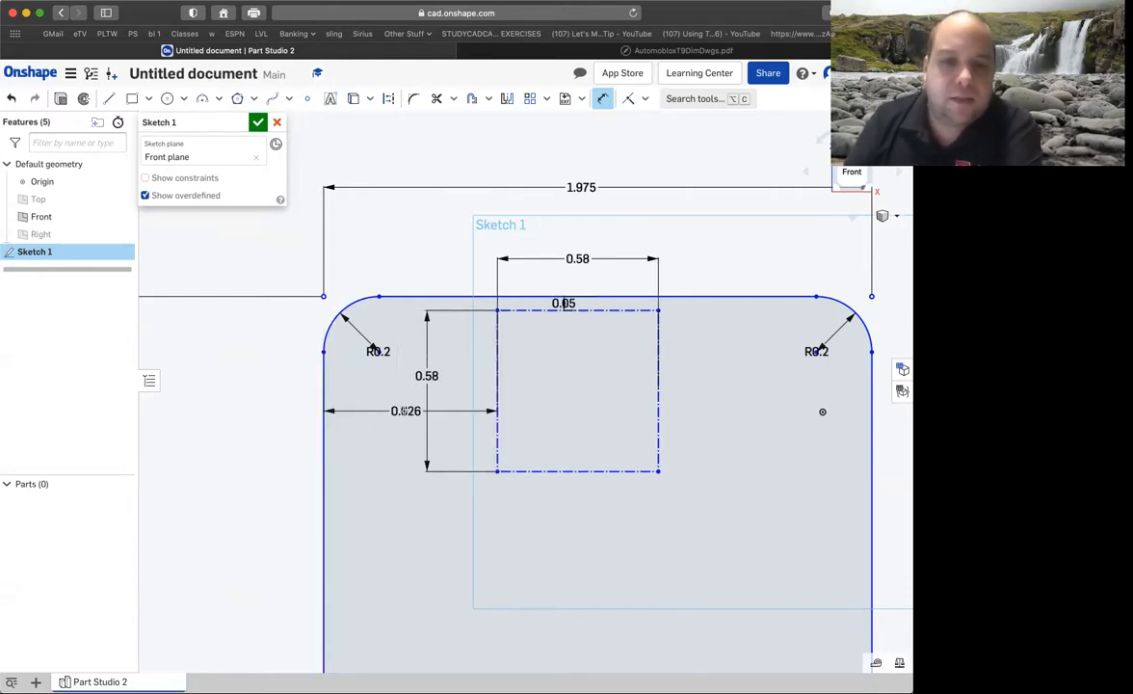
left_click(393, 415)
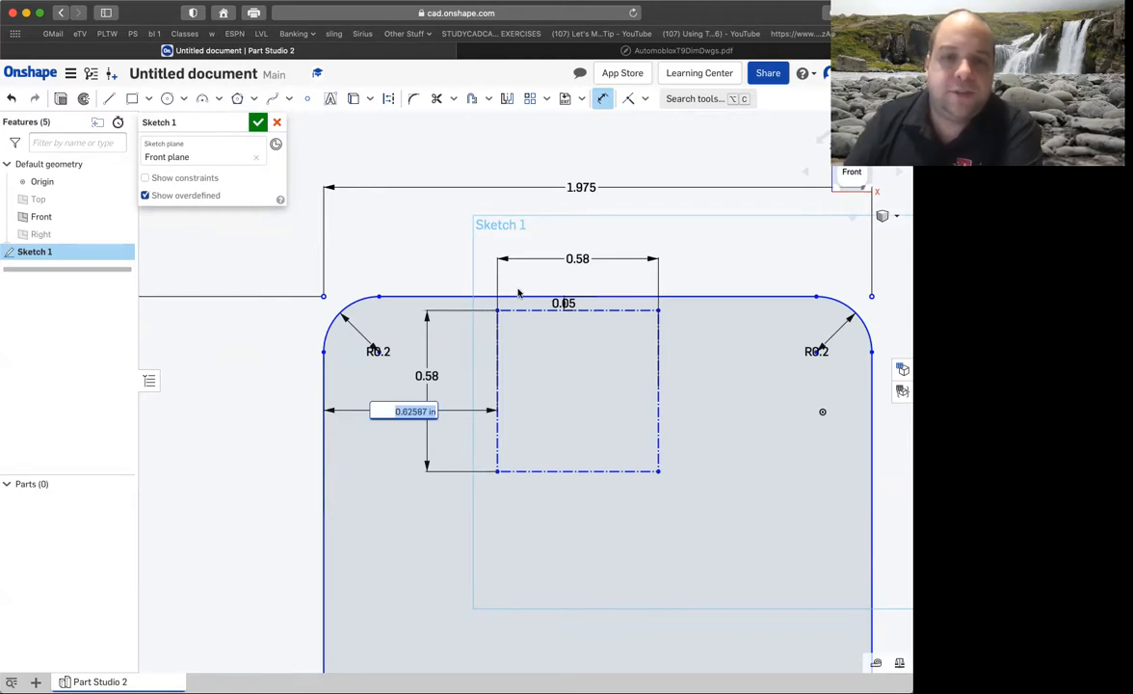
left_click(544, 52)
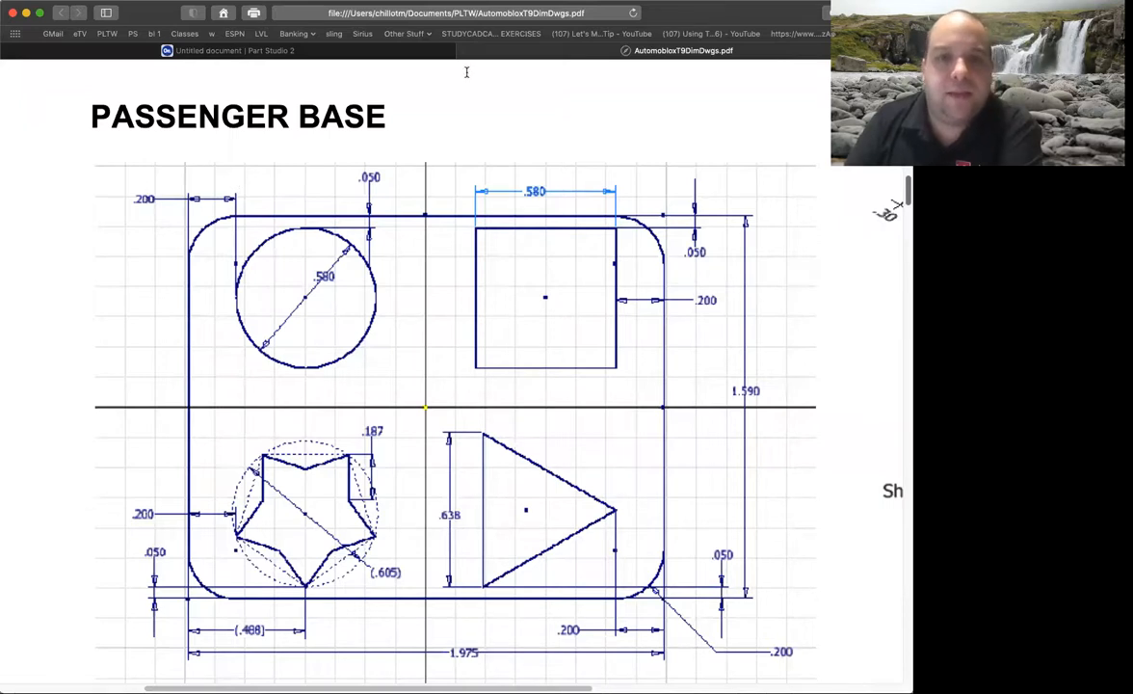
left_click(358, 50)
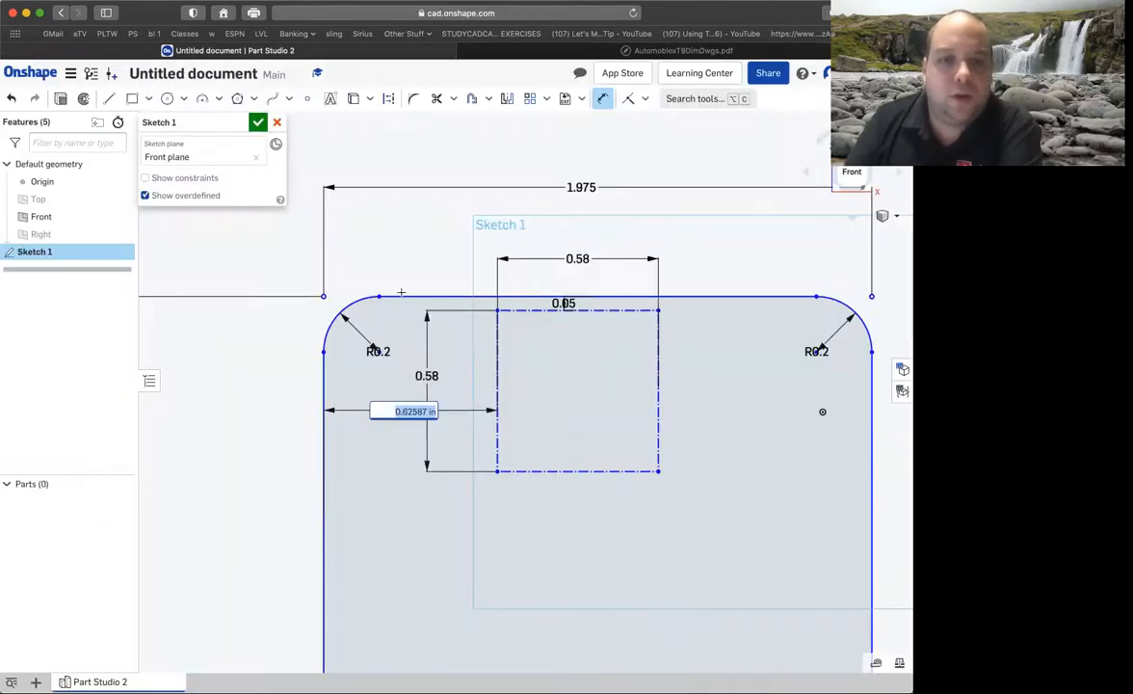
type(".2")
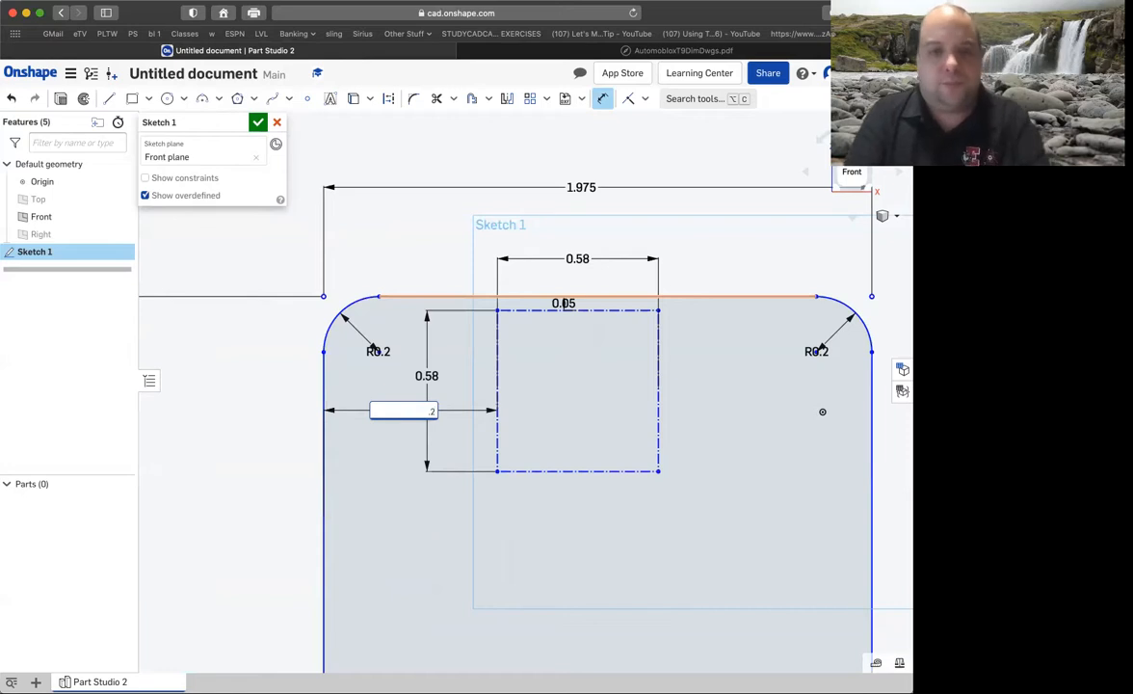
key("Return")
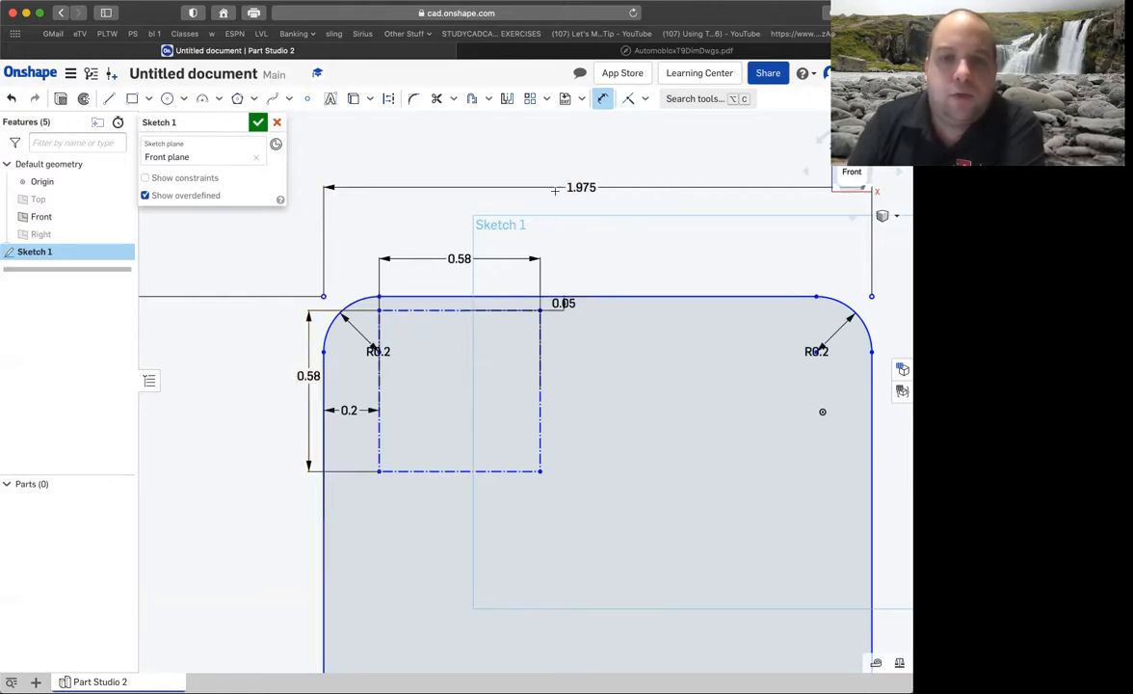
Check the circle in the Passenger Base drawing and place a sketch point near the centre of the construction square.
left_click(616, 49)
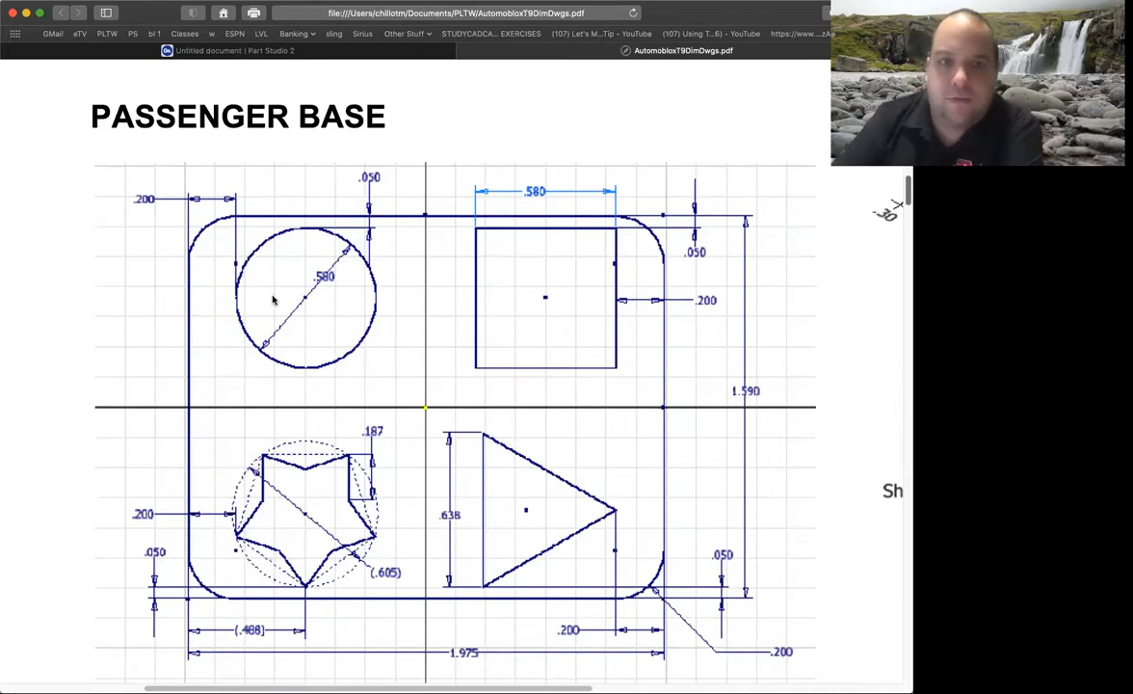
left_click(345, 52)
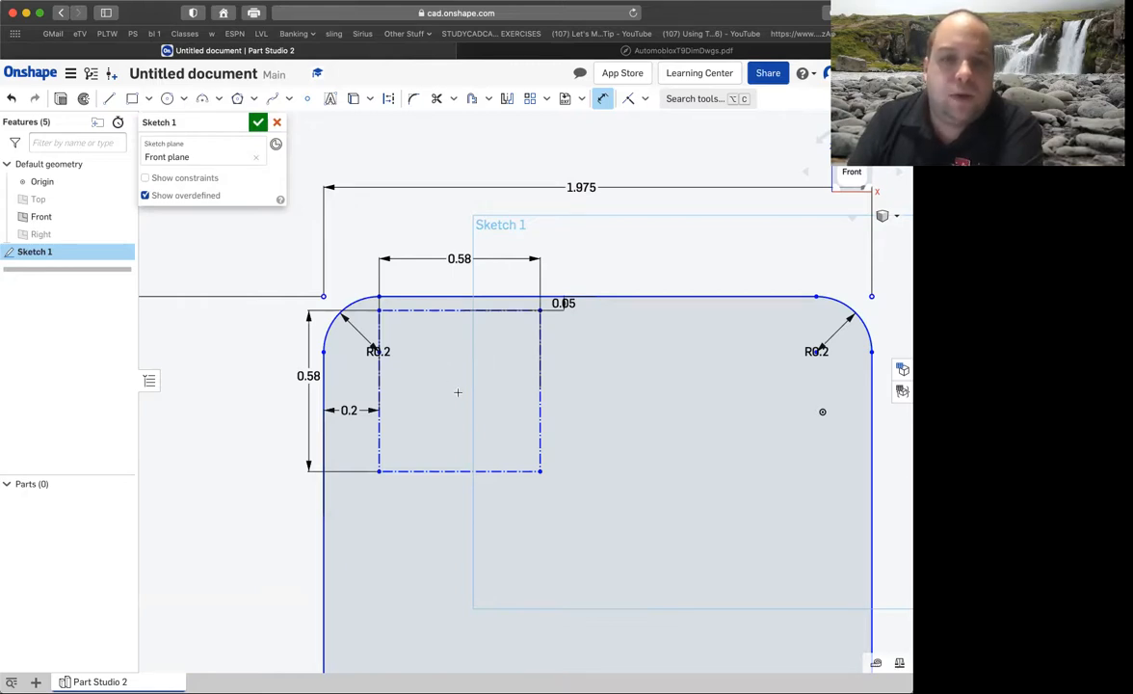
left_click(307, 99)
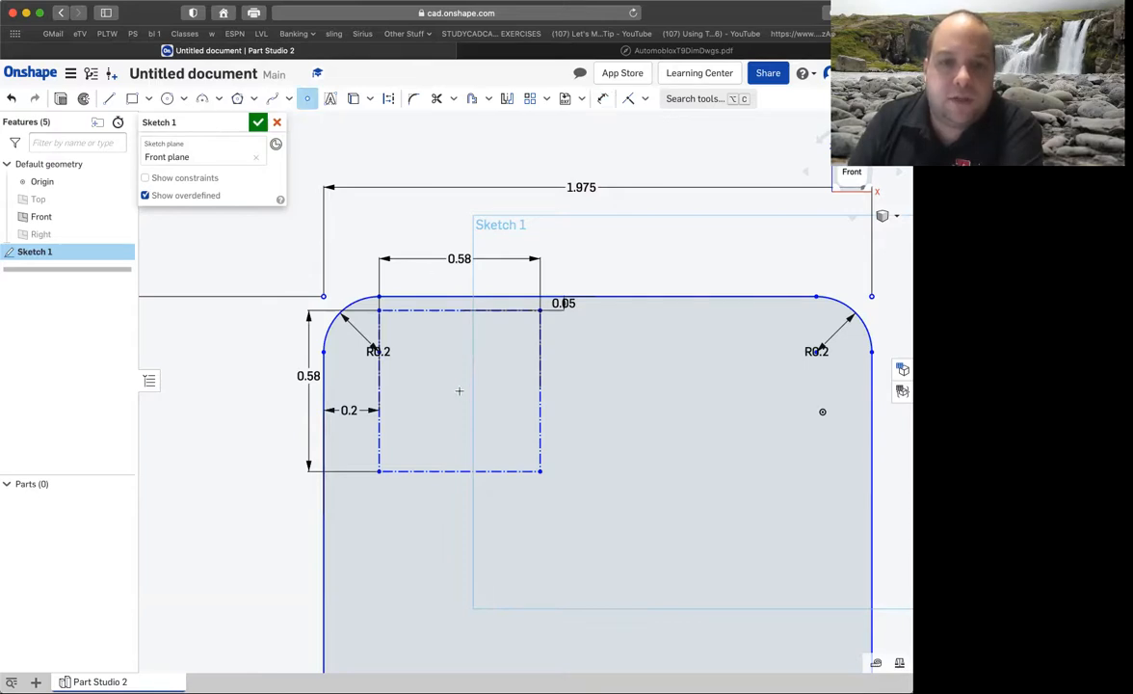
left_click(465, 392)
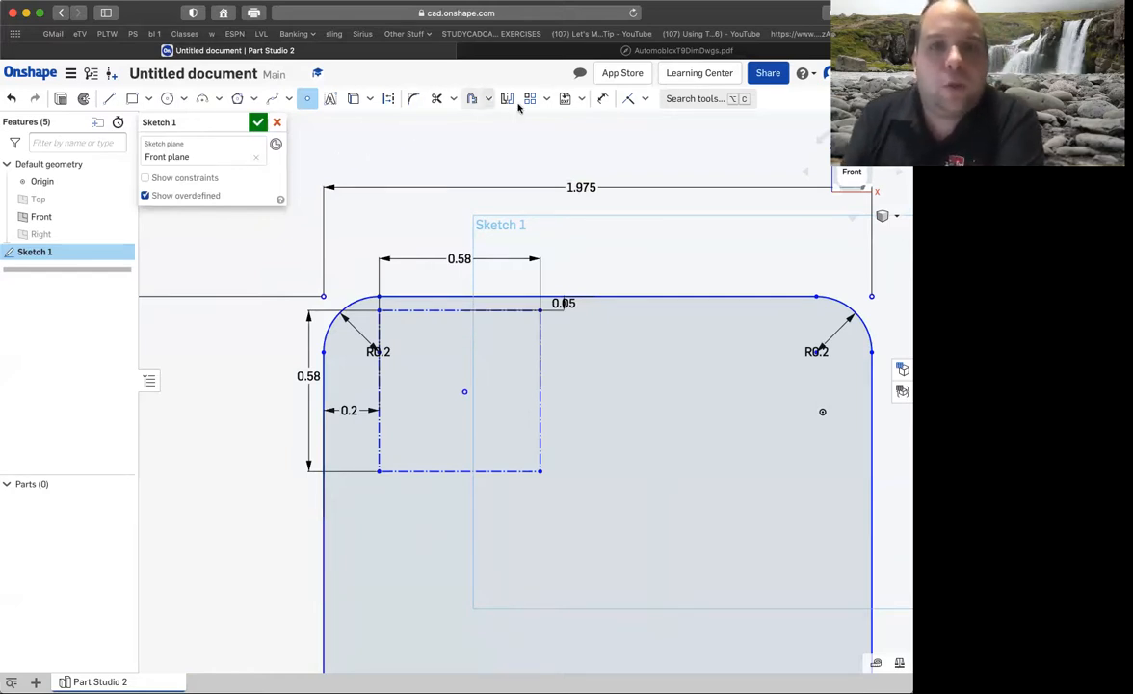
Dimension the sketch point .58/2 in below the construction square's top side.
left_click(602, 98)
left_click(457, 310)
key("d")
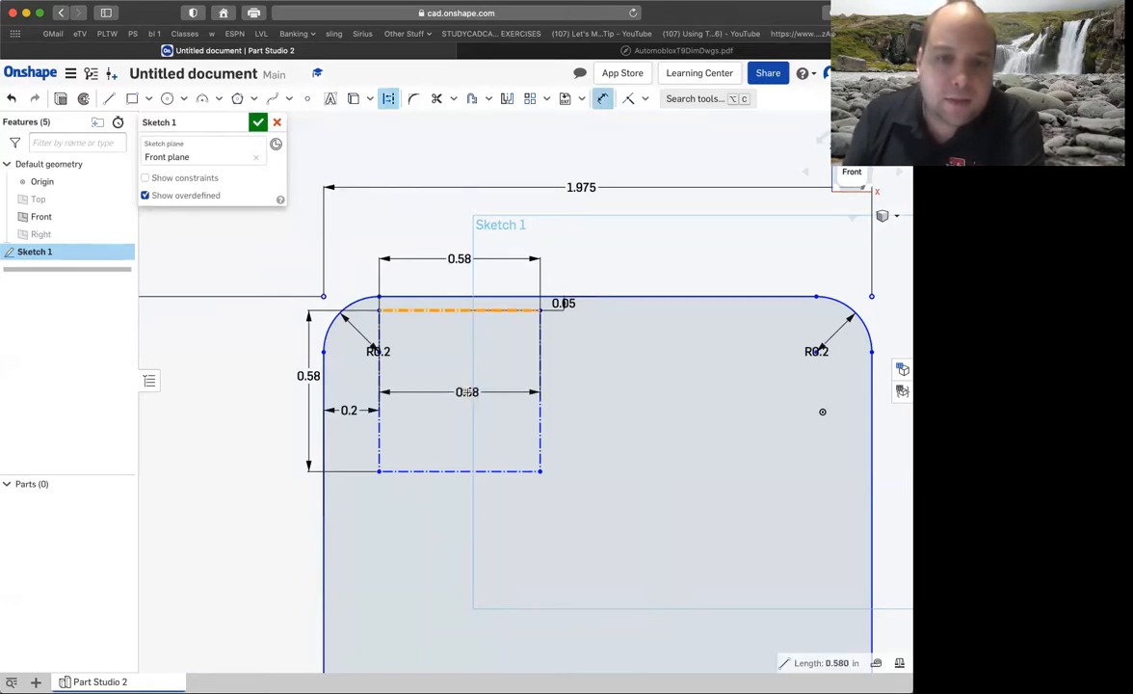
left_click(465, 391)
left_click(487, 376)
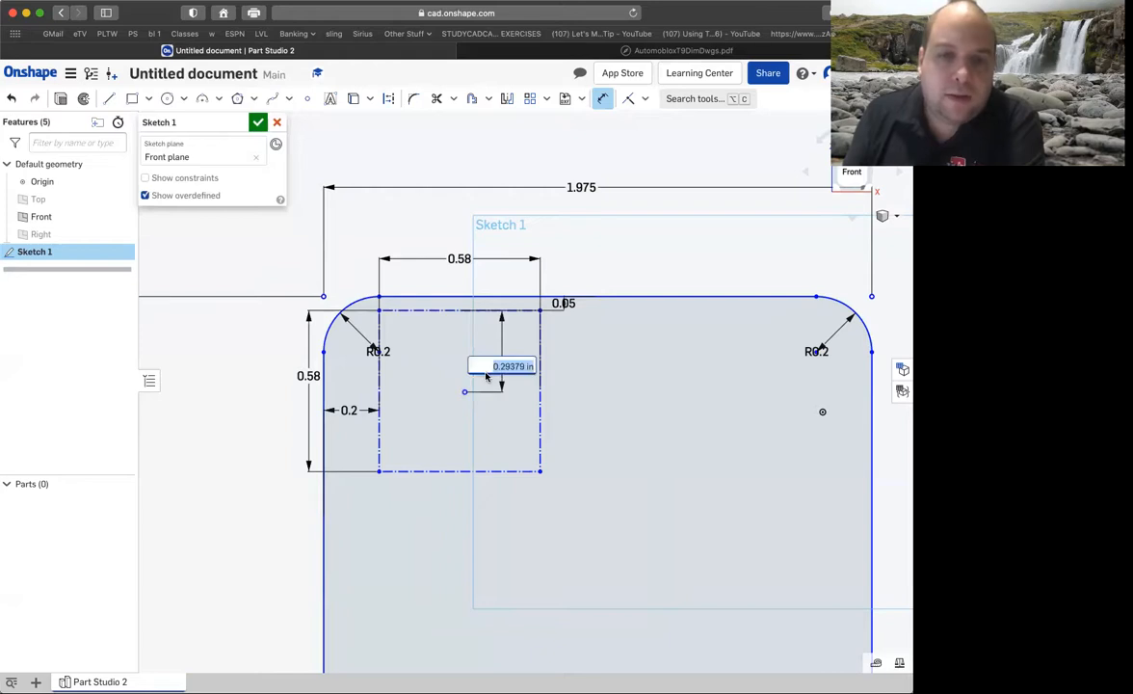
key("BackSpace")
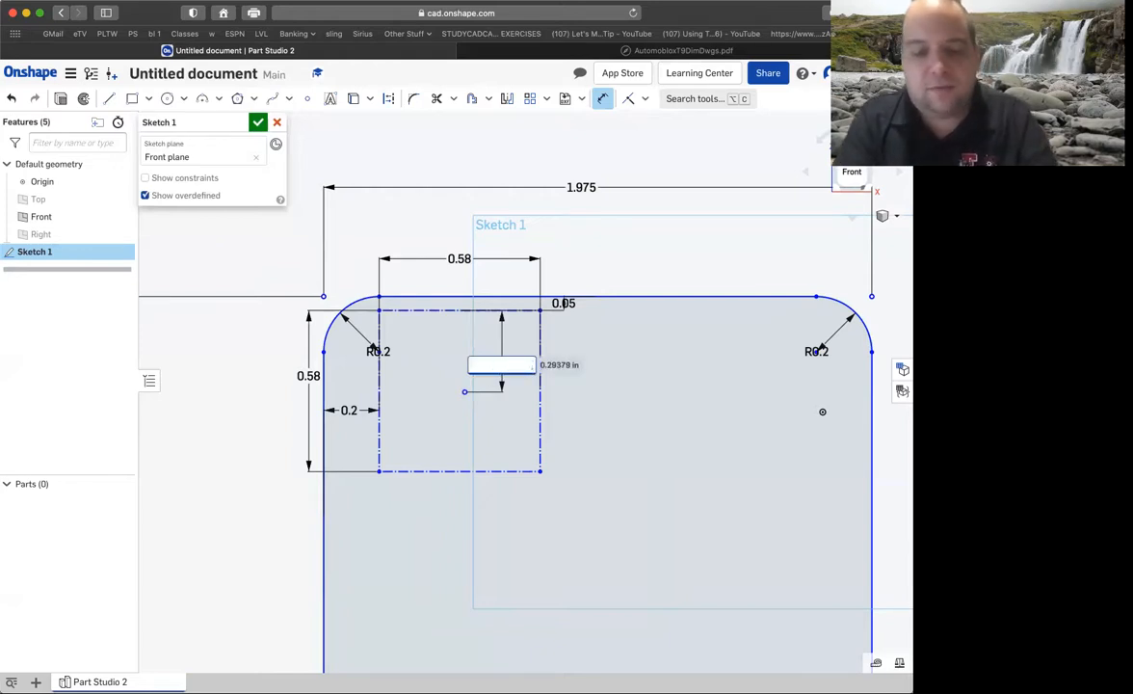
type(".58/2")
key("Return")
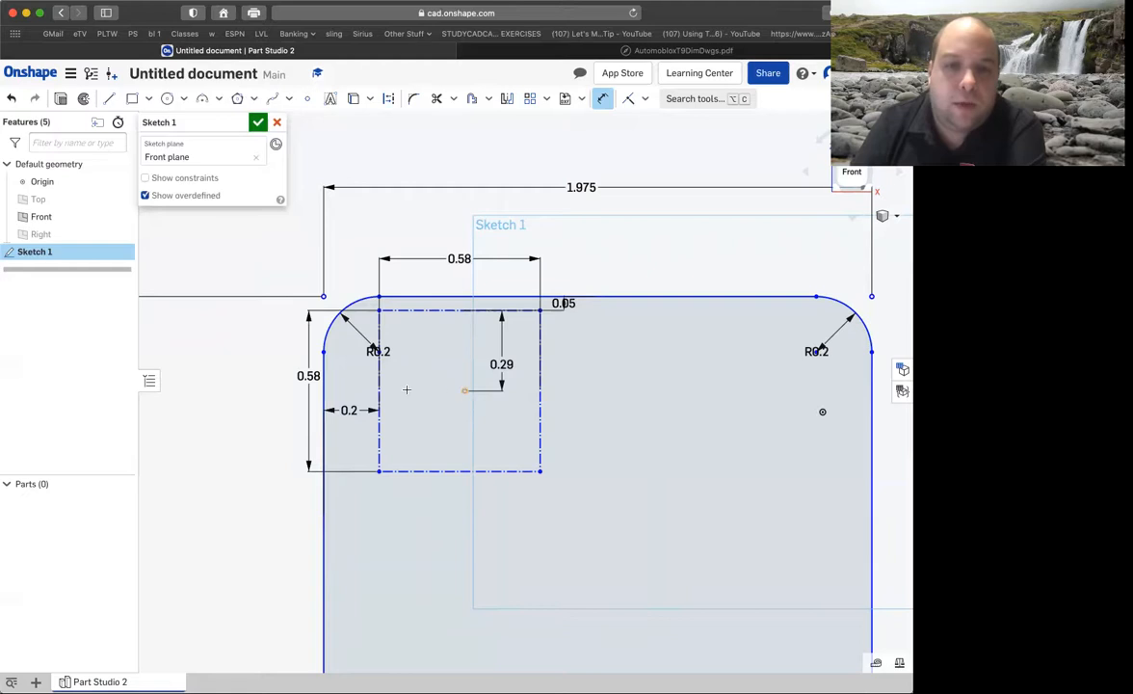
Dimension the sketch point .58/2 in from the construction square's left side.
left_click(380, 390)
left_click(464, 390)
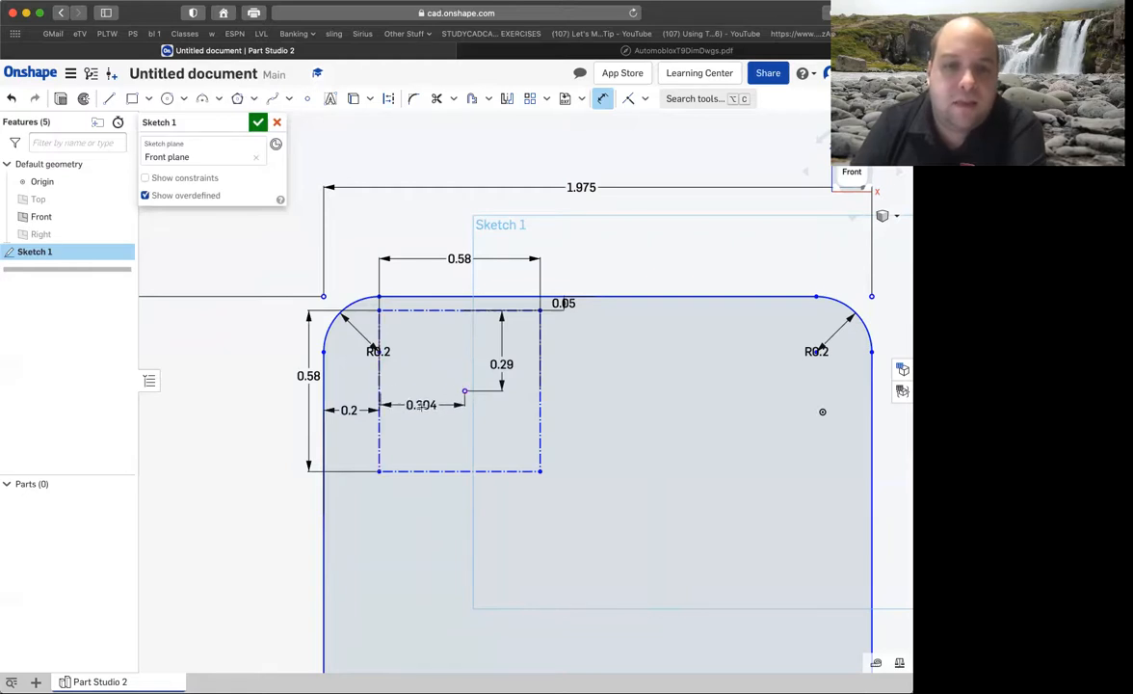
left_click(406, 411)
key("BackSpace")
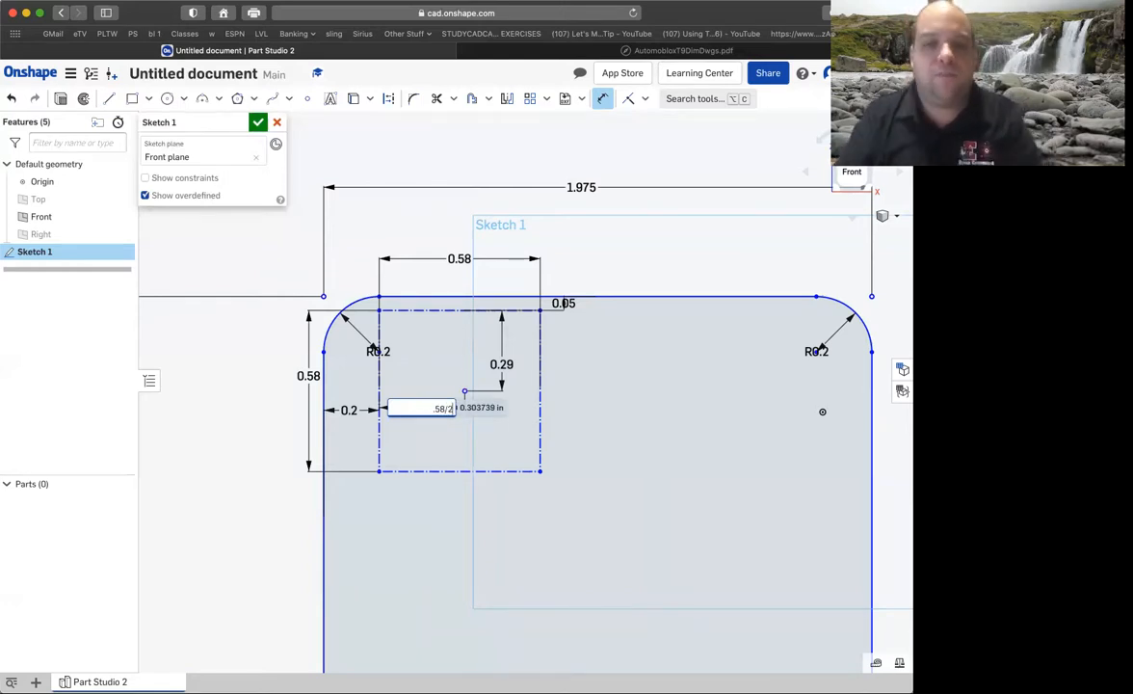
type(".58/2")
key("Return")
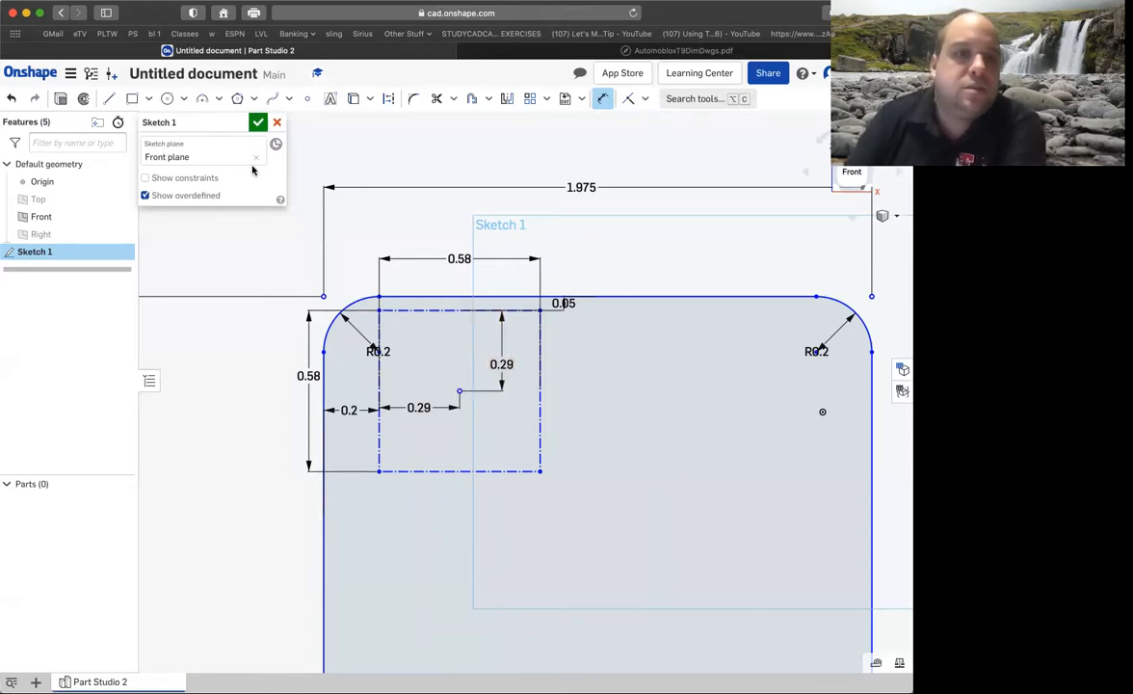
Draw a 0.58 in diameter circle centred on the sketch point and reaching the construction square's left side.
left_click(166, 99)
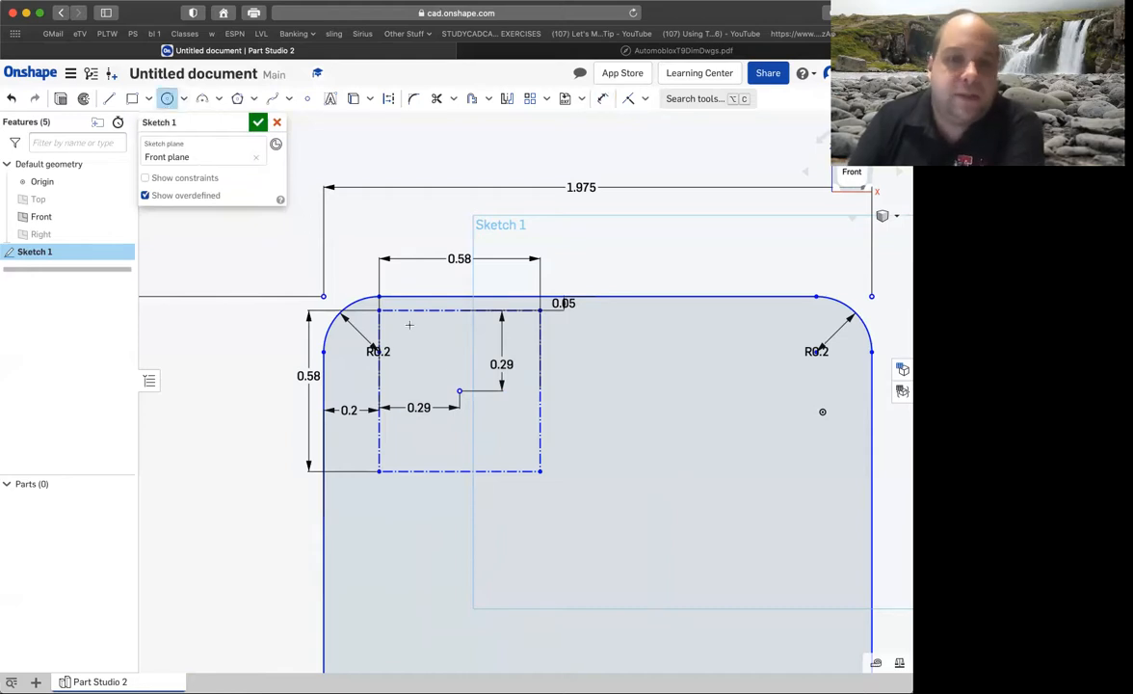
left_click(459, 391)
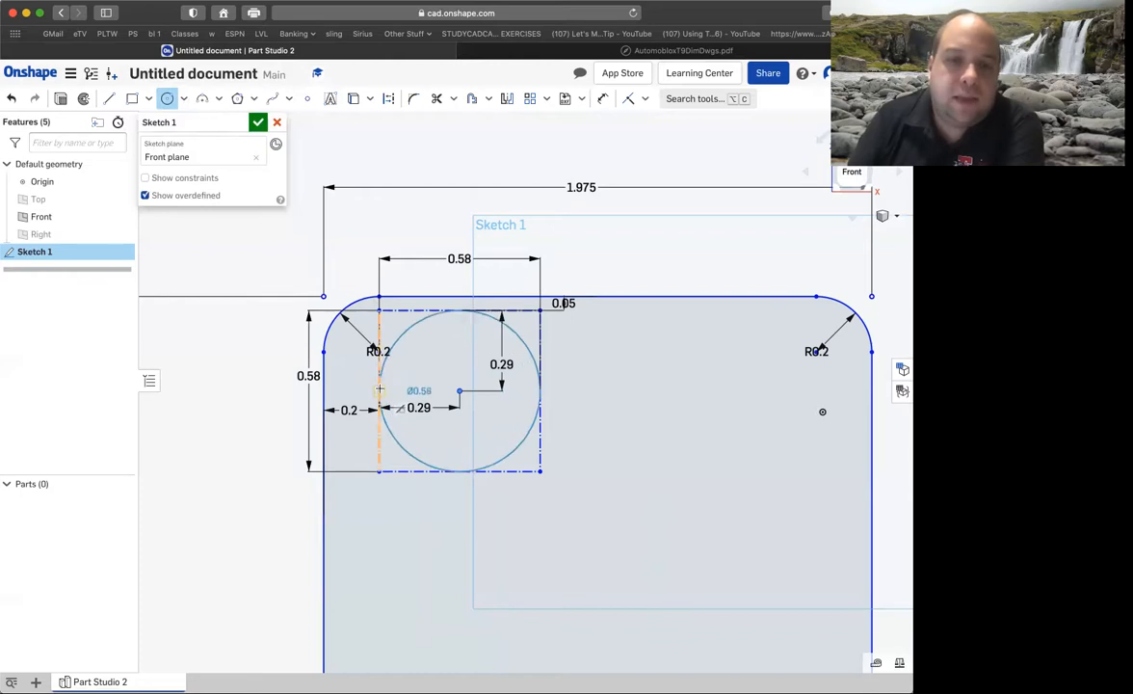
left_click(380, 389)
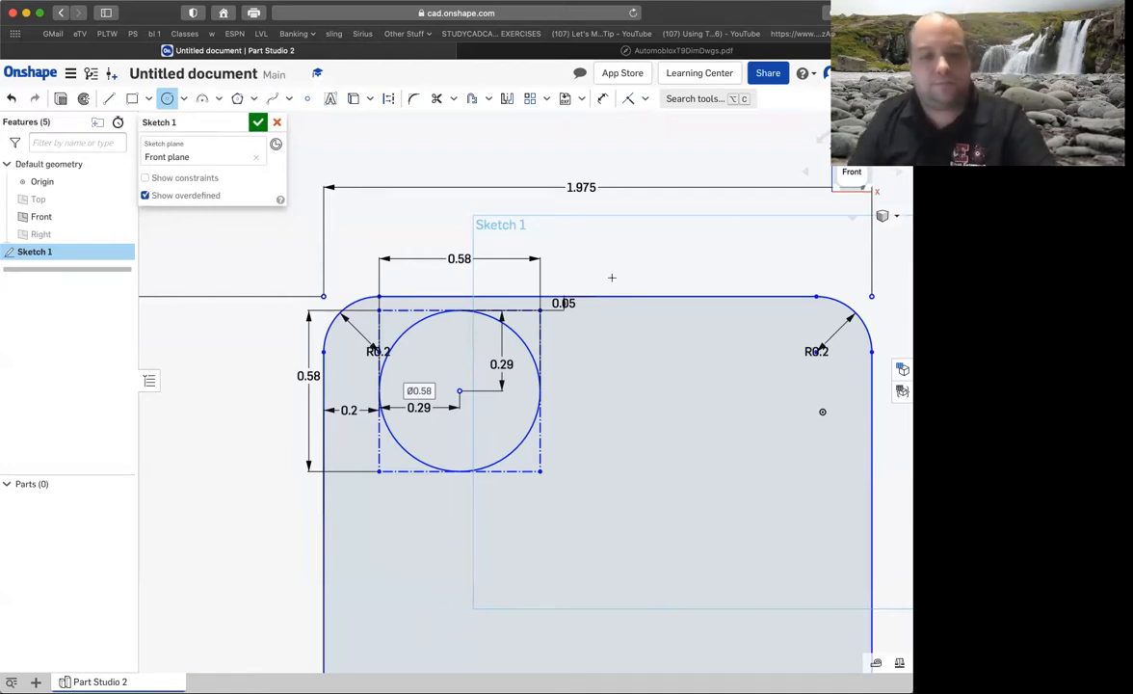
key("Escape")
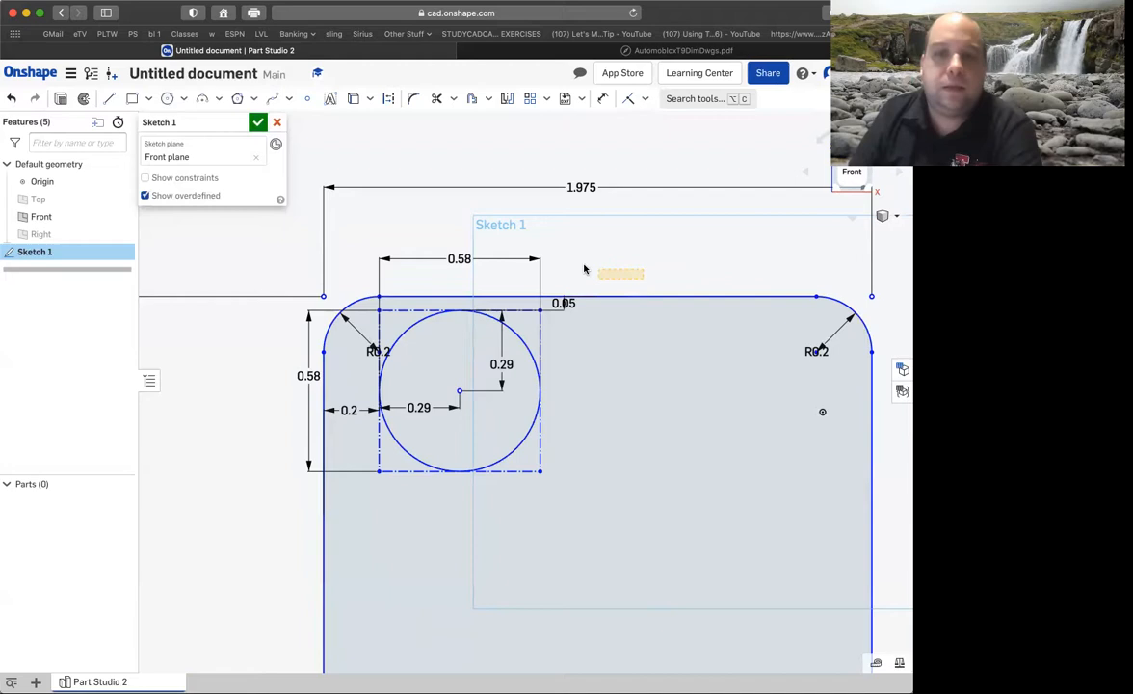
Sketch a rectangle about 0.575 by 0.5 in near the base's upper-right corner and bring up the drawing to check its dimensions.
mouse_move(627, 267)
right_mouse_down()
mouse_move(531, 253)
mouse_move(748, 212)
right_mouse_up()
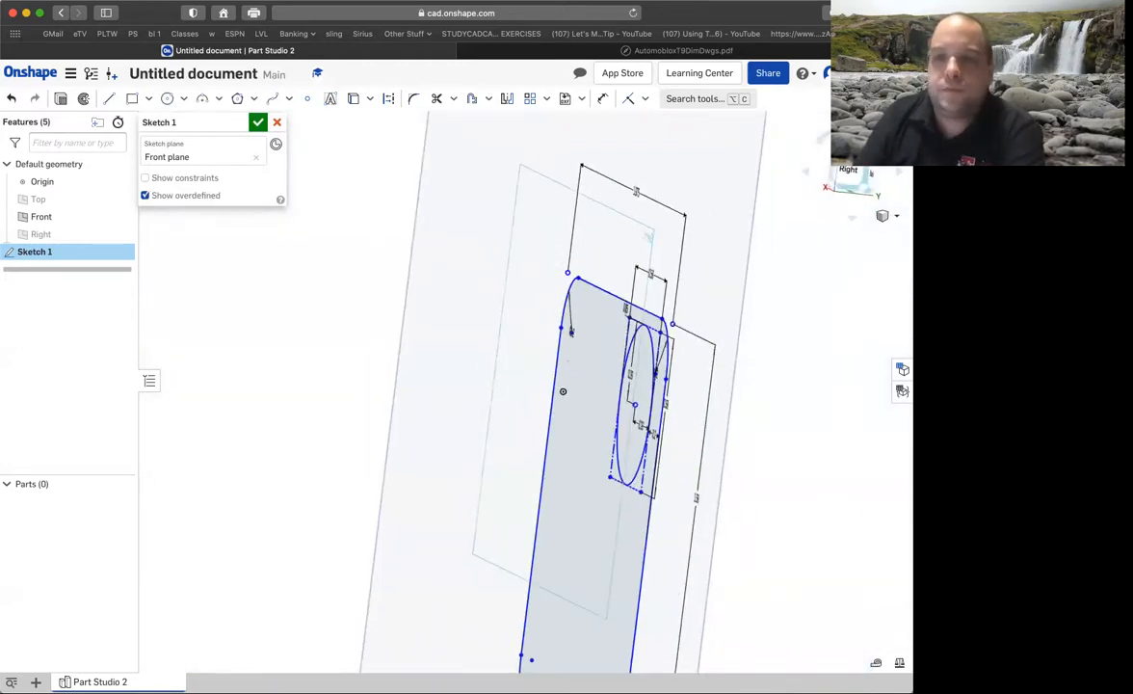
left_click(882, 215)
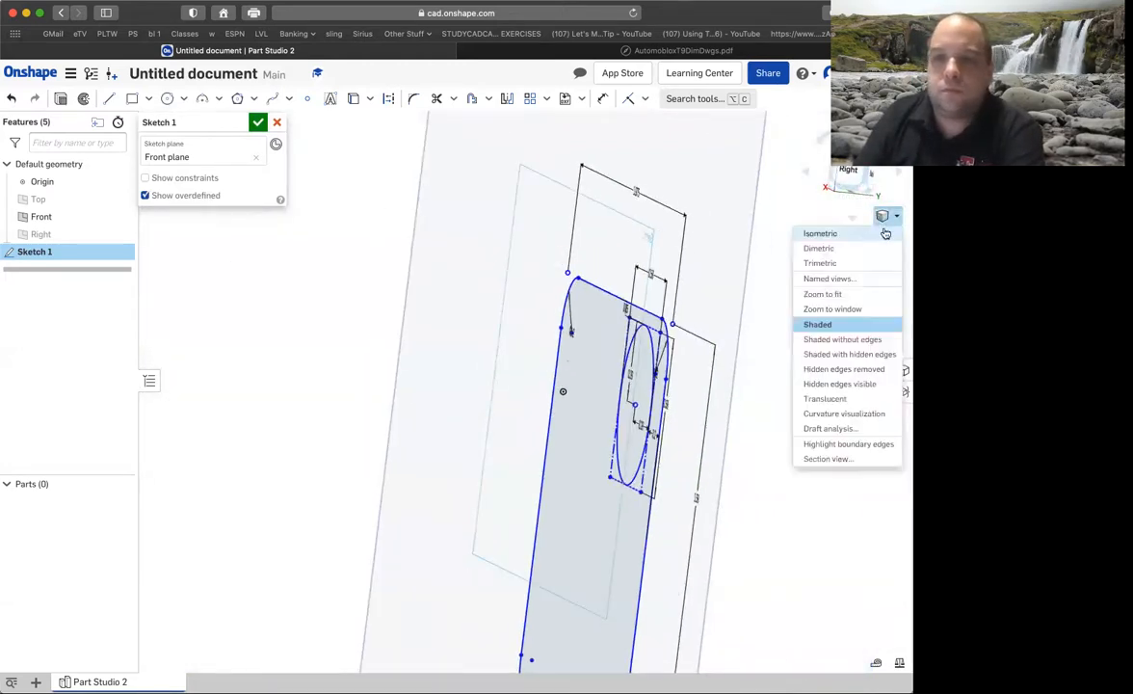
left_click(818, 235)
left_click(840, 176)
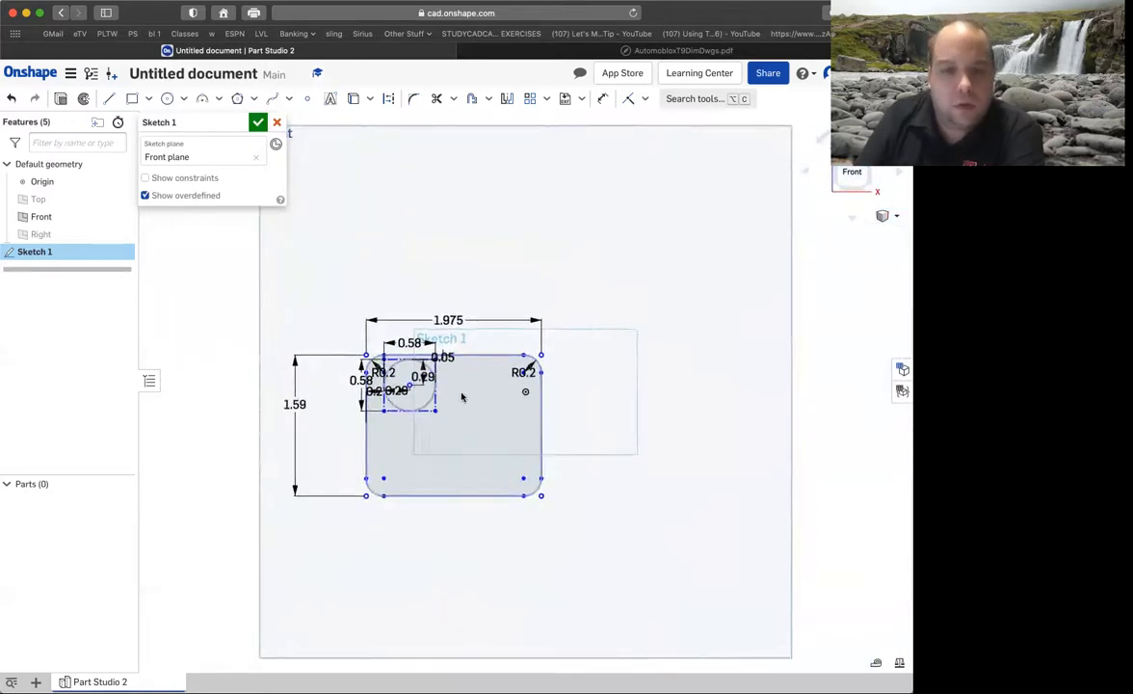
scroll(482, 400, "up", 5)
scroll(525, 402, "down", 3)
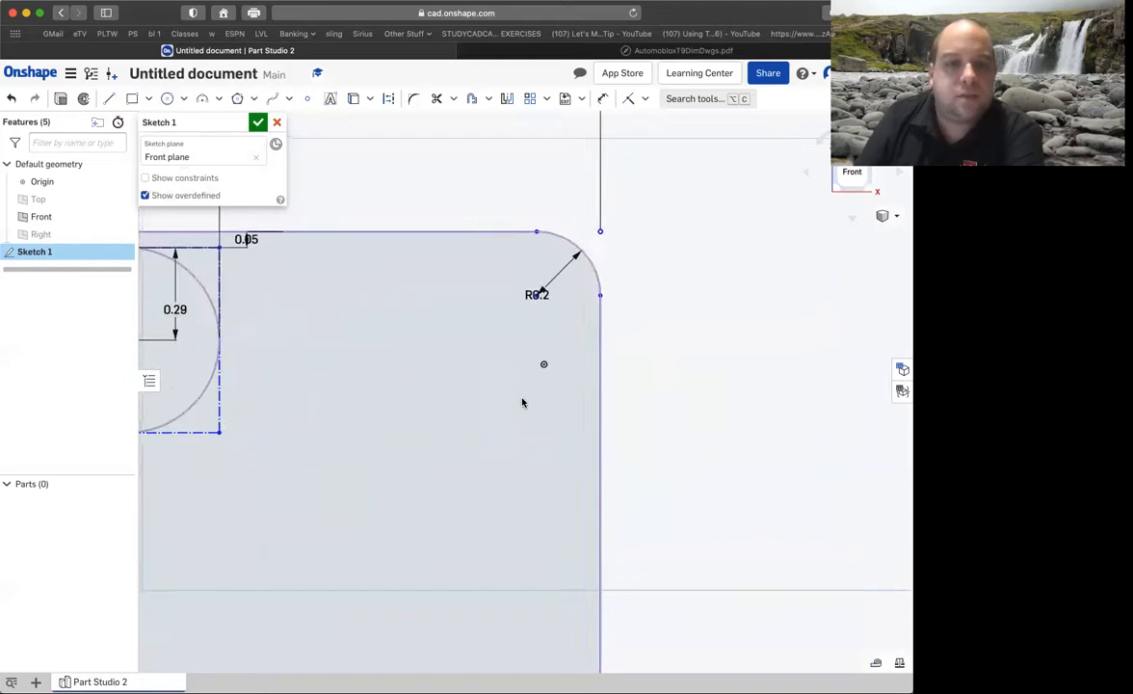
left_click(131, 98)
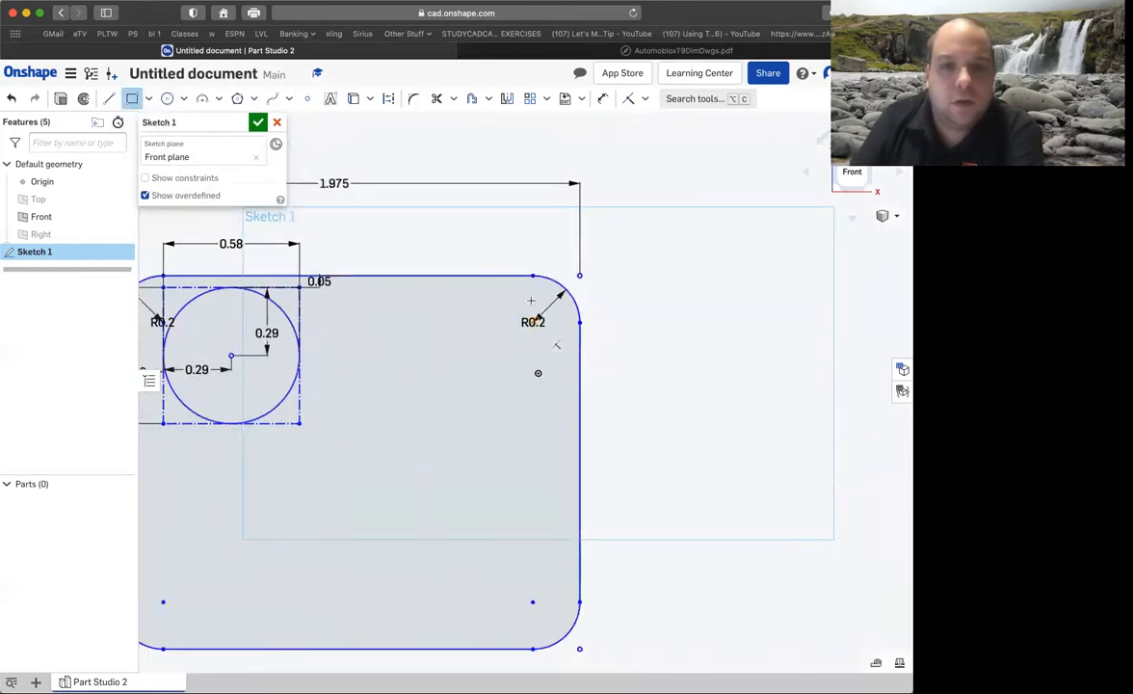
left_click(545, 300)
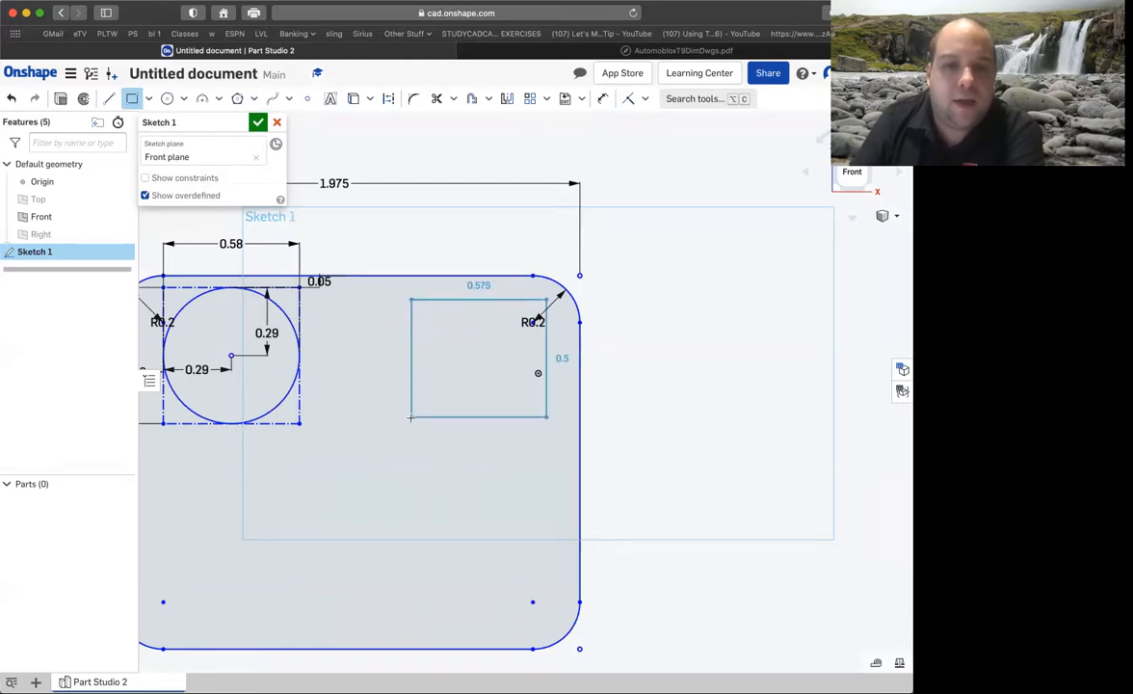
left_click(410, 416)
left_click(547, 54)
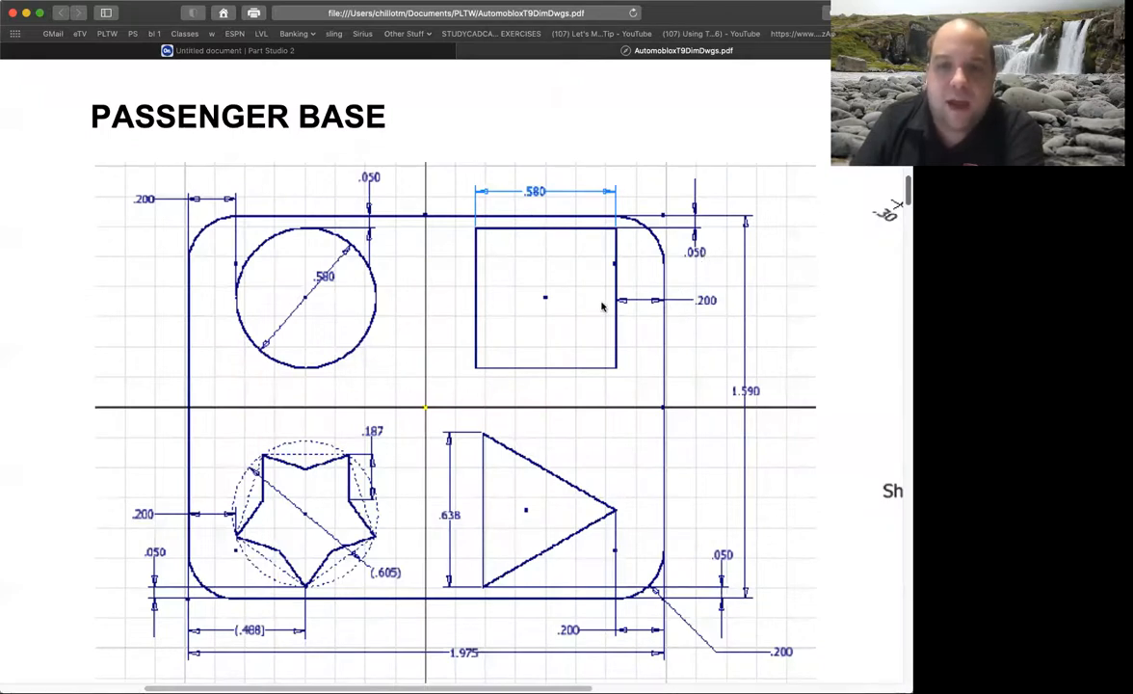
Dimension the right side of the upper-right rectangle 0.2 in from the base's right edge.
left_click(366, 53)
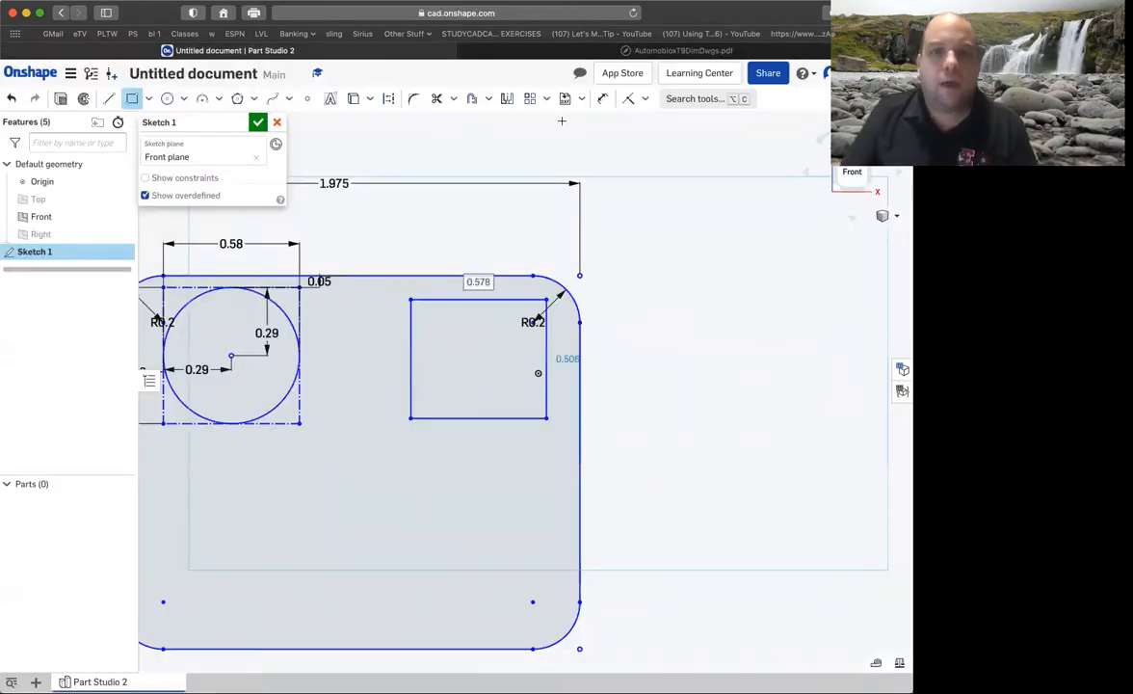
left_click(603, 100)
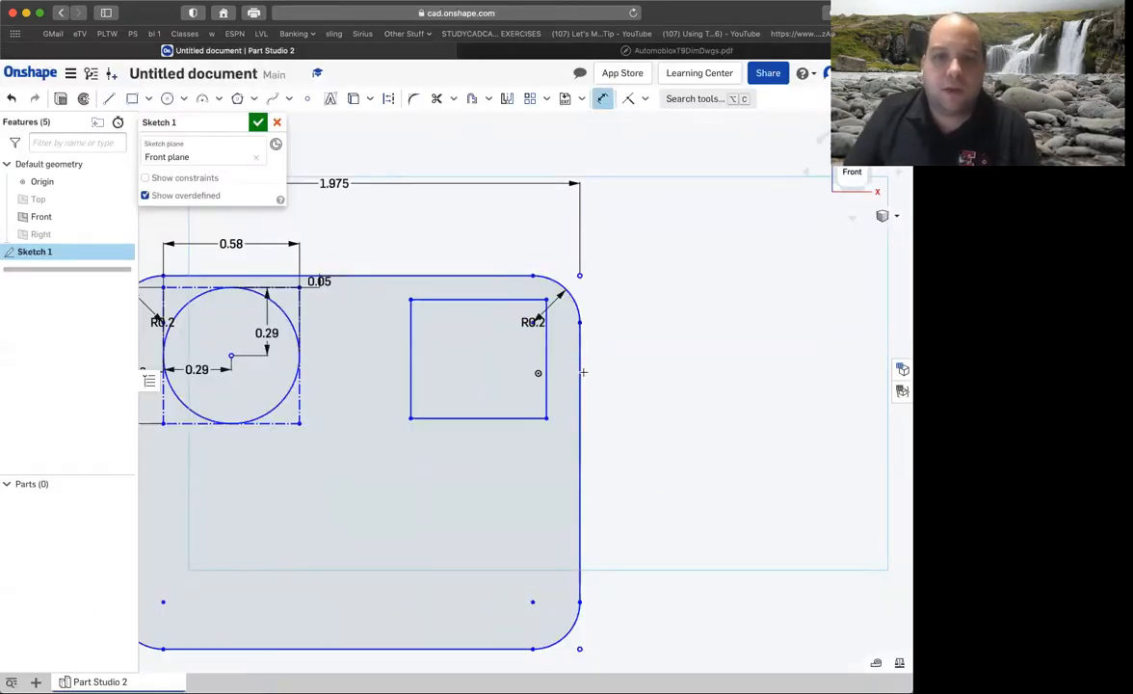
left_click(579, 372)
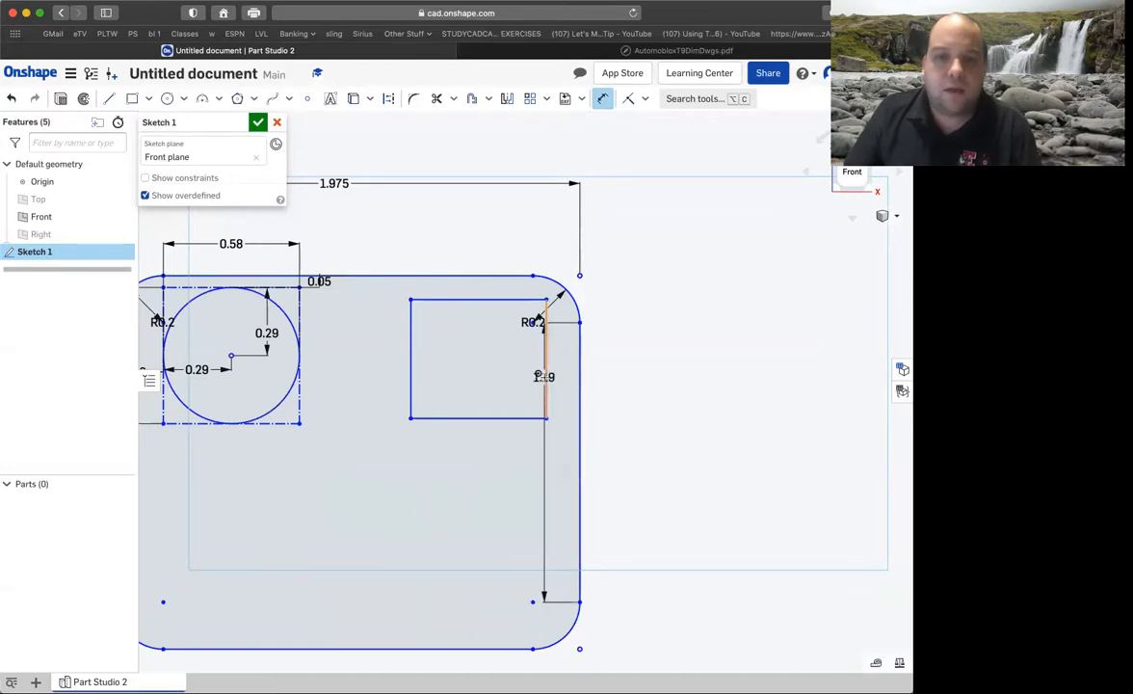
left_click(547, 376)
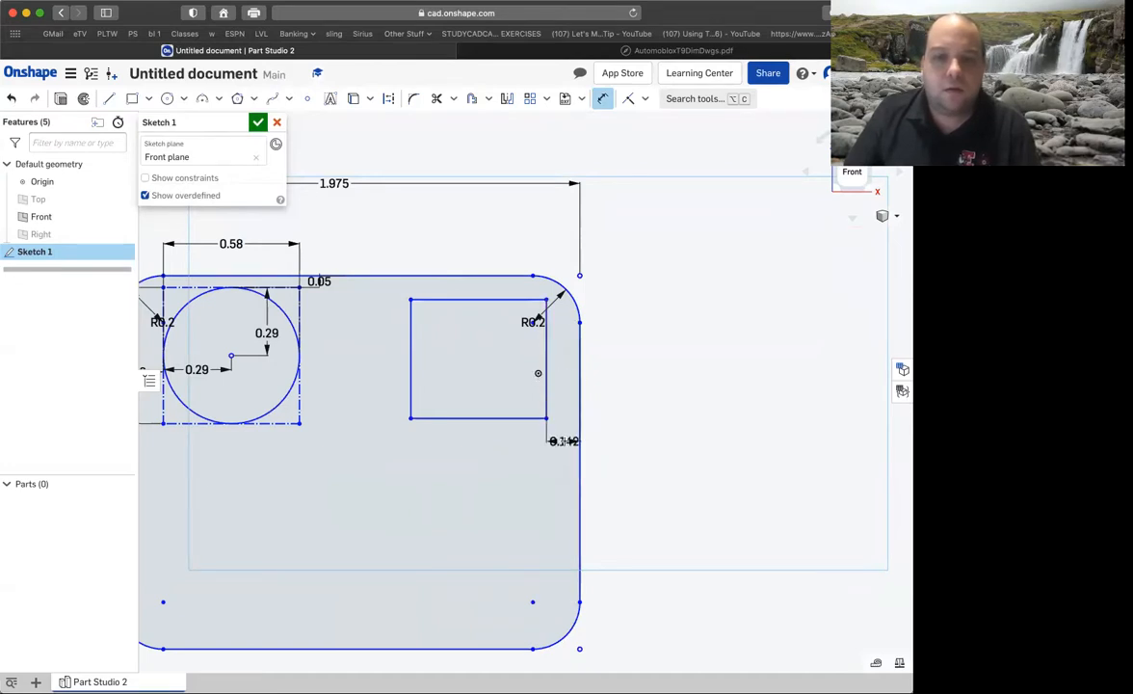
left_click(563, 445)
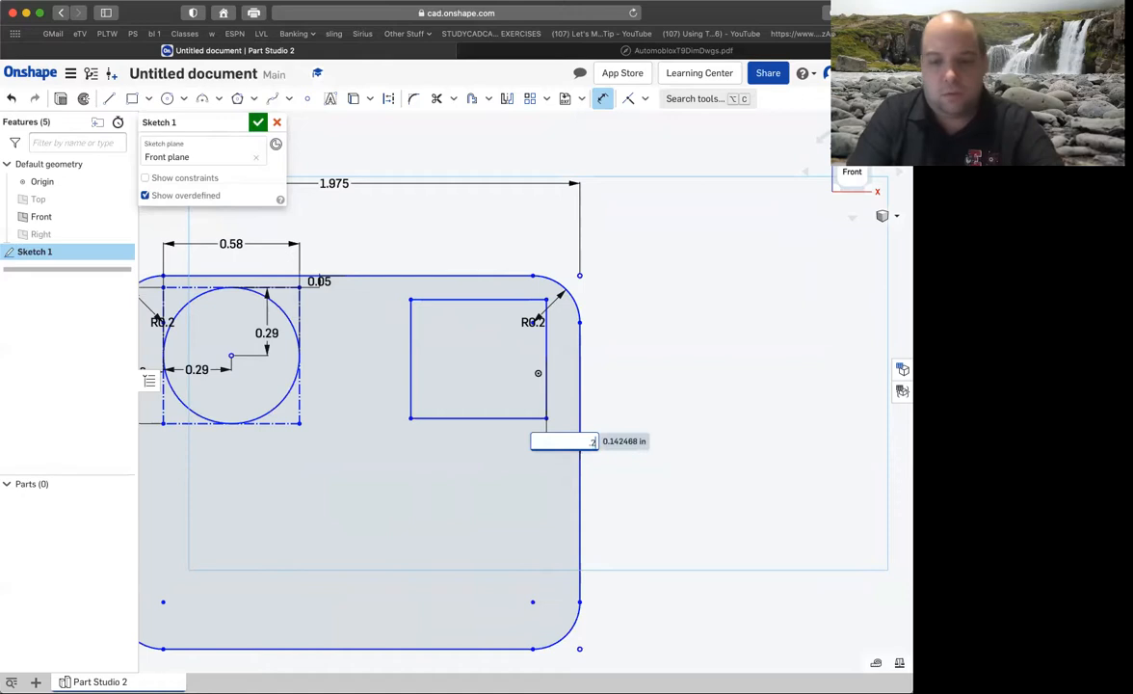
key("Return")
Dimension the upper-right rectangle's top side 0.05 in below the base's top edge.
left_click(488, 275)
left_click(479, 298)
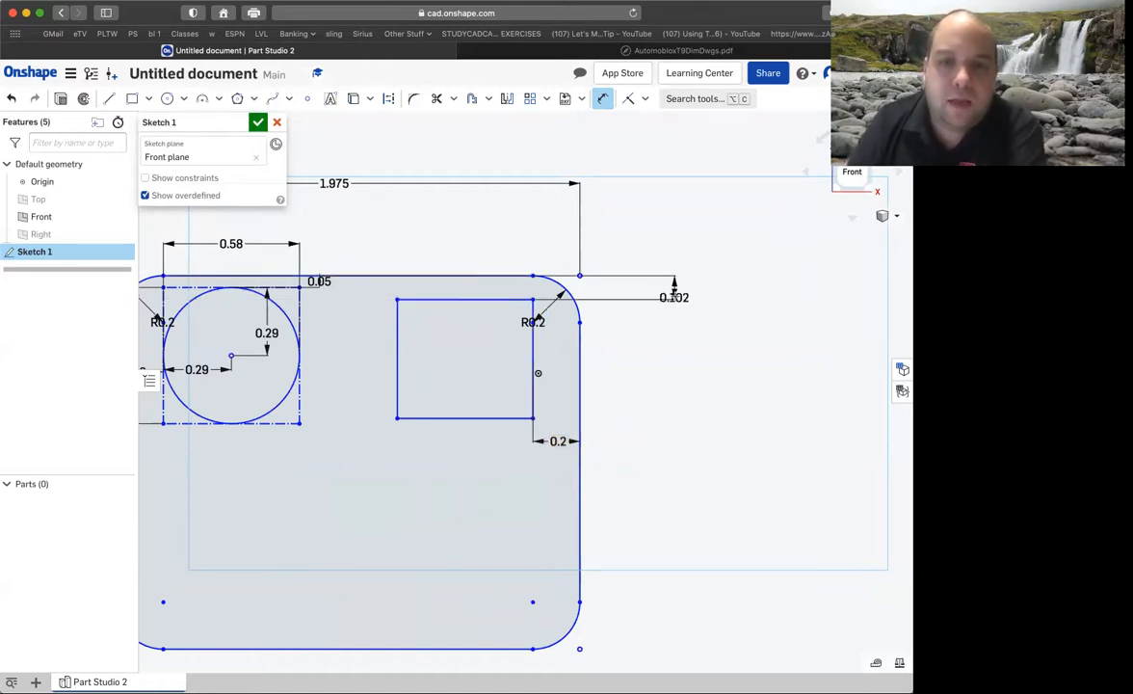
left_click(673, 294)
type("0")
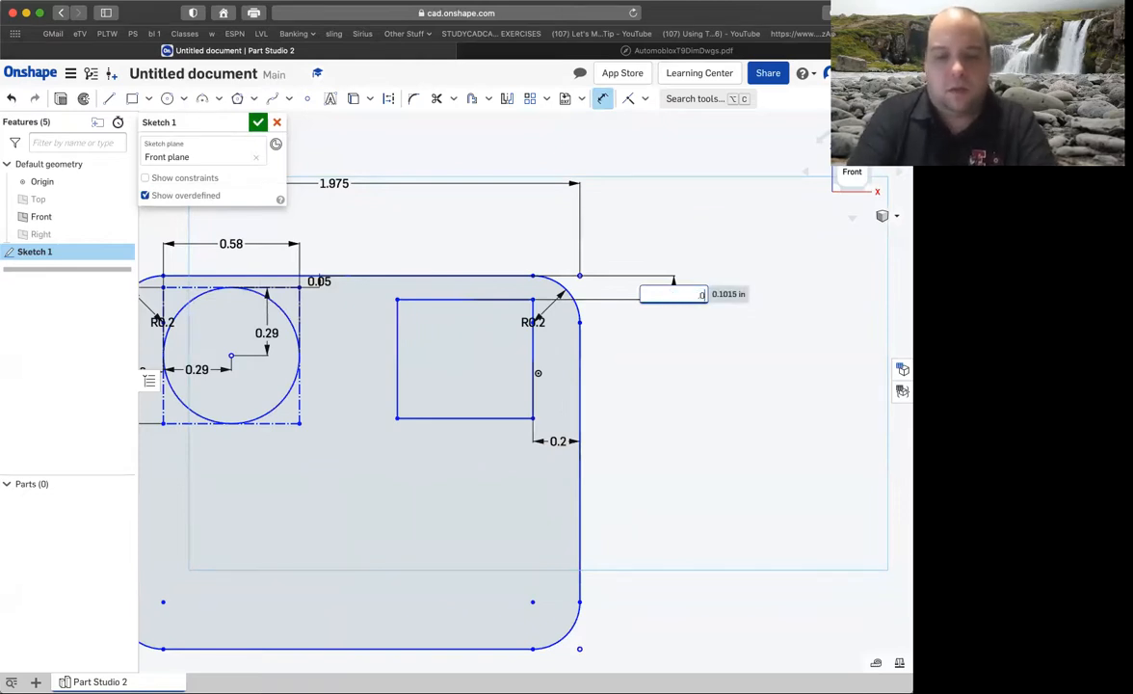
type(".05")
key("Return")
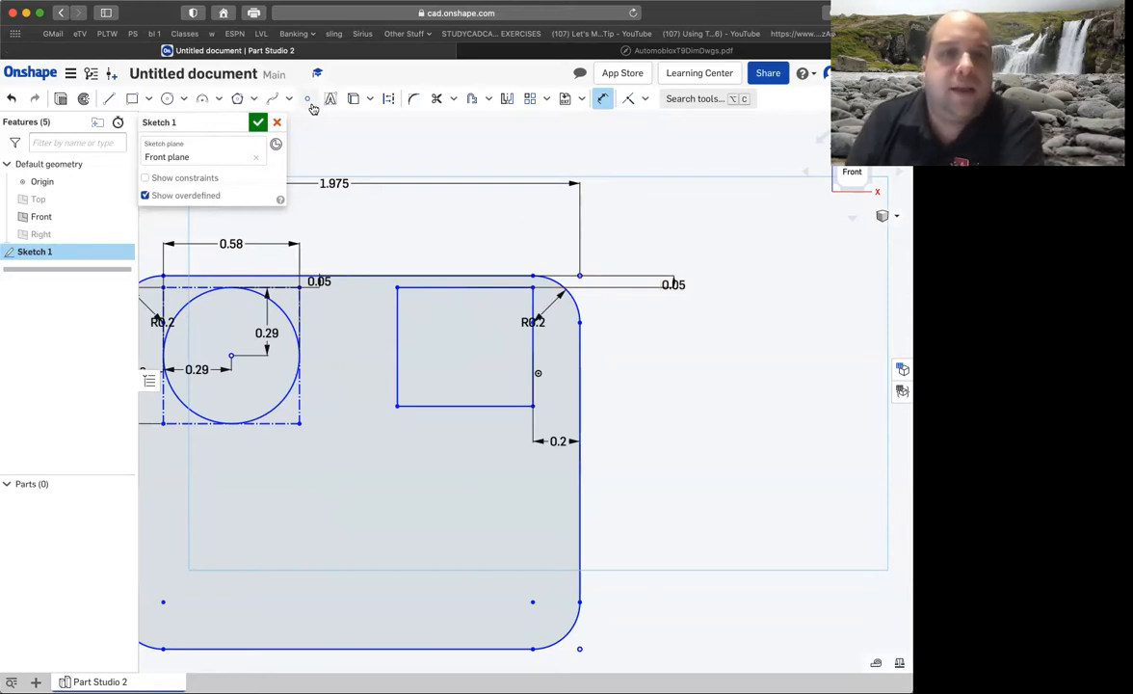
Check the square's size in the drawing and dimension the upper-right rectangle's height as 0.58 in.
left_click(537, 49)
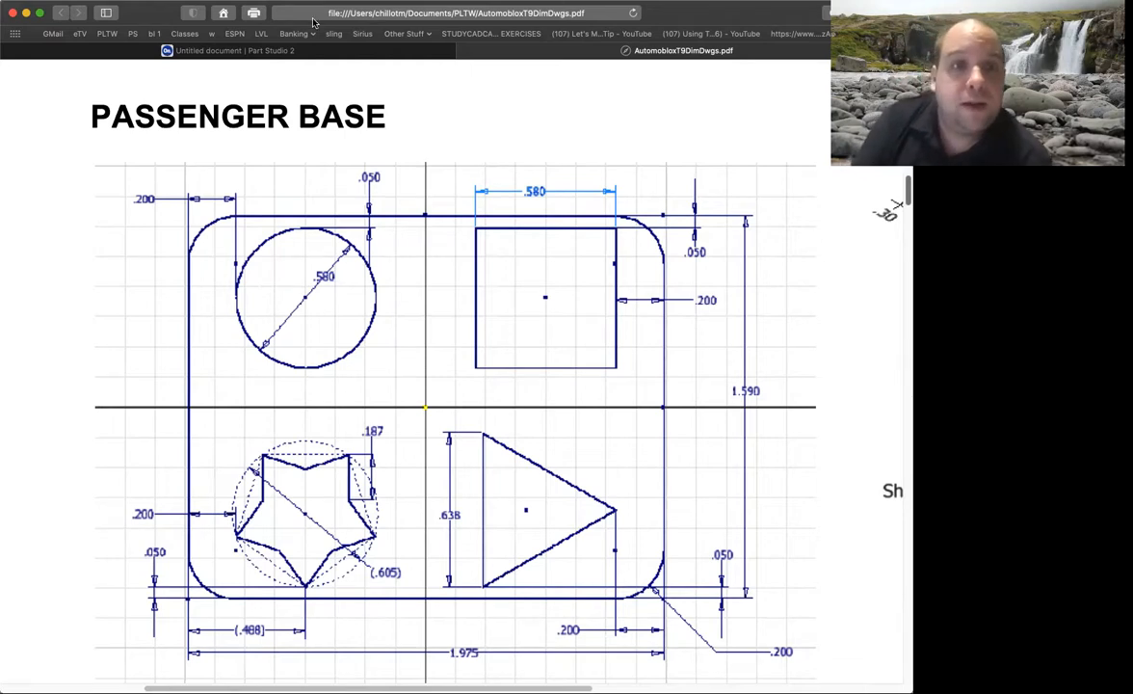
left_click(294, 51)
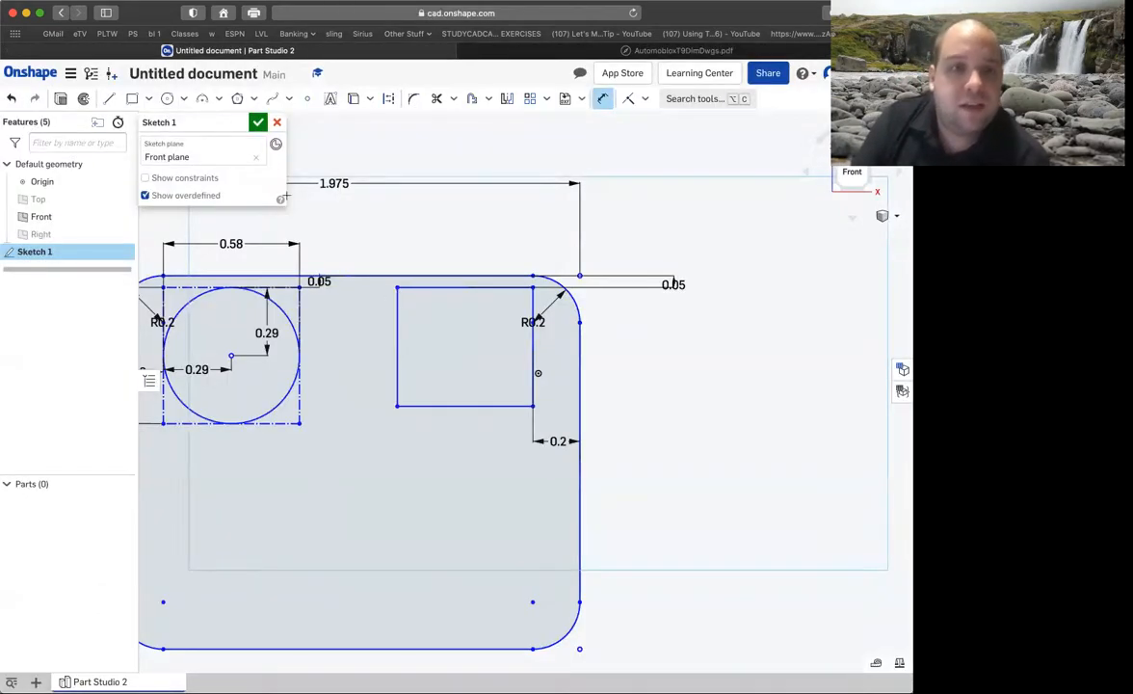
left_click(397, 336)
left_click(359, 347)
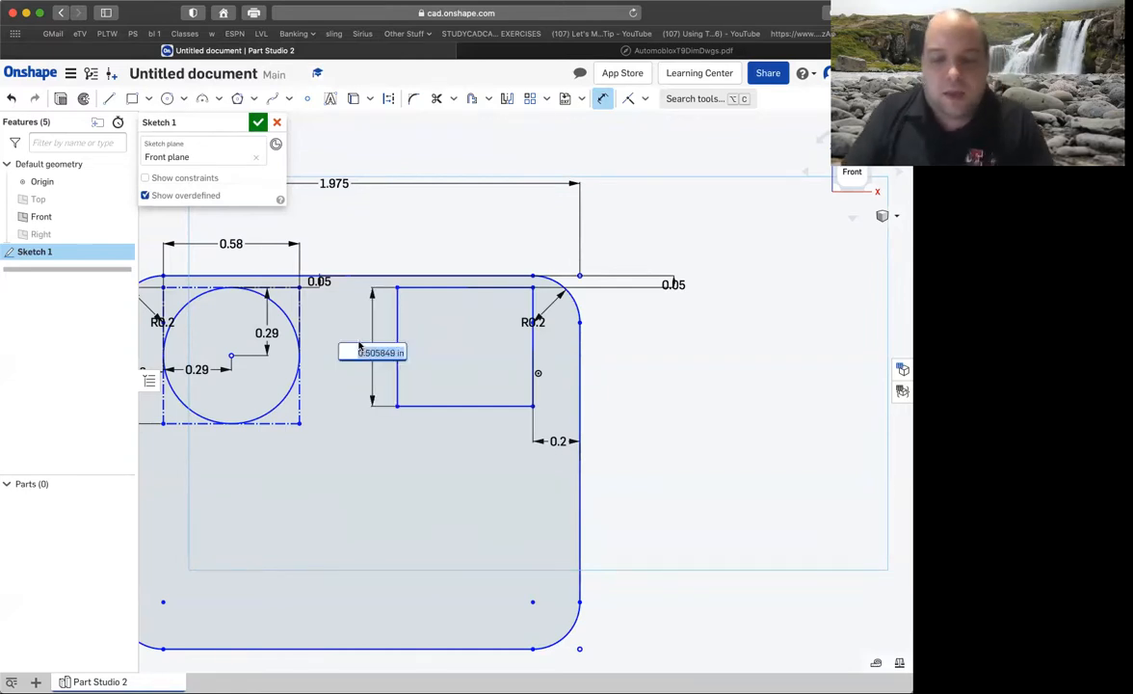
key("BackSpace")
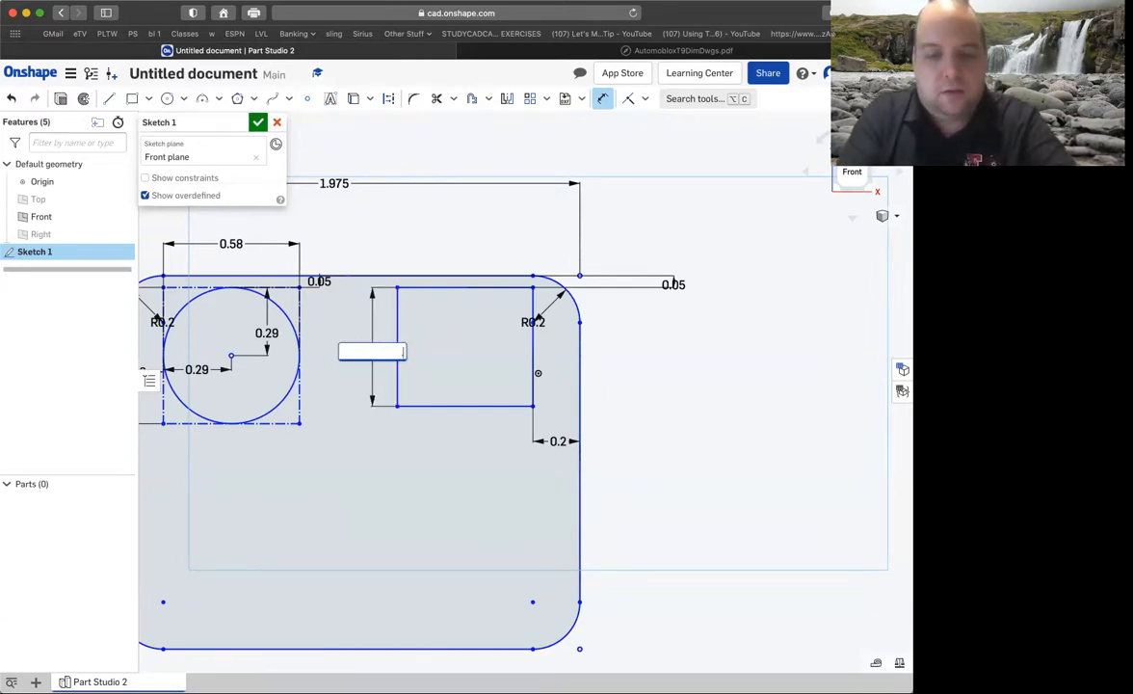
type(".58")
key("Return")
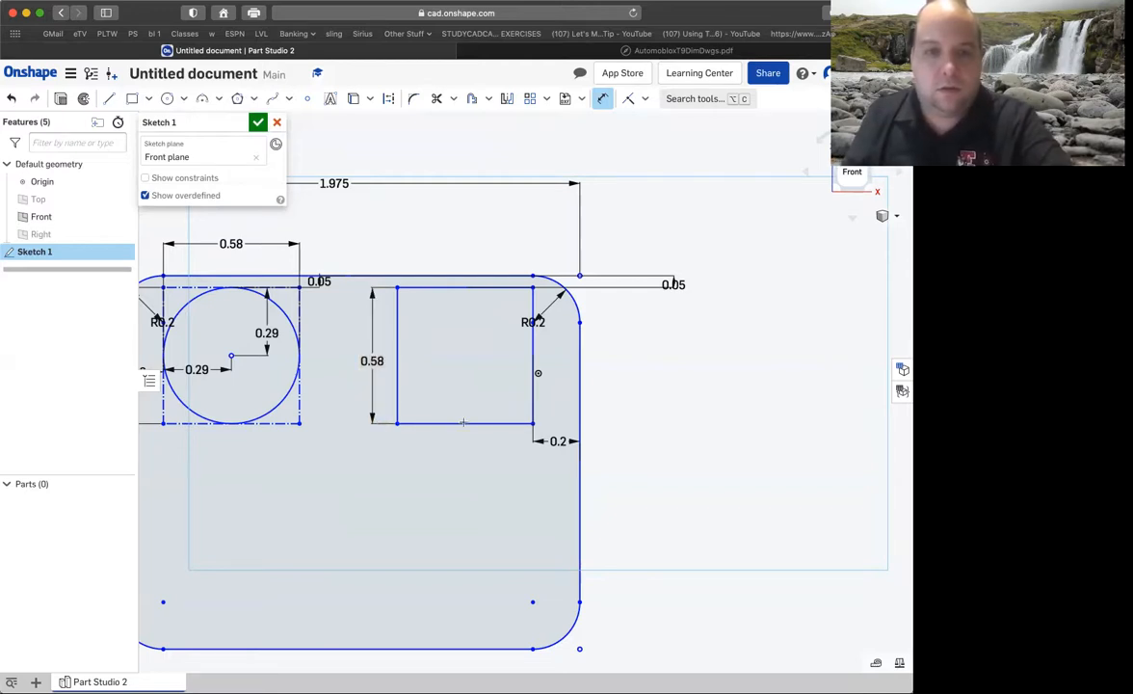
Dimension the upper-right rectangle's width as 0.58 in.
left_click(461, 423)
left_click(461, 443)
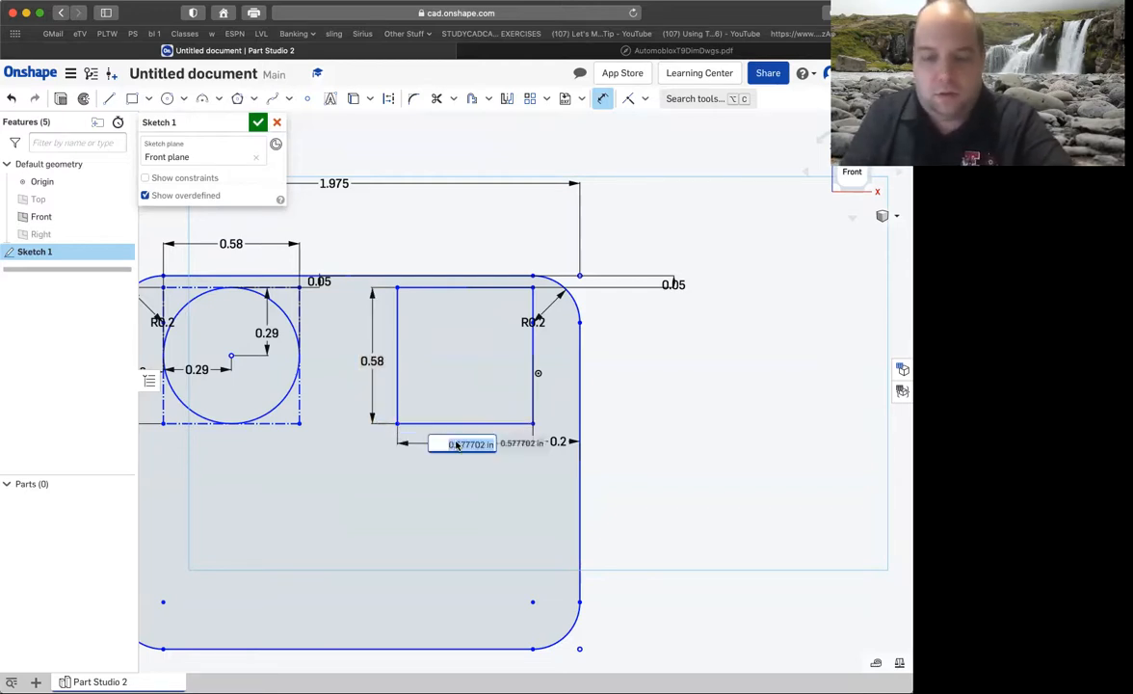
type(".58")
key("Return")
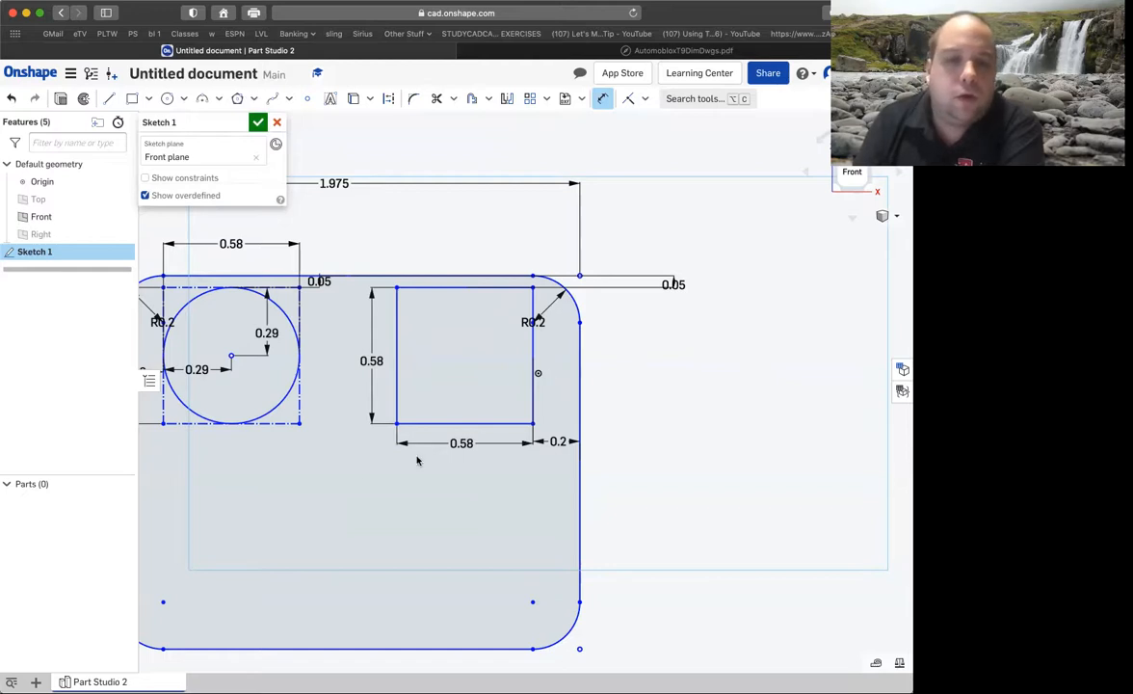
Check the triangle in the drawing and sketch a corner rectangle about 0.616 by 0.58 in near the base's lower-right corner.
scroll(427, 544, "down", 1)
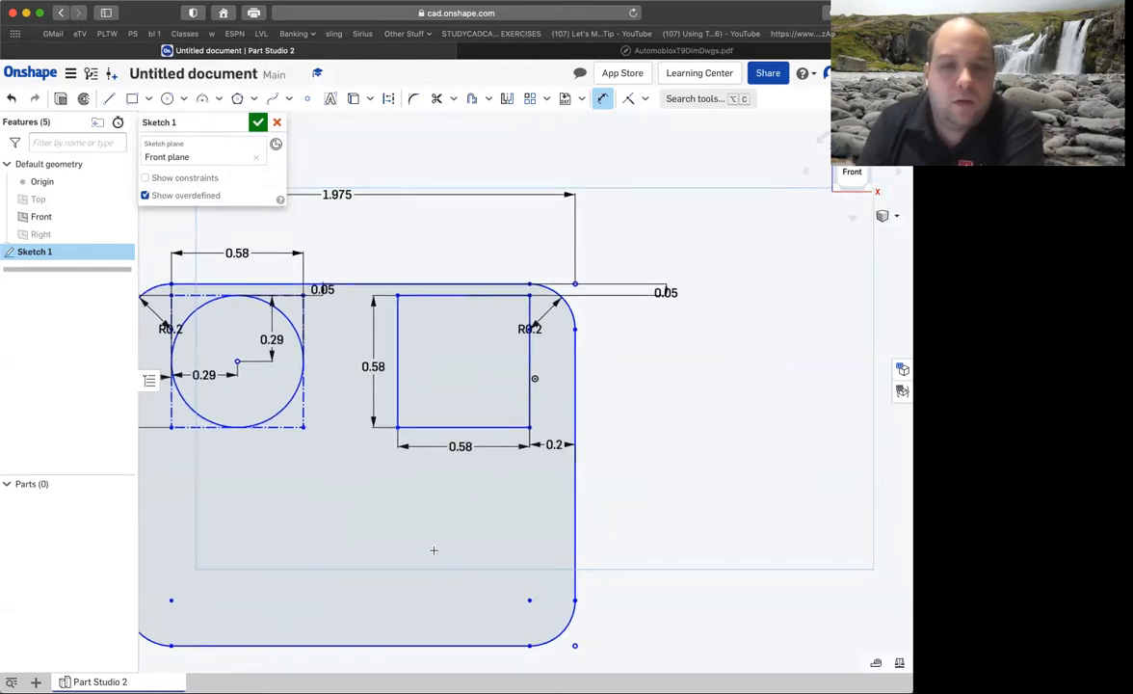
scroll(432, 549, "up", 1)
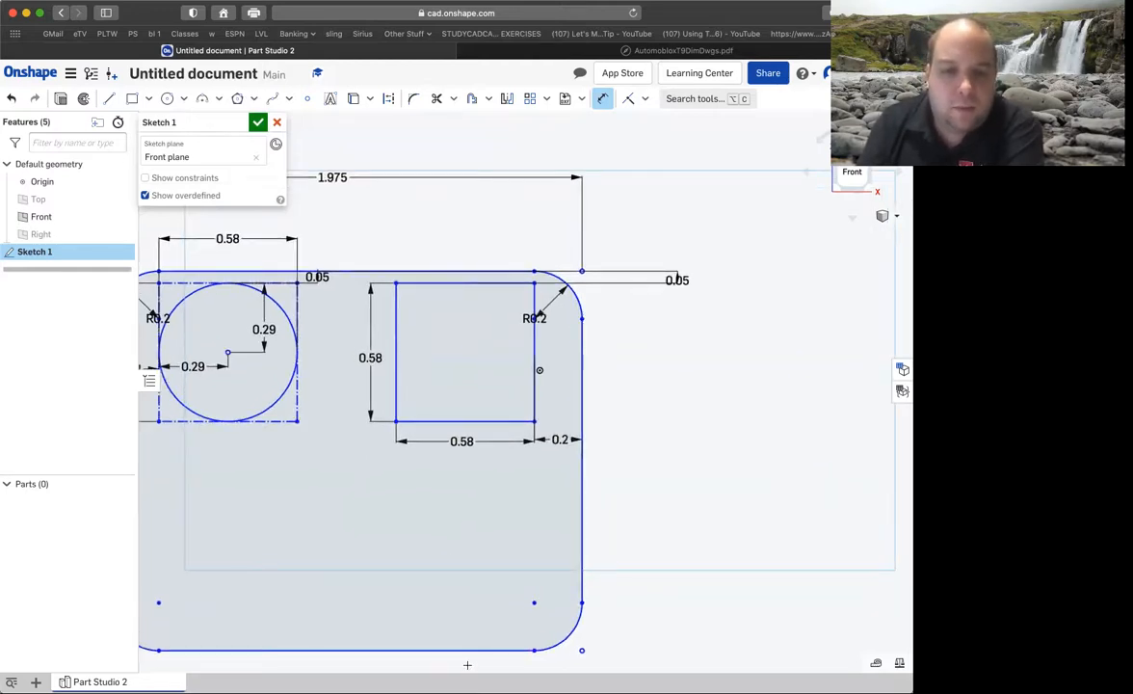
scroll(466, 664, "up", 2)
scroll(466, 665, "down", 1)
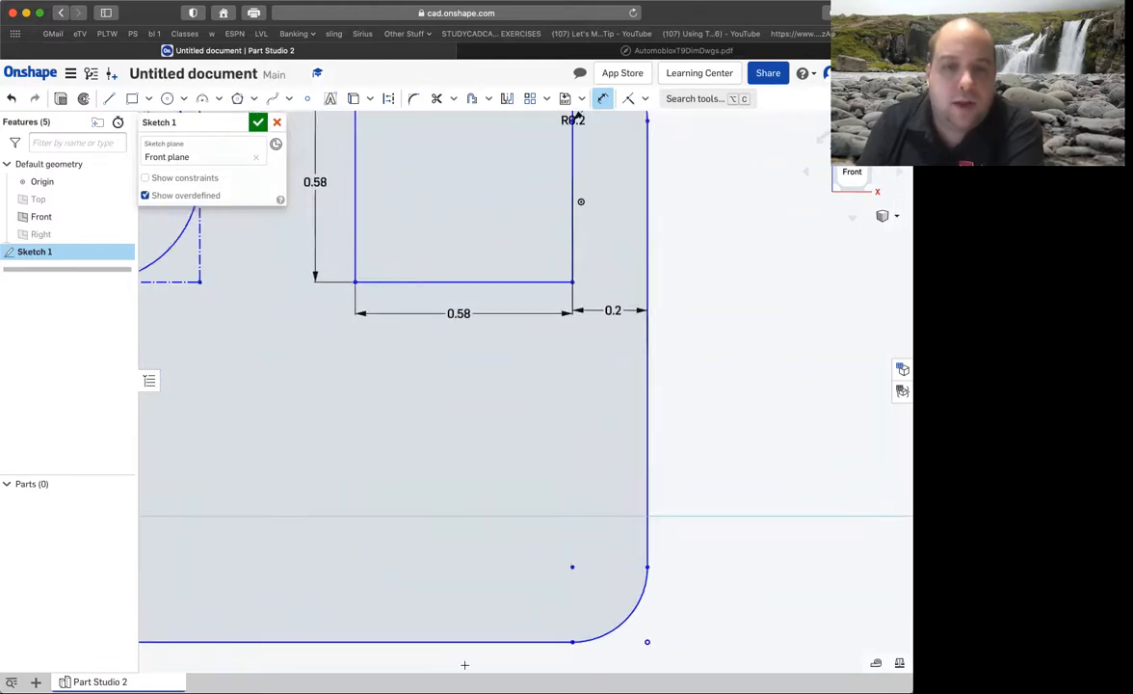
left_click(591, 51)
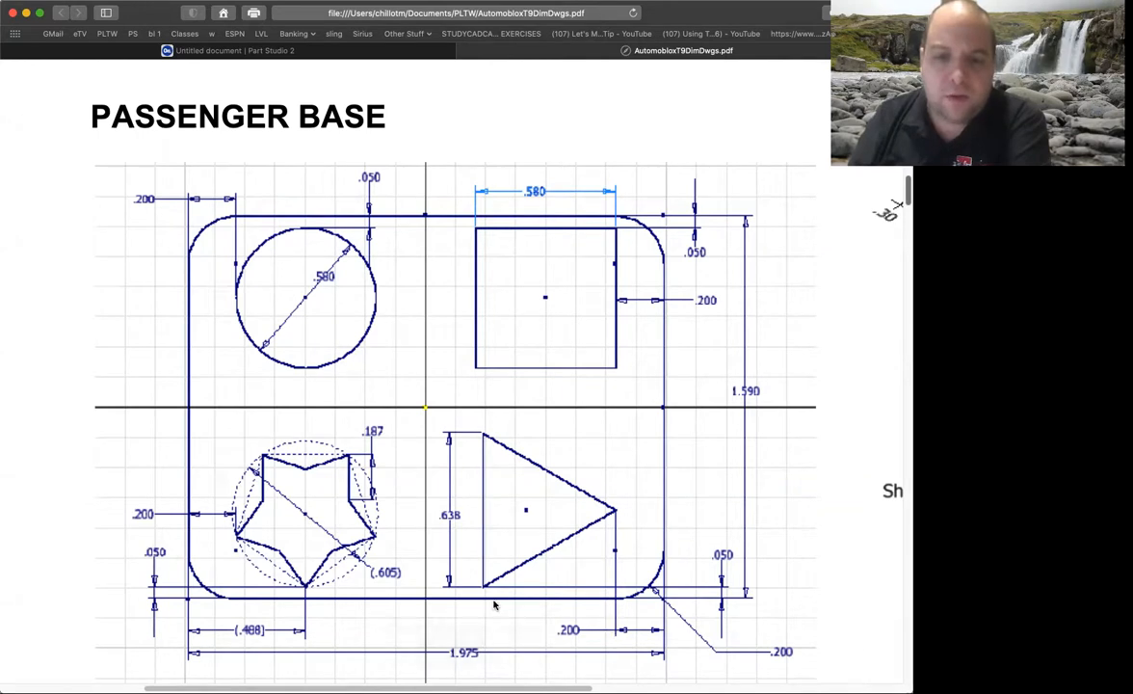
left_click(330, 51)
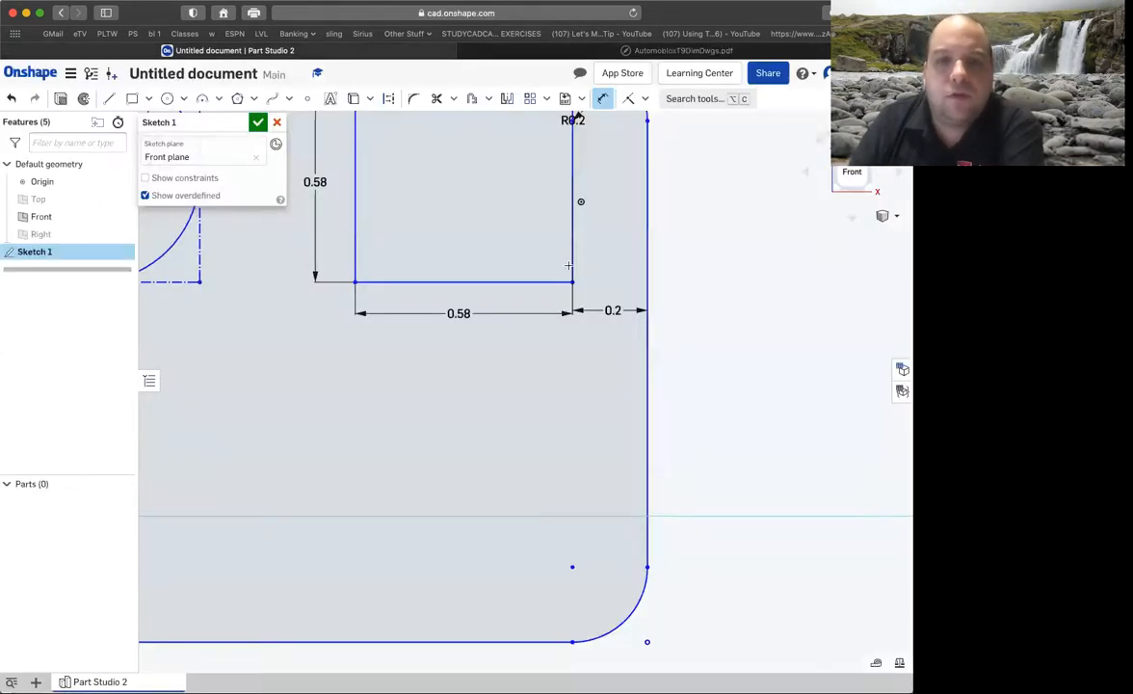
left_click(132, 98)
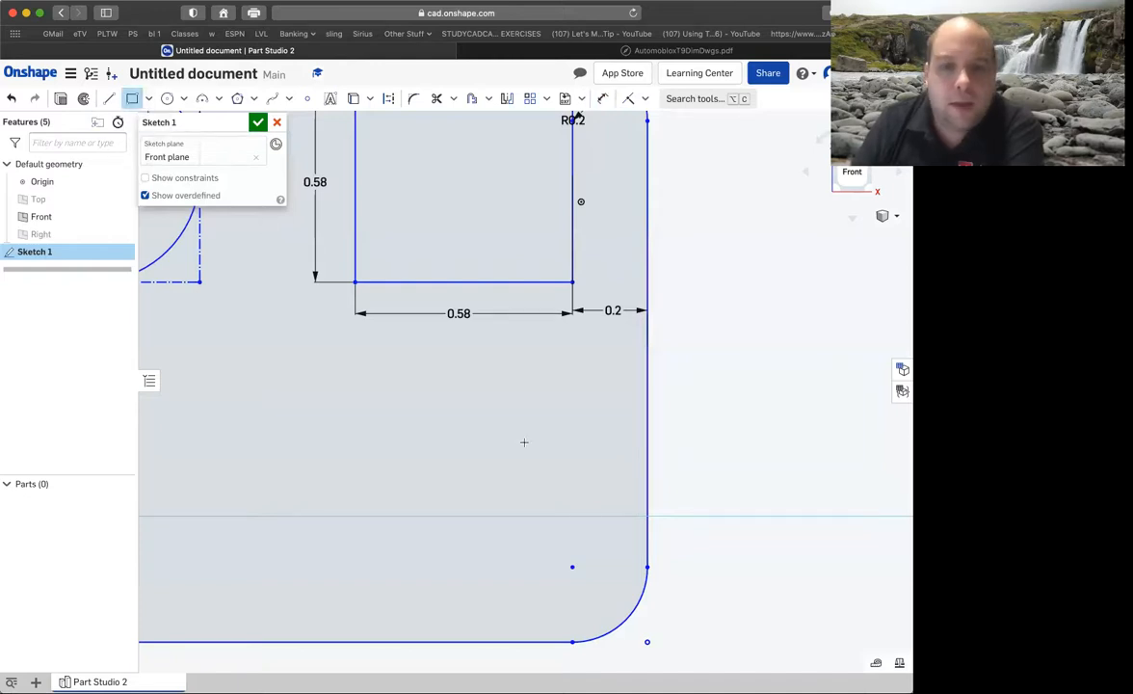
left_click(551, 585)
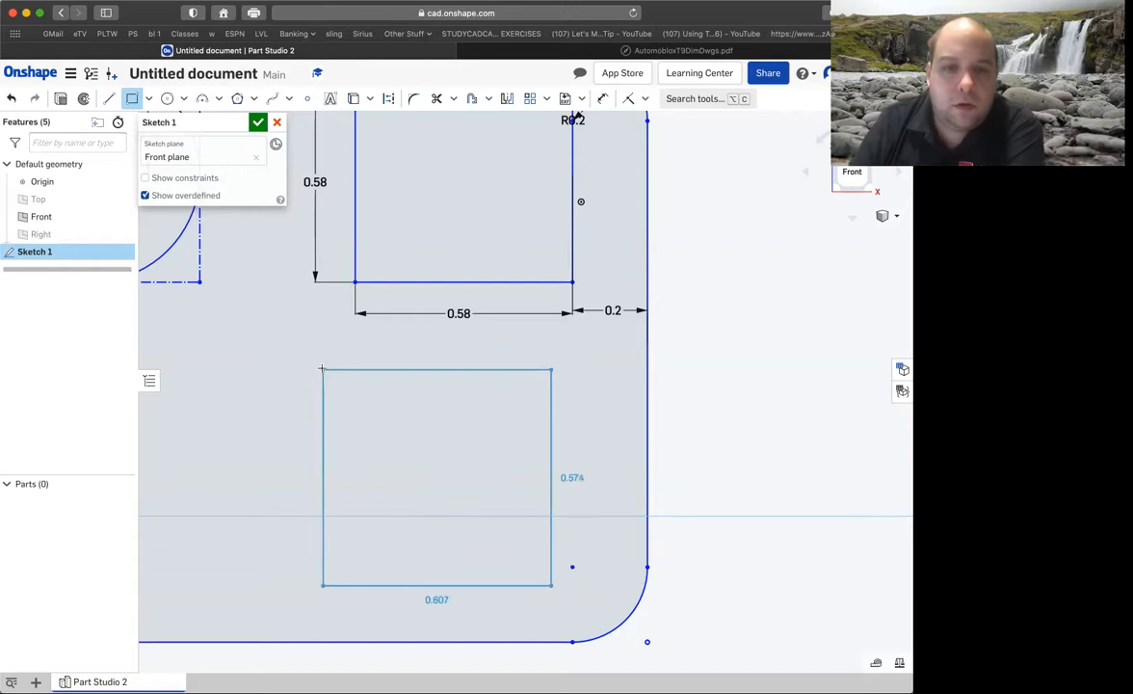
left_click(320, 367)
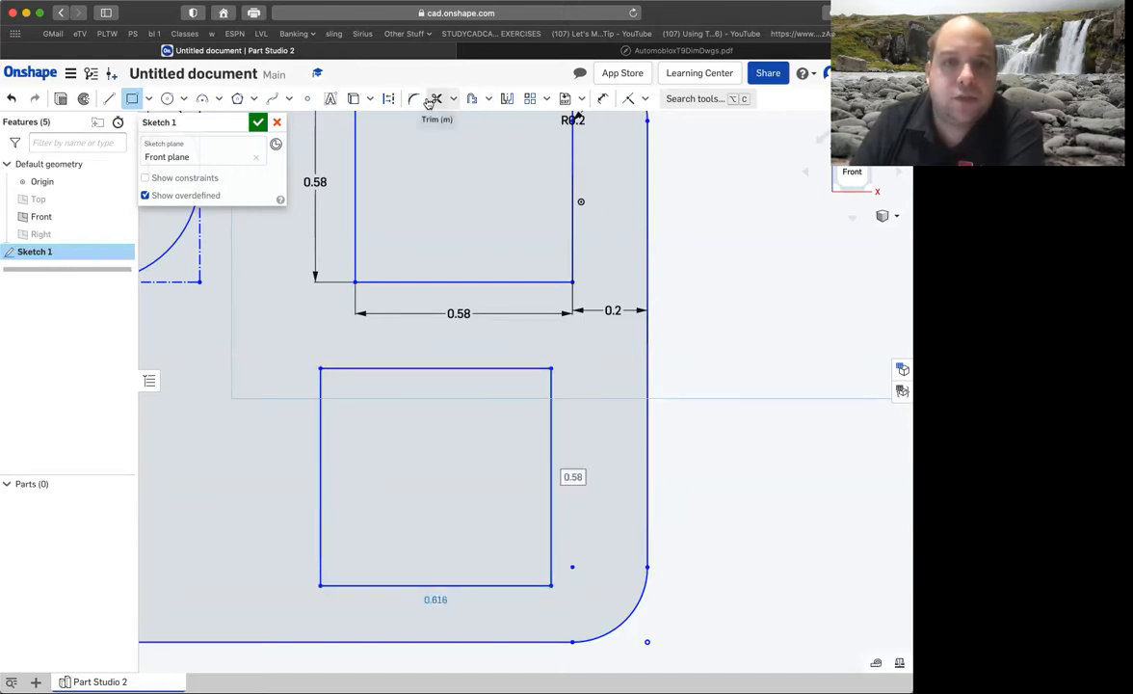
Dimension the lower-right rectangle's width as 0.638 in.
left_click(602, 99)
left_click(421, 366)
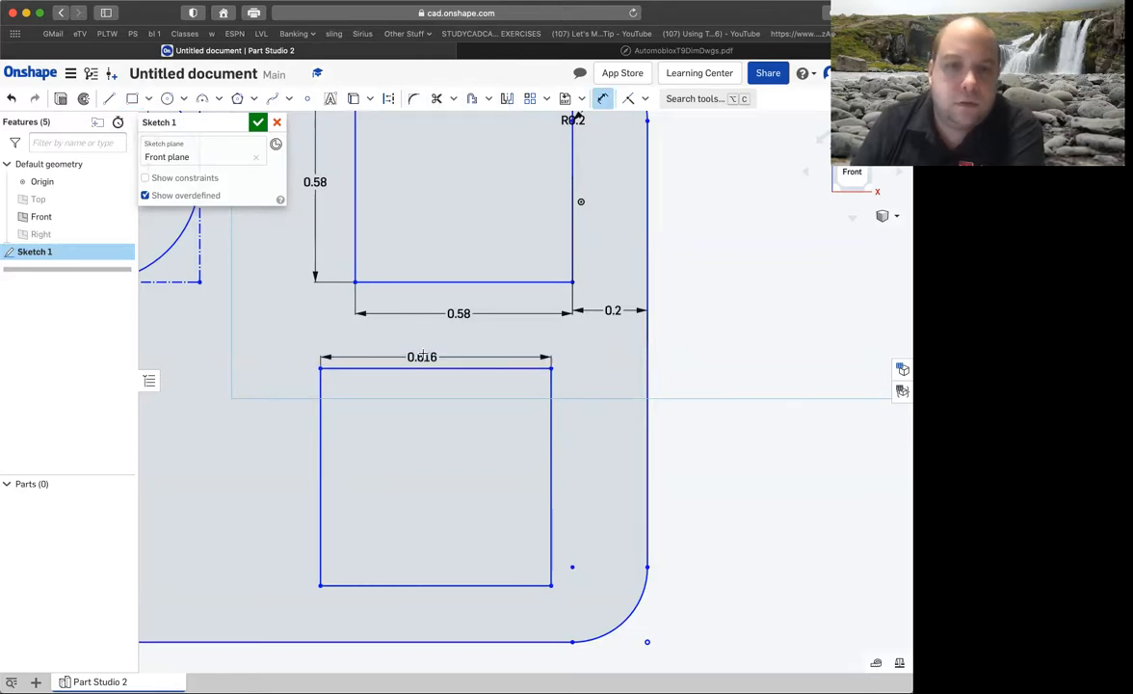
left_click(414, 358)
type(".63")
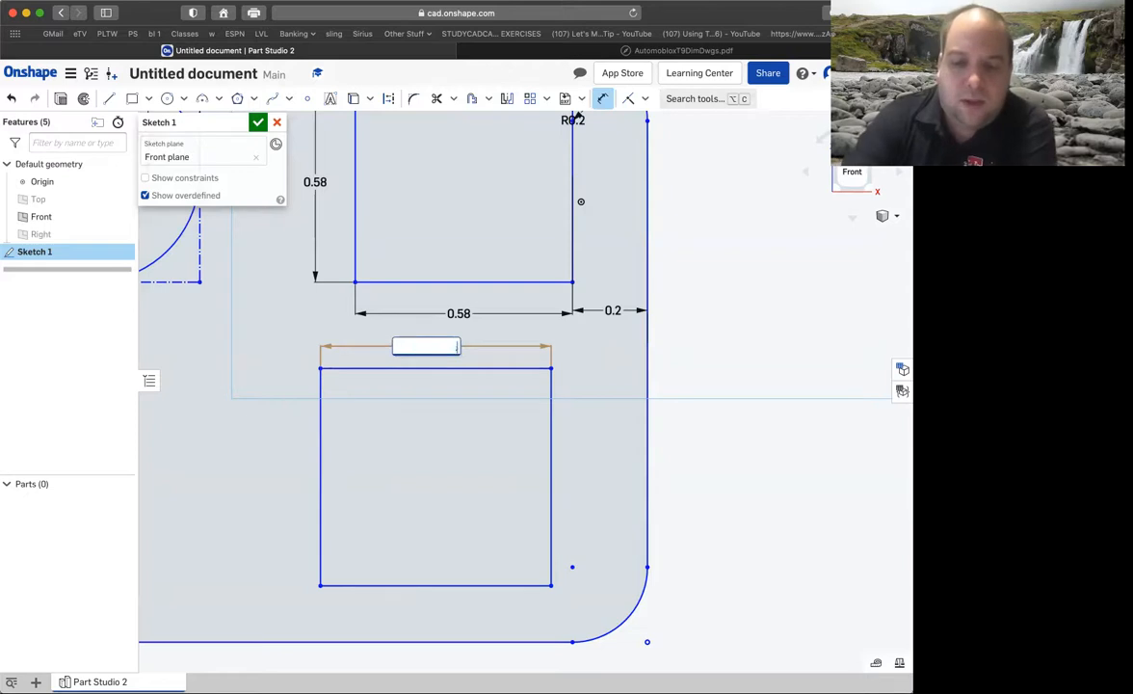
type("6")
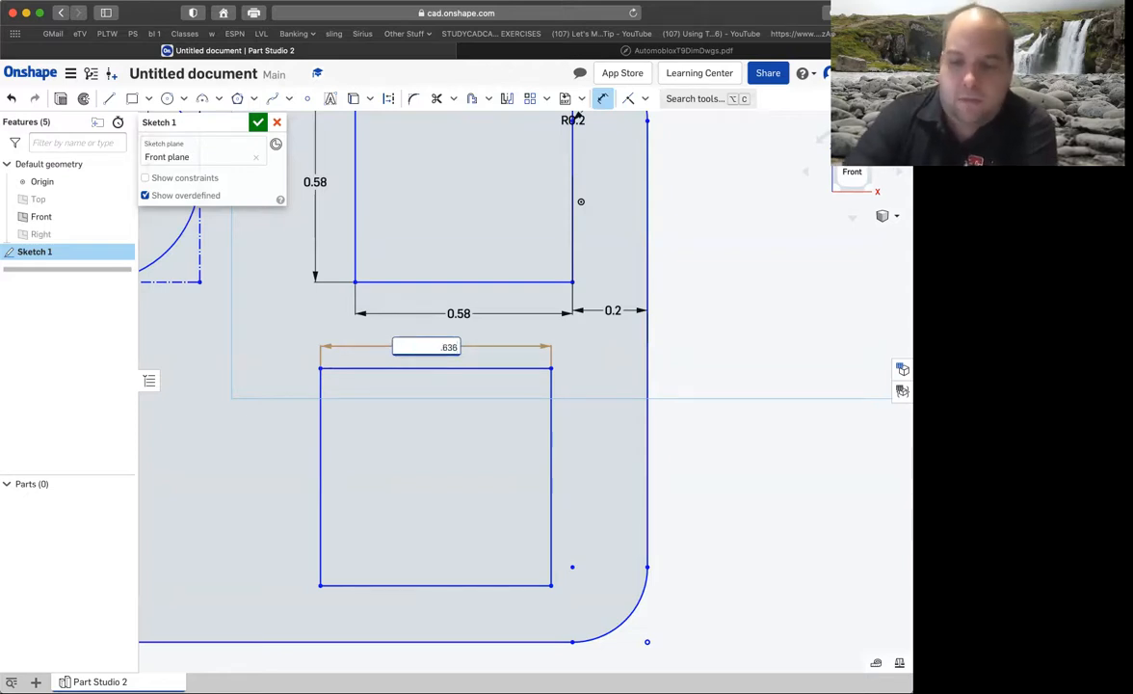
type("8")
key("Return")
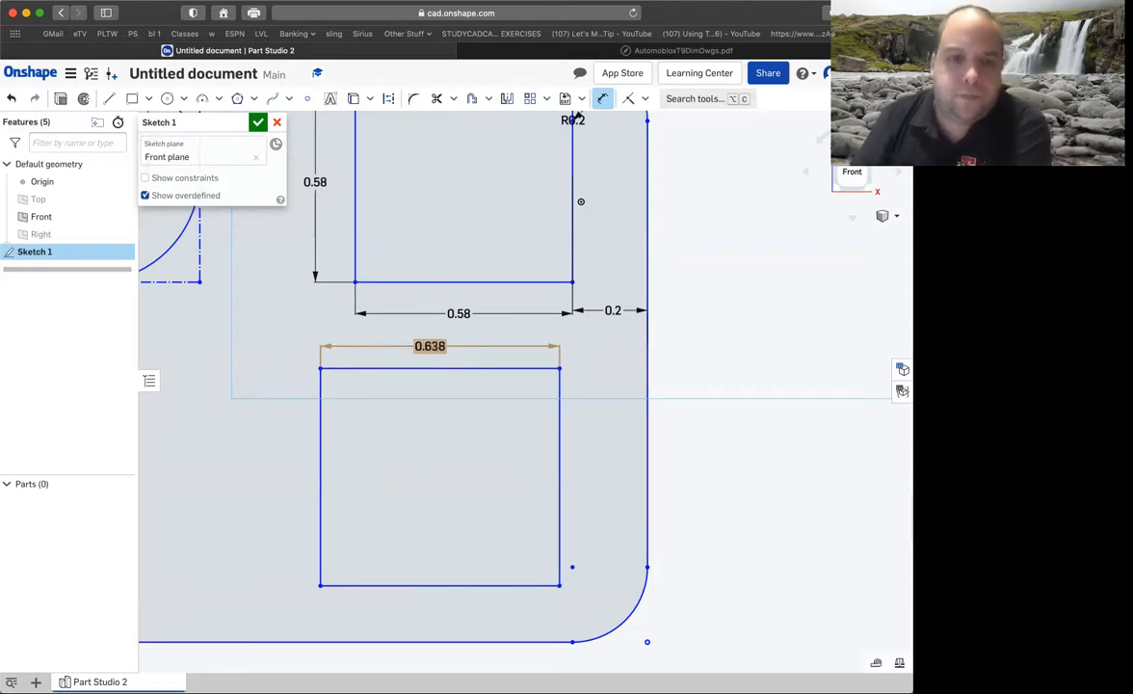
Dimension the lower-right rectangle's height as 0.638 in.
left_click(319, 462)
left_click(260, 467)
type(".6")
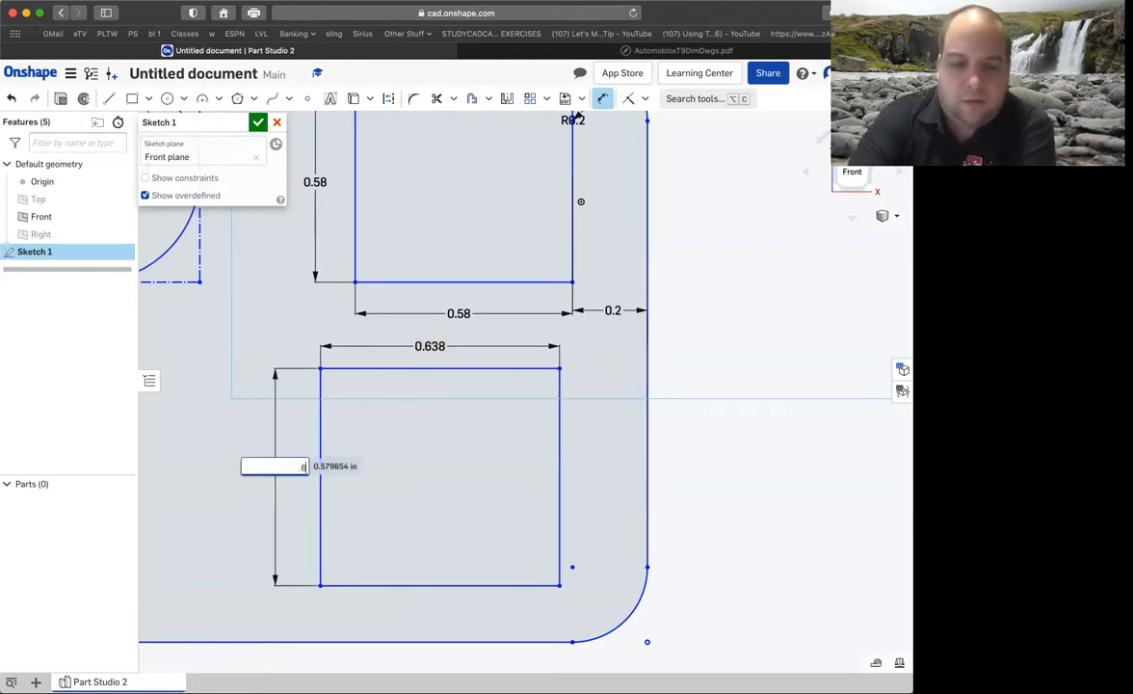
type("58")
key("Return")
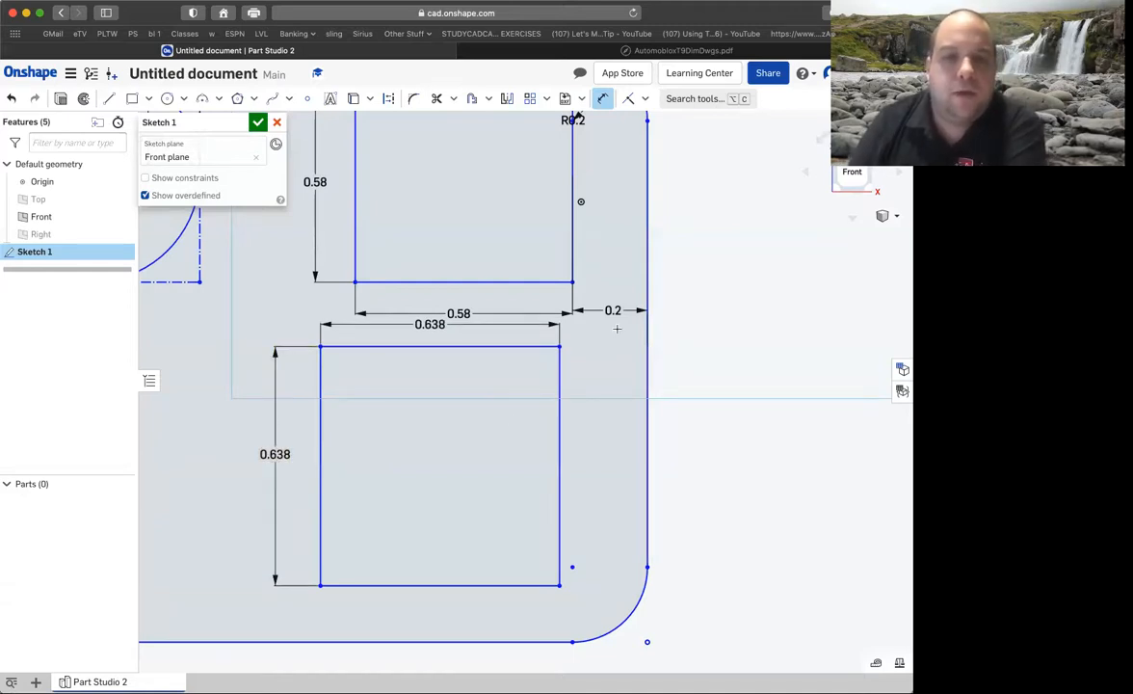
Reopen Sketch 1 for editing and convert all four sides of the lower-right 0.638 in square to construction lines.
left_click(258, 123)
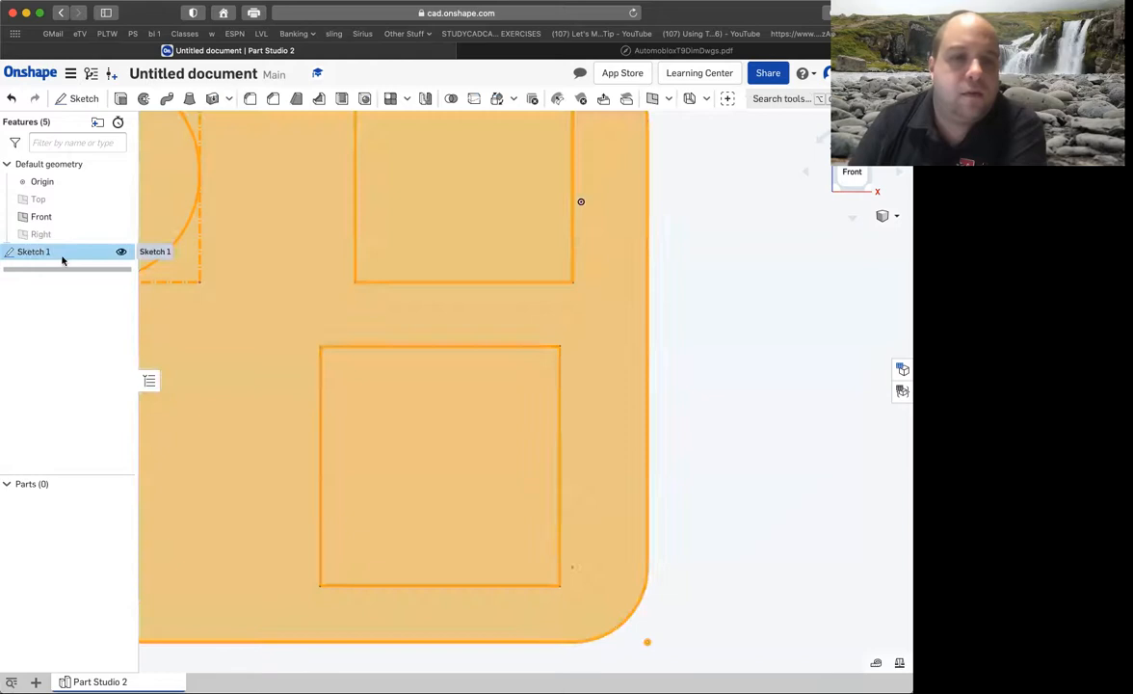
double_click(64, 255)
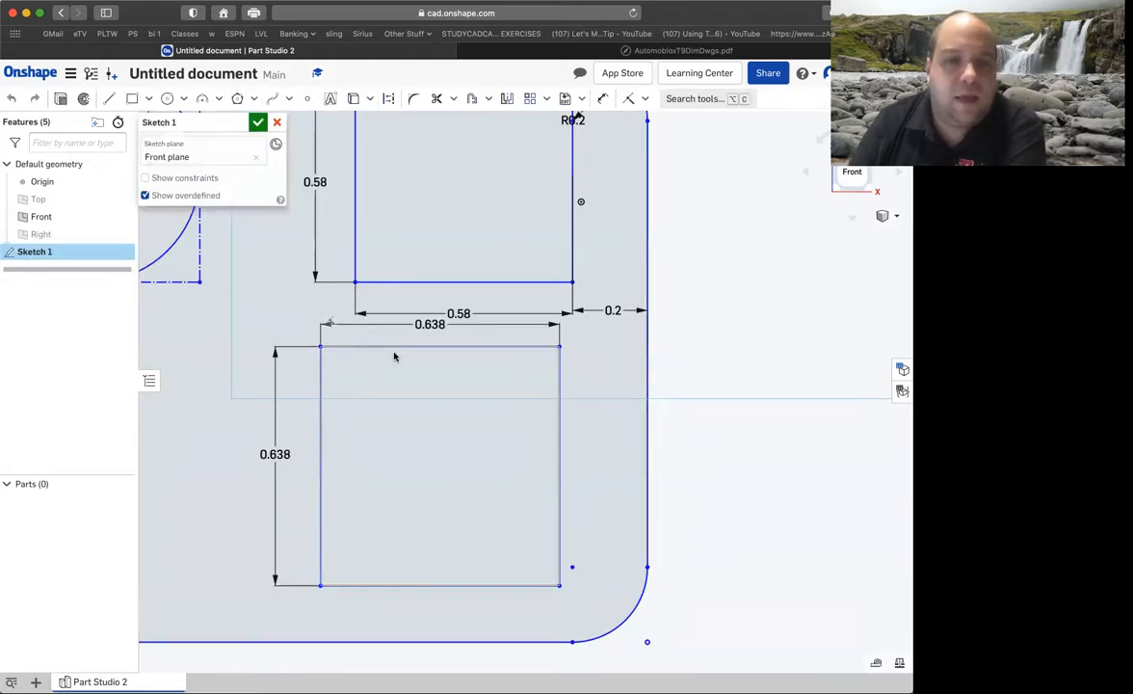
right_click(395, 348)
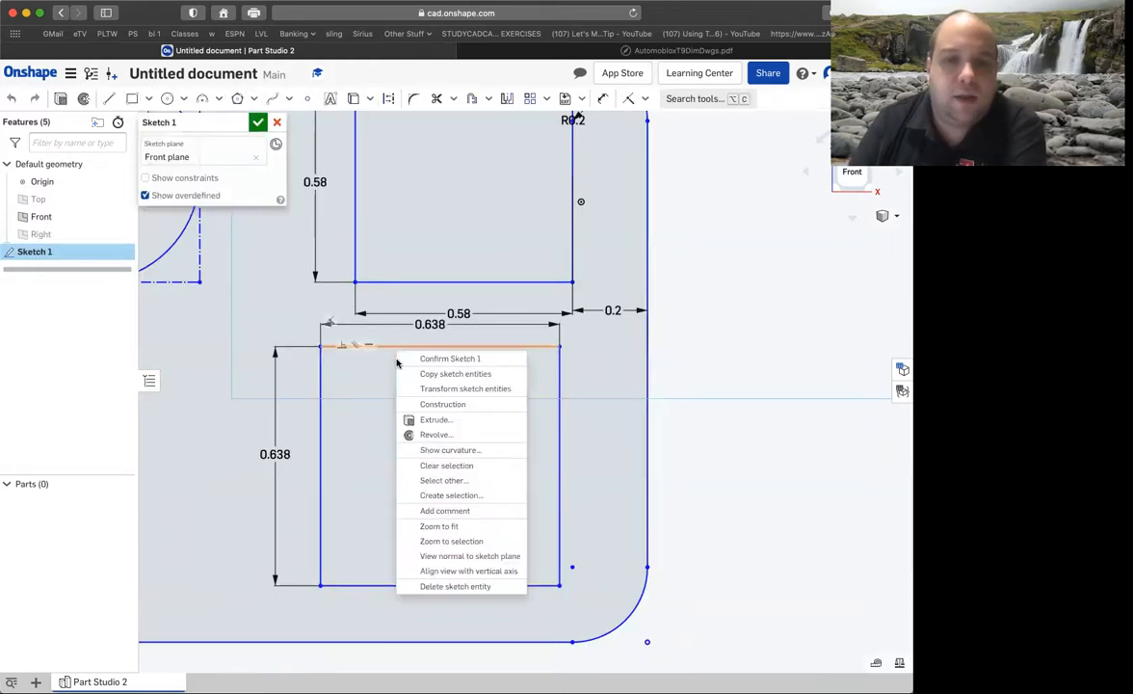
left_click(441, 404)
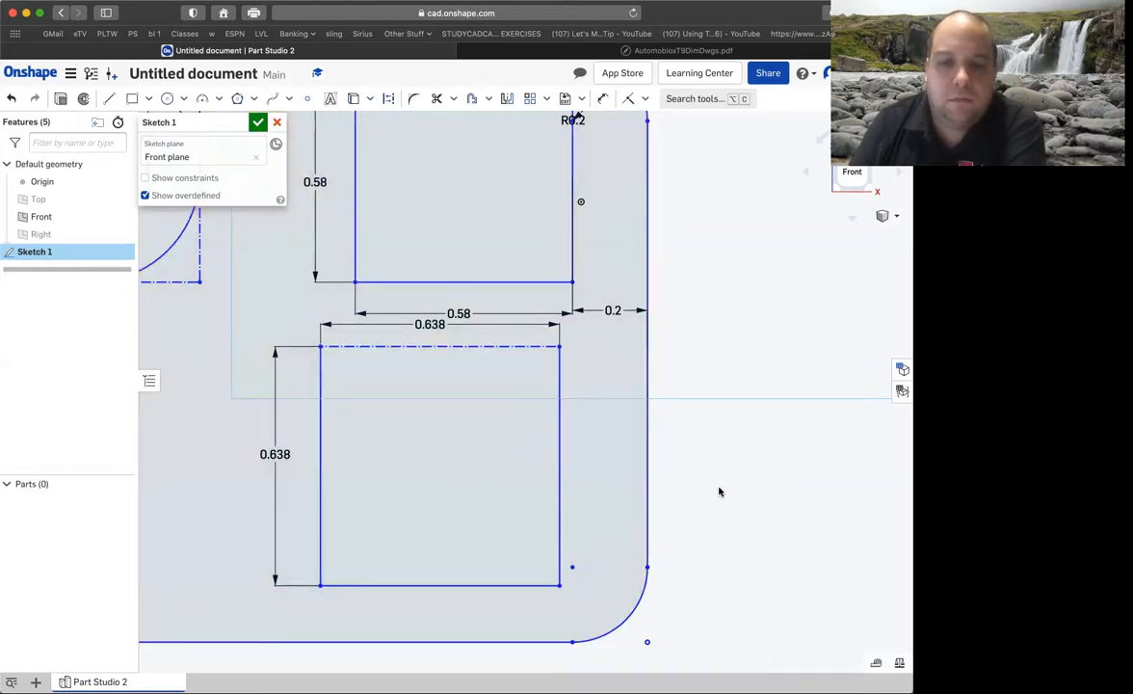
left_click_drag(435, 548, 322, 366)
right_click(323, 366)
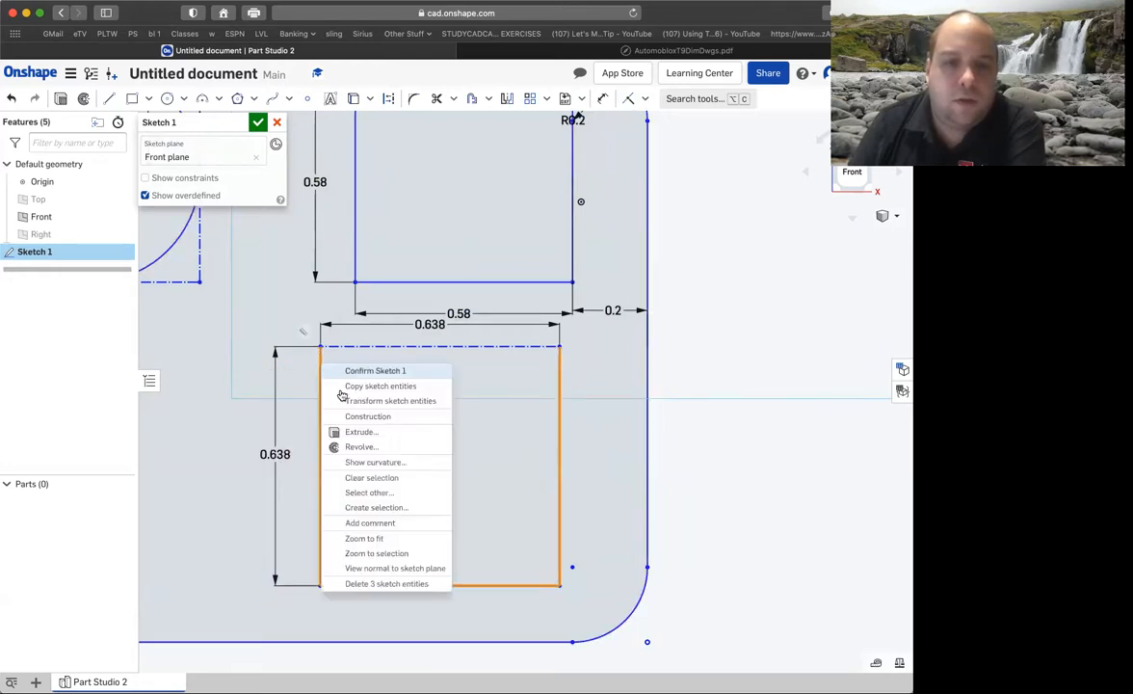
left_click(361, 416)
left_click(746, 339)
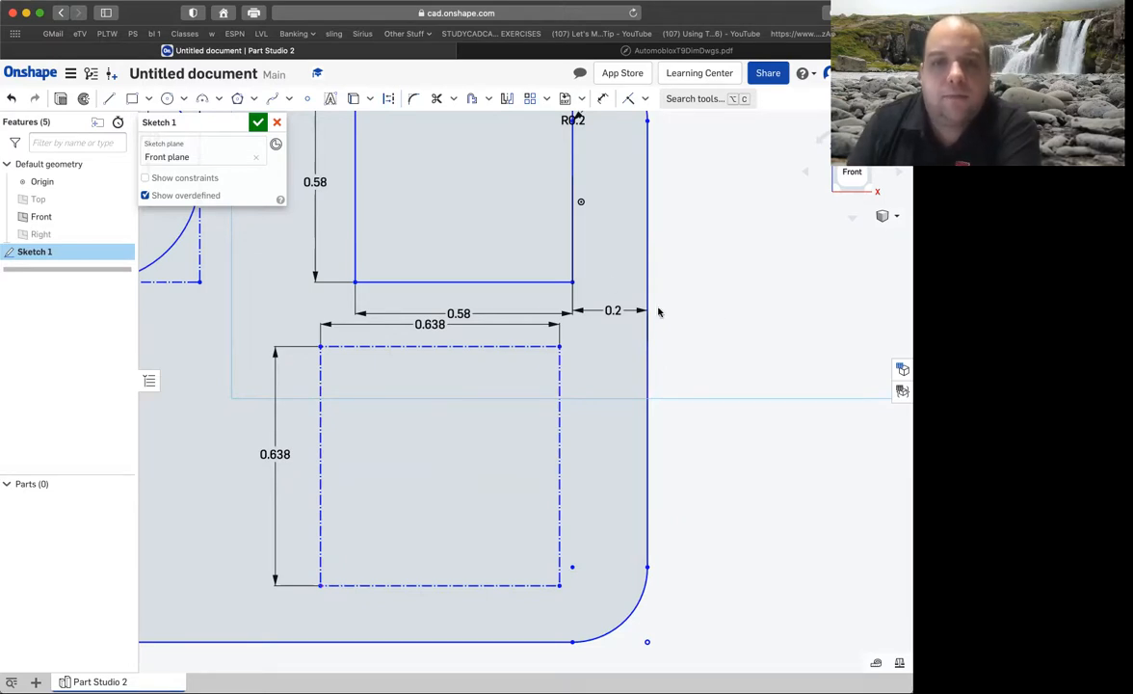
Dimension the gap between the 0.638 in construction square's right side and the base's right edge as 0.2 in.
left_click(602, 99)
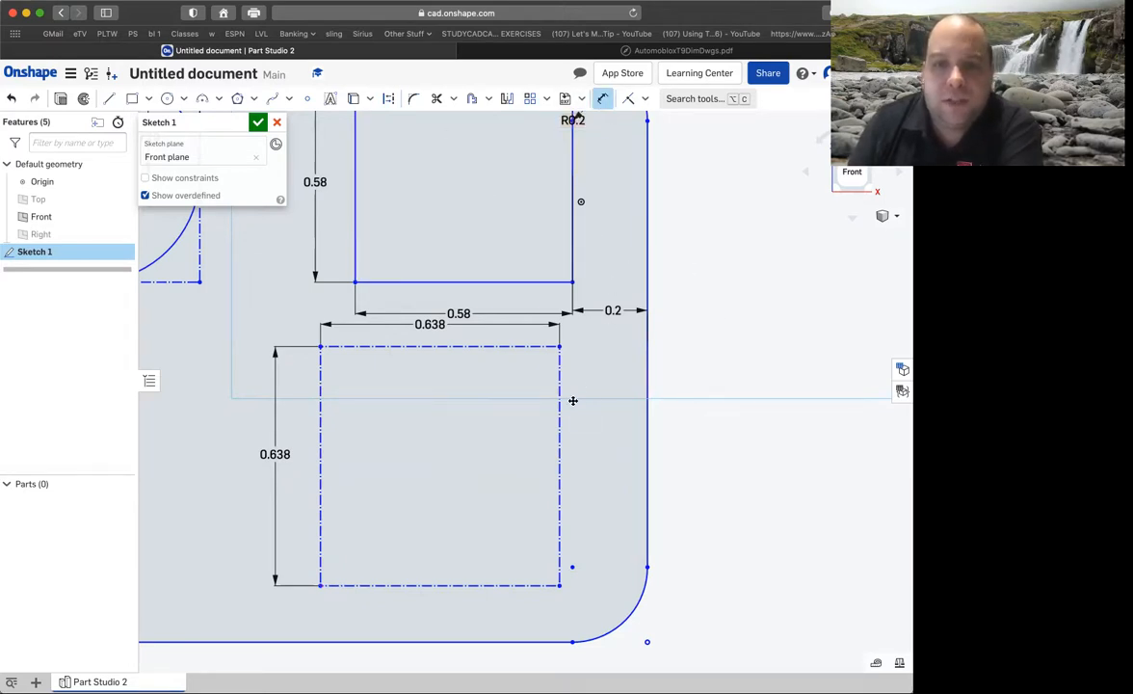
left_click(560, 422)
left_click(647, 420)
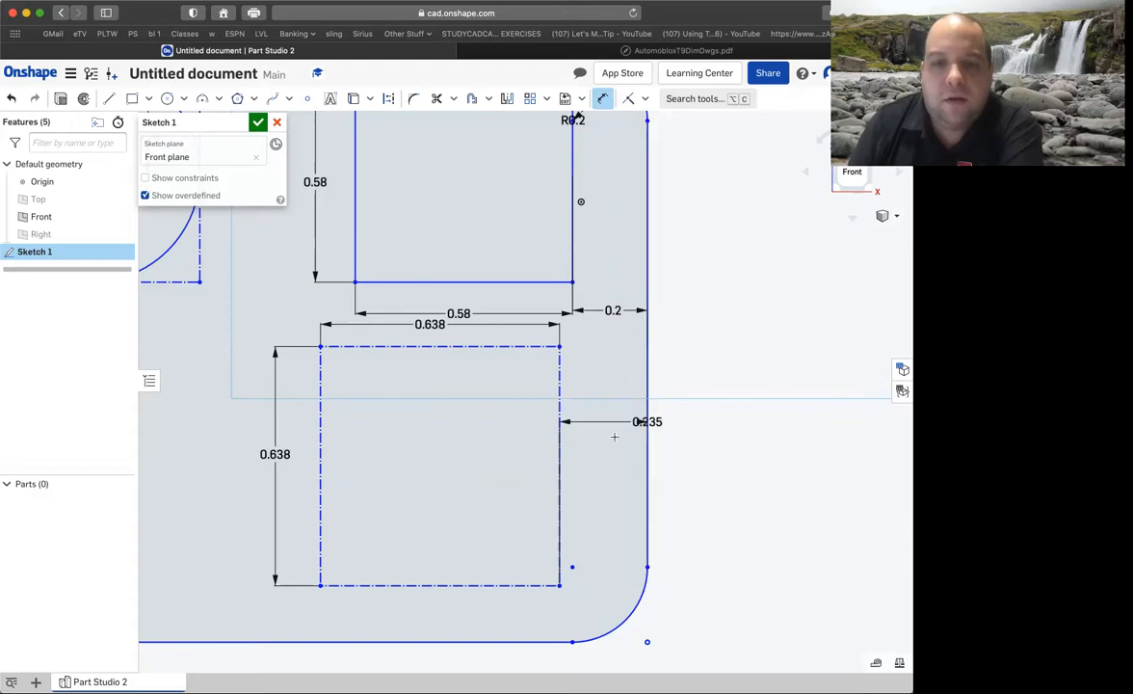
left_click(612, 443)
key("BackSpace")
type("2")
key("Return")
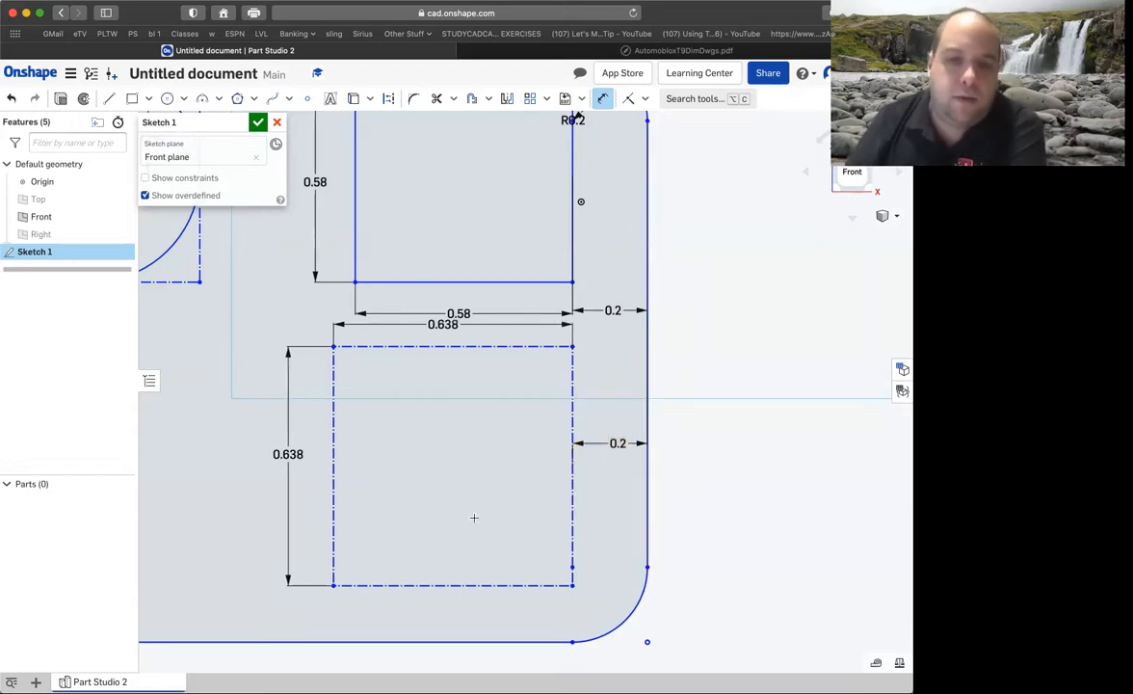
Dimension the gap between the 0.638 in construction square's bottom side and the base's bottom edge as 0.05 in.
left_click(459, 597)
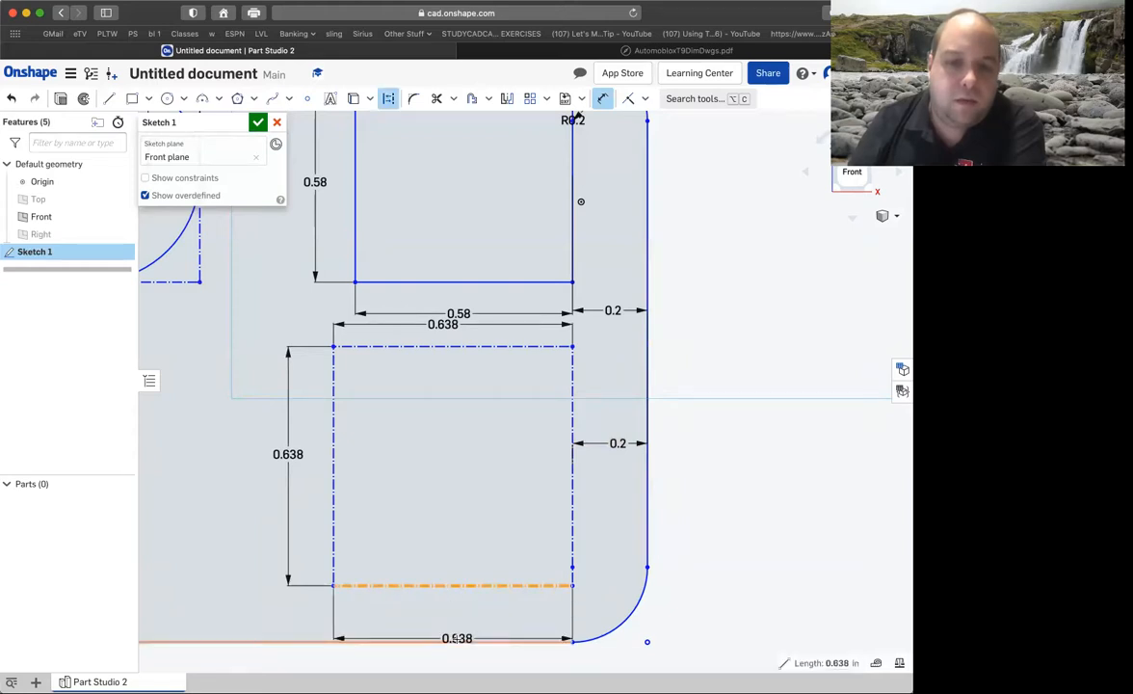
left_click(459, 641)
left_click(446, 625)
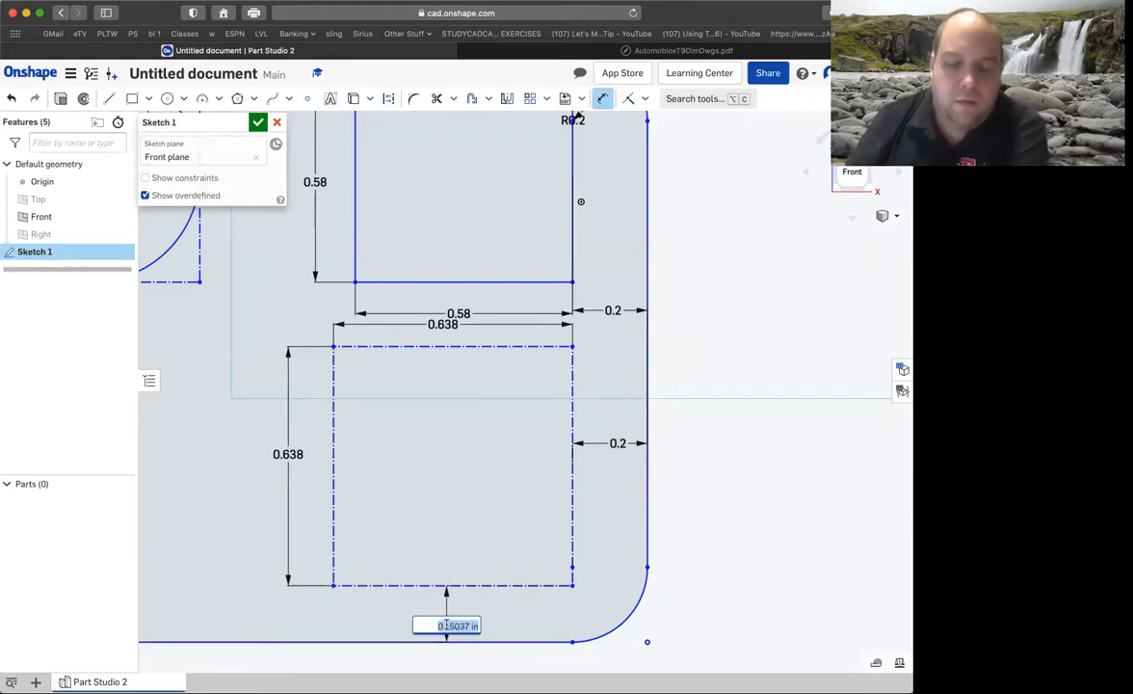
key("BackSpace")
type(".05")
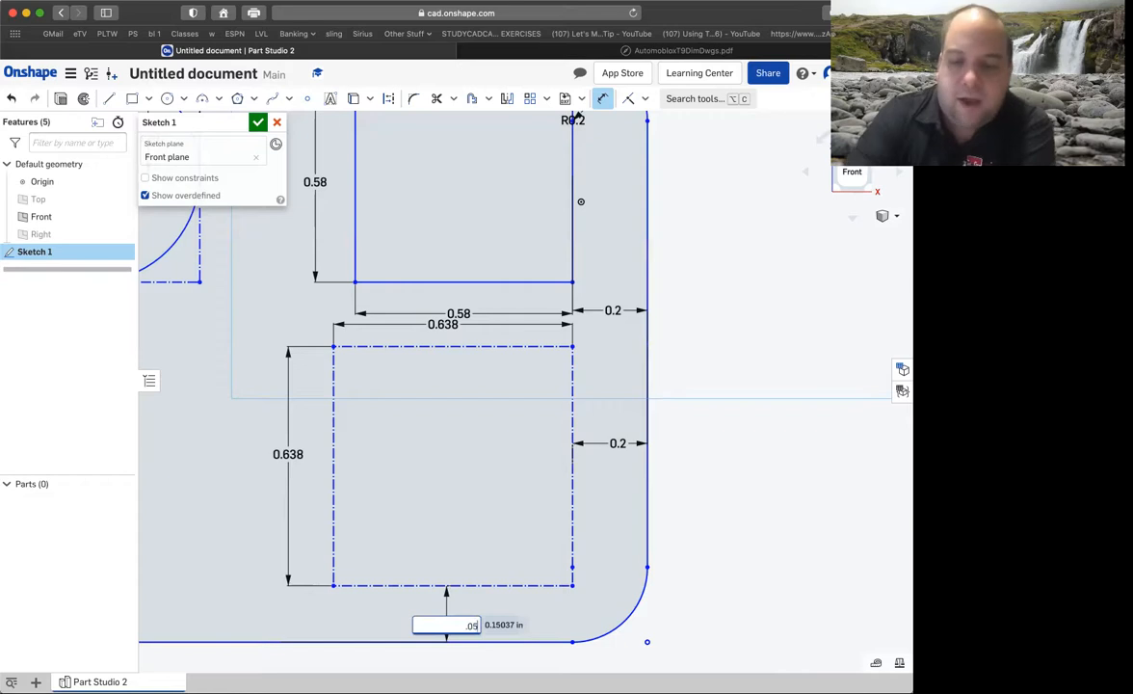
key("Return")
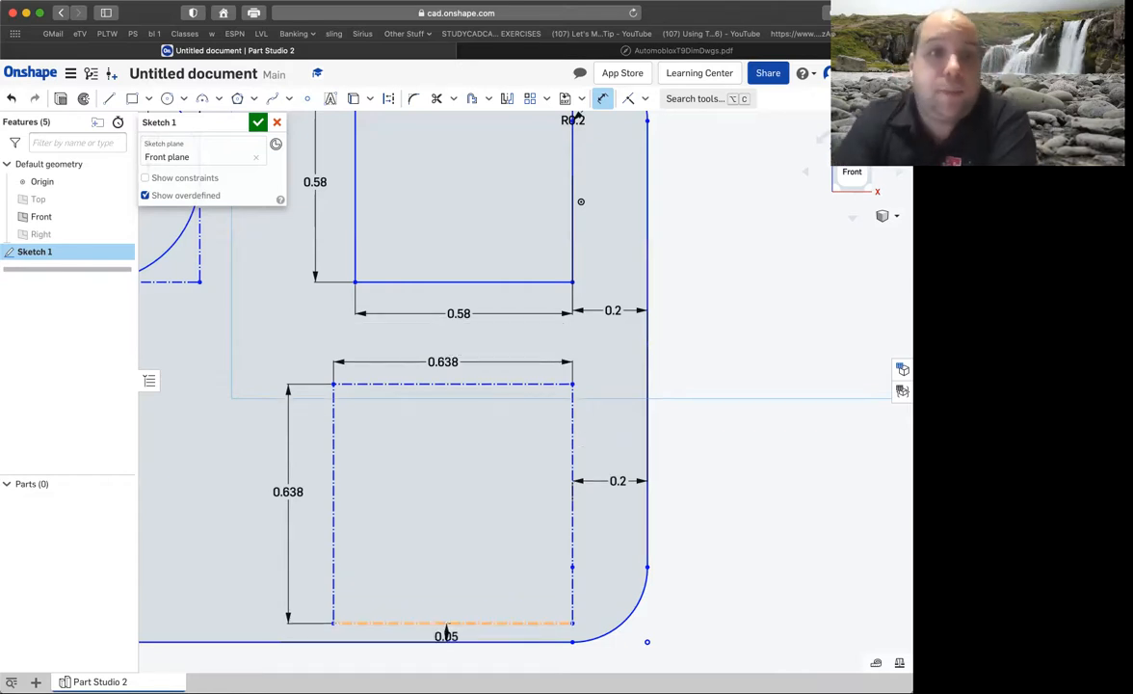
Draw a closed triangle from the construction square's two left corners to the midpoint of its right side.
left_click(109, 99)
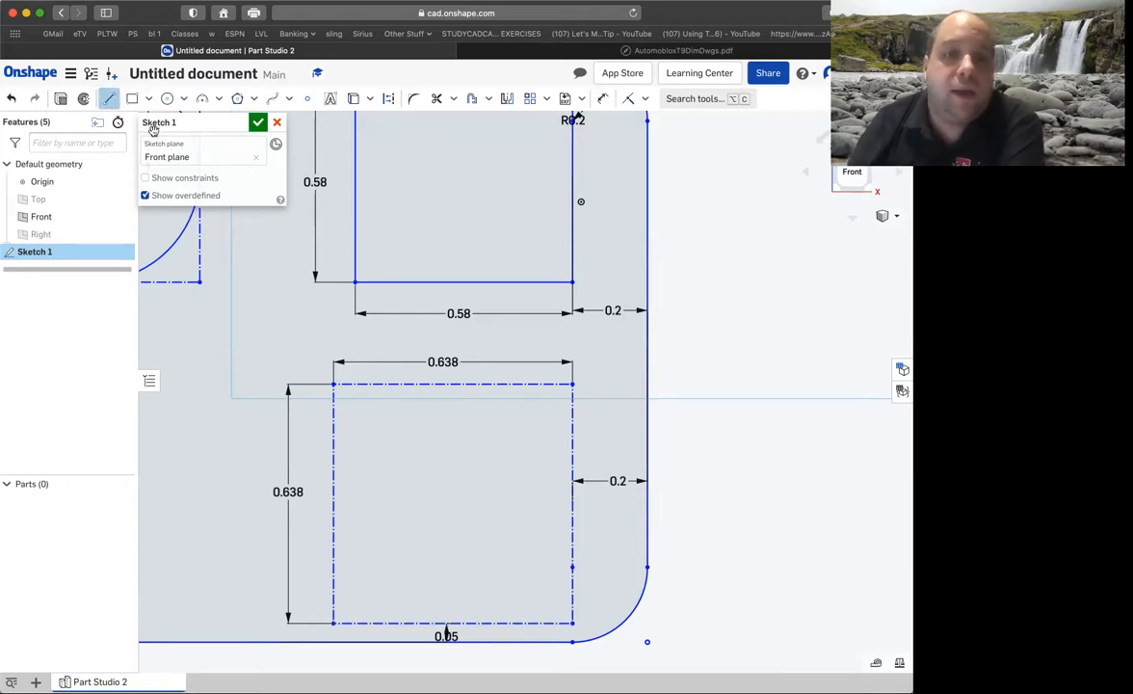
left_click(333, 385)
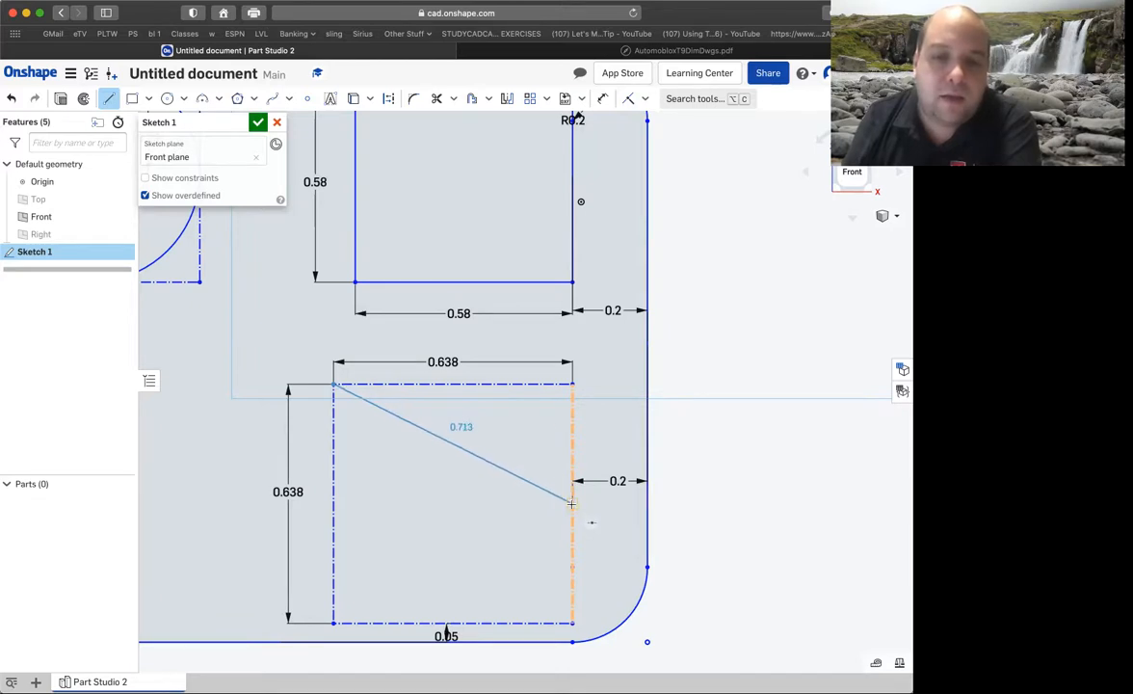
left_click(571, 501)
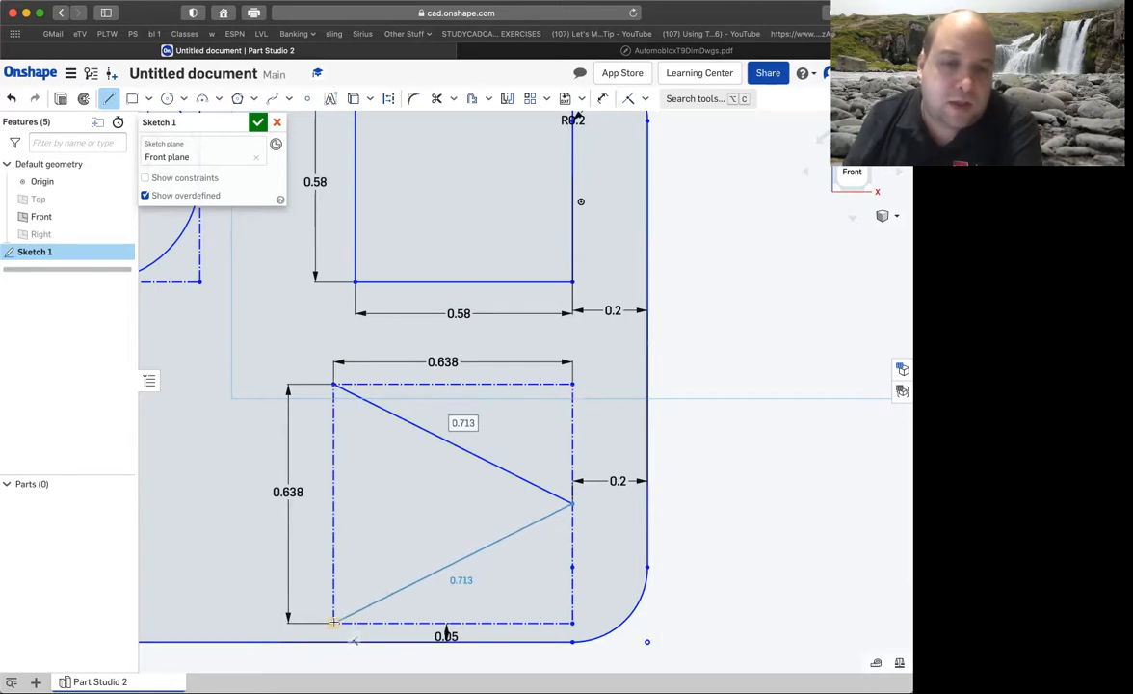
left_click(333, 622)
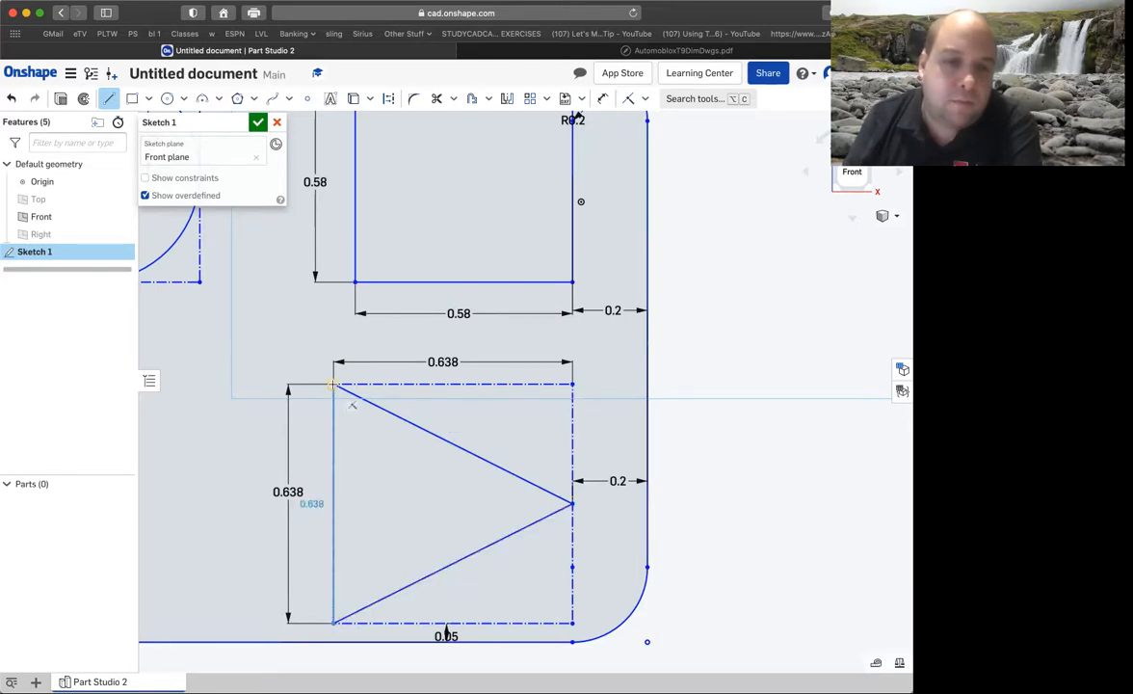
left_click(332, 385)
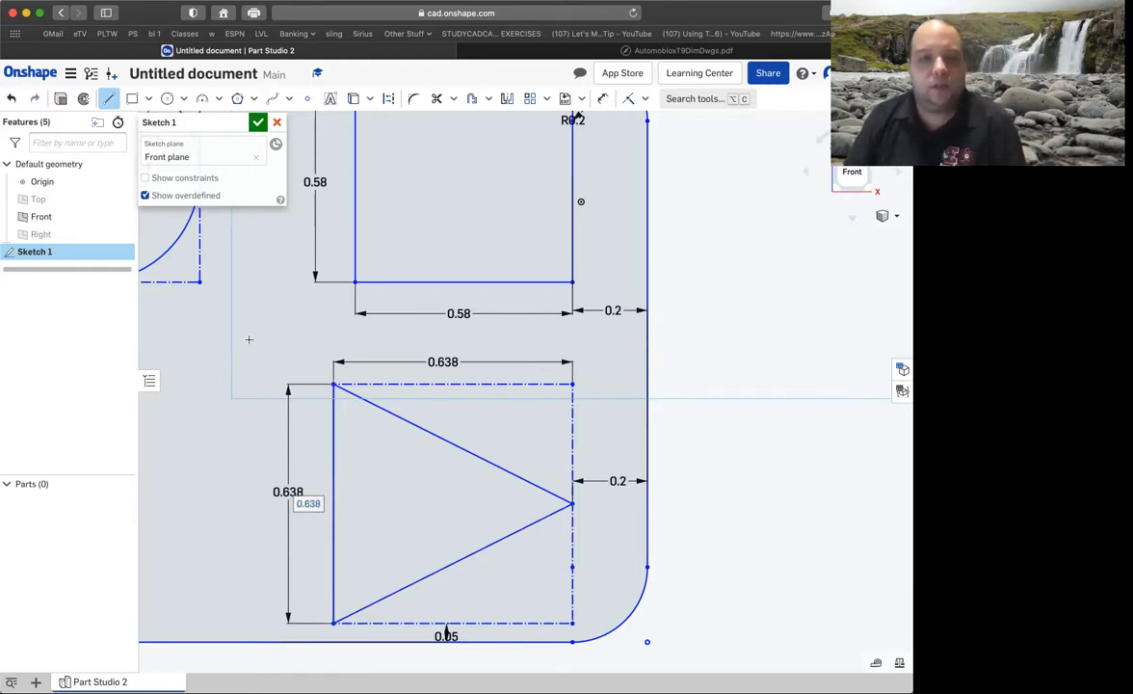
Switch to the AutomobloxT9DimDwgs PDF and examine the star opening's size, position and enclosing circle on the passenger base drawing.
left_click(653, 51)
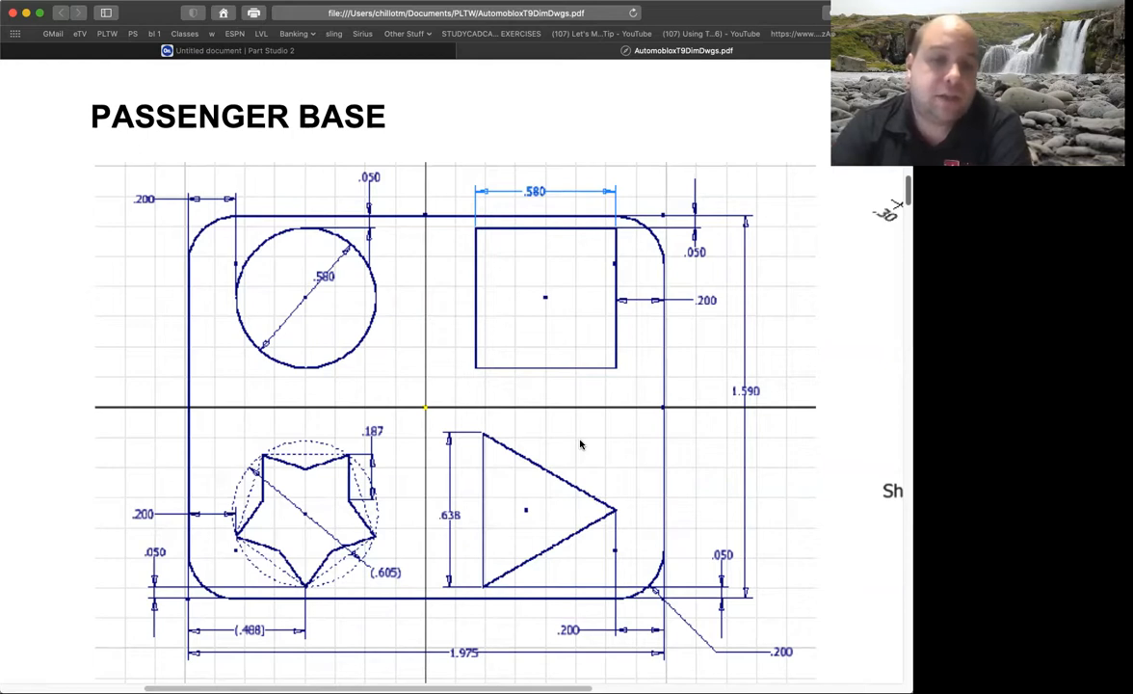
left_click(435, 643)
left_click(434, 642)
scroll(278, 494, "down", 5)
scroll(277, 491, "up", 2)
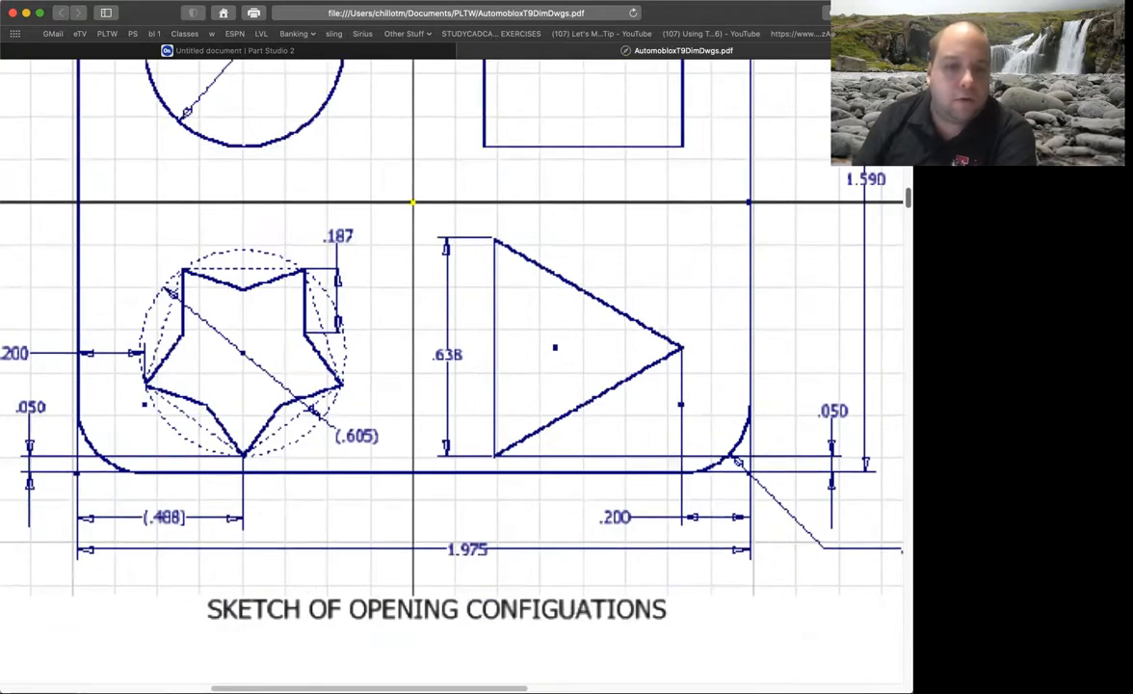
scroll(252, 678, "left", 5)
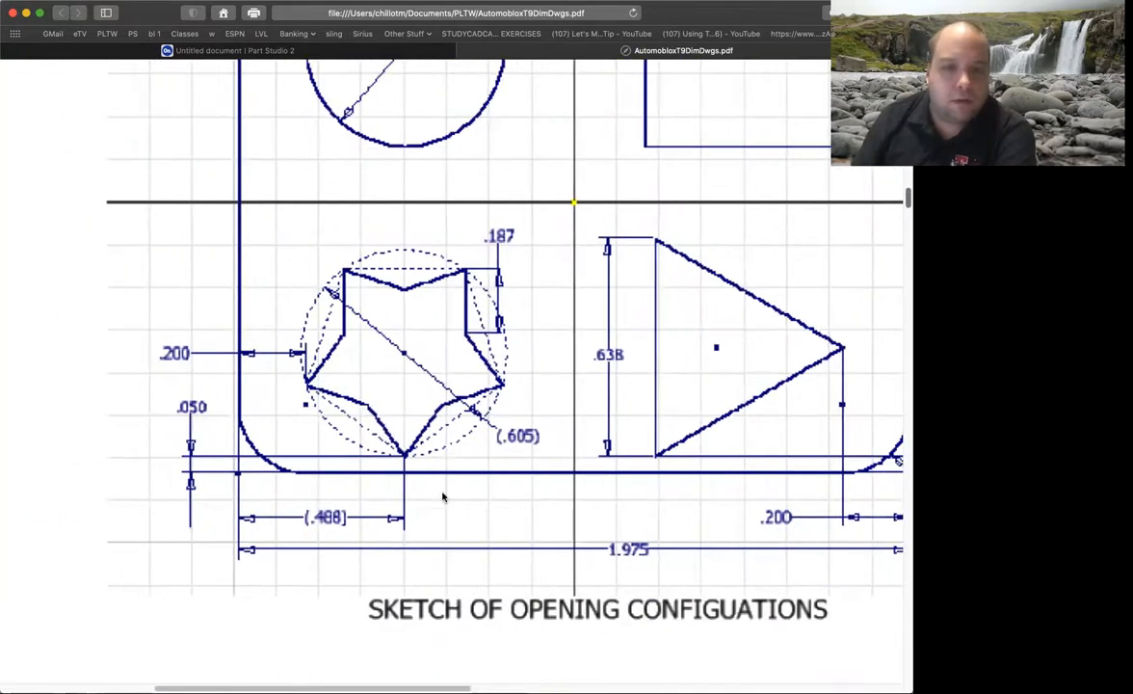
mouse_move(420, 564)
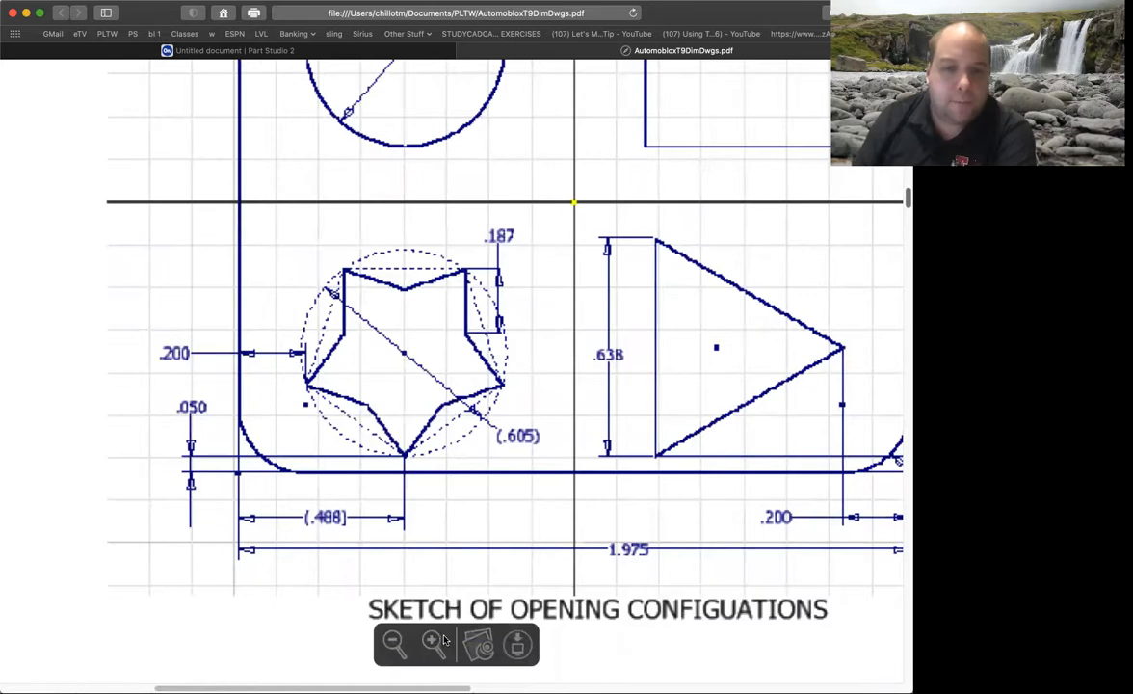
left_click(433, 643)
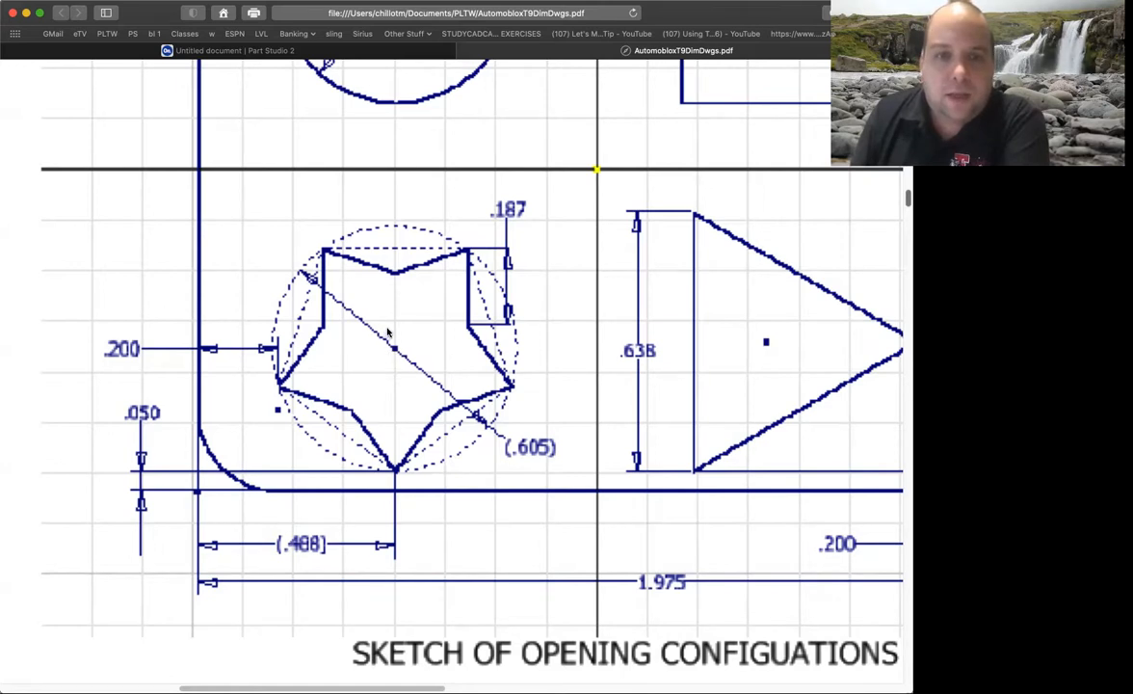
scroll(387, 332, "up", 5)
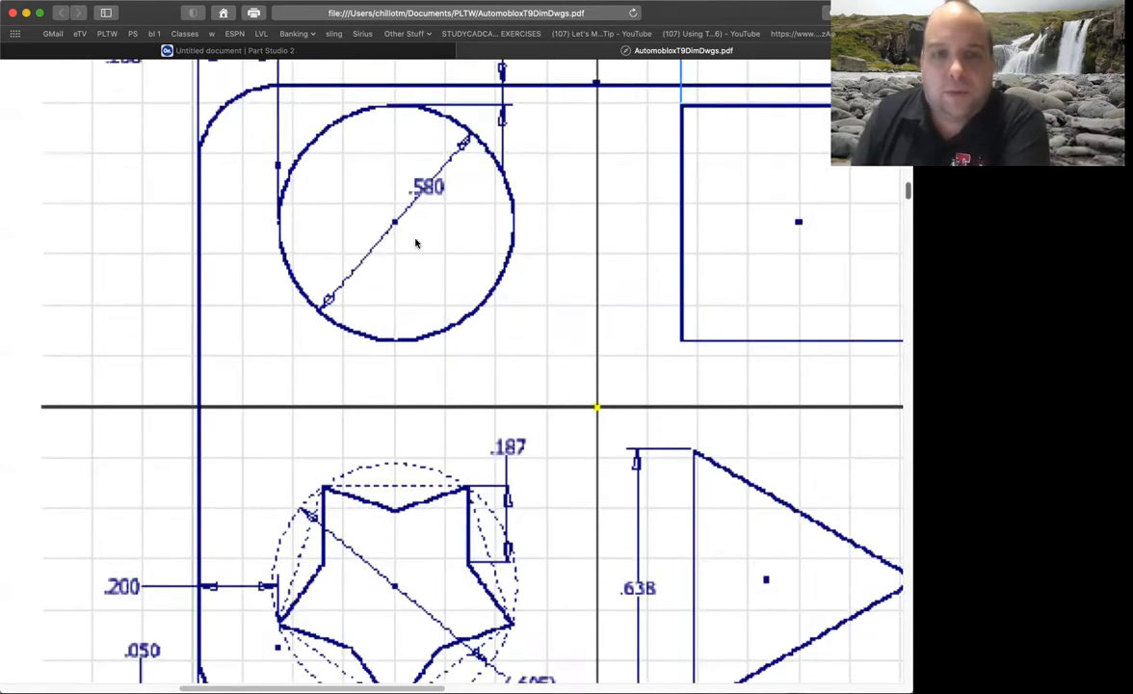
scroll(415, 243, "down", 4)
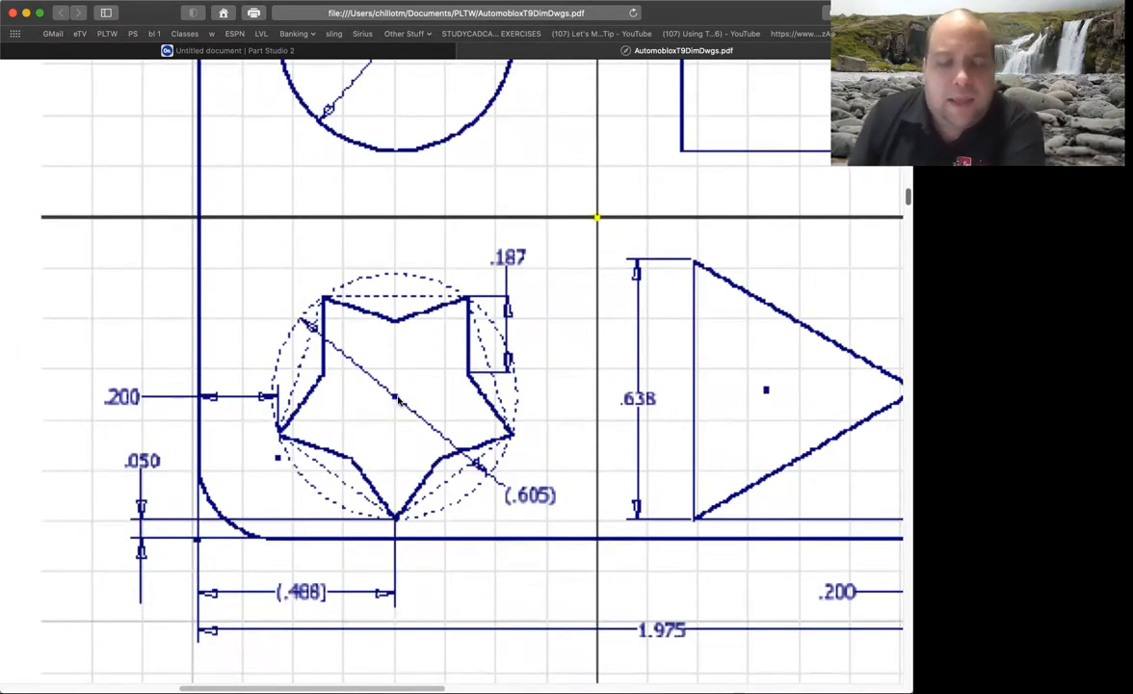
scroll(394, 398, "down", 1)
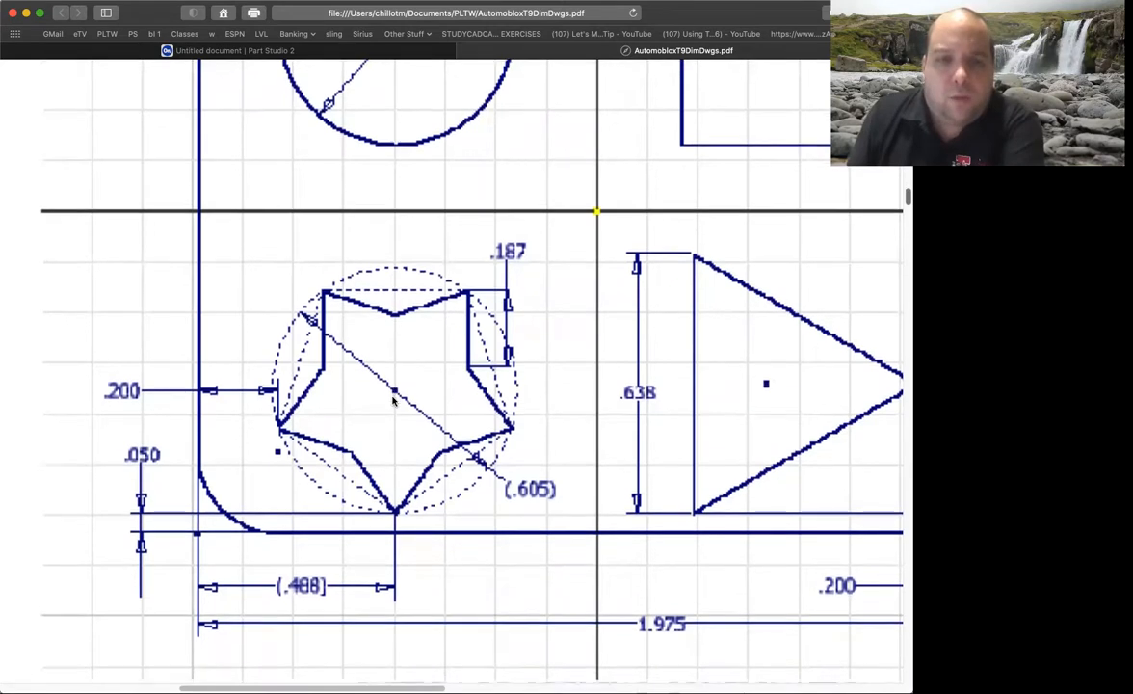
scroll(394, 400, "down", 1)
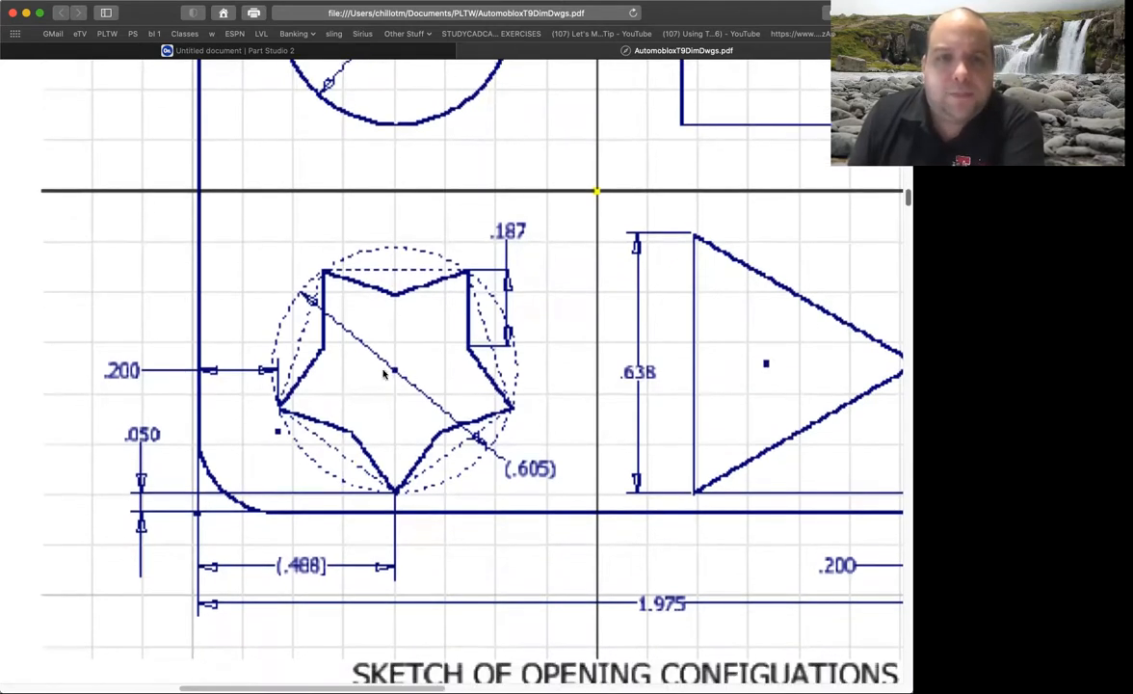
Return to the Onshape sketch and draw a corner rectangle about 0.669 by 0.696 in near the base's lower-left corner.
left_click(274, 53)
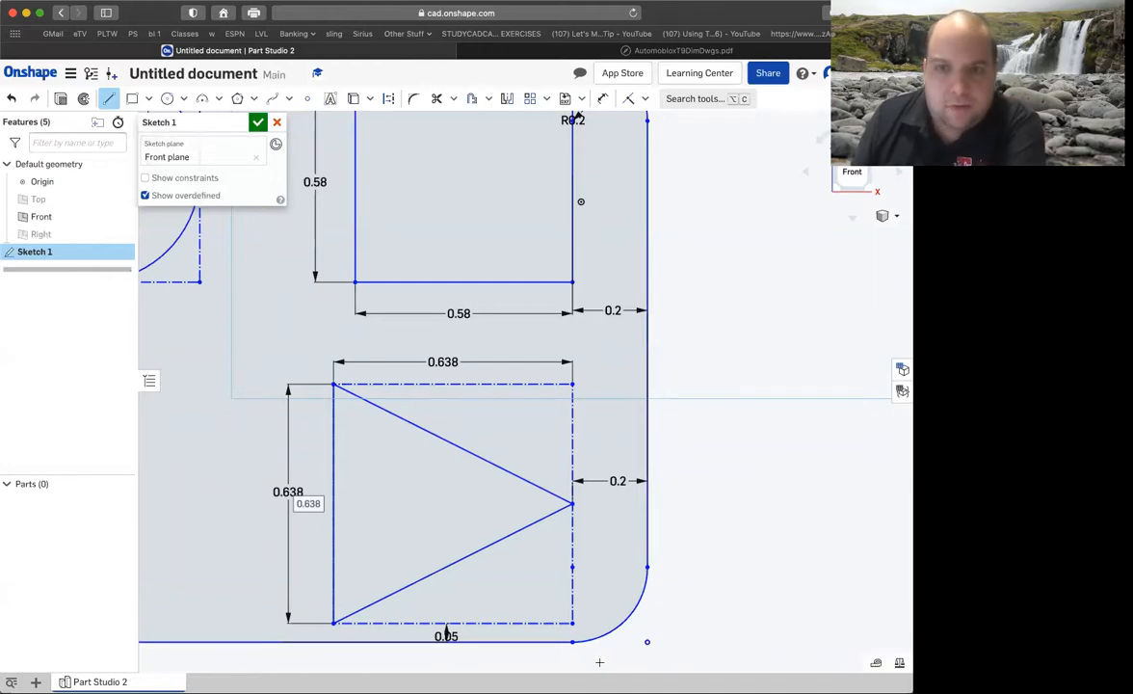
scroll(454, 492, "up", 5)
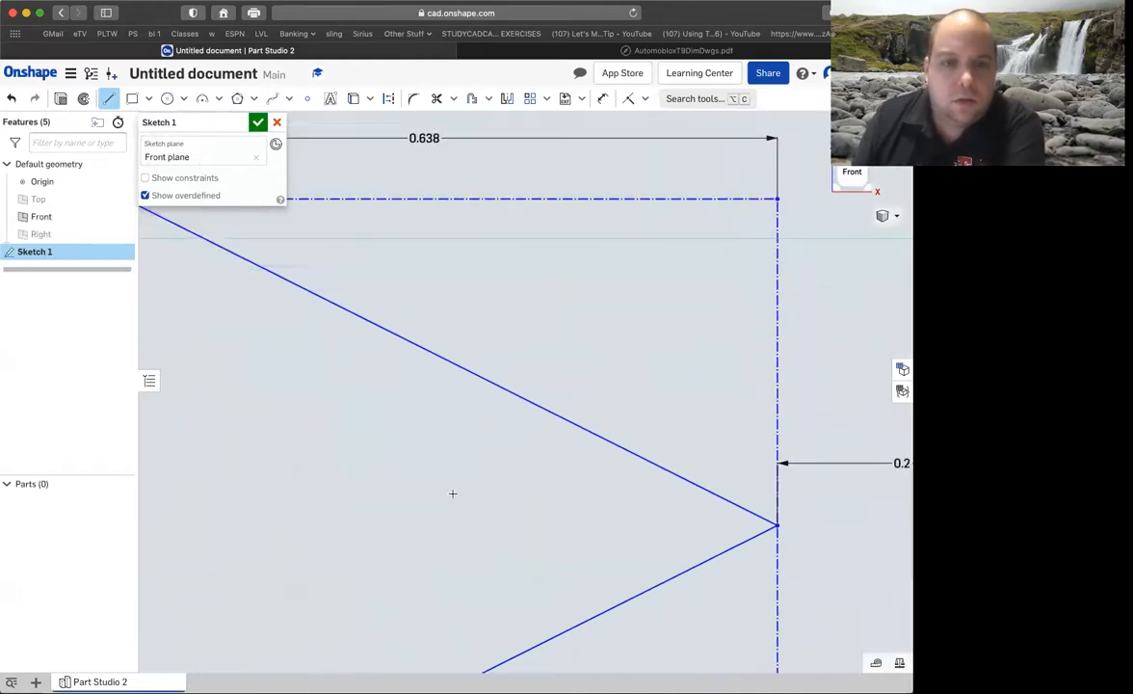
scroll(454, 492, "down", 12)
scroll(344, 498, "up", 3)
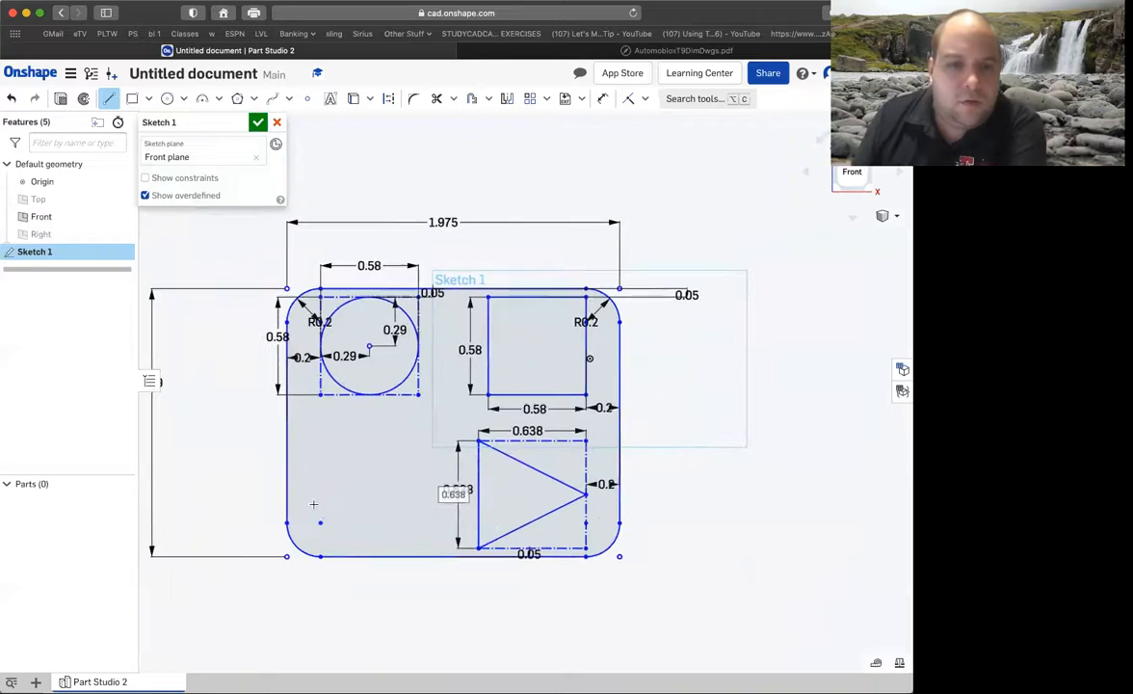
scroll(316, 504, "up", 5)
scroll(327, 506, "down", 3)
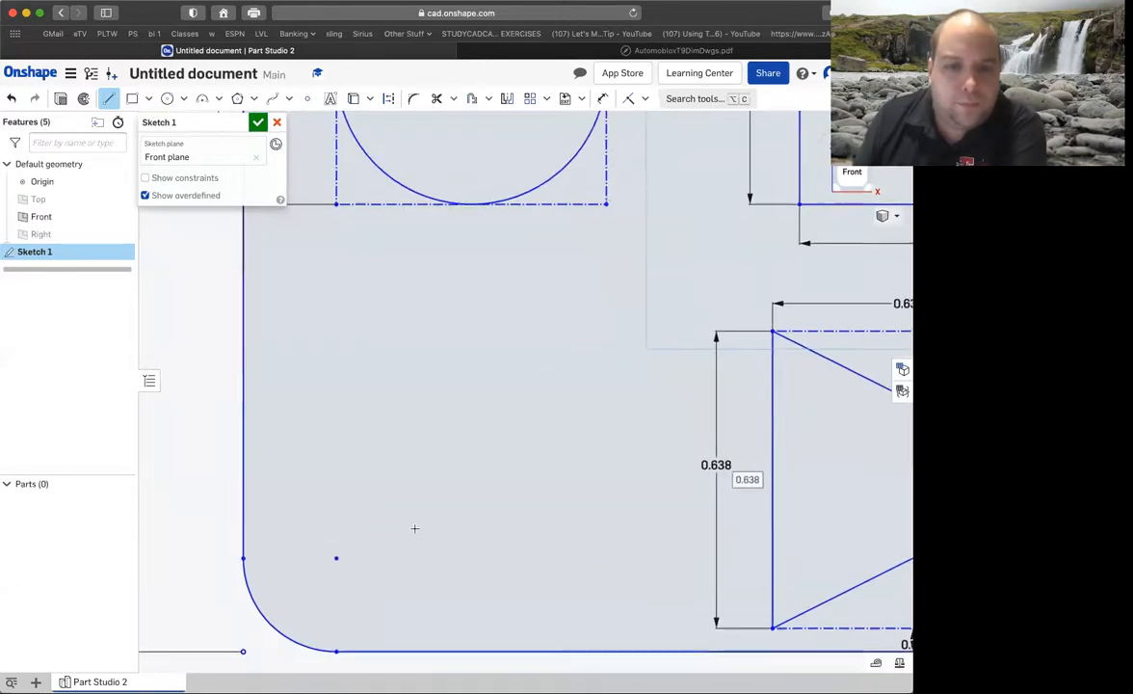
left_click(132, 98)
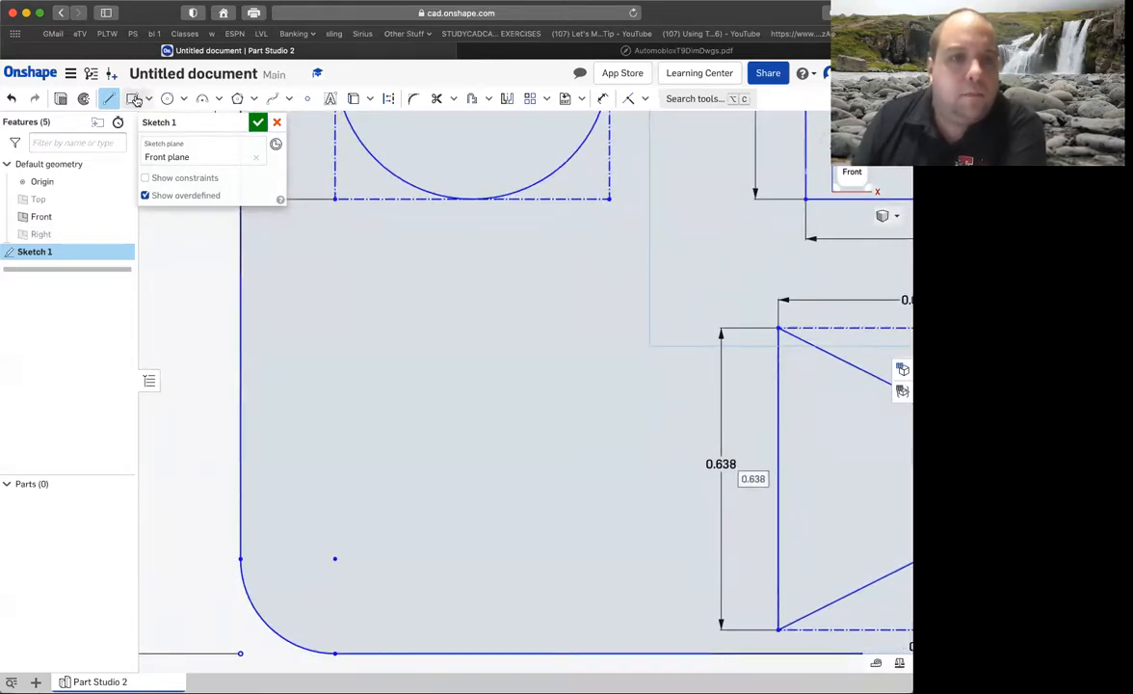
left_click(634, 604)
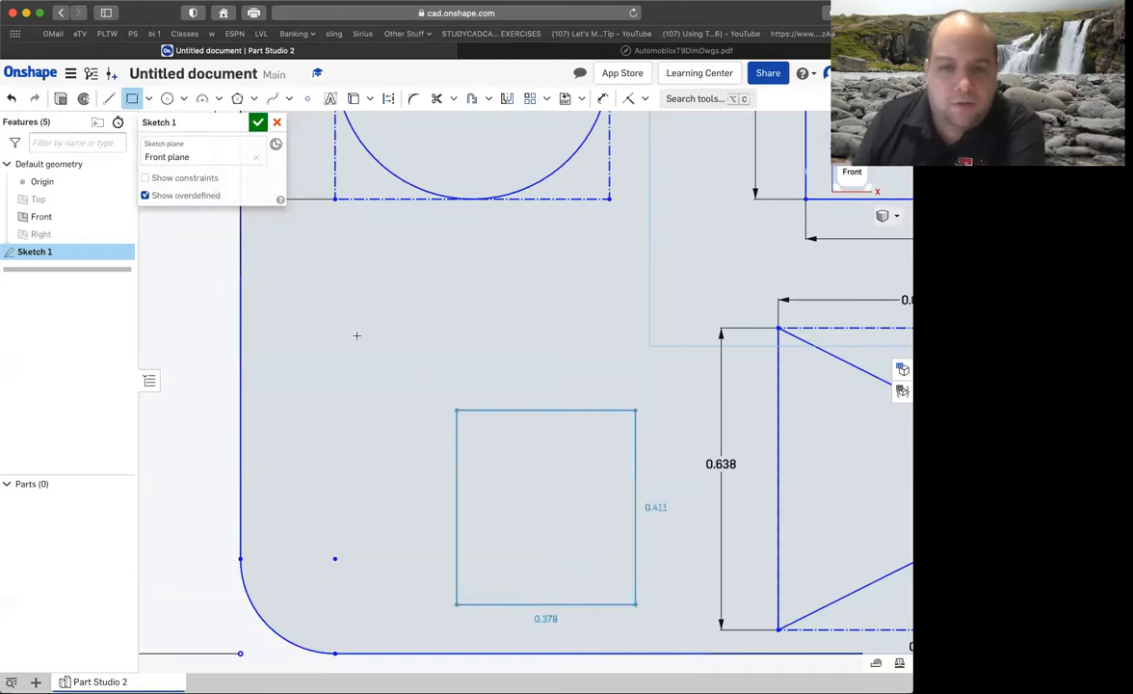
left_click(319, 276)
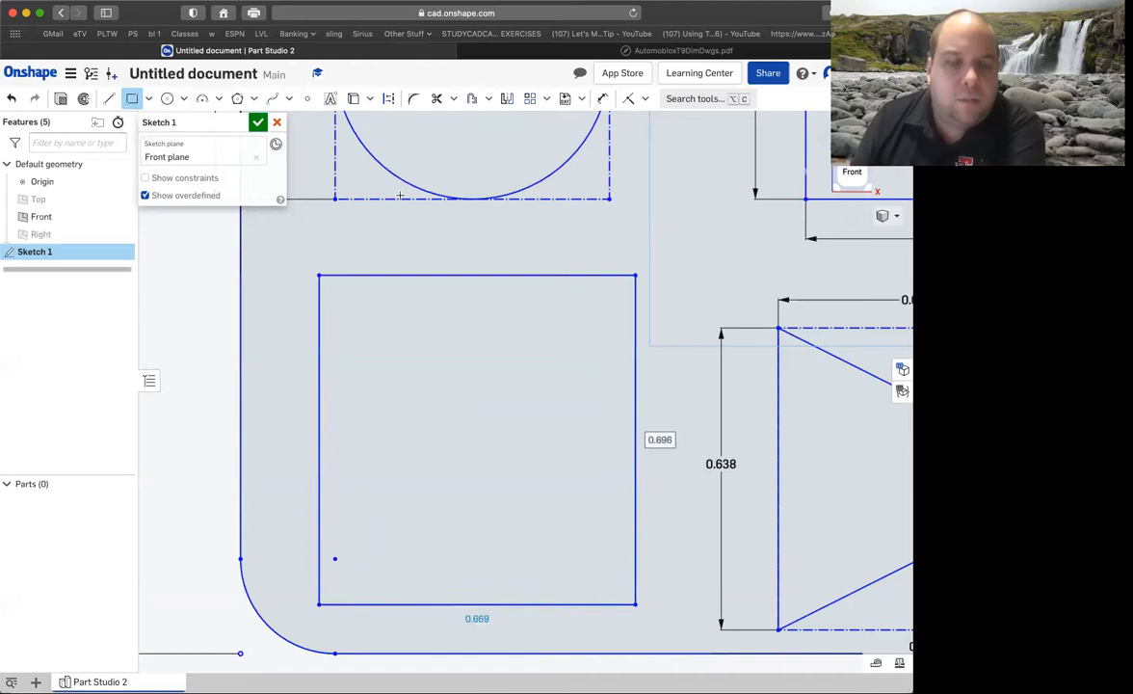
Recheck the star's diameter in the PDF drawing and dimension the lower-left rectangle's width as 0.605 in.
left_click(665, 50)
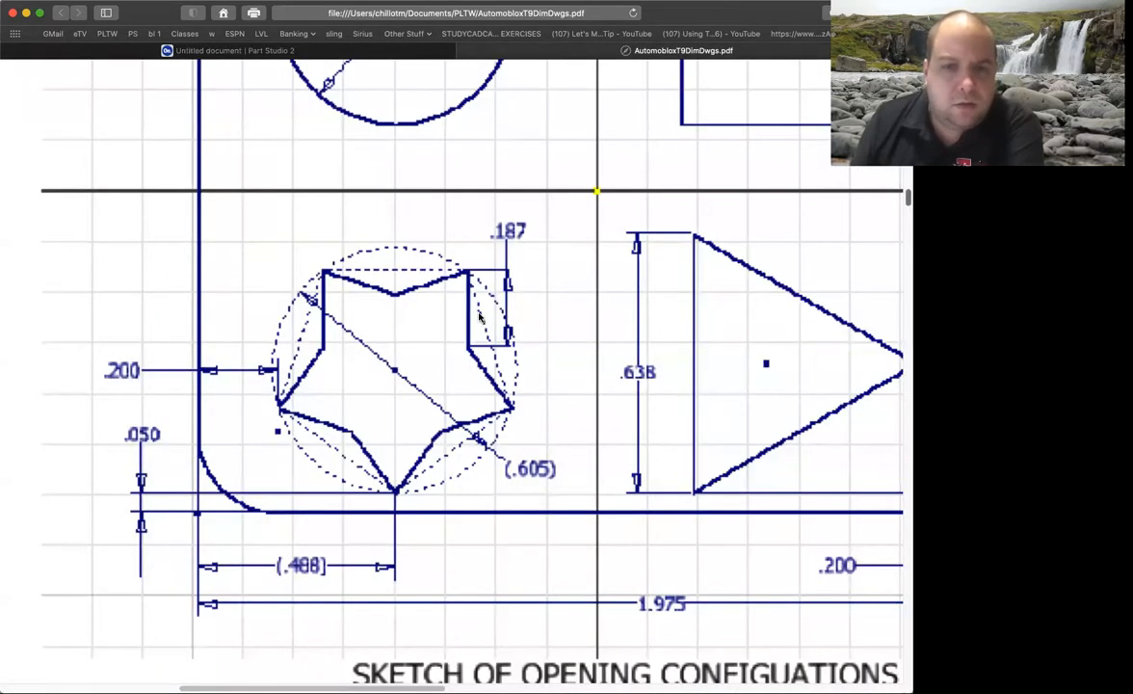
left_click(421, 53)
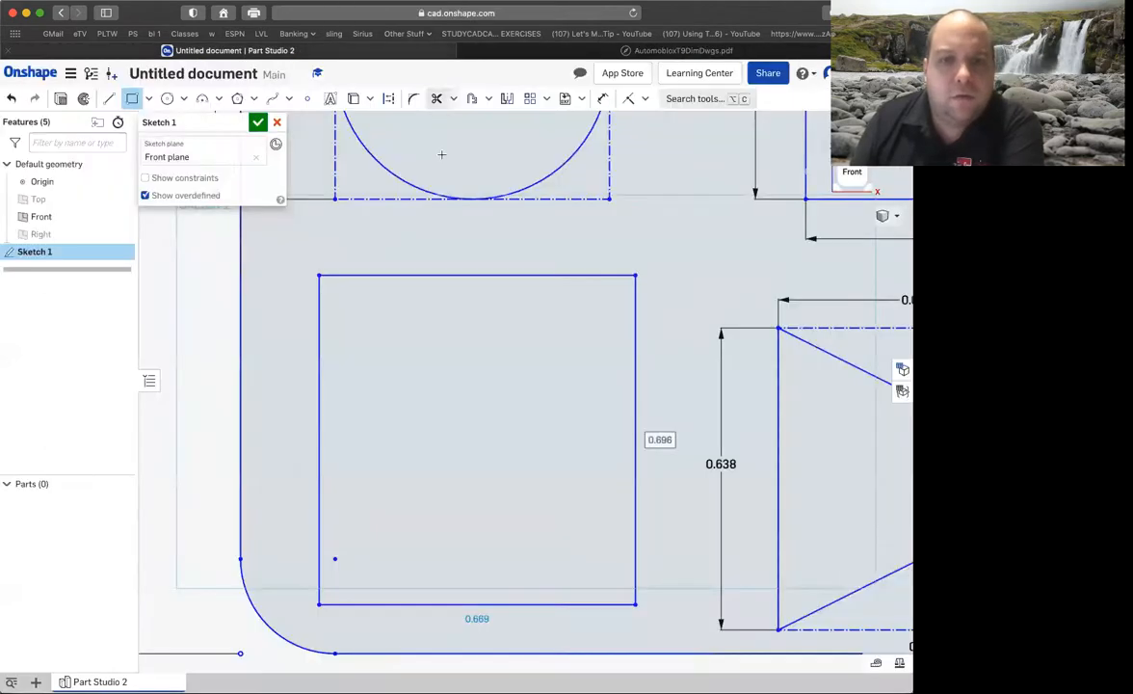
left_click(602, 99)
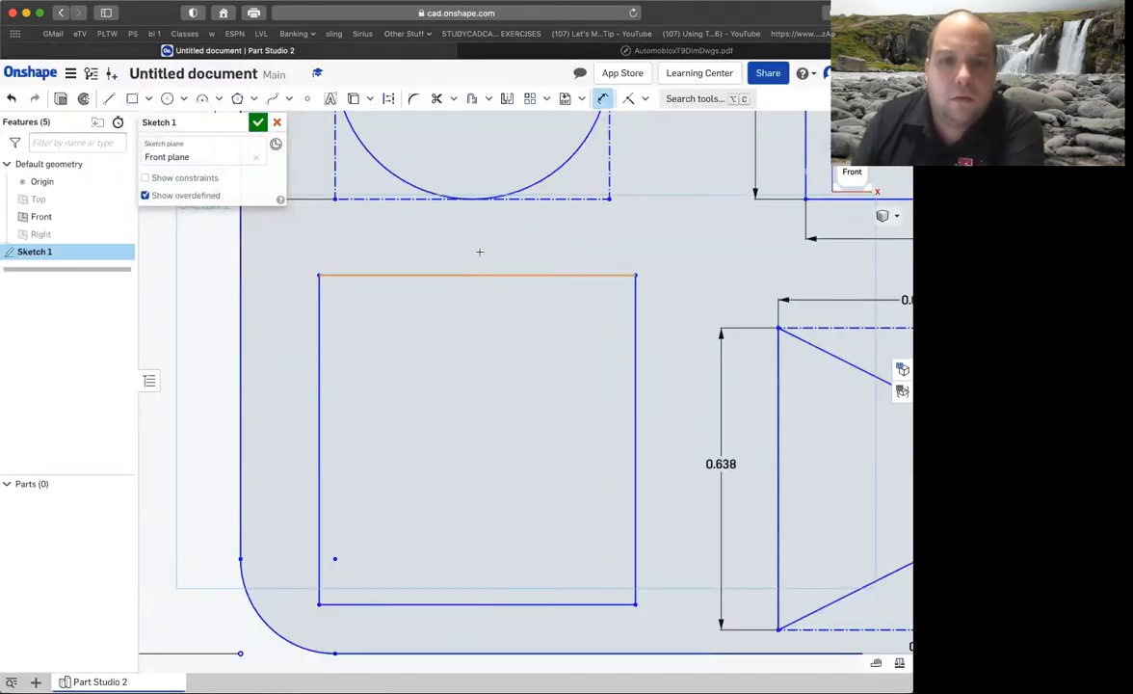
left_click(472, 274)
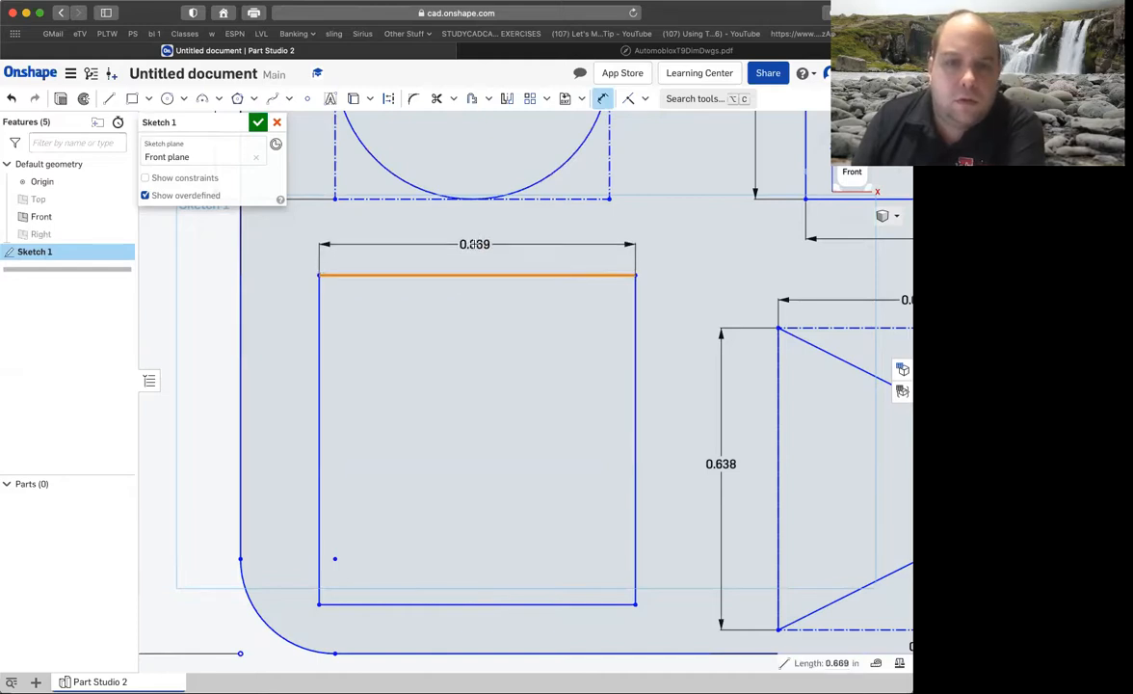
left_click(476, 245)
key("BackSpace")
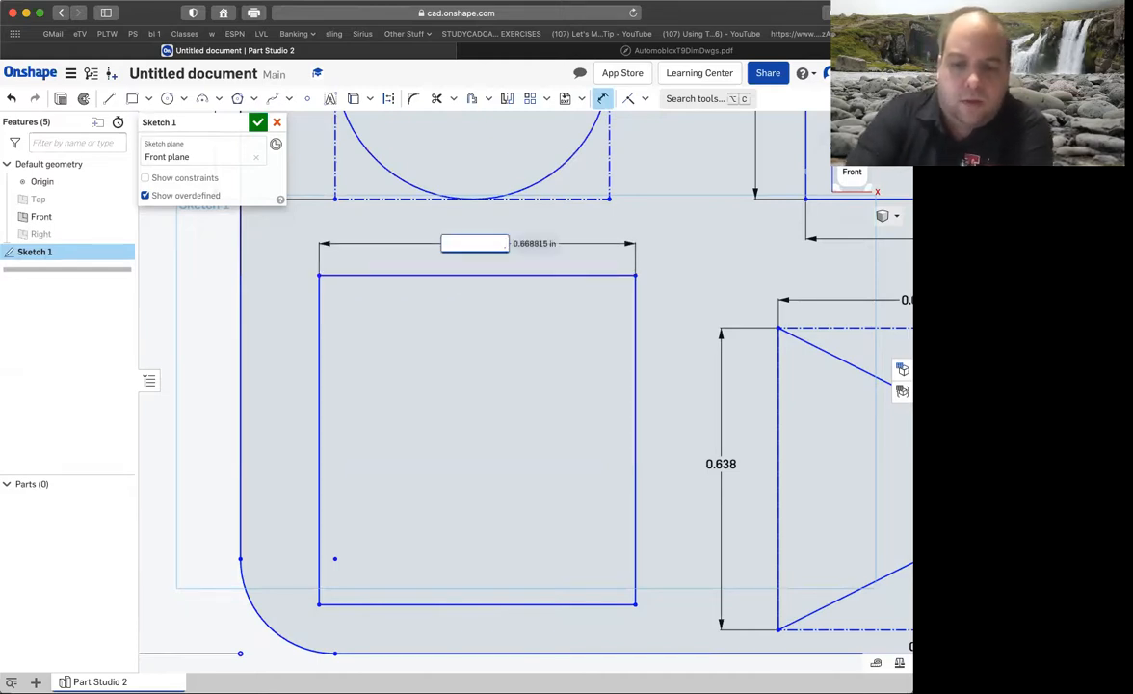
type(".605")
key("Return")
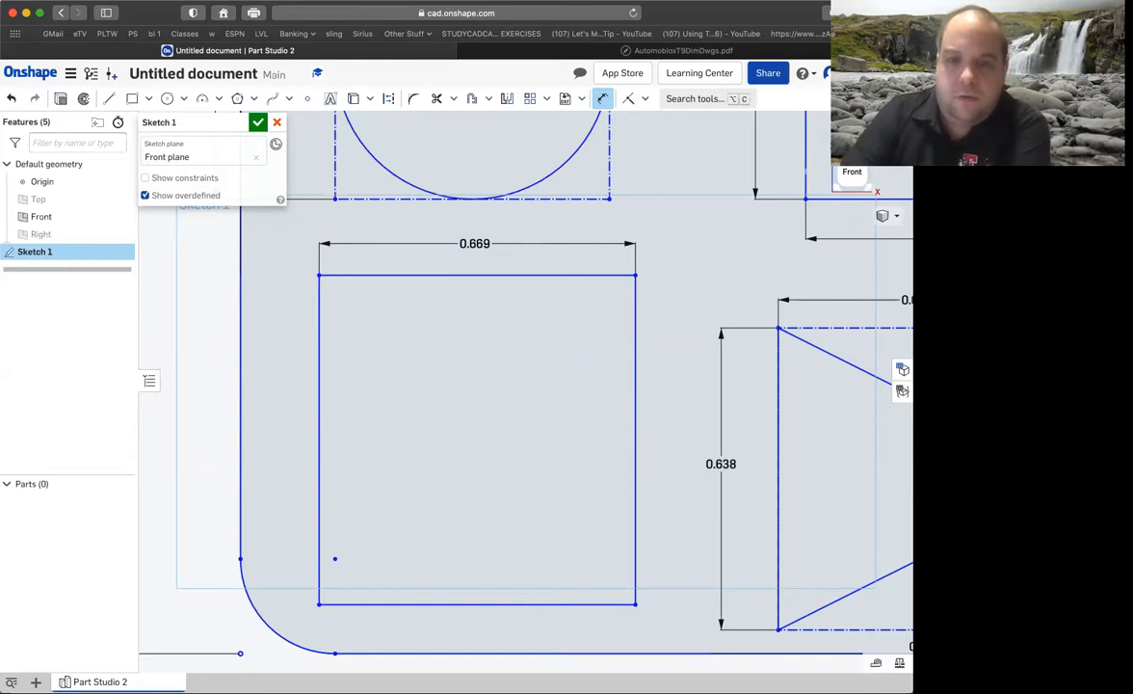
Dimension the lower-left rectangle's height as 0.605 in.
left_click(603, 325)
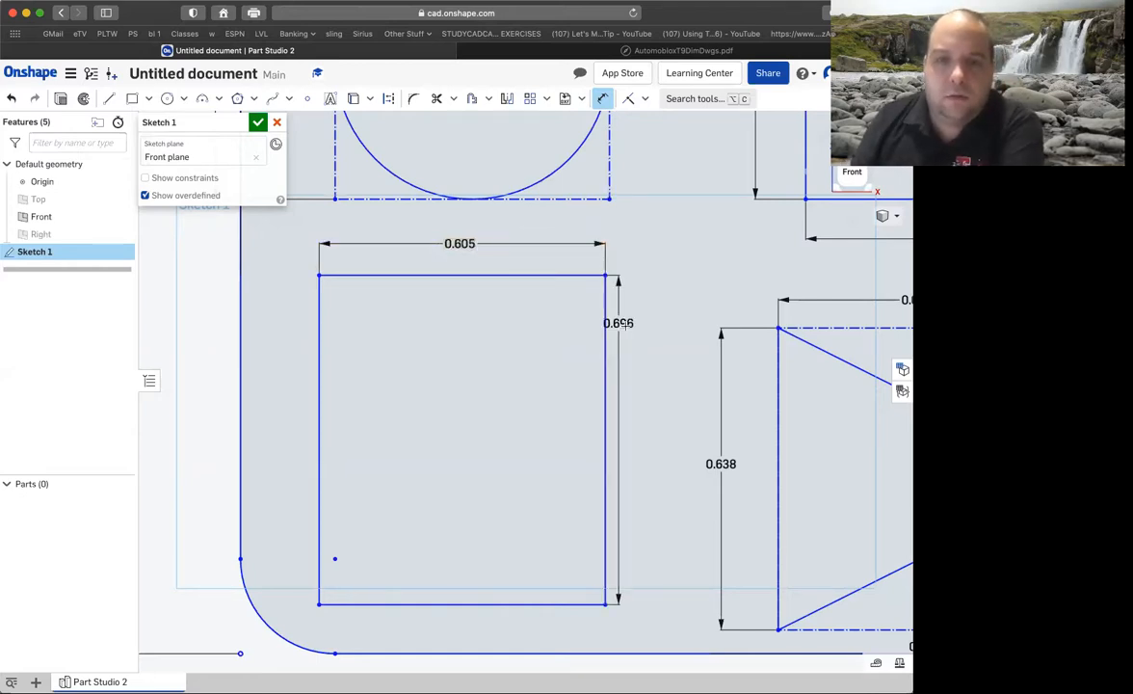
left_click(626, 330)
key("BackSpace")
type(".6")
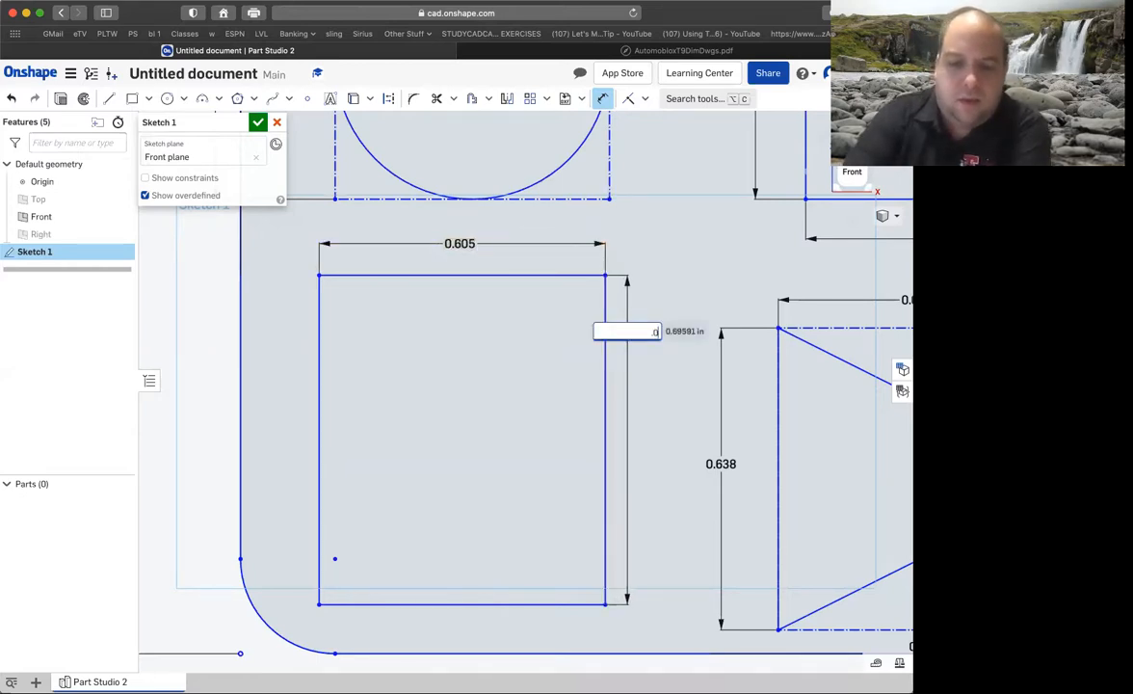
type("05")
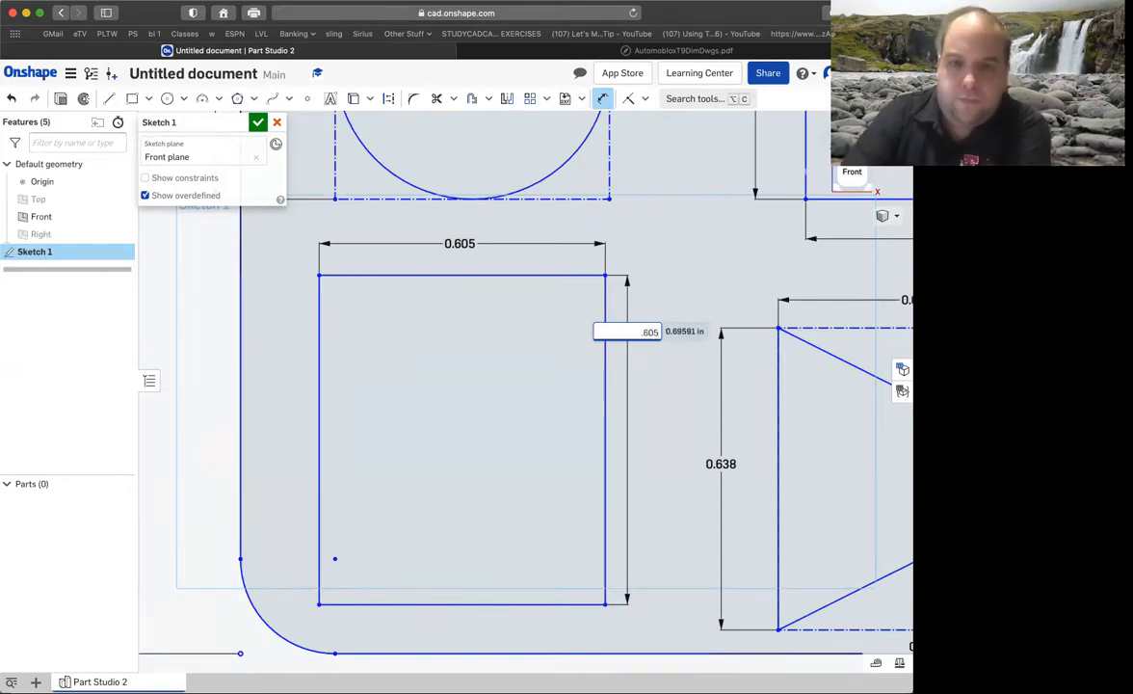
key("Return")
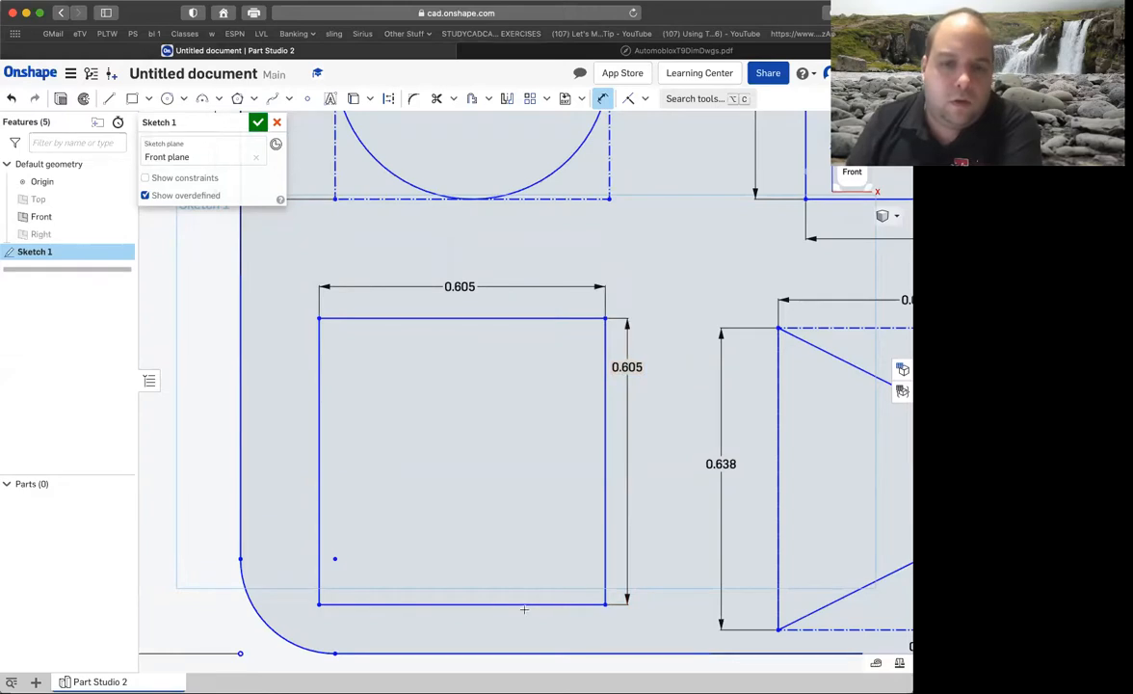
Dimension the gap between the lower-left square's bottom side and the base's bottom edge as 0.05 in.
left_click(510, 605)
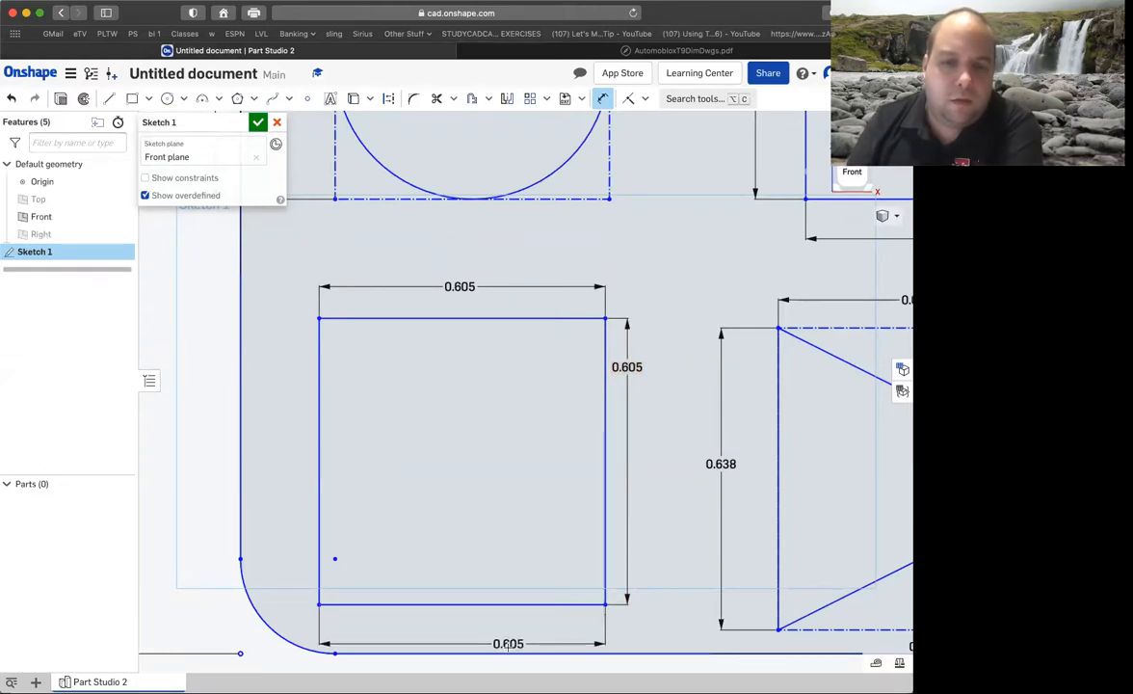
left_click(520, 653)
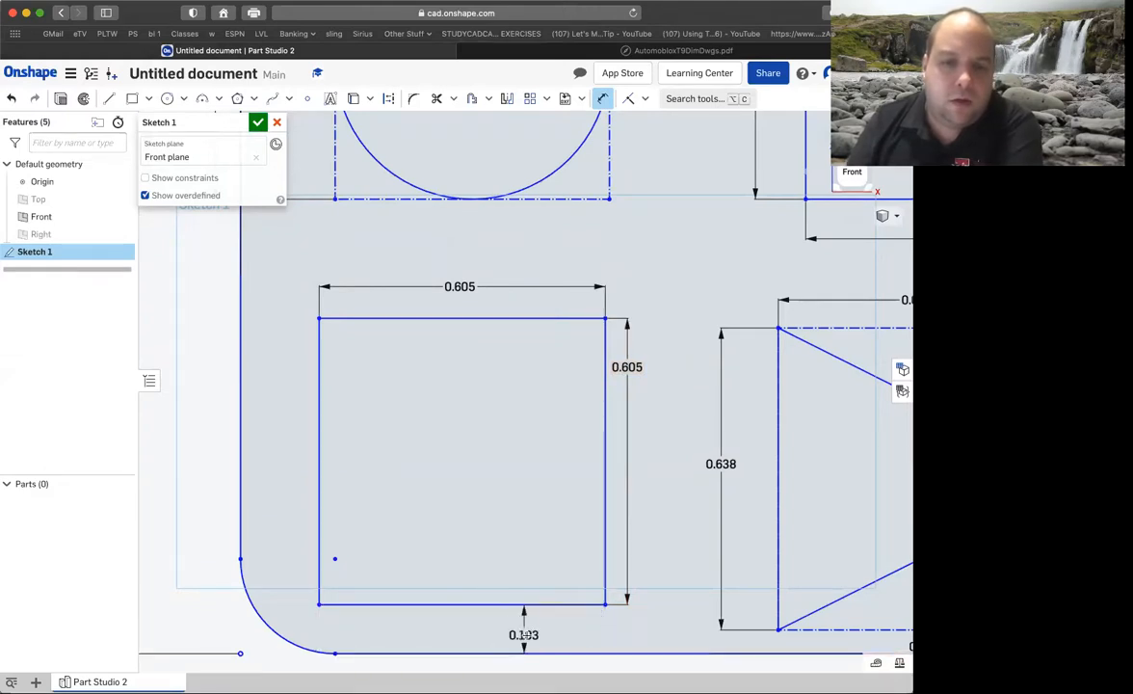
left_click(521, 636)
type(".05")
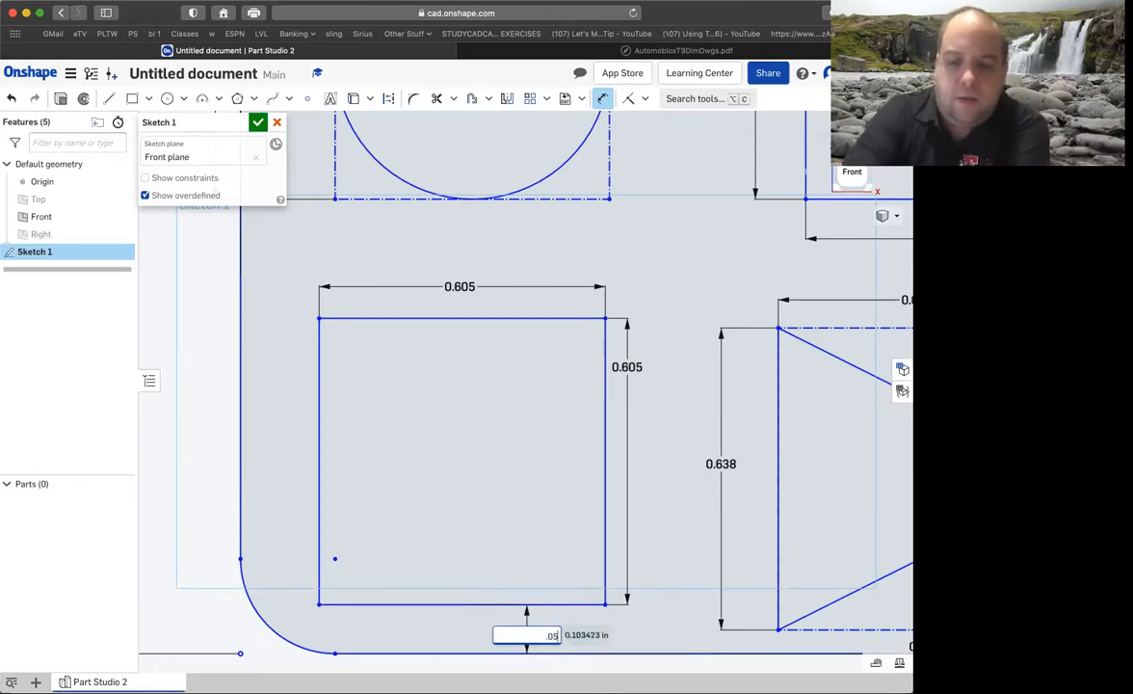
key("Return")
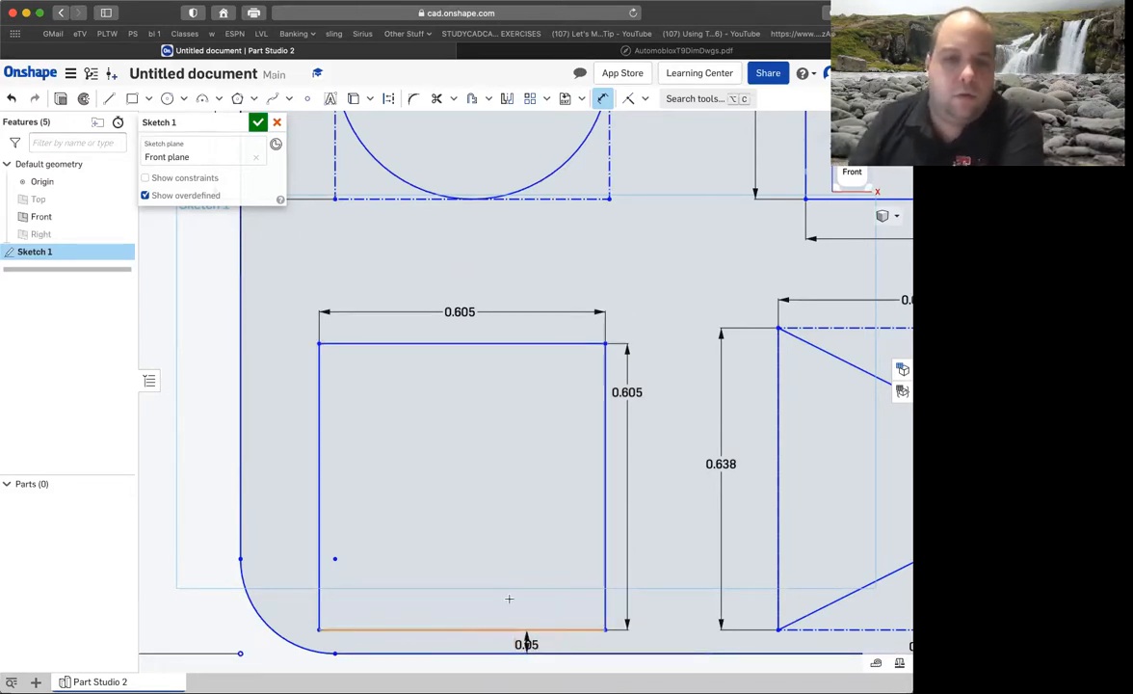
Dimension the distance from the base's left edge to the lower-left square's left side as 0.2 in.
left_click(318, 411)
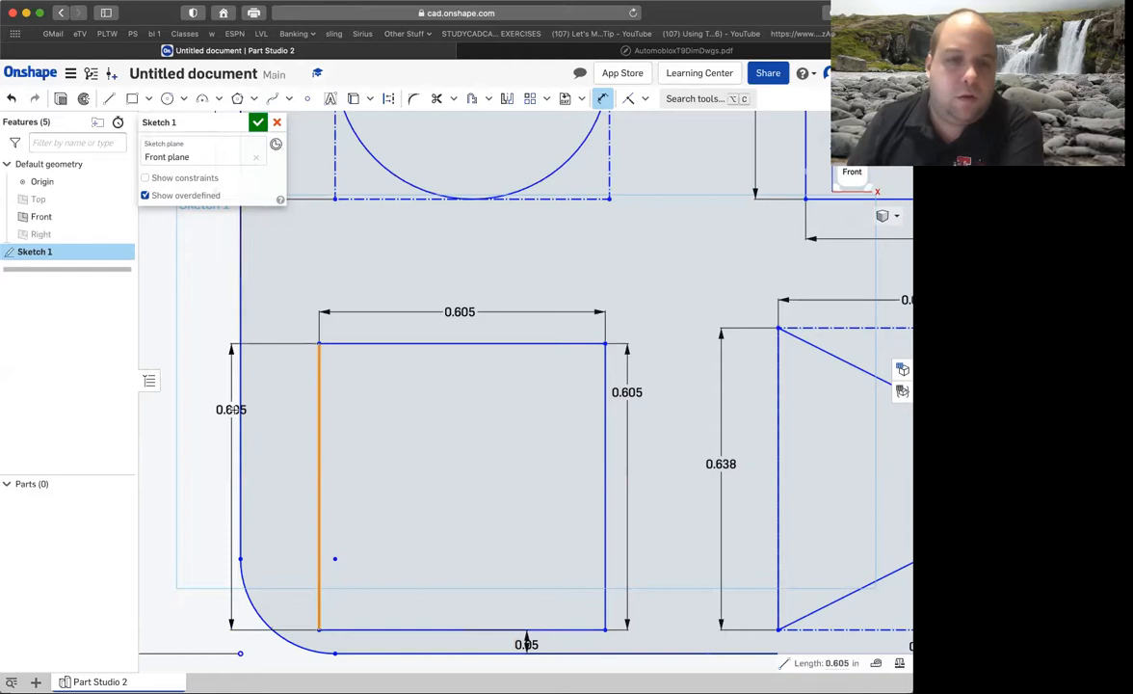
left_click(240, 399)
left_click(256, 422)
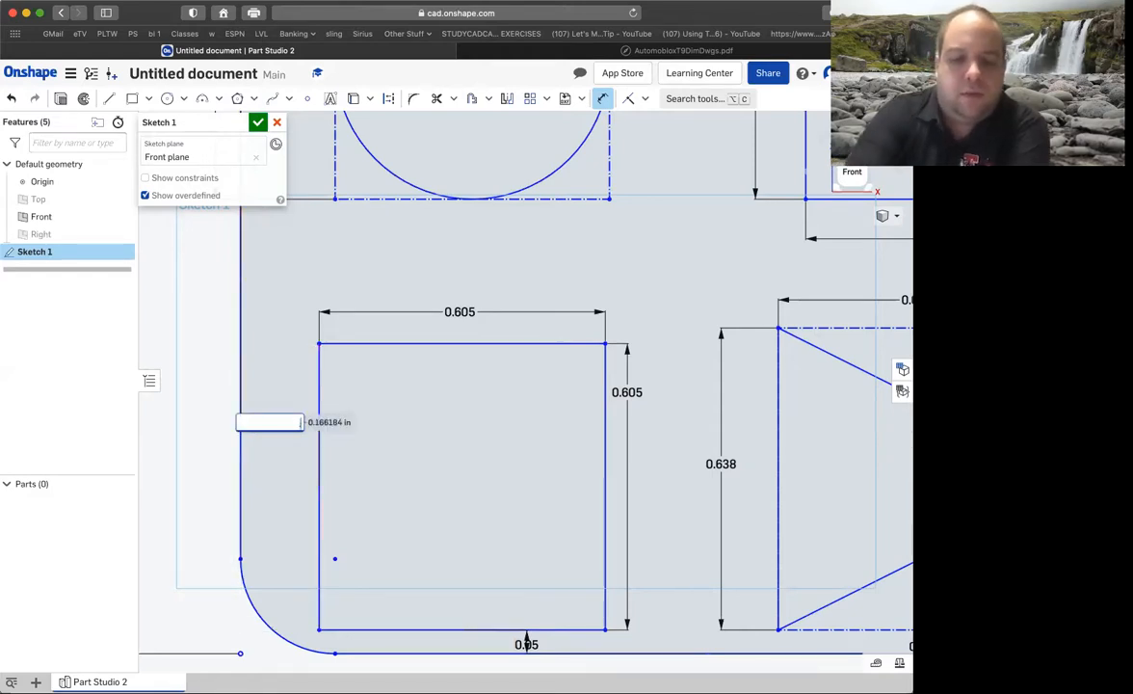
key("Return")
double_click(270, 421)
type("0.2")
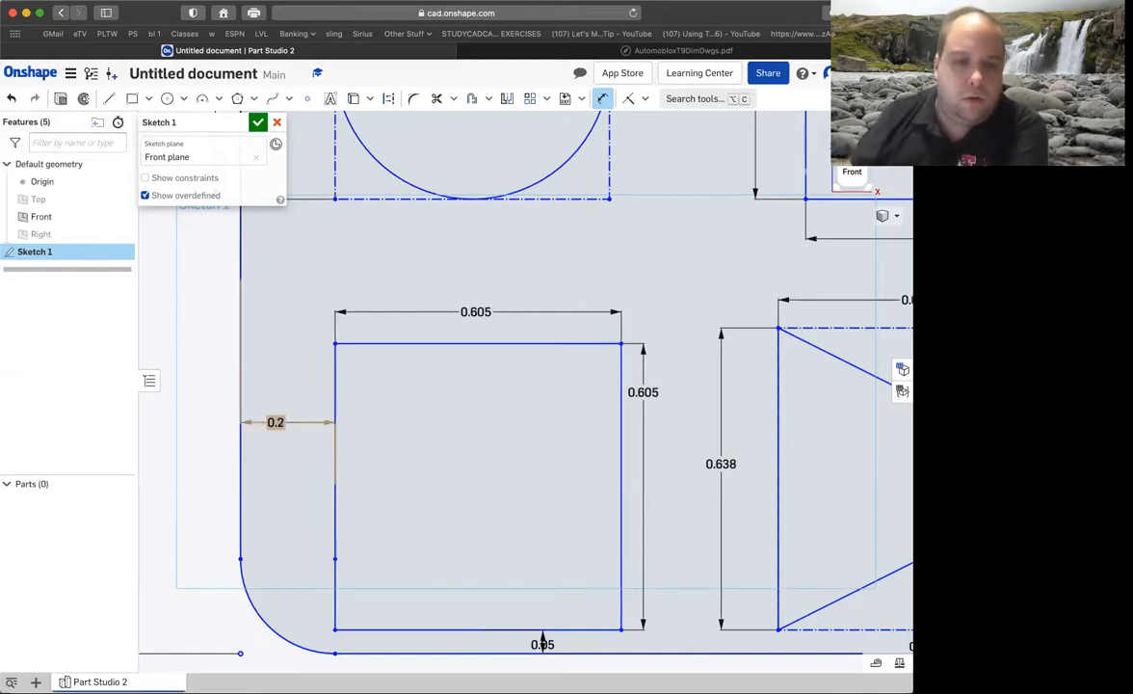
key("Return")
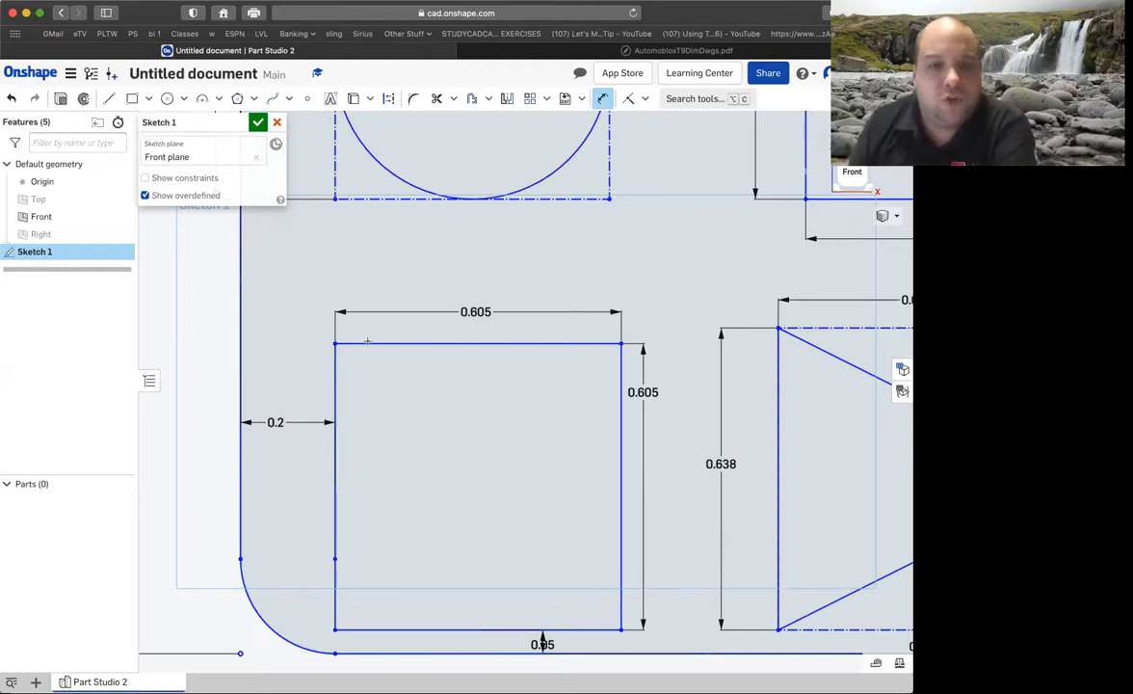
Confirm and reopen Sketch 1, and convert the four sides of the 0.605 in square to construction lines.
left_click(257, 122)
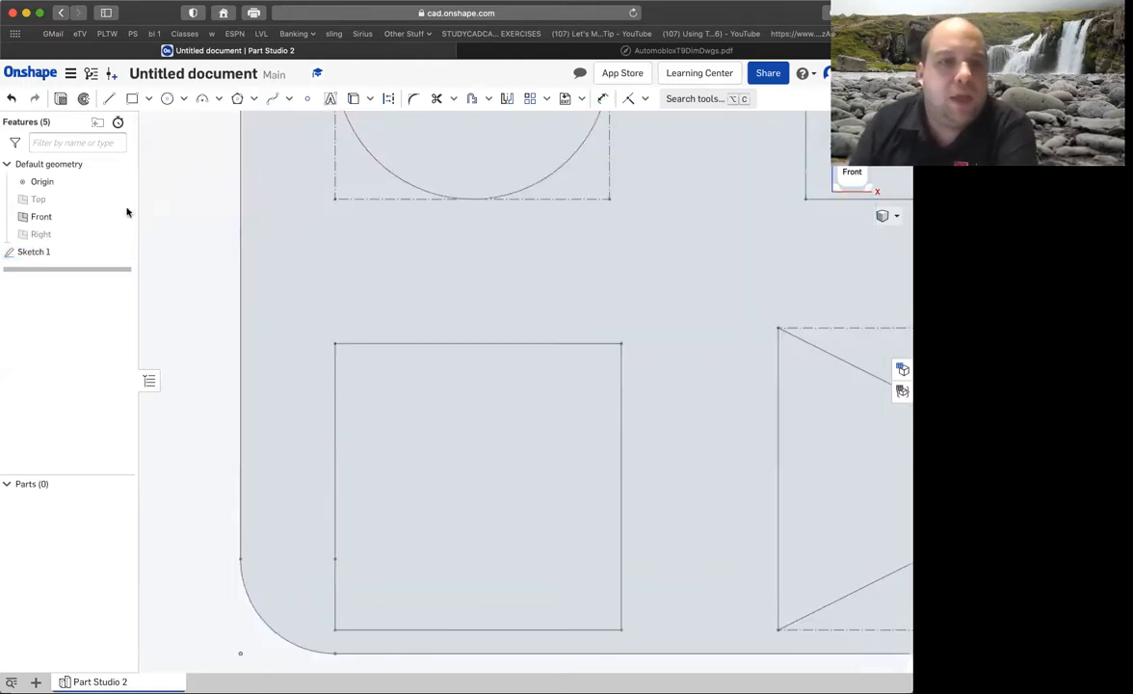
double_click(67, 249)
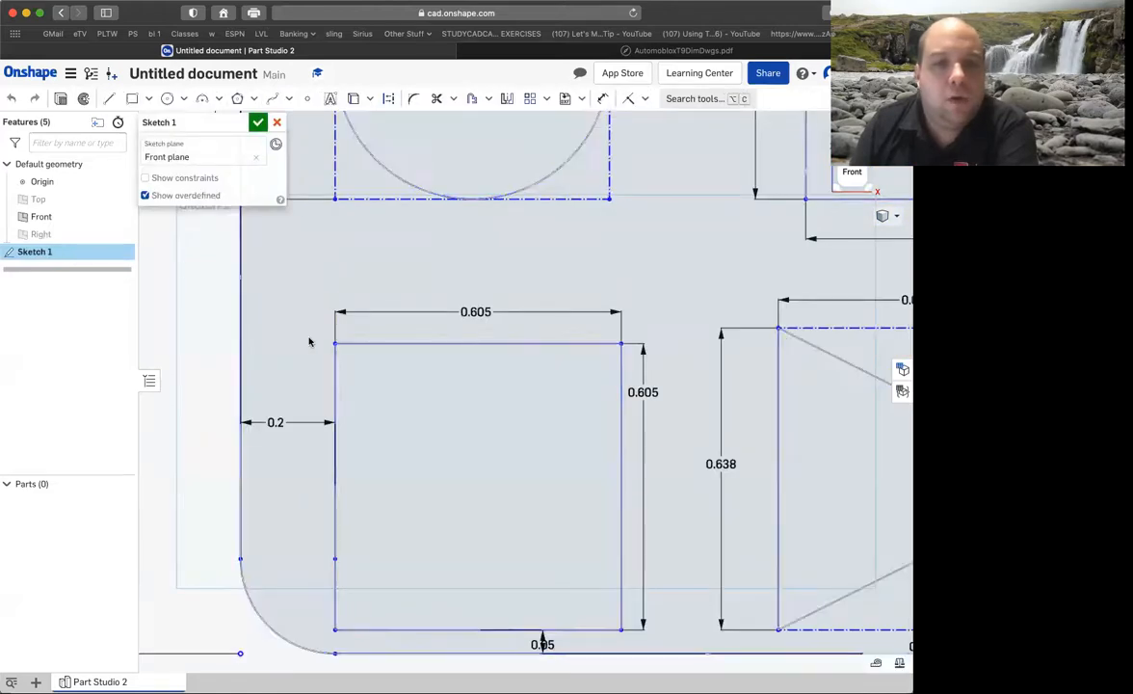
mouse_move(305, 326)
left_mouse_down()
mouse_move(594, 556)
mouse_move(659, 619)
mouse_move(658, 639)
left_mouse_up()
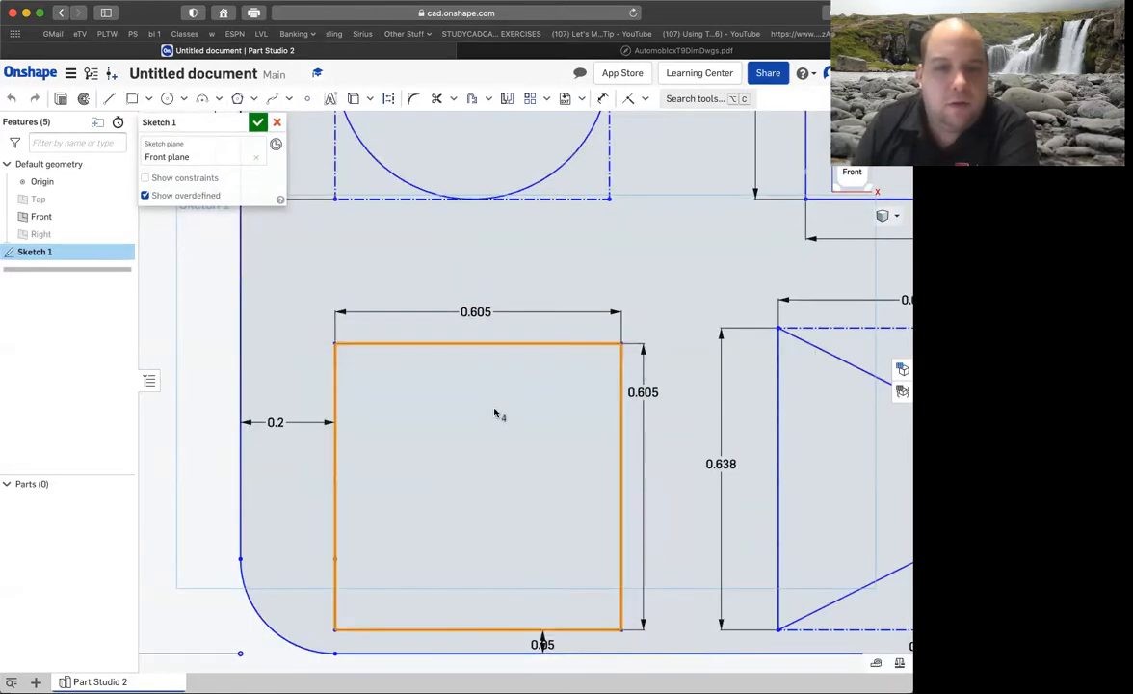
right_click(457, 346)
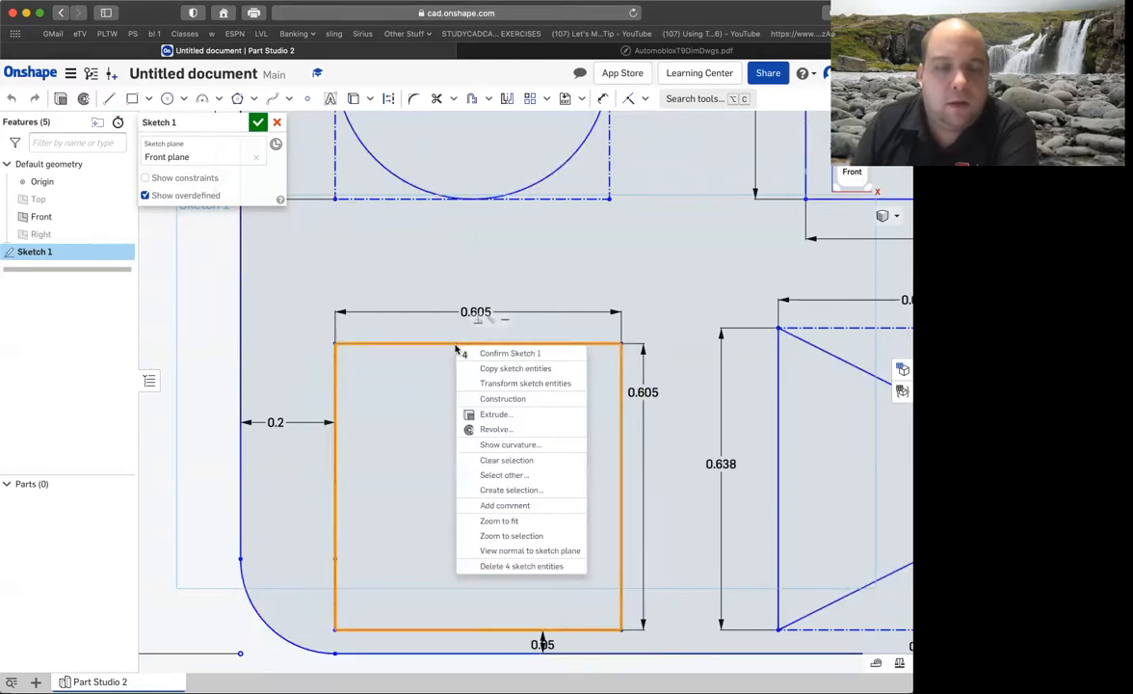
left_click(491, 399)
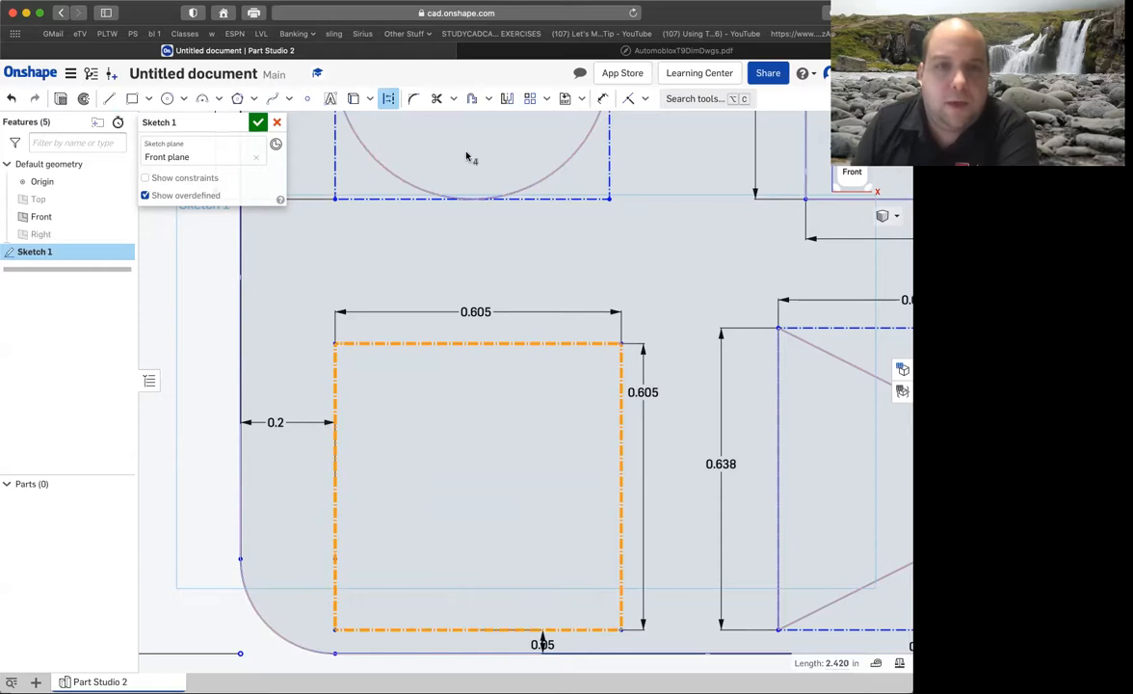
Place a sketch point near the construction square's center and dimension it .605/2 from the square's left side.
left_click(308, 100)
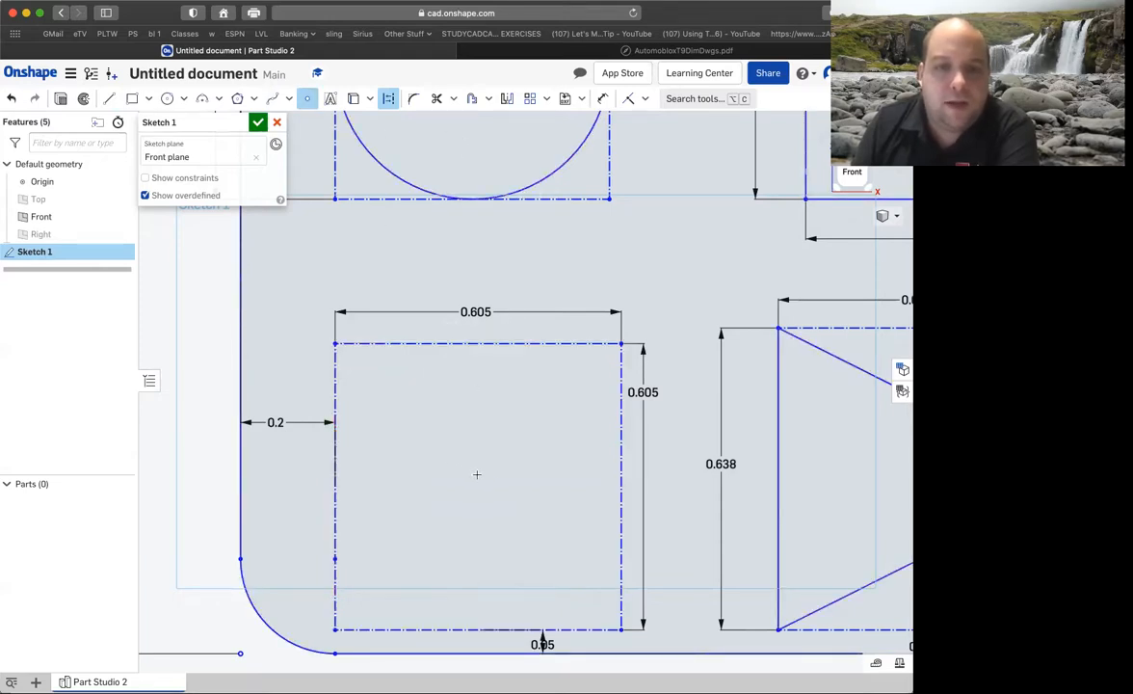
left_click(476, 474)
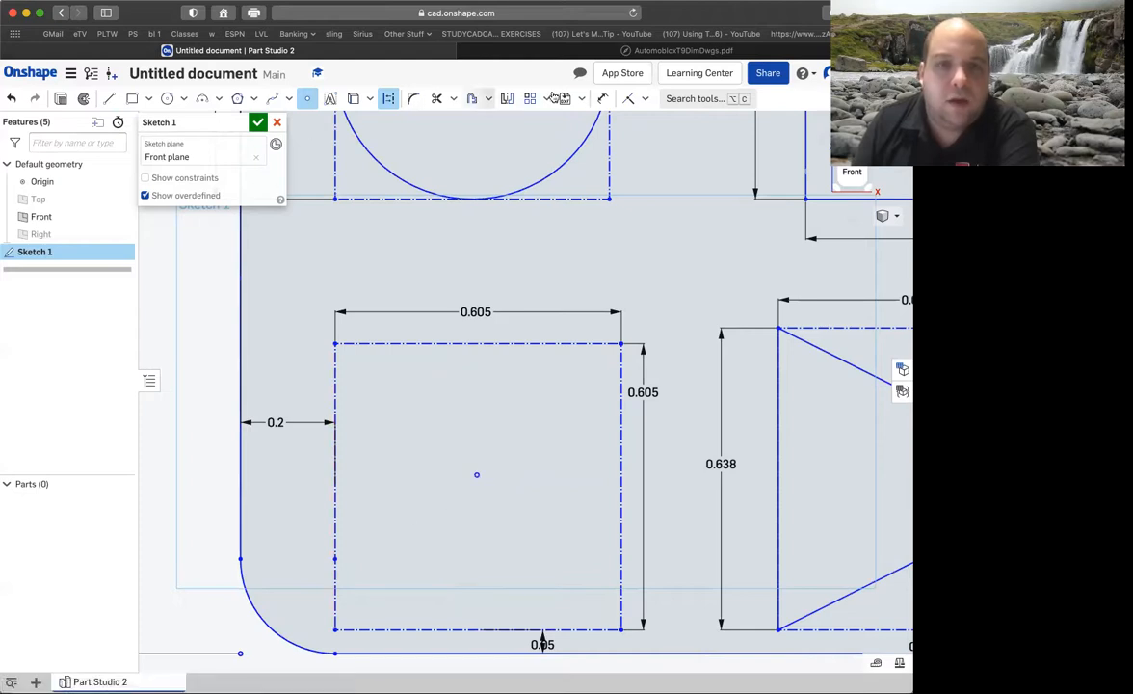
left_click(600, 100)
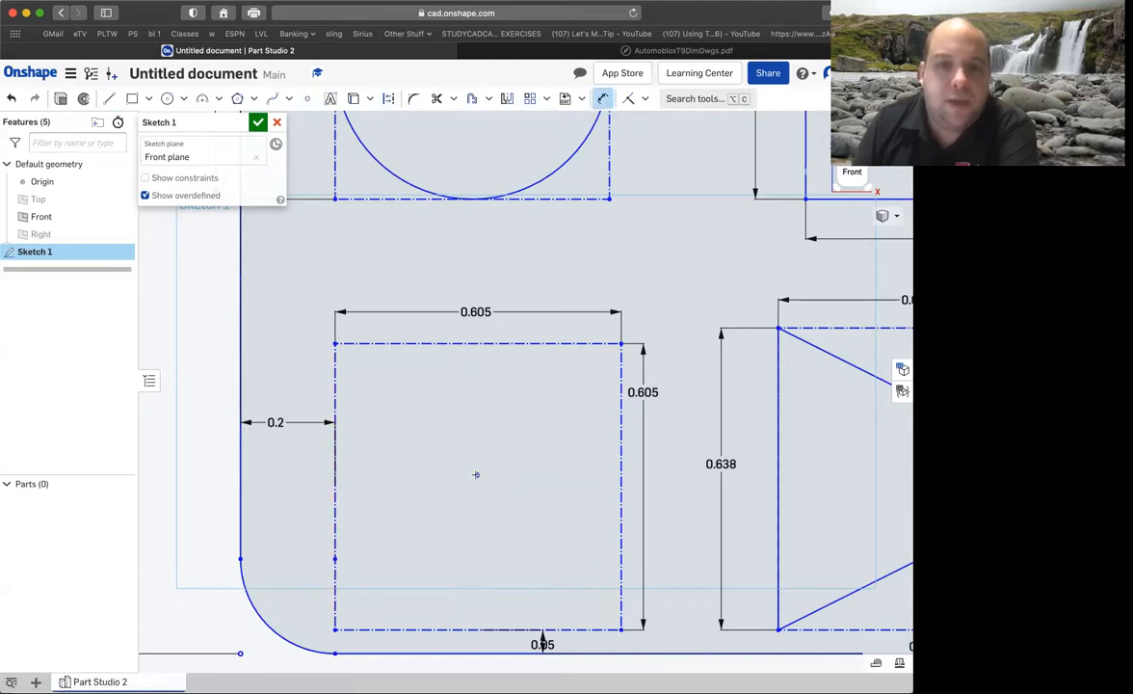
left_click(336, 479)
left_click(476, 474)
left_click(347, 432)
key("BackSpace")
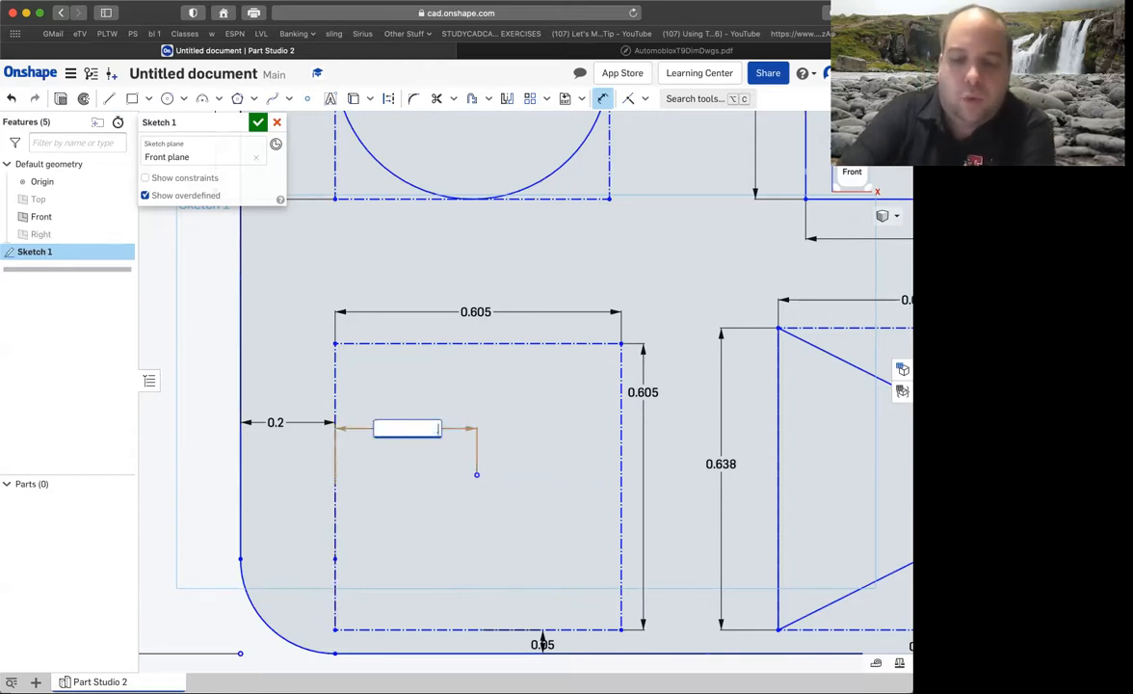
type(".605/2")
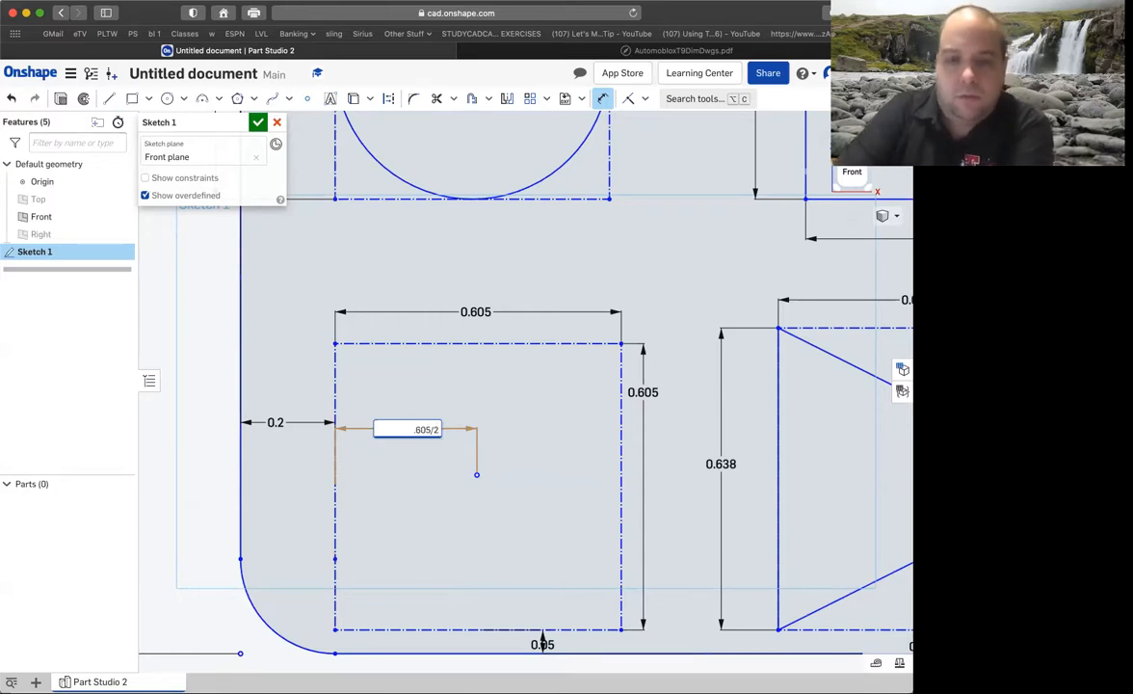
key("Return")
Dimension the center point's height above the construction square's bottom side as .605/2.
left_click(478, 475)
left_click(482, 629)
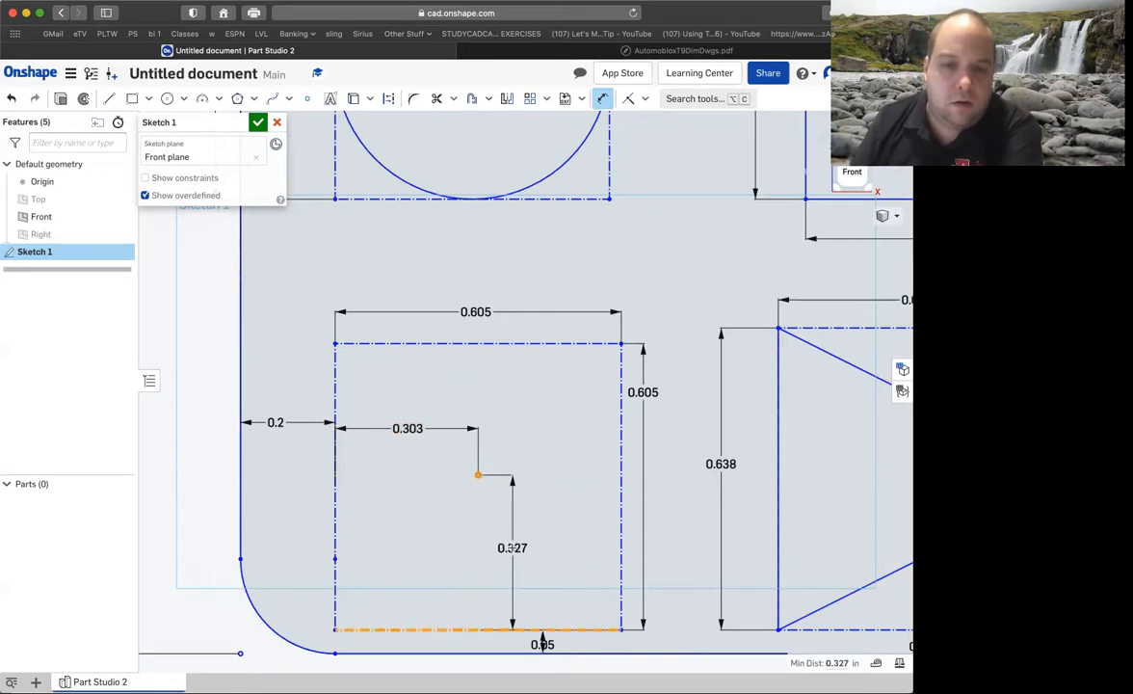
left_click(515, 547)
key("BackSpace")
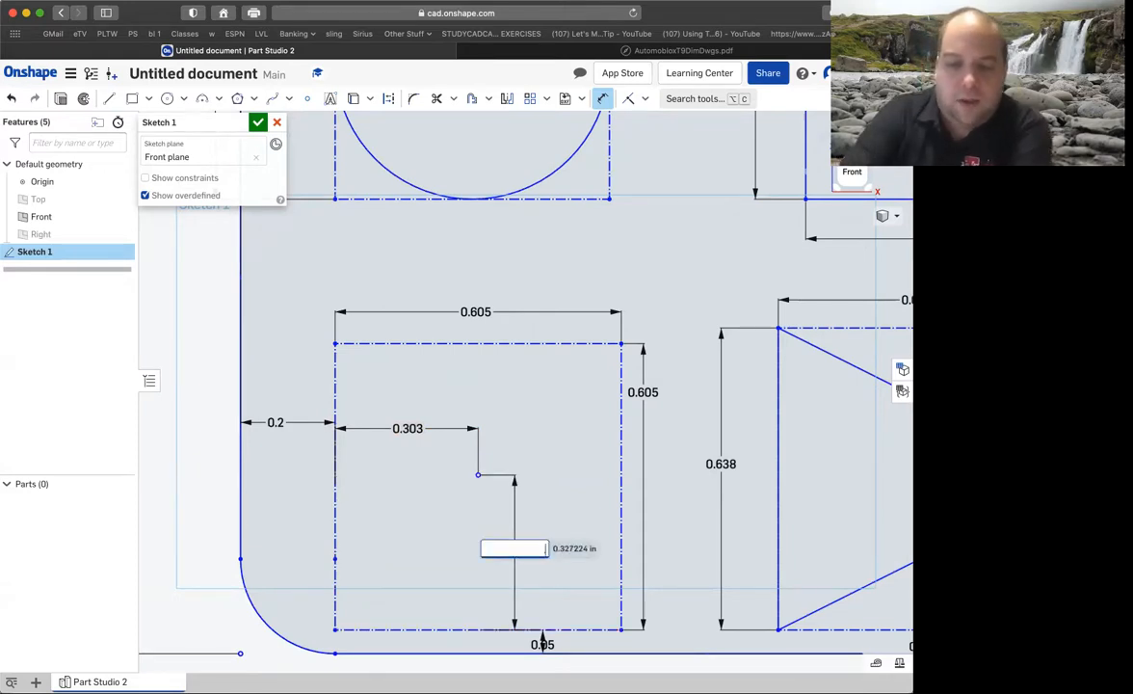
type(".605/2")
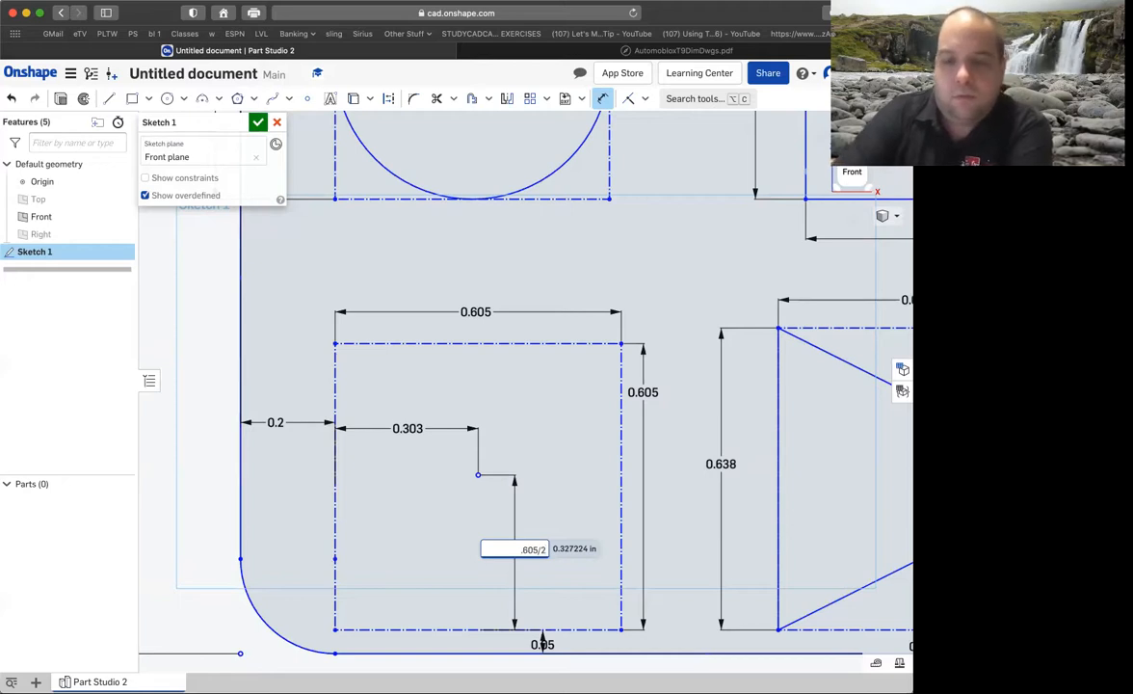
key("Return")
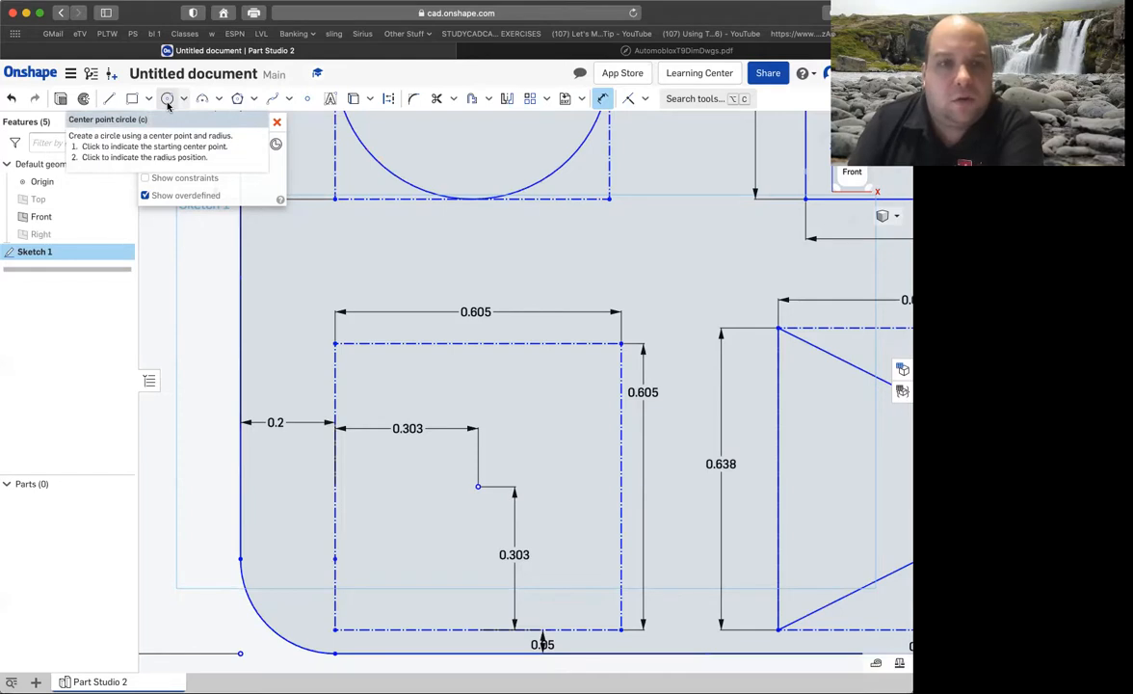
Draw a five-sided circumscribed polygon centered on the point, with its lower vertex at the midpoint of the square's bottom side.
left_click(253, 100)
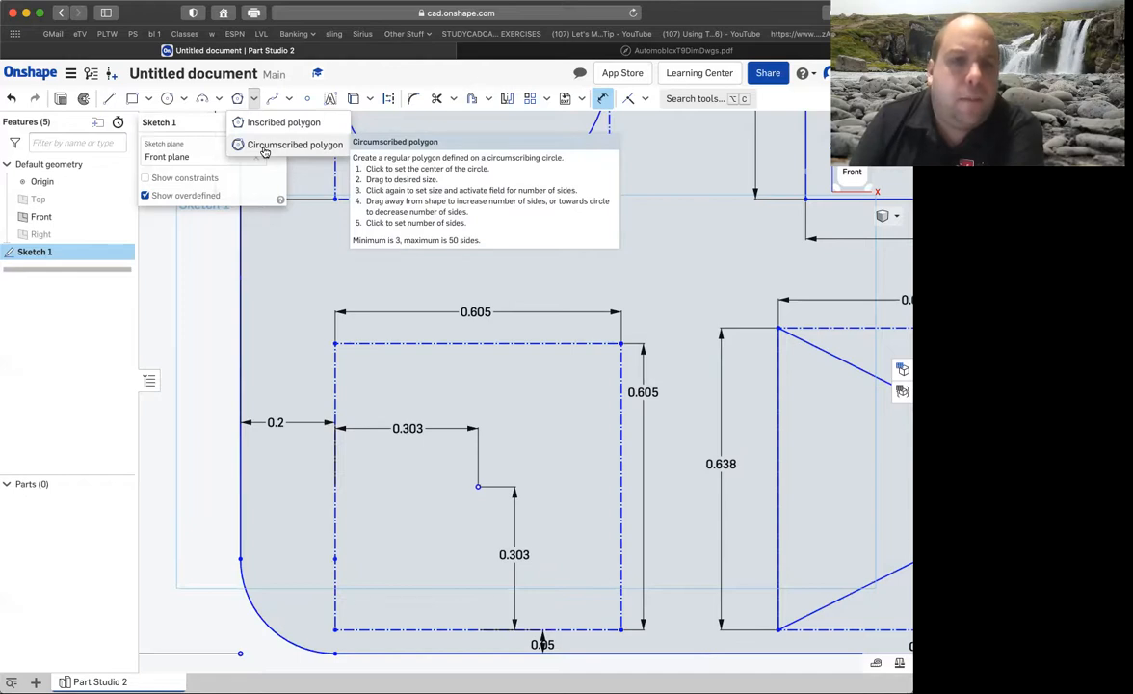
left_click(265, 146)
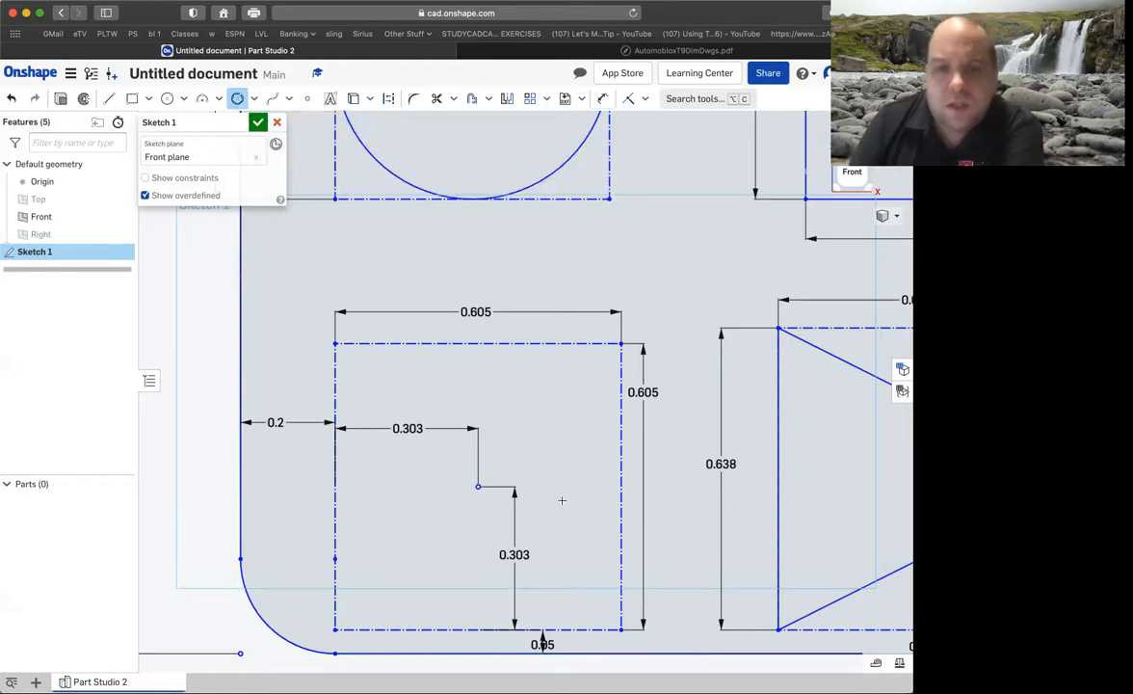
left_click(478, 487)
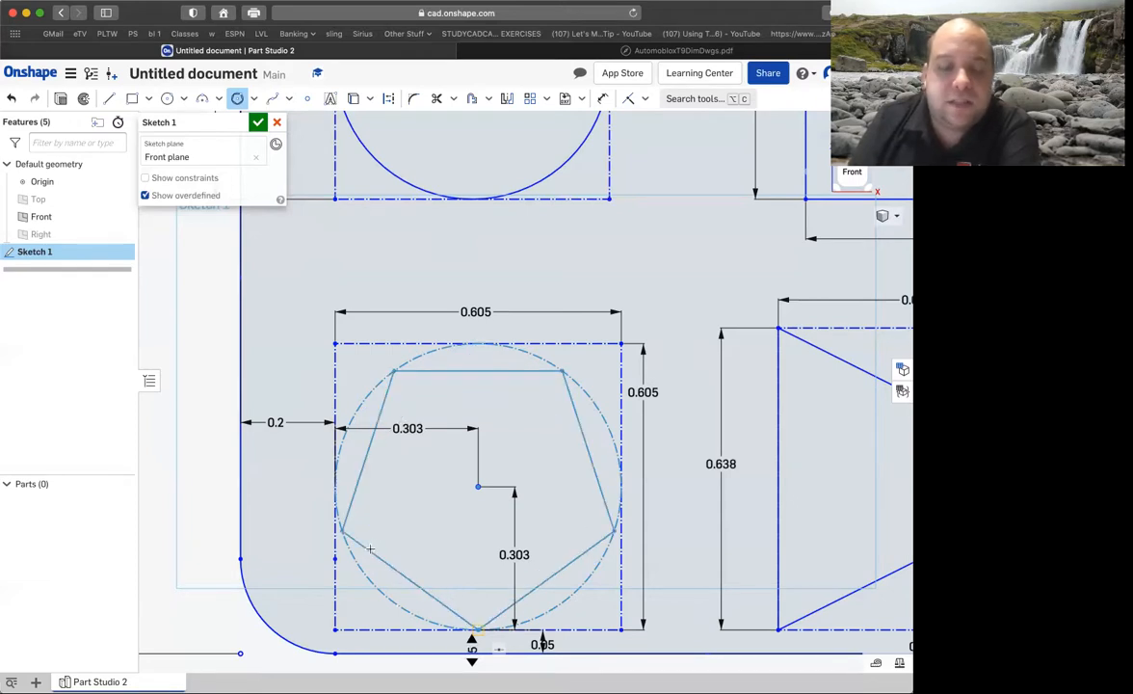
left_click(370, 548)
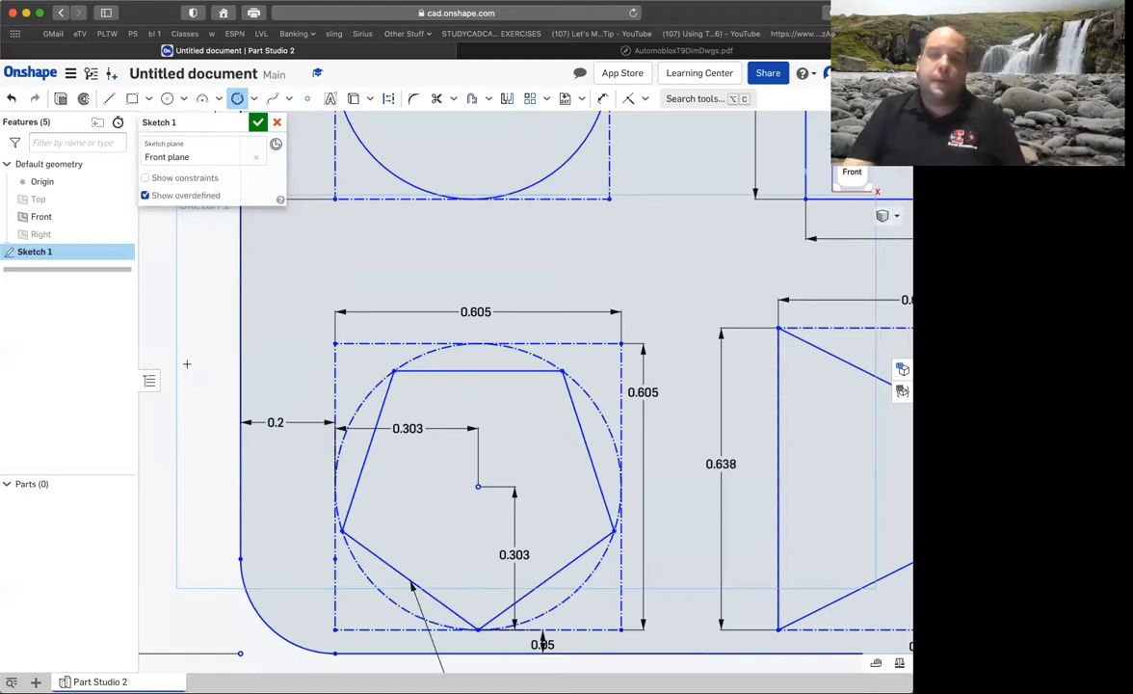
left_click(558, 54)
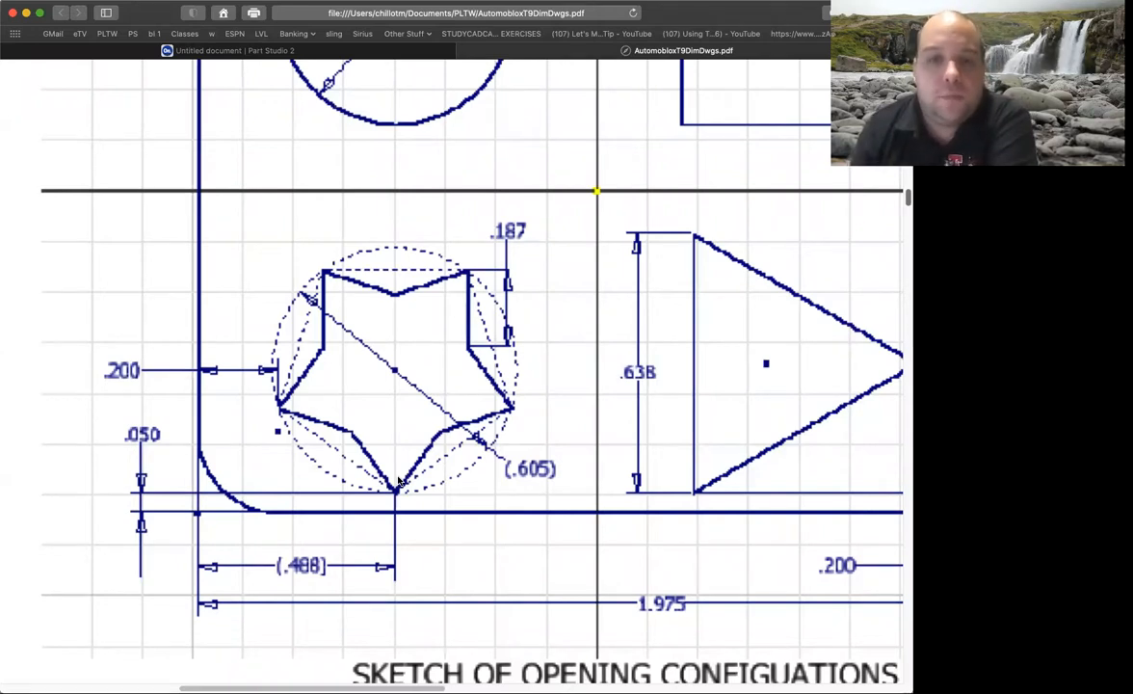
left_click(301, 54)
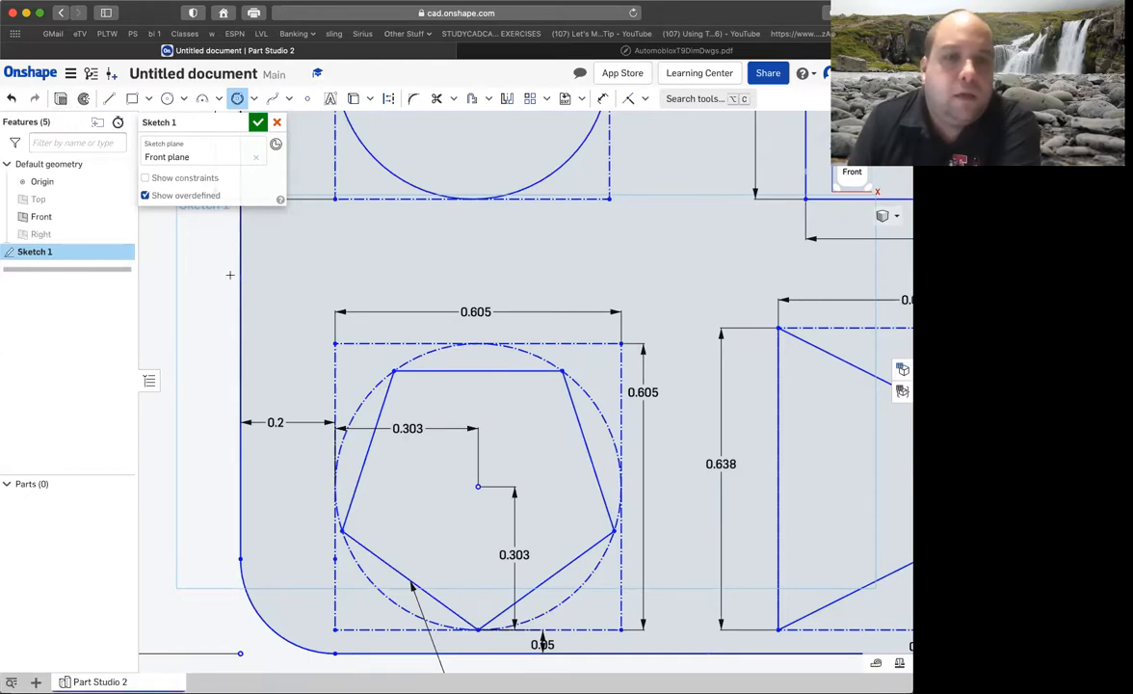
key("Escape")
left_click_drag(302, 324, 655, 607)
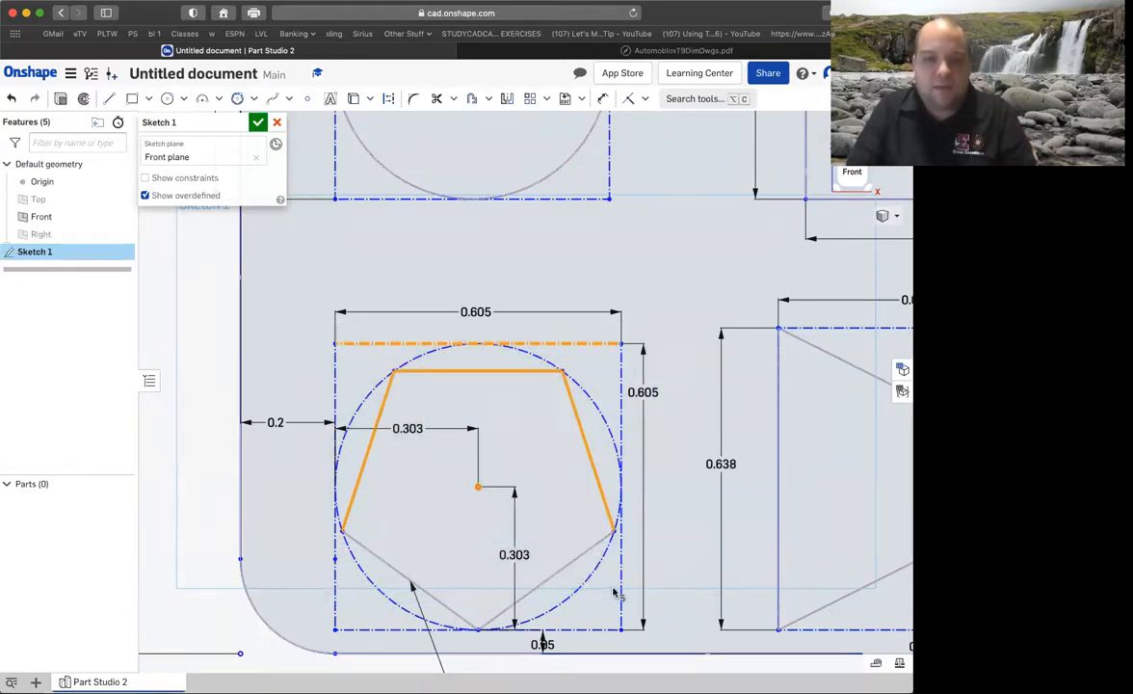
right_click(567, 571)
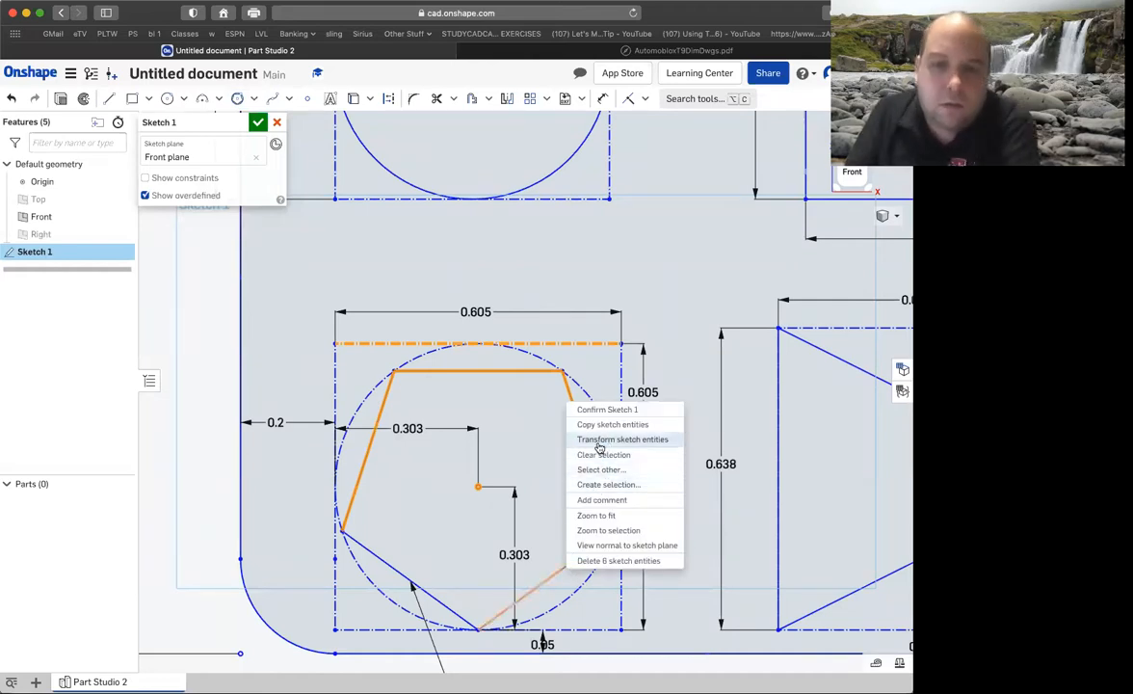
left_click(470, 499)
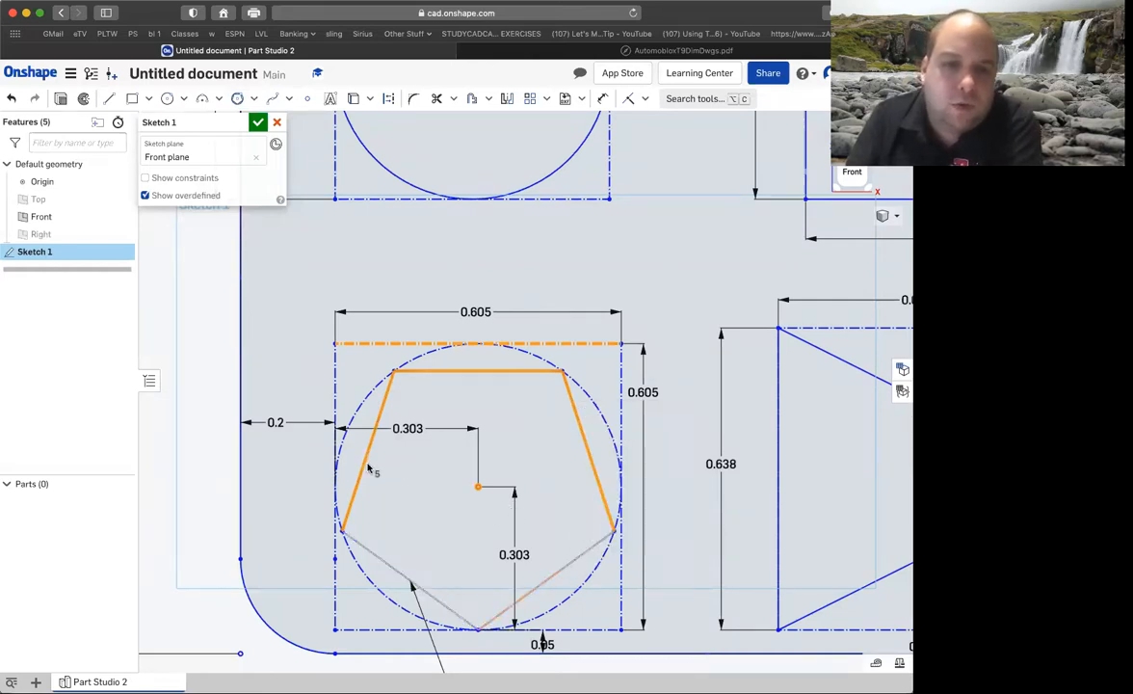
right_click(368, 467)
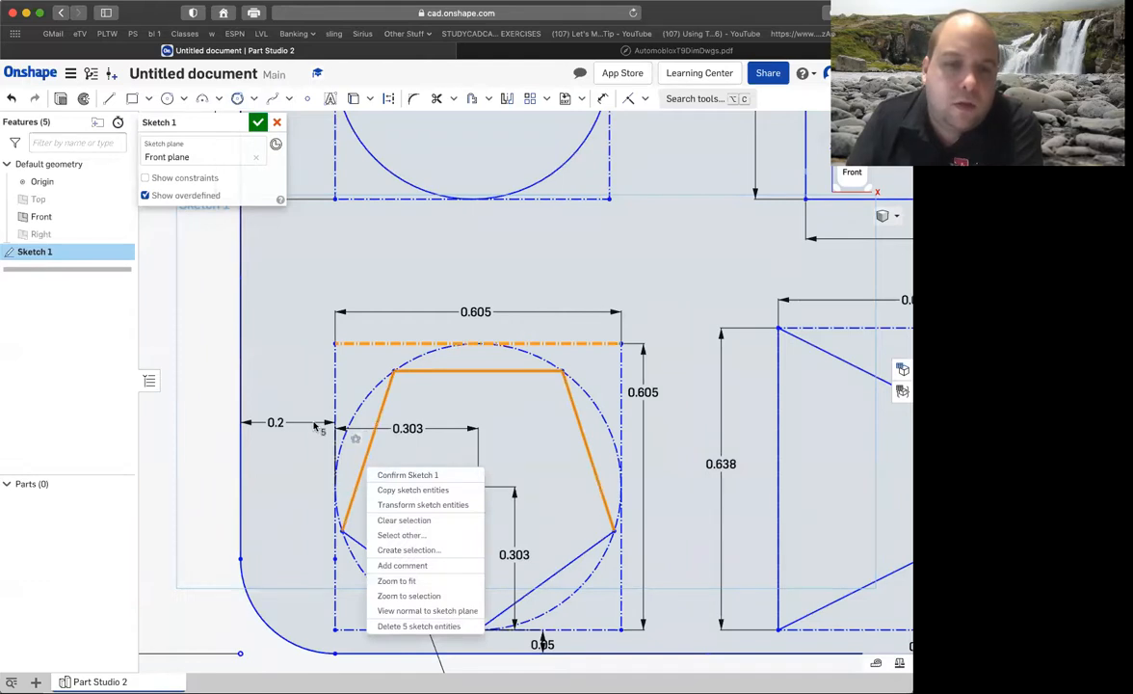
left_click(288, 388)
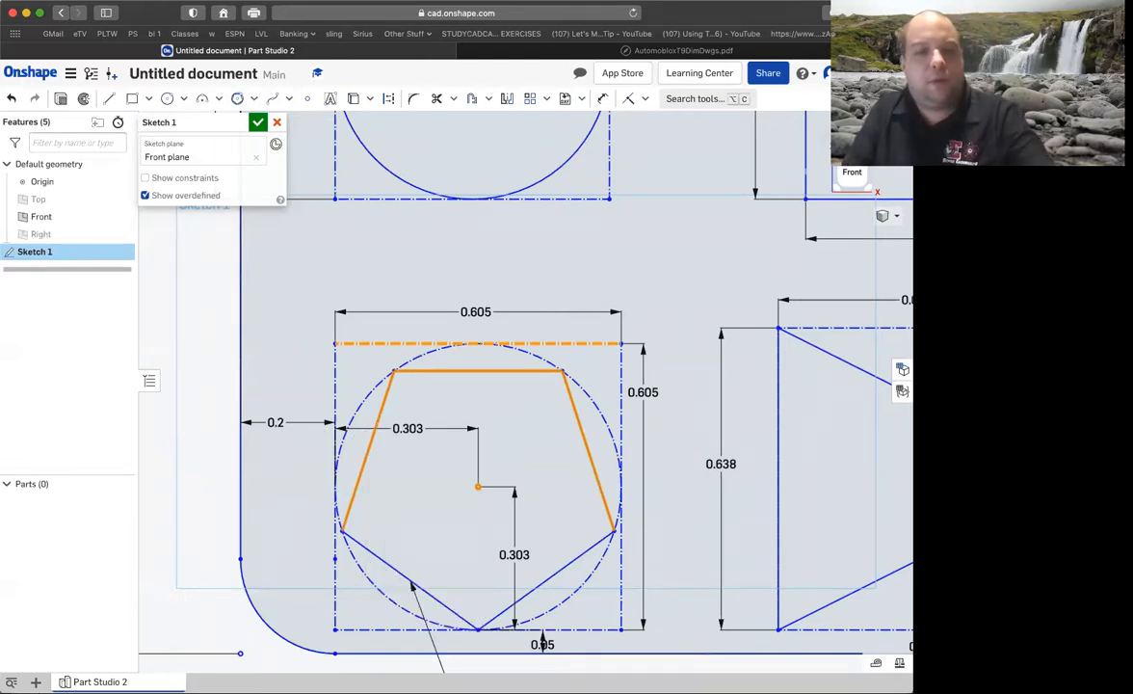
left_click(300, 397)
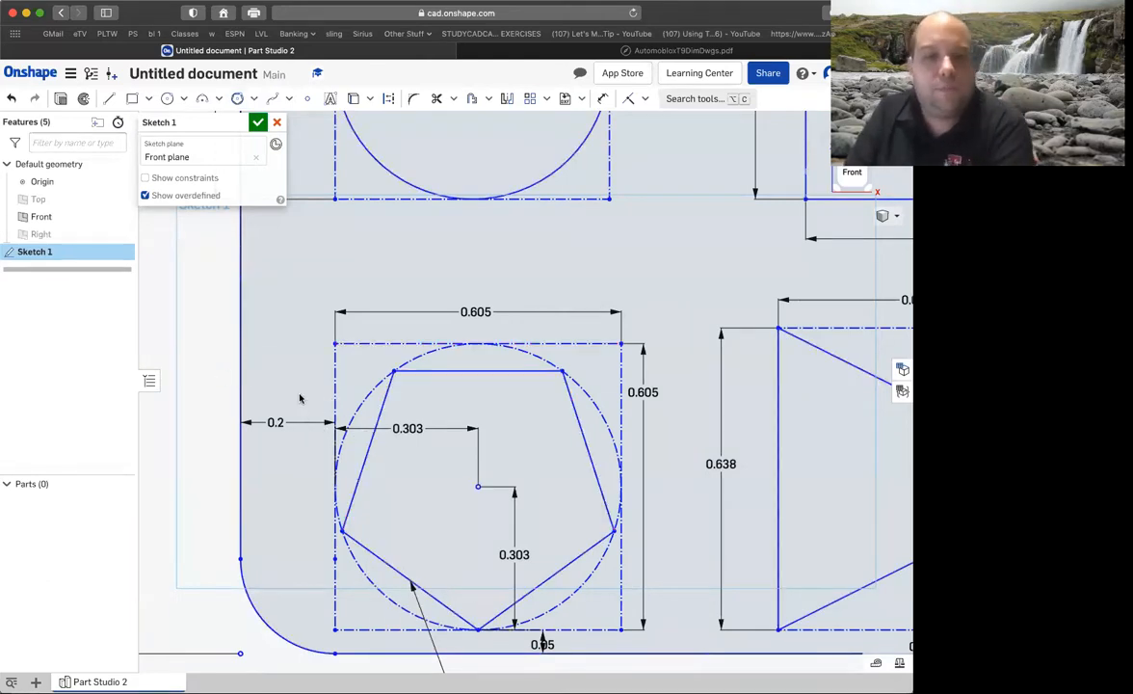
Convert the five sides of the pentagon to construction lines one by one, and clear the selection.
right_click(371, 452)
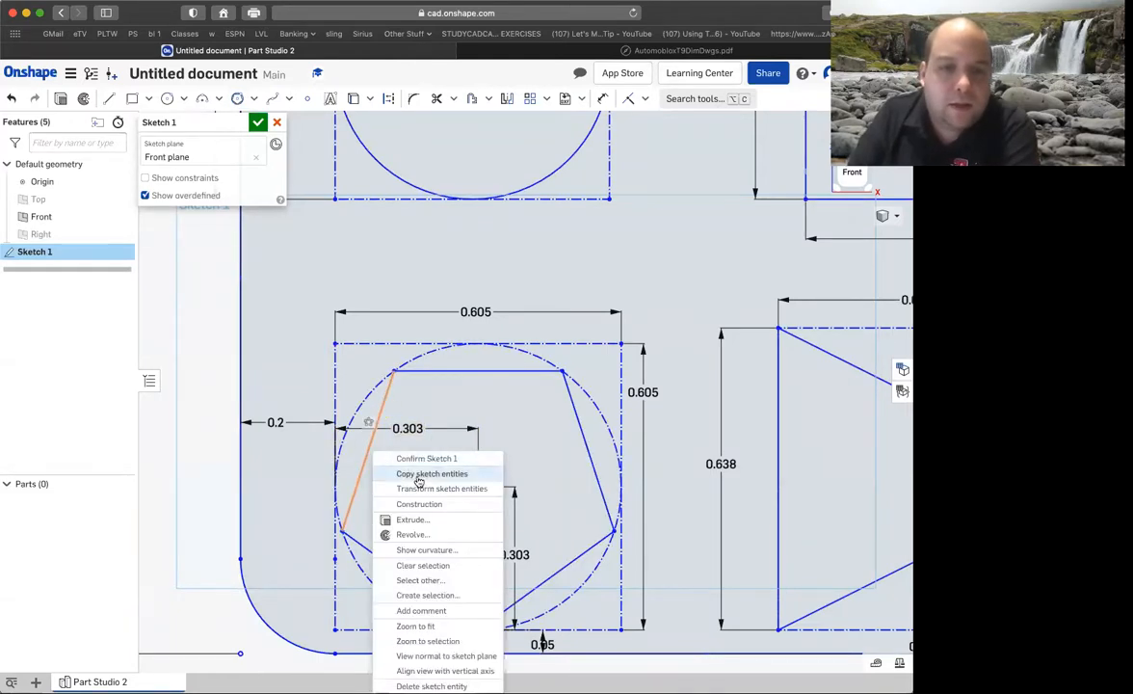
left_click(436, 505)
left_click(453, 371)
right_click(497, 386)
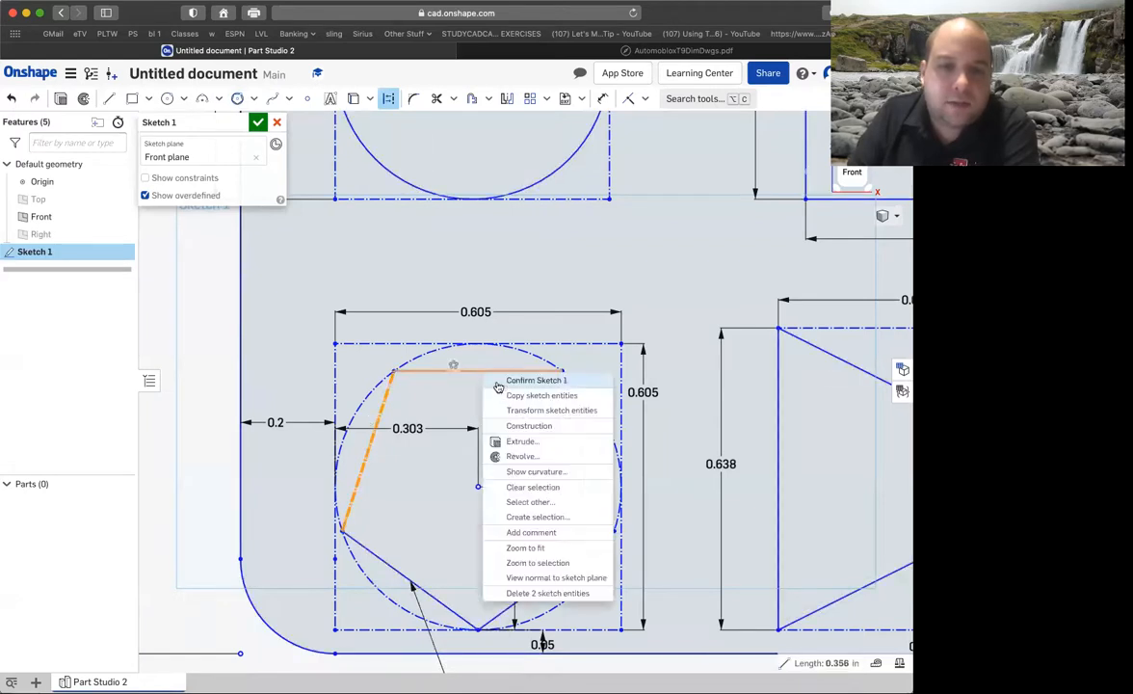
left_click(534, 427)
left_click(576, 409)
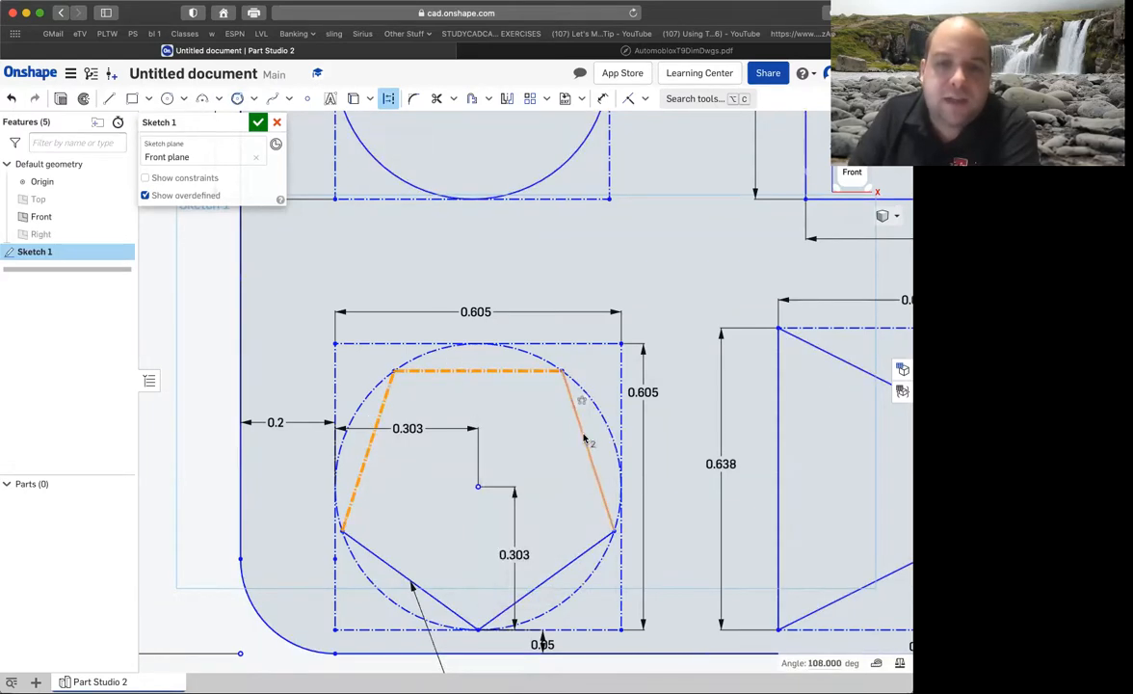
right_click(583, 436)
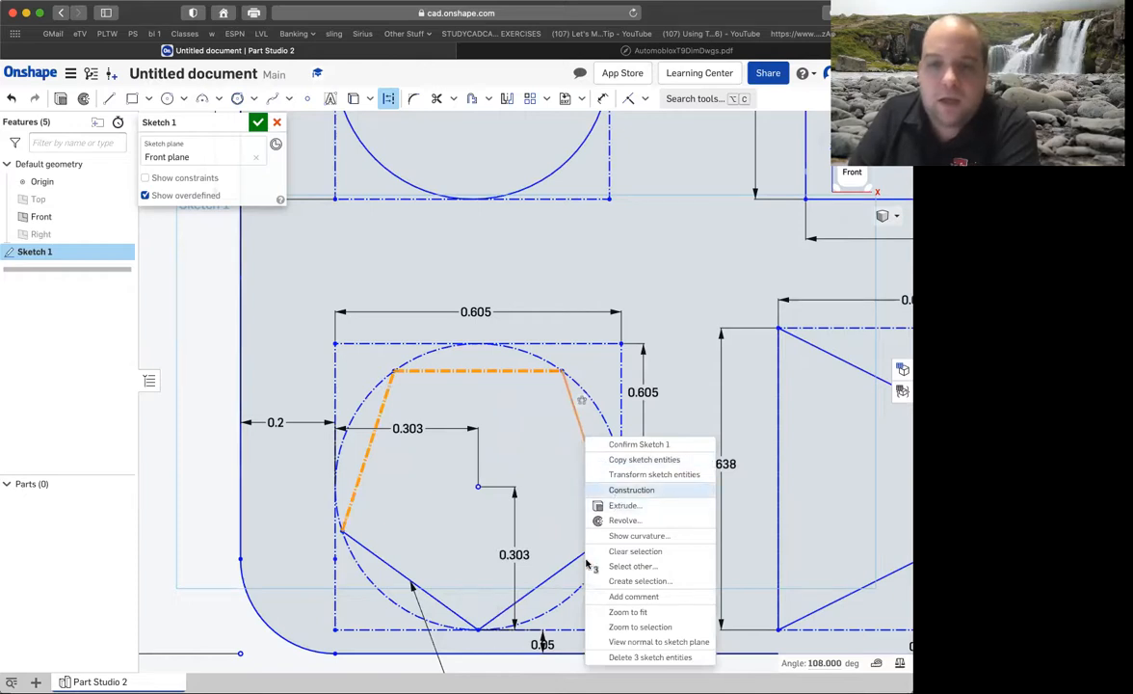
left_click(621, 490)
right_click(571, 566)
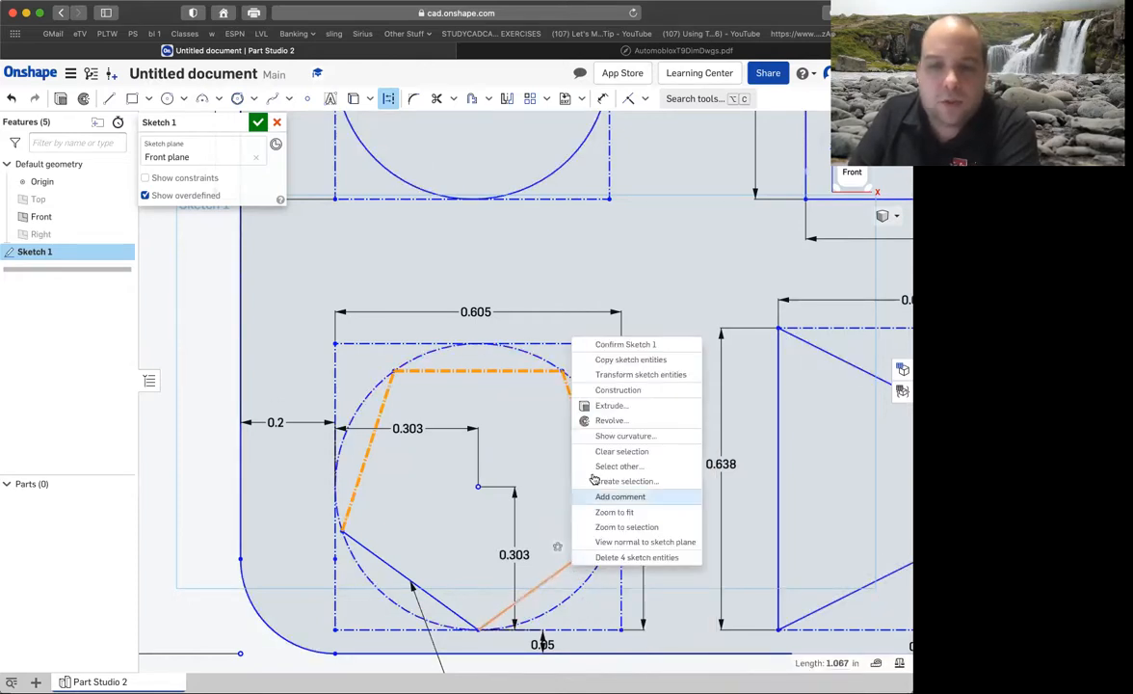
left_click(619, 389)
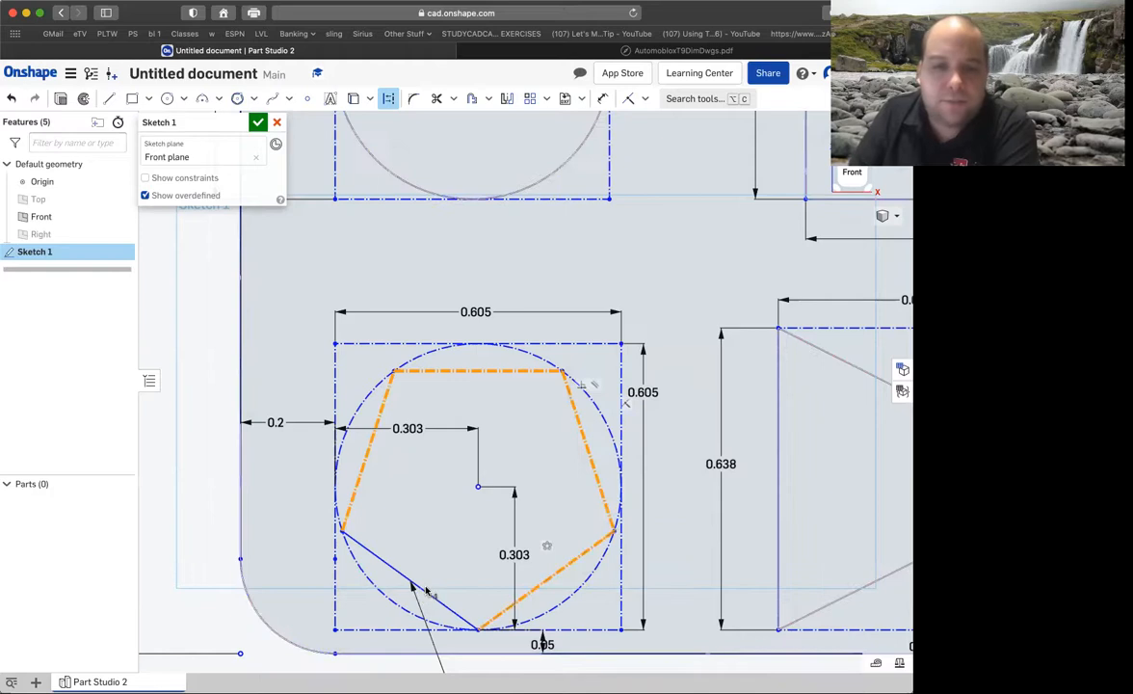
right_click(409, 575)
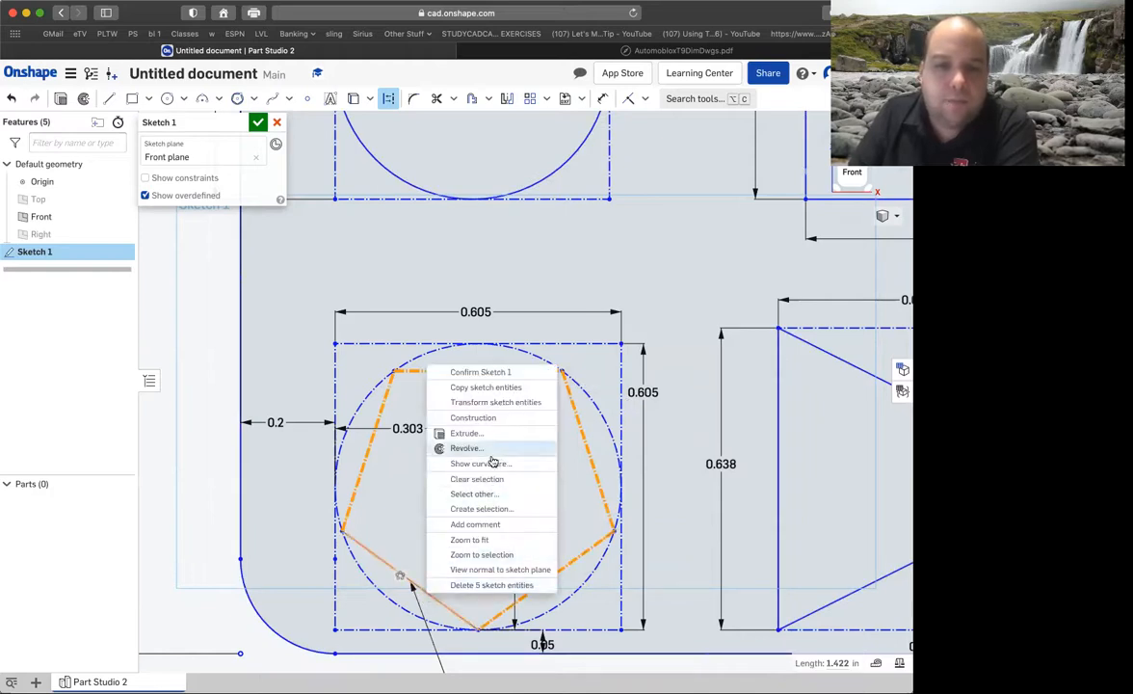
left_click(482, 422)
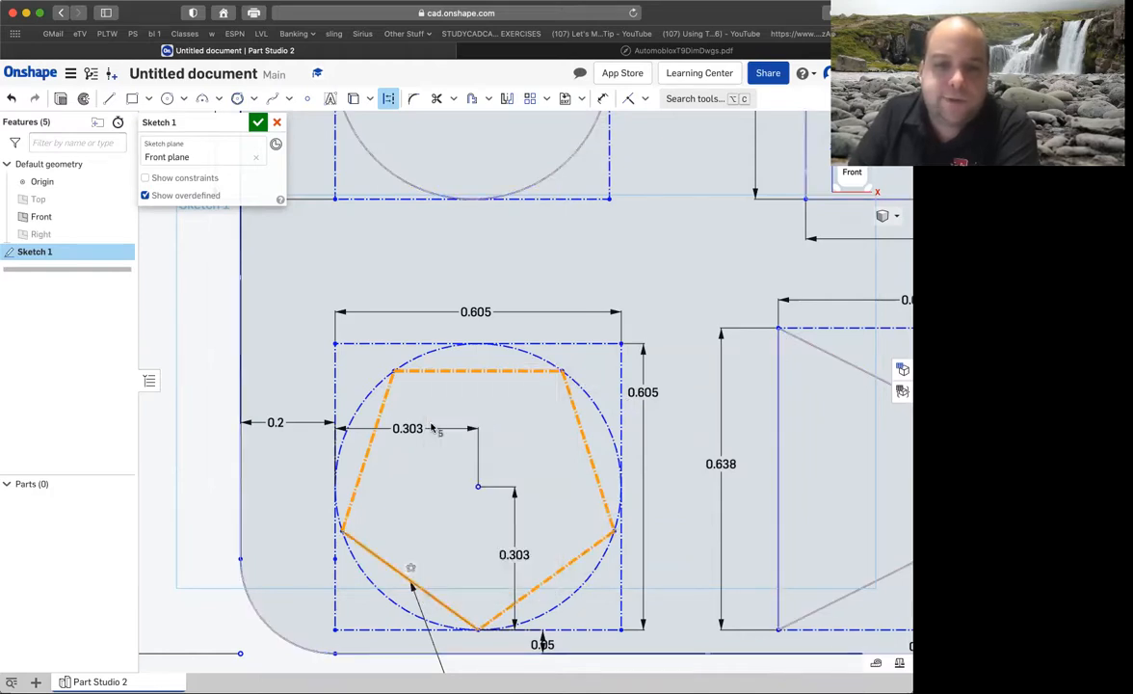
left_click(203, 387)
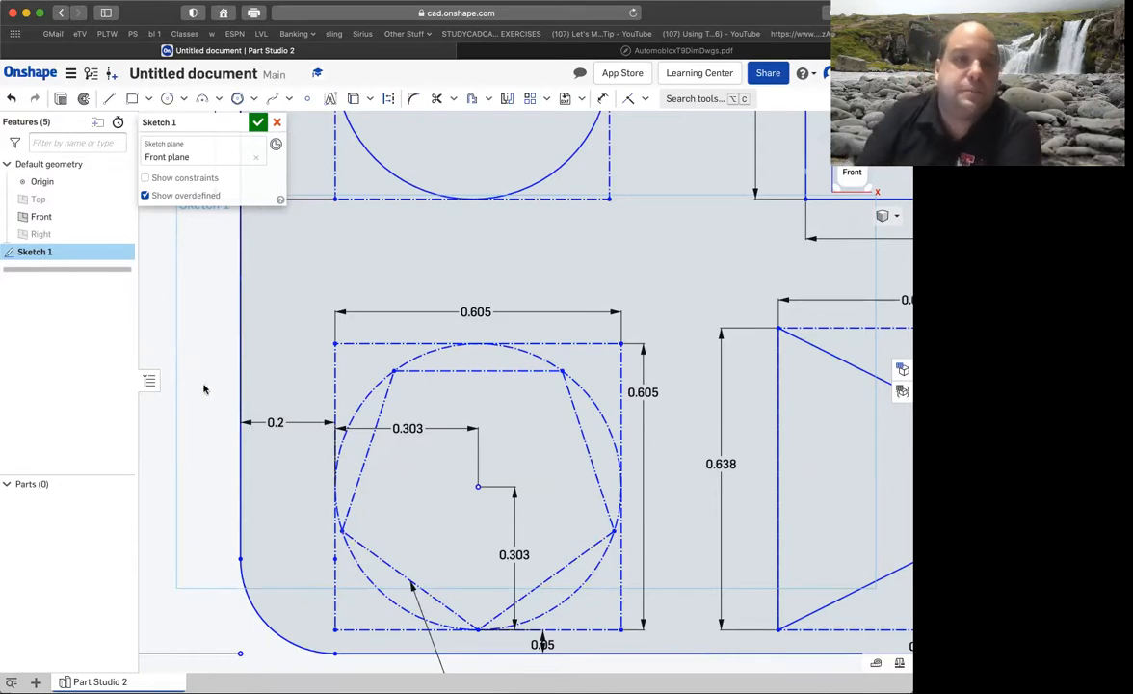
Draw the star's top notch between the pentagon's upper vertices and a vertical line down from the upper-right vertex, each line about 0.187 in long.
left_click(109, 99)
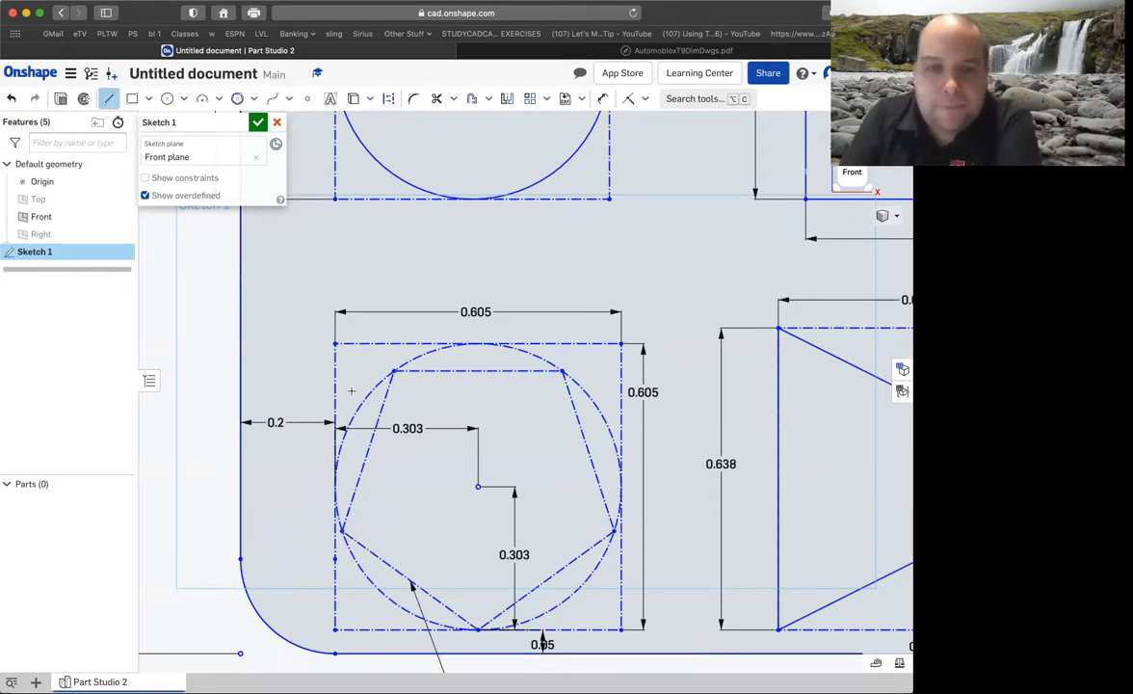
left_click(392, 370)
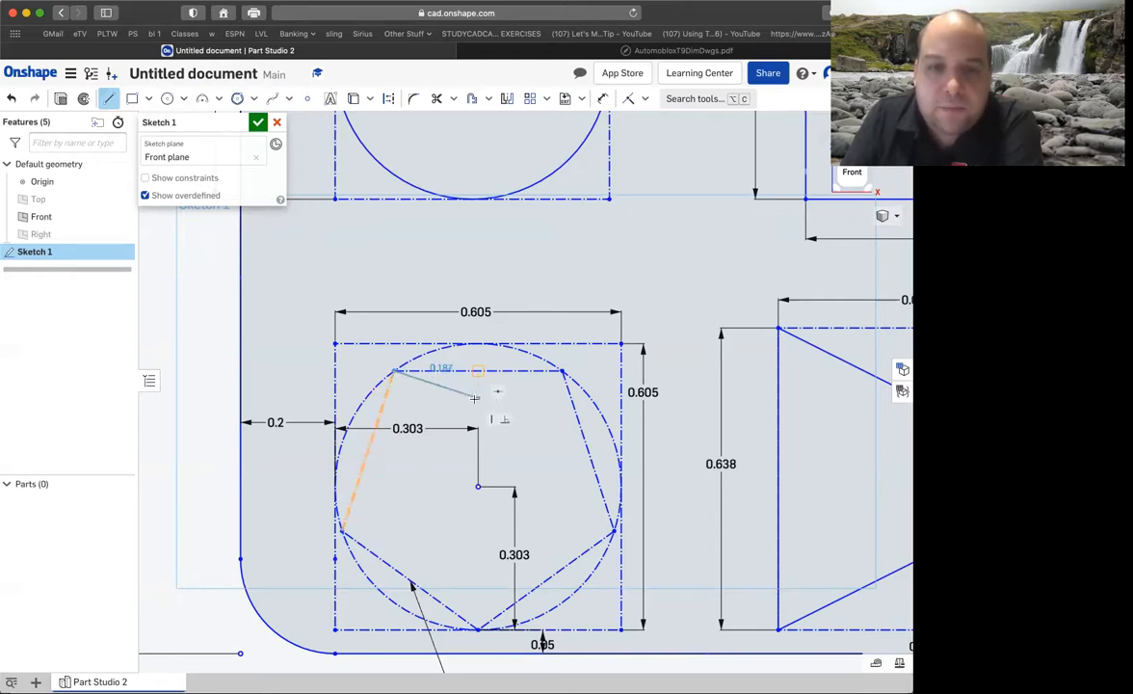
left_click(475, 397)
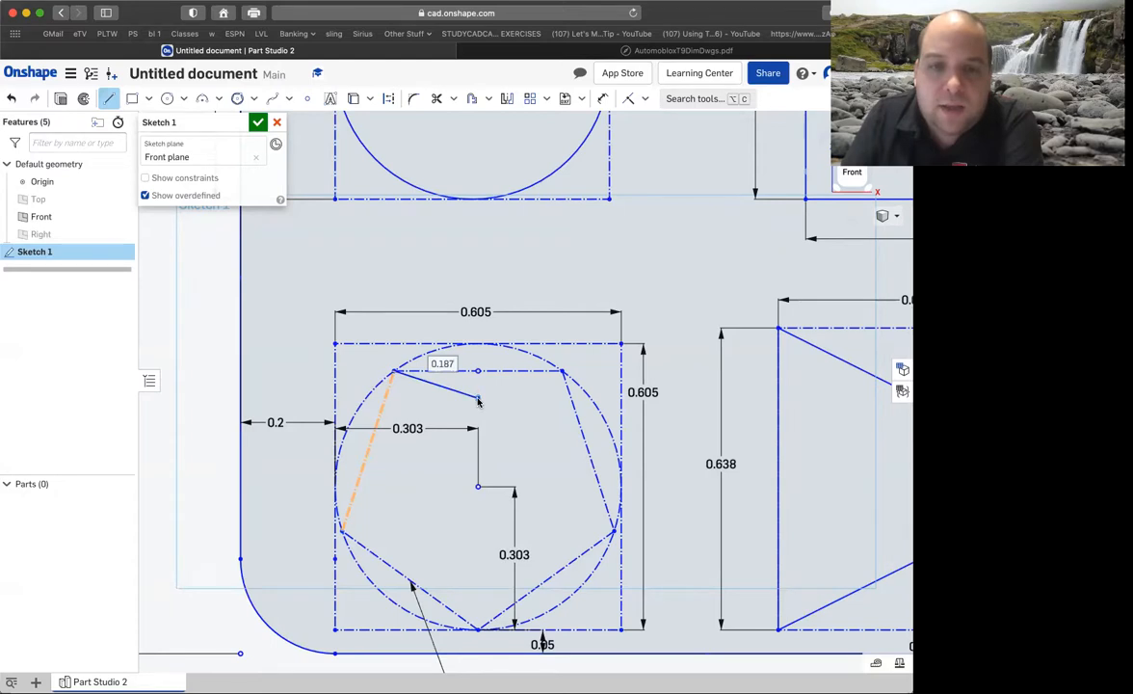
left_click(561, 371)
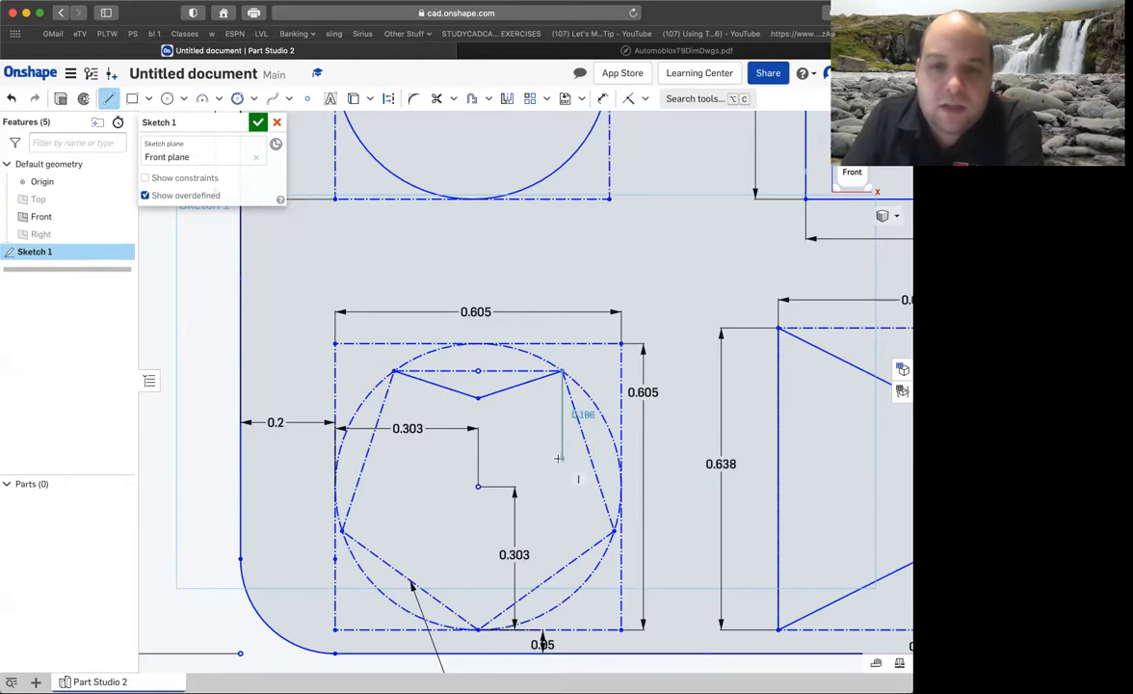
left_click(562, 458)
left_click(540, 51)
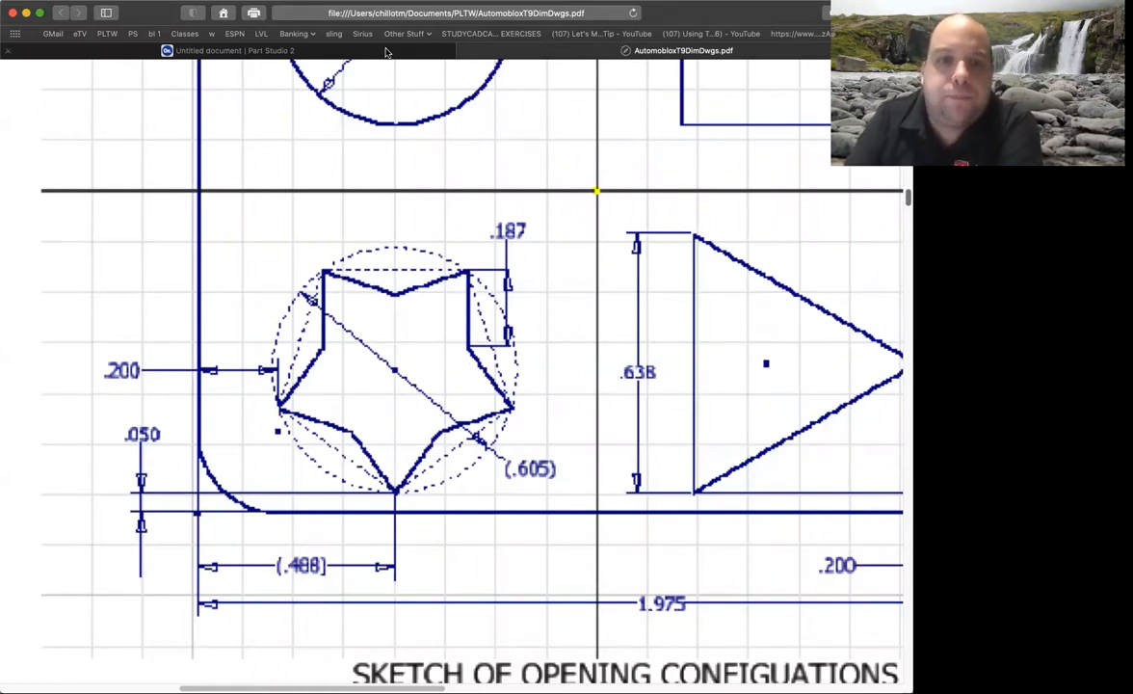
left_click(385, 52)
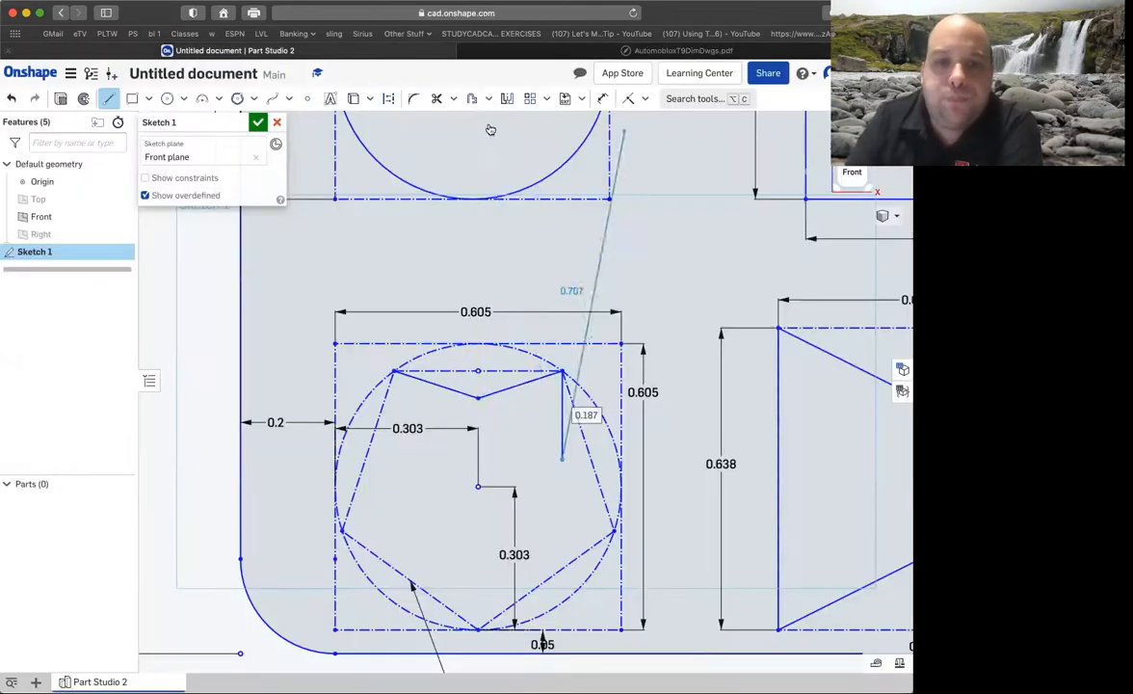
Continue the star outline through the right, bottom and left pentagon vertices with lines about 0.187 in long, closing it at the upper-left vertex.
left_click(614, 530)
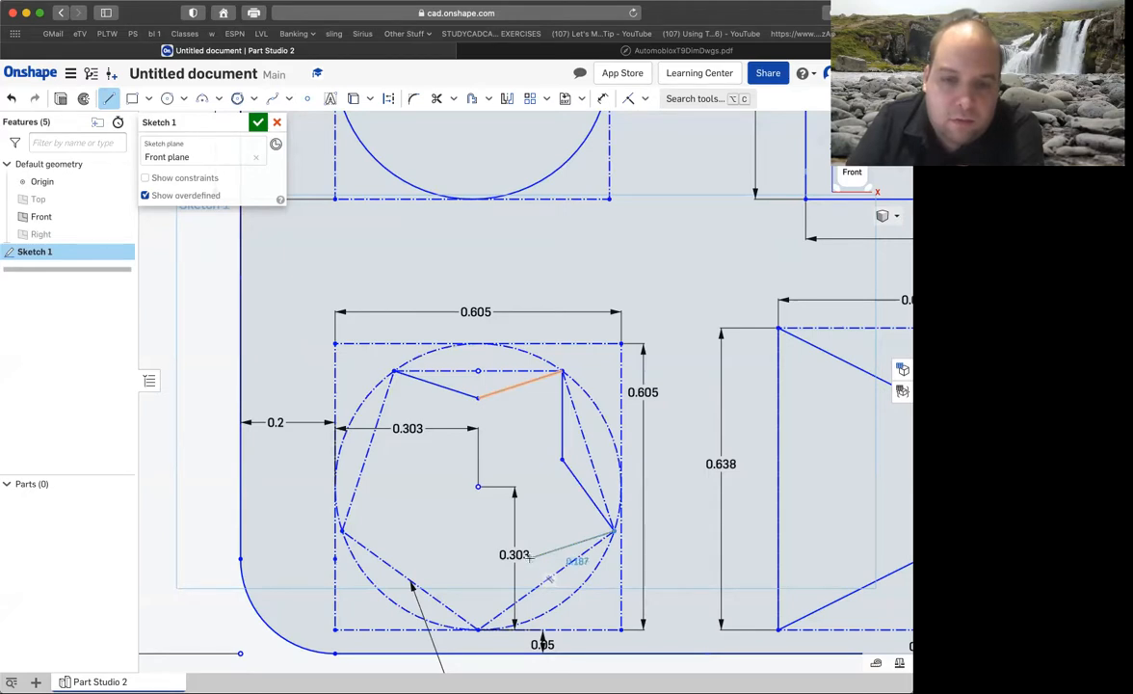
left_click(528, 557)
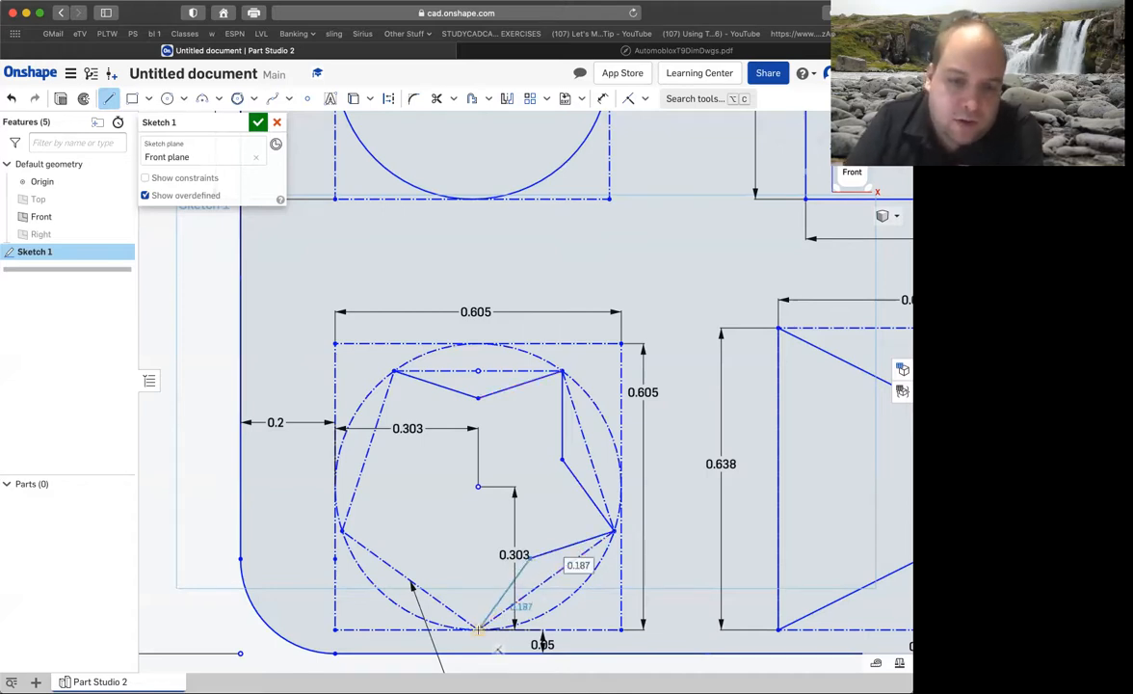
left_click(478, 629)
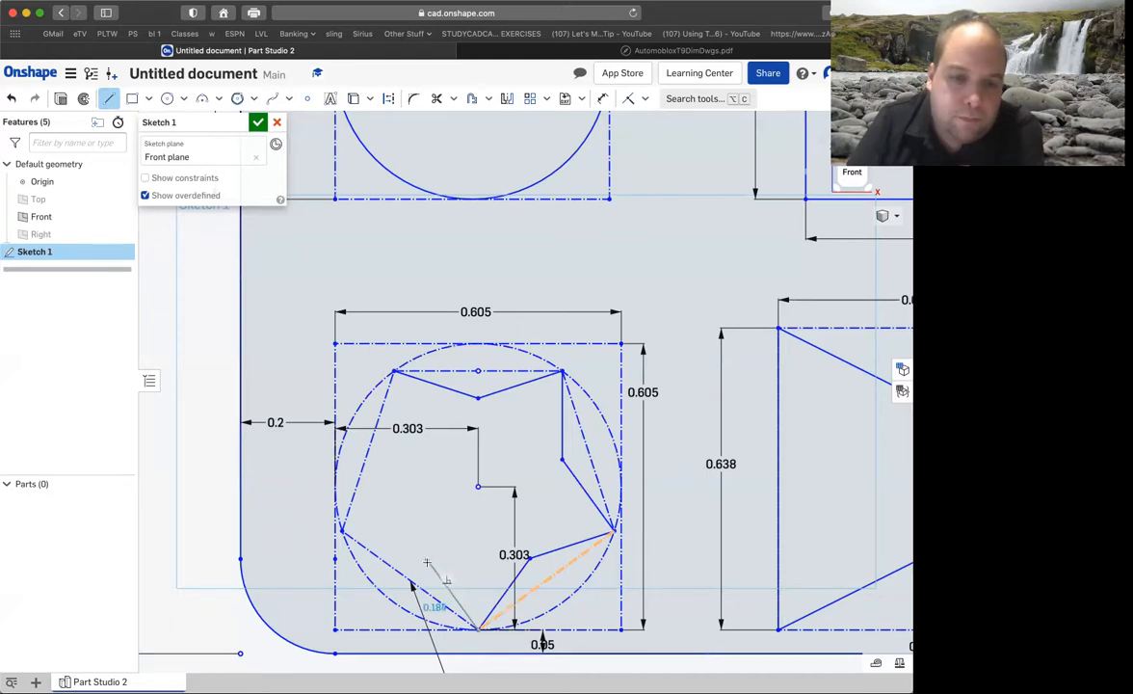
left_click(426, 559)
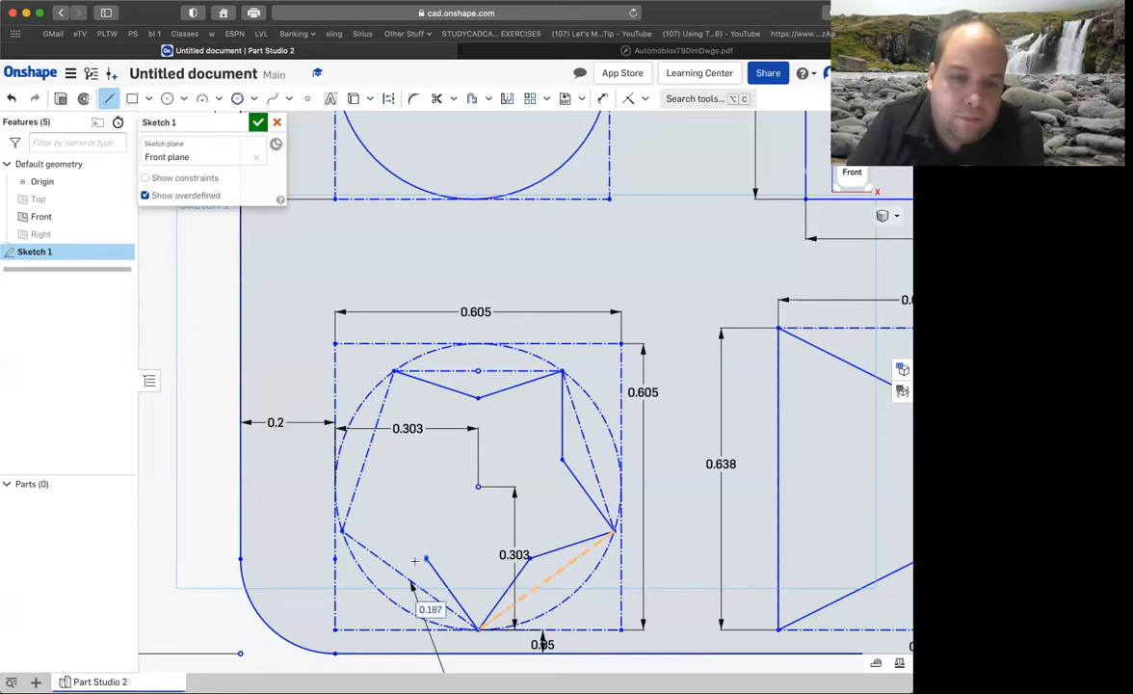
left_click(342, 531)
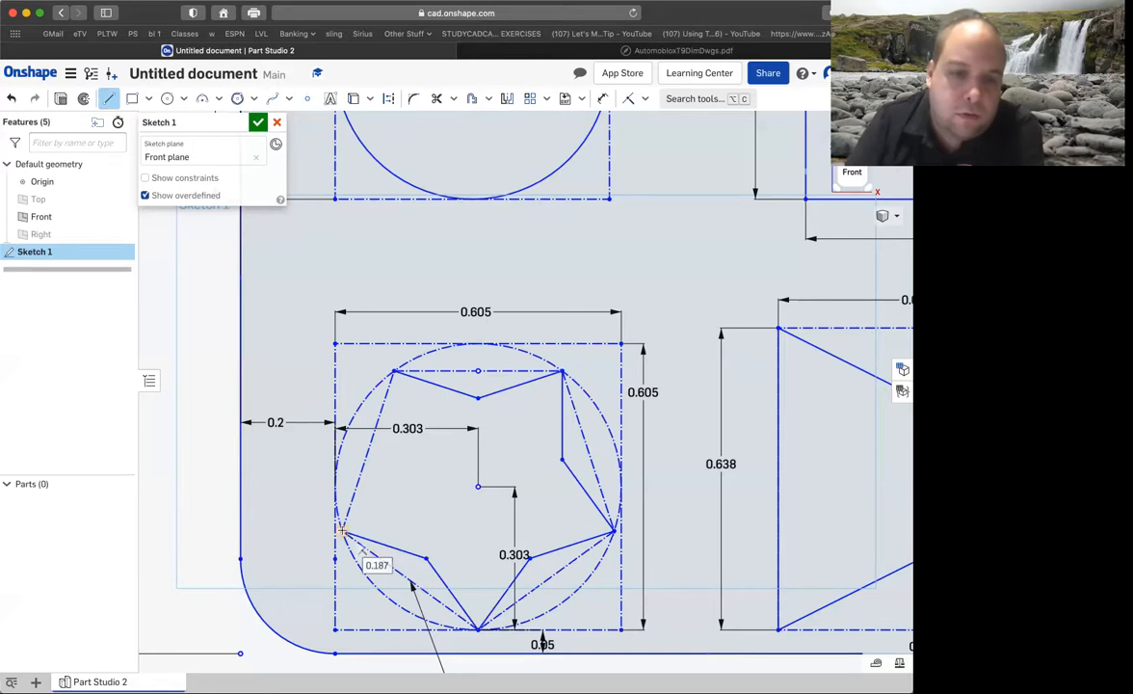
left_click(395, 459)
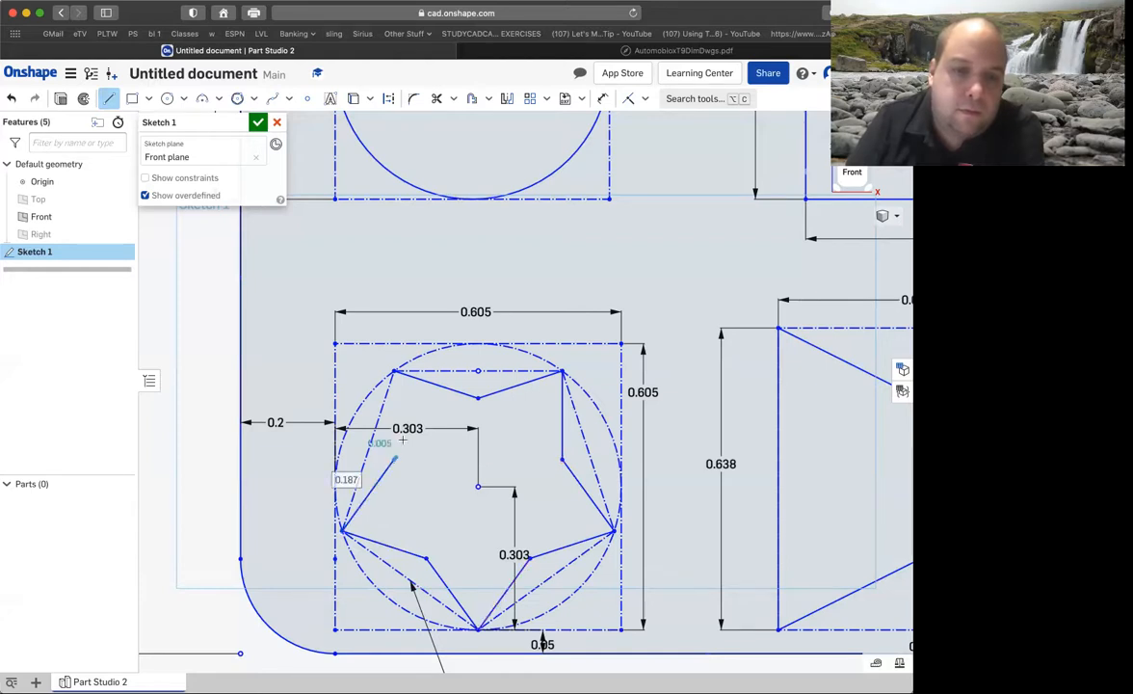
left_click(395, 371)
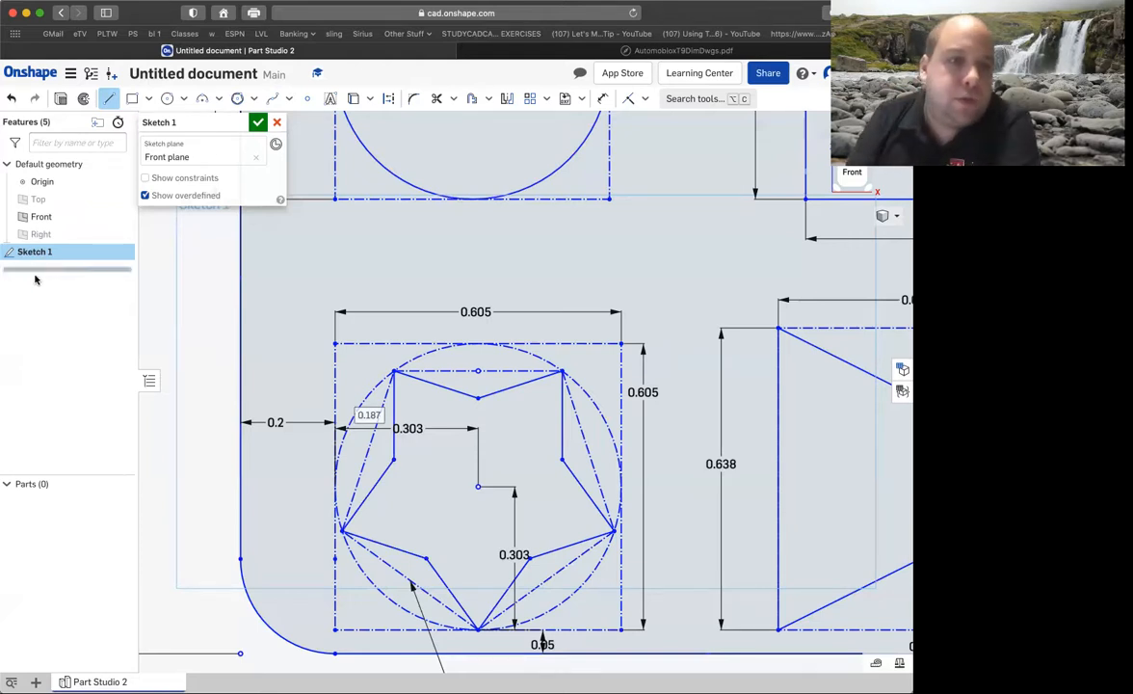
Confirm Sketch 1 and show the finished passenger base sketch in an isometric view.
left_click(258, 123)
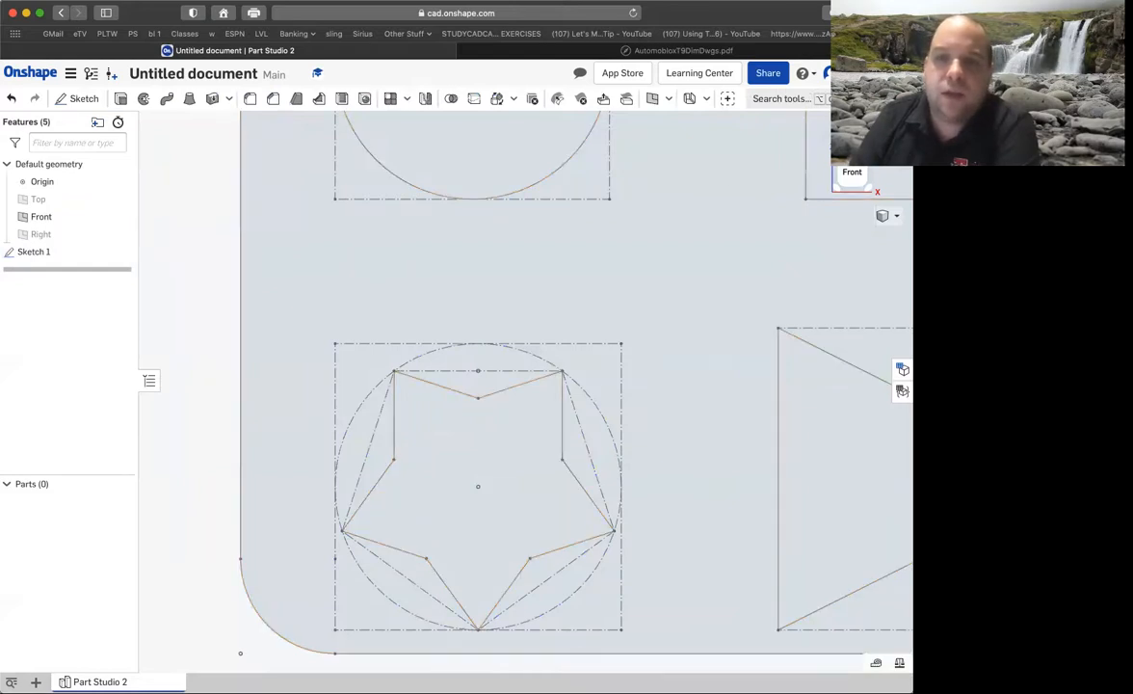
left_click(867, 156)
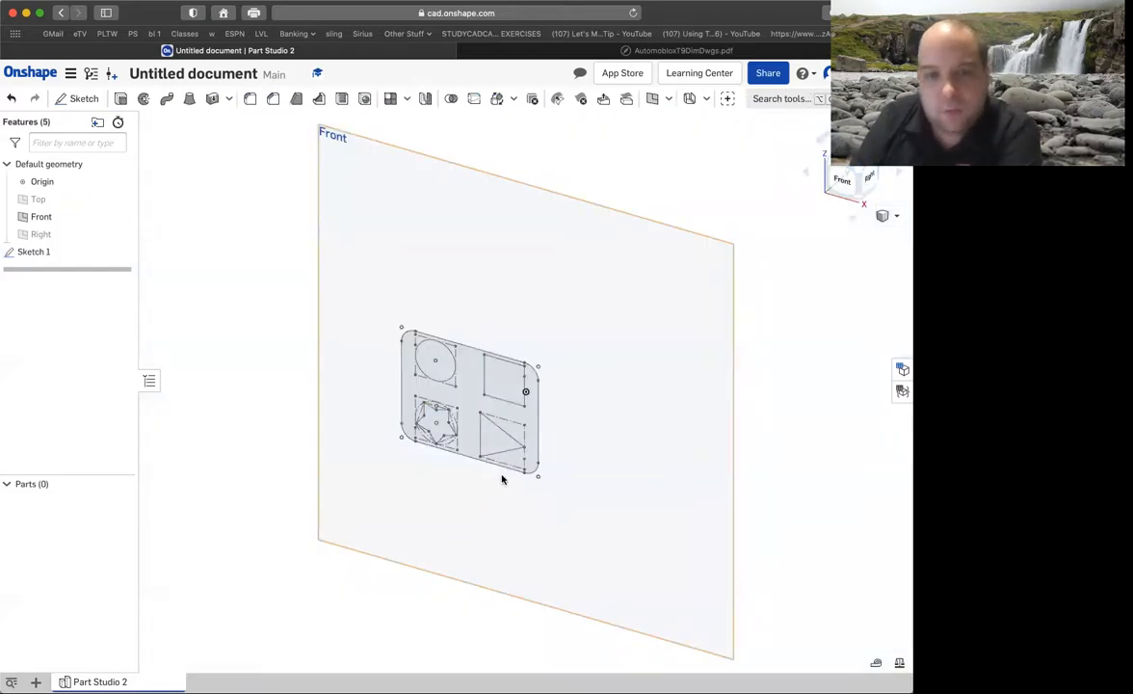
scroll(501, 479, "up", 5)
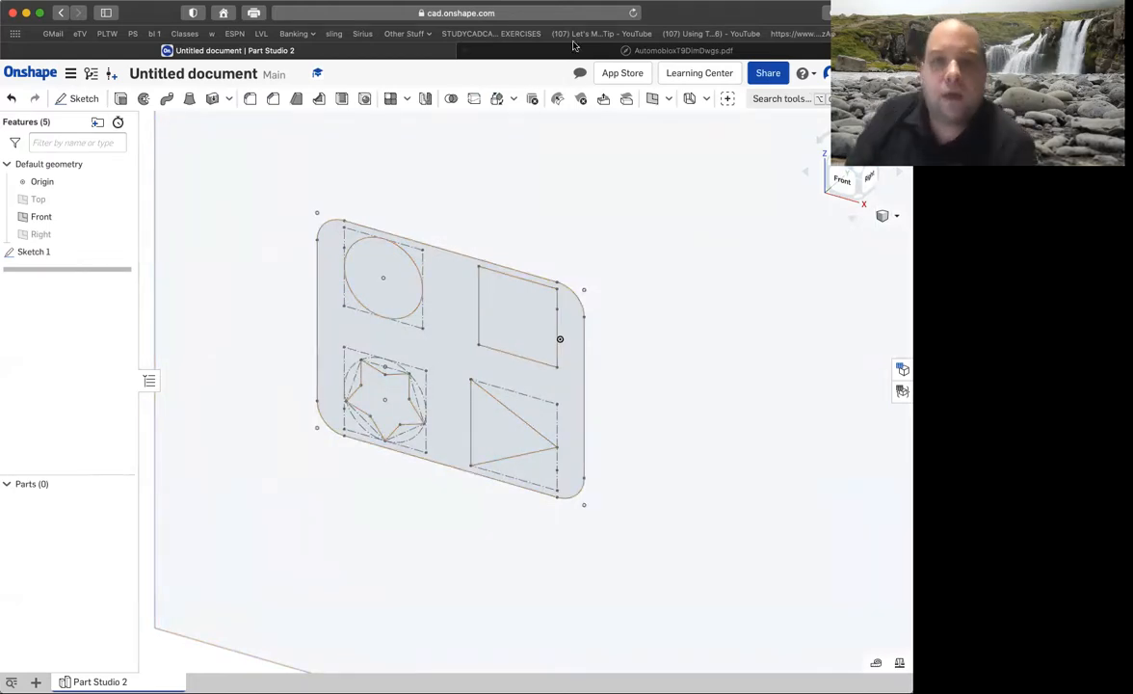
Switch to the AutomobloxT9DimDwgs.pdf drawing and examine the whole passenger base sheet.
left_click(521, 50)
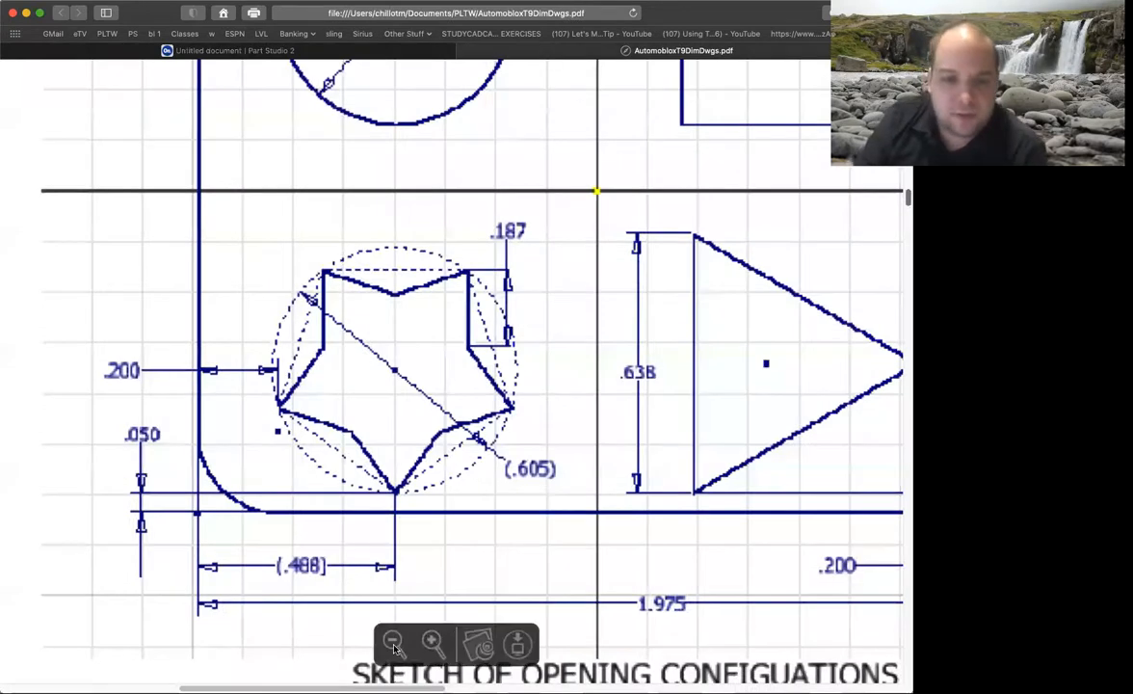
left_click(393, 642)
left_click(393, 642)
left_click(393, 643)
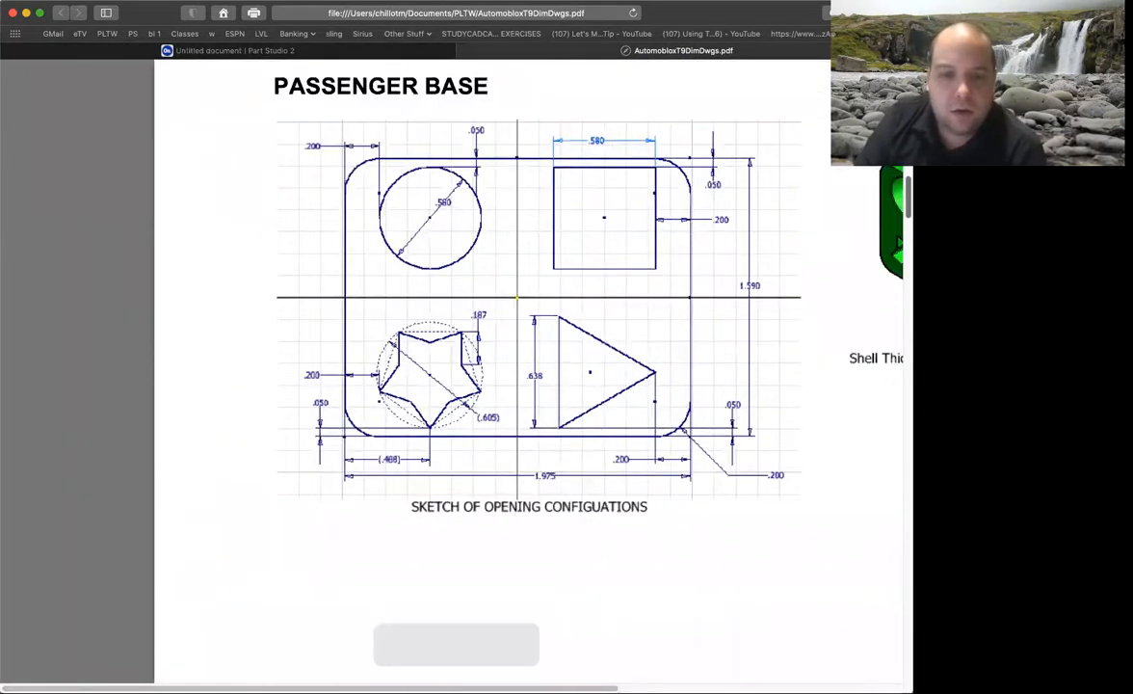
Return to the Onshape part studio and extrude the sketch region around the four openings 0.3 in as a new solid.
scroll(624, 612, "right", 5)
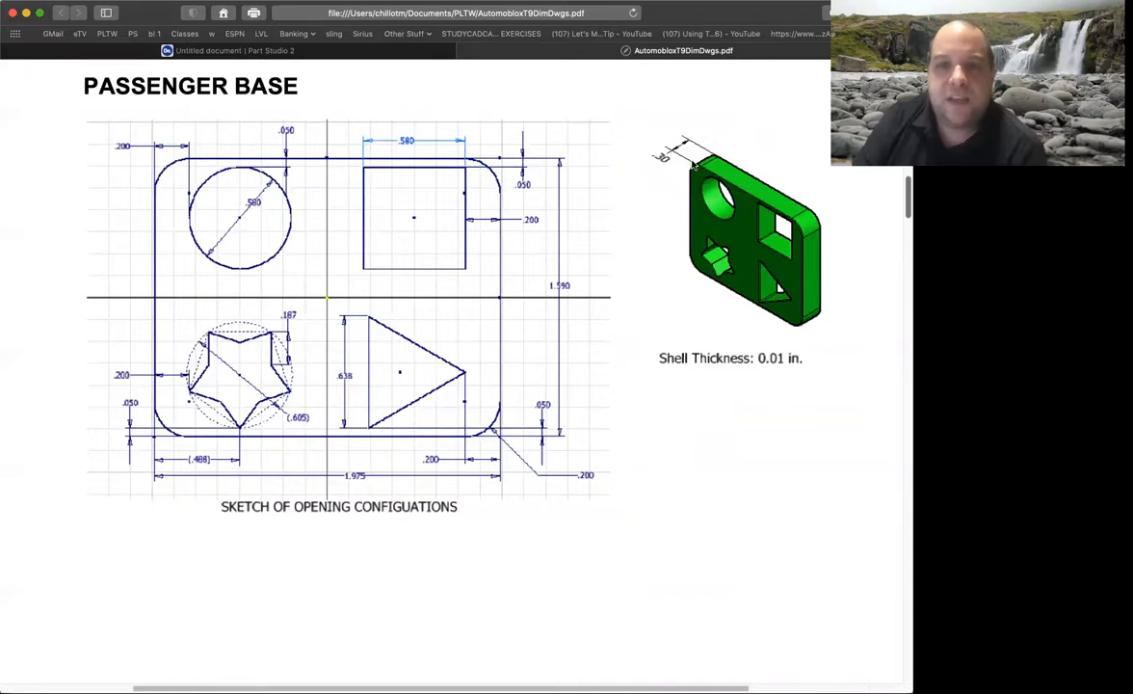
left_click(381, 54)
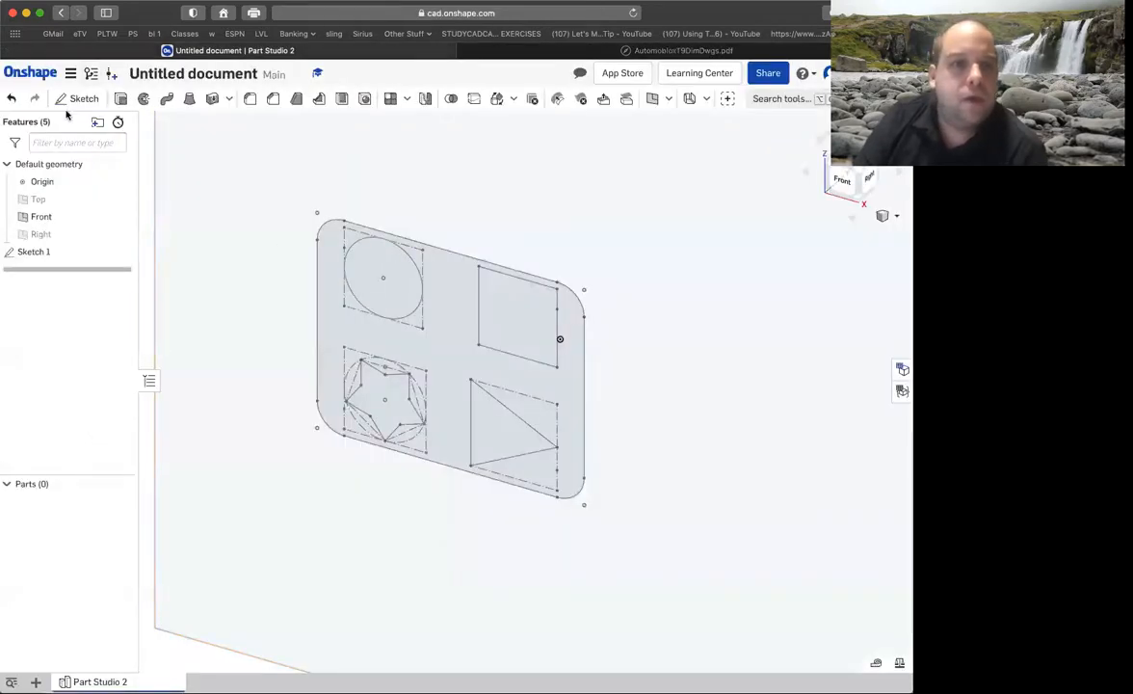
left_click(121, 98)
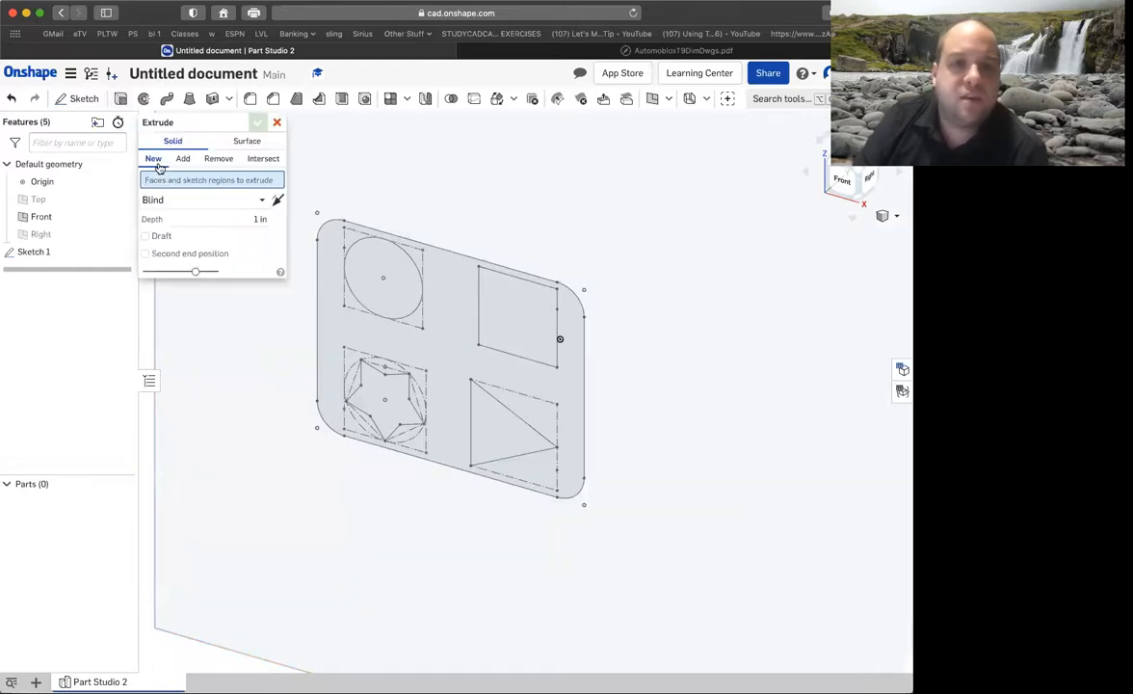
left_click(443, 283)
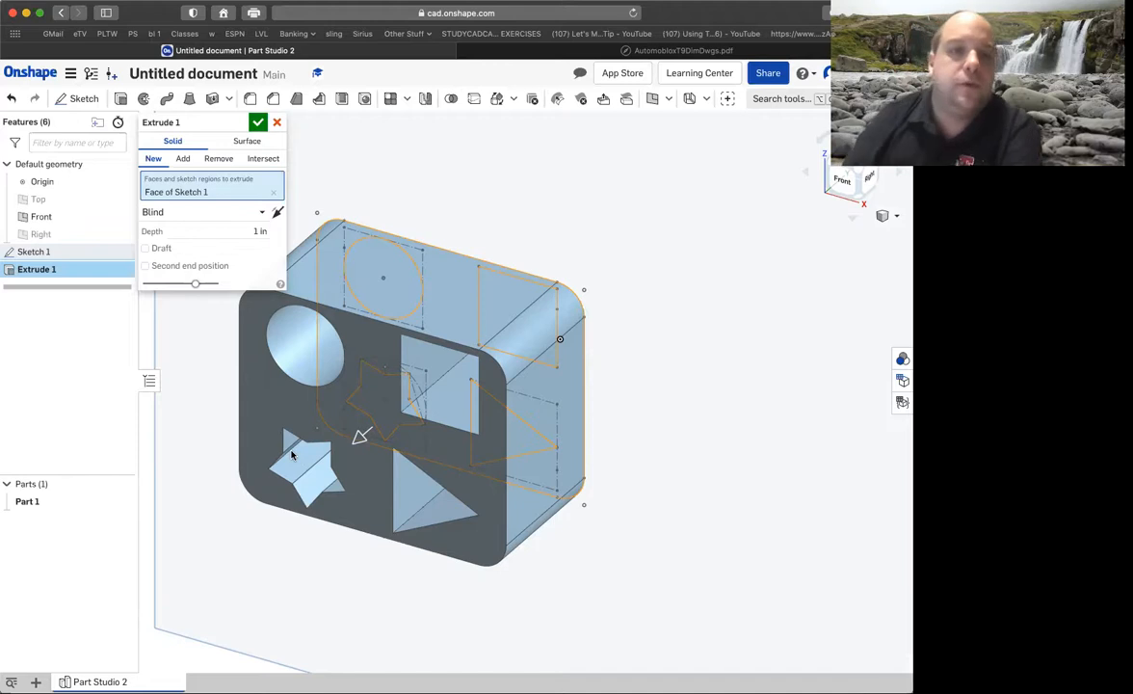
left_click(252, 231)
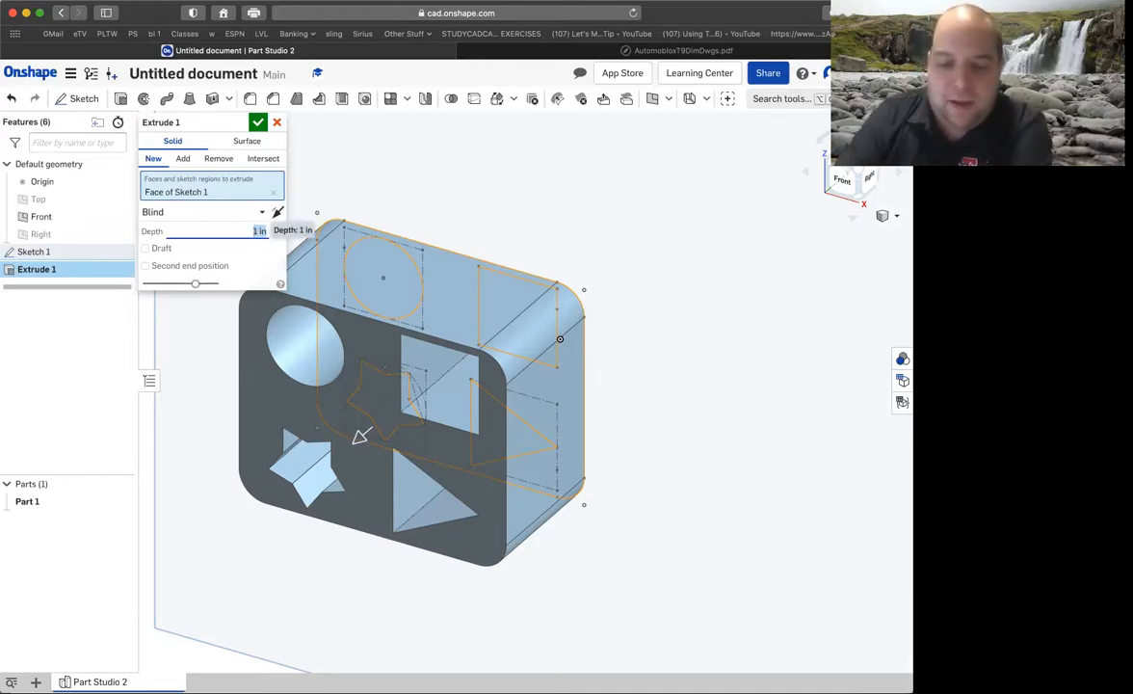
key("BackSpace")
type(".3")
key("Return")
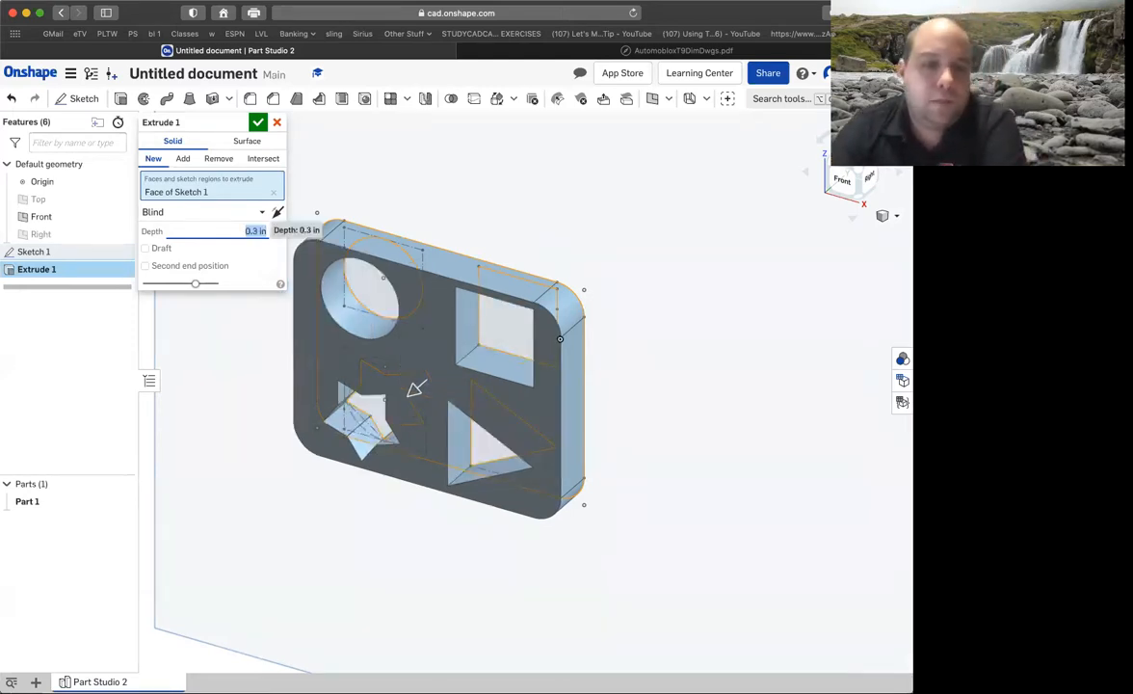
left_click(257, 123)
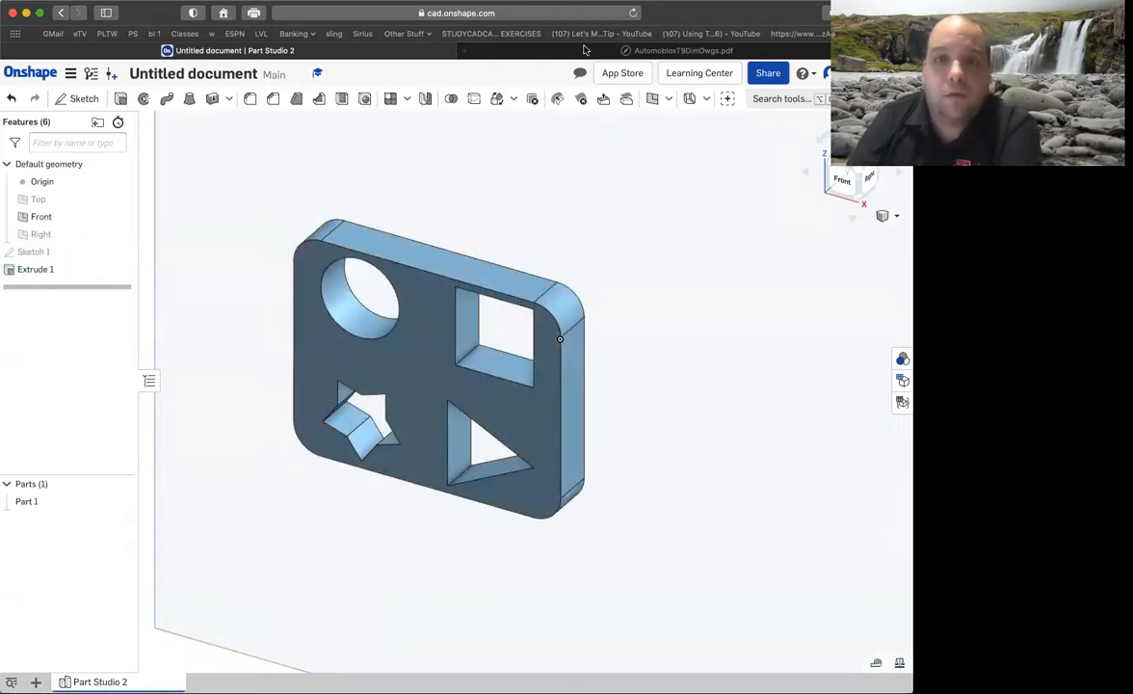
Check the shell thickness in the PDF drawing and start a Shell on the part that removes its back face.
left_click(543, 51)
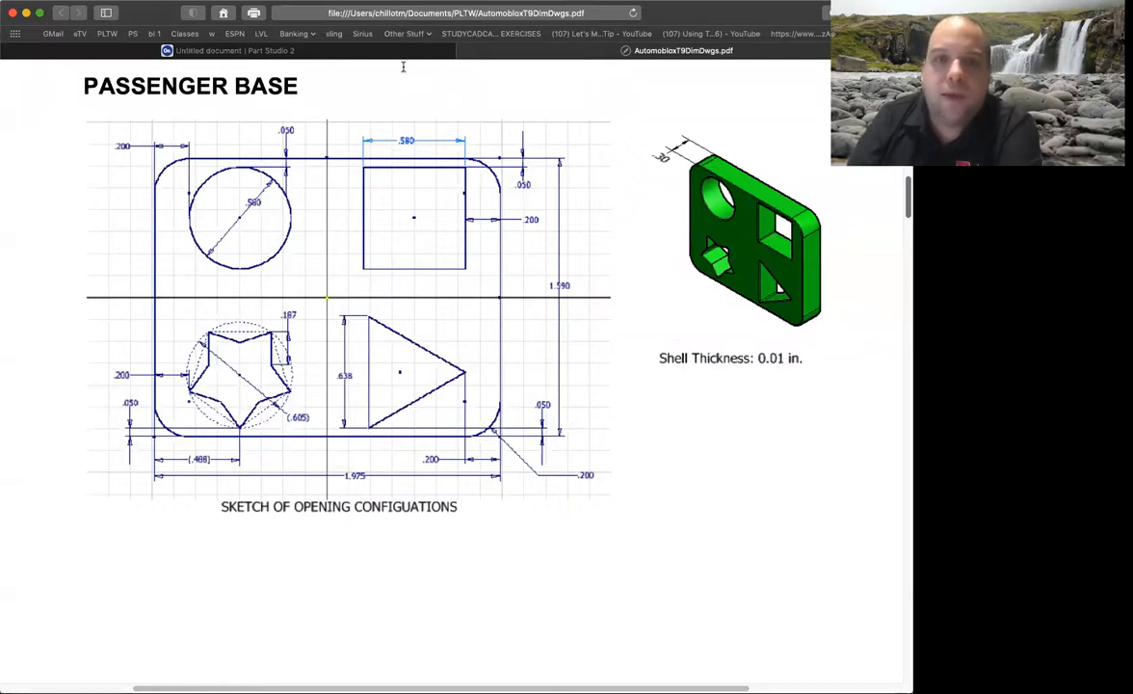
mouse_move(387, 54)
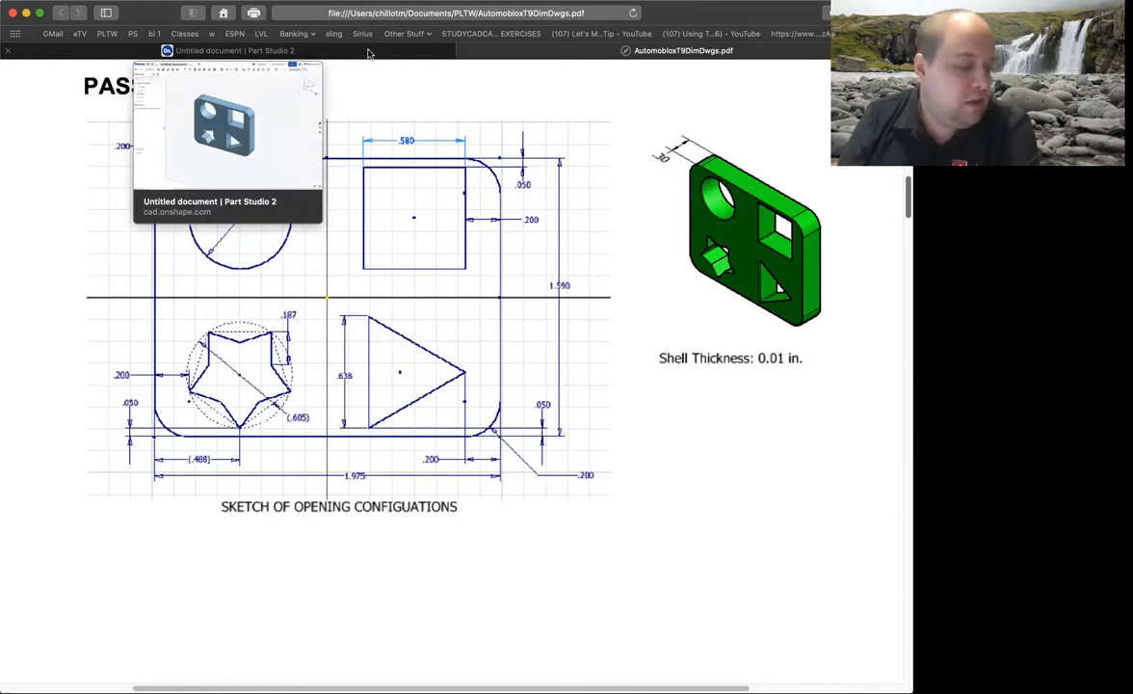
left_click(369, 53)
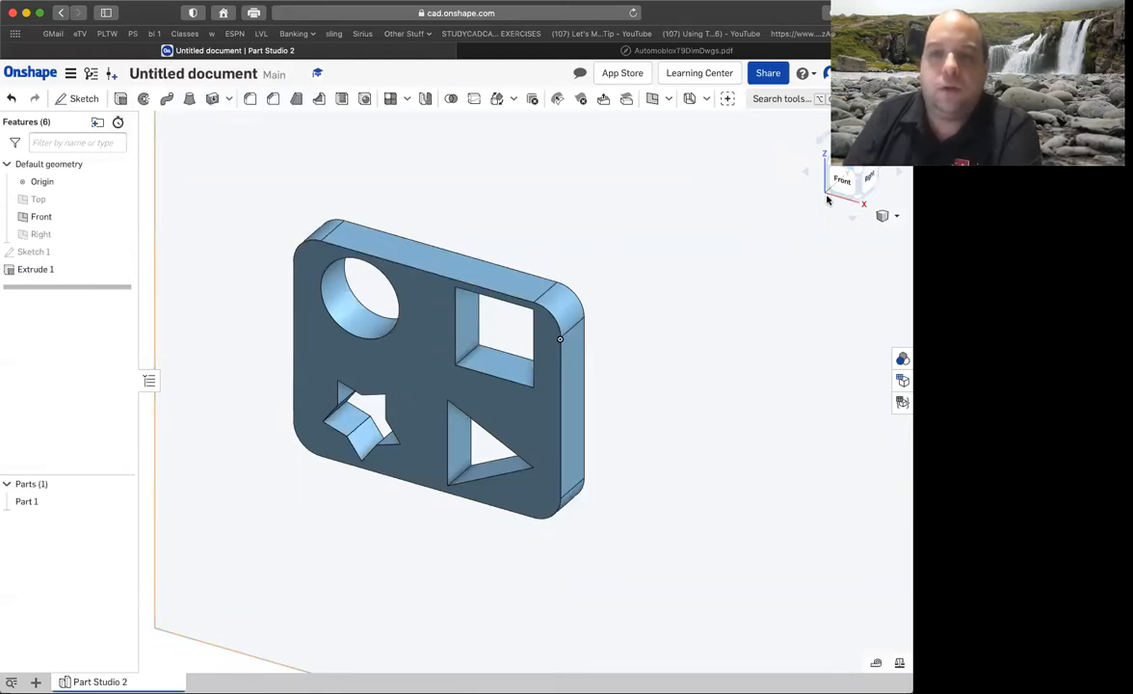
right_click_drag(729, 245, 640, 268)
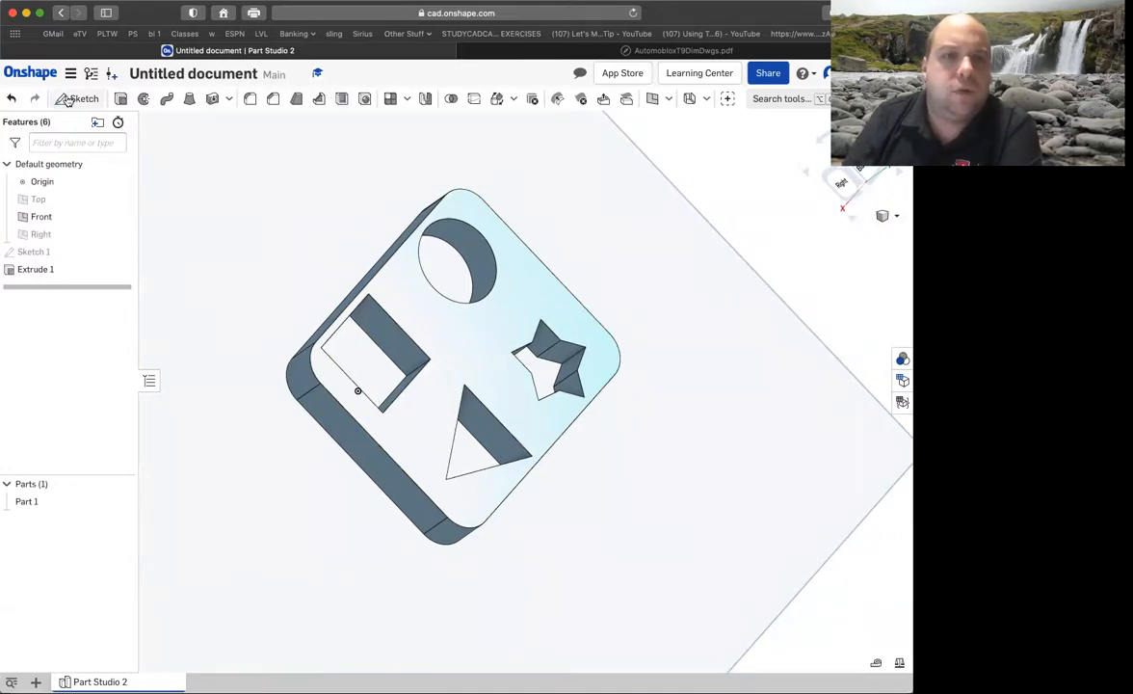
left_click(342, 103)
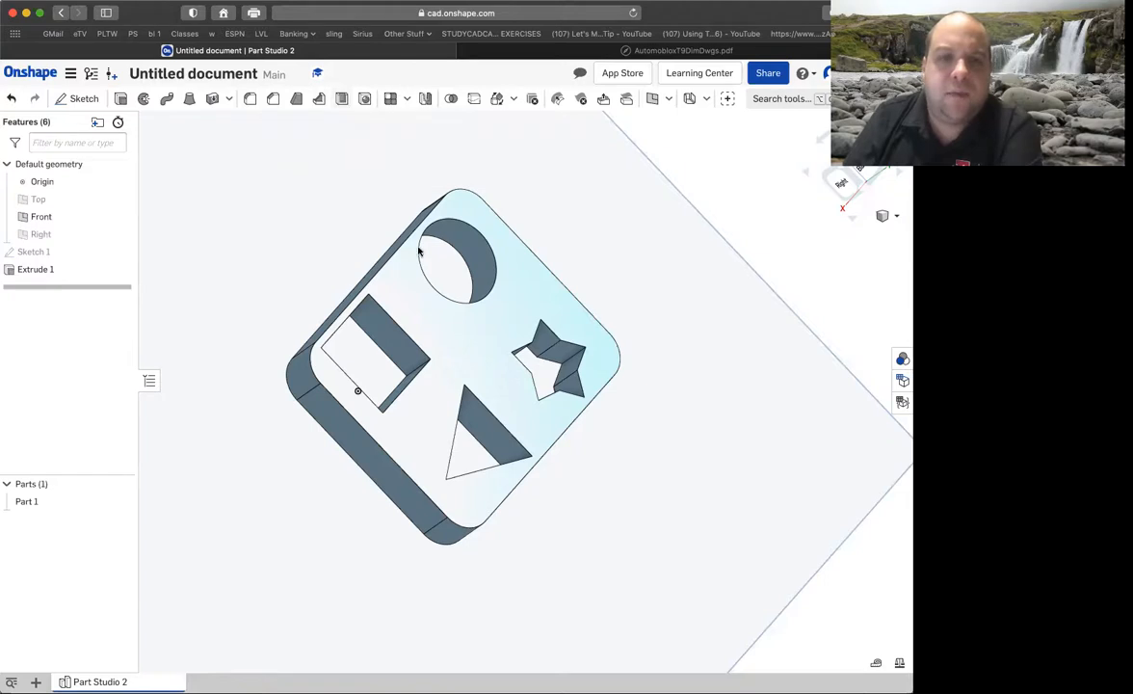
left_click(472, 350)
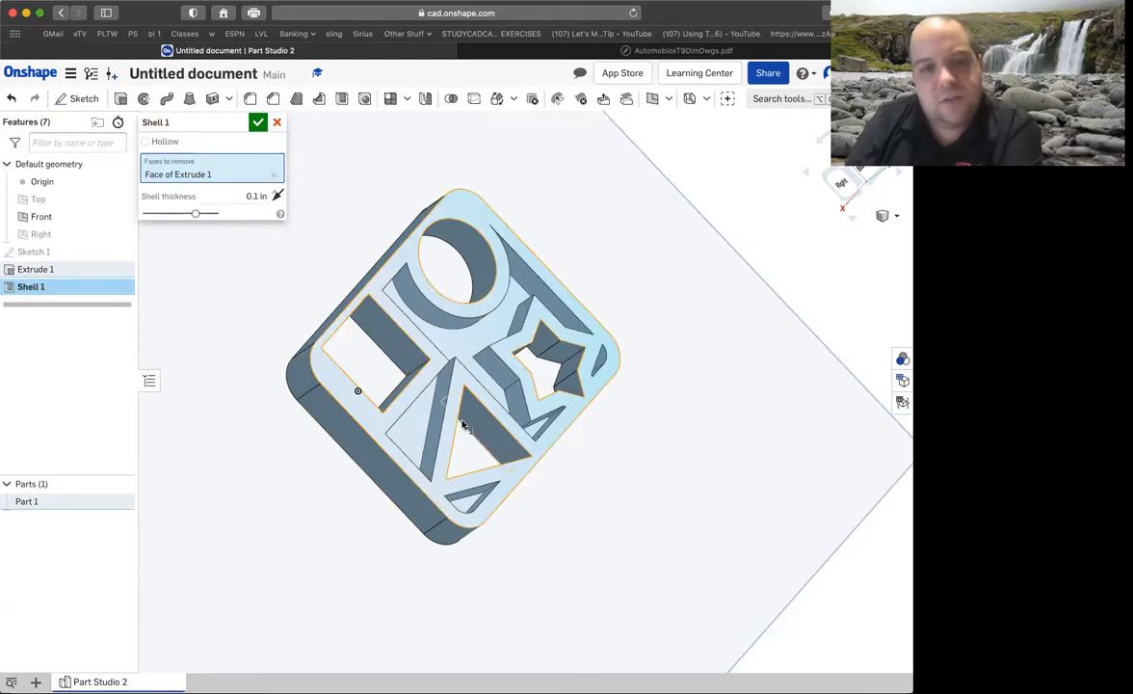
Recheck the passenger base drawing and set the shell thickness to 0.01 in.
left_click(482, 53)
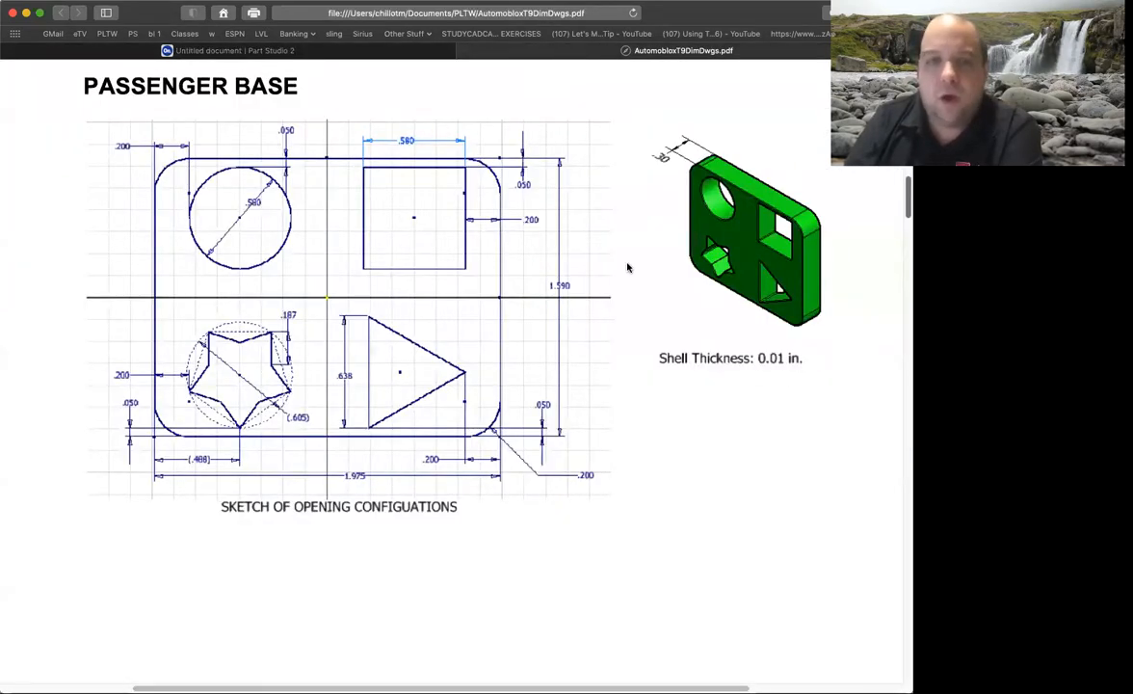
left_click(342, 53)
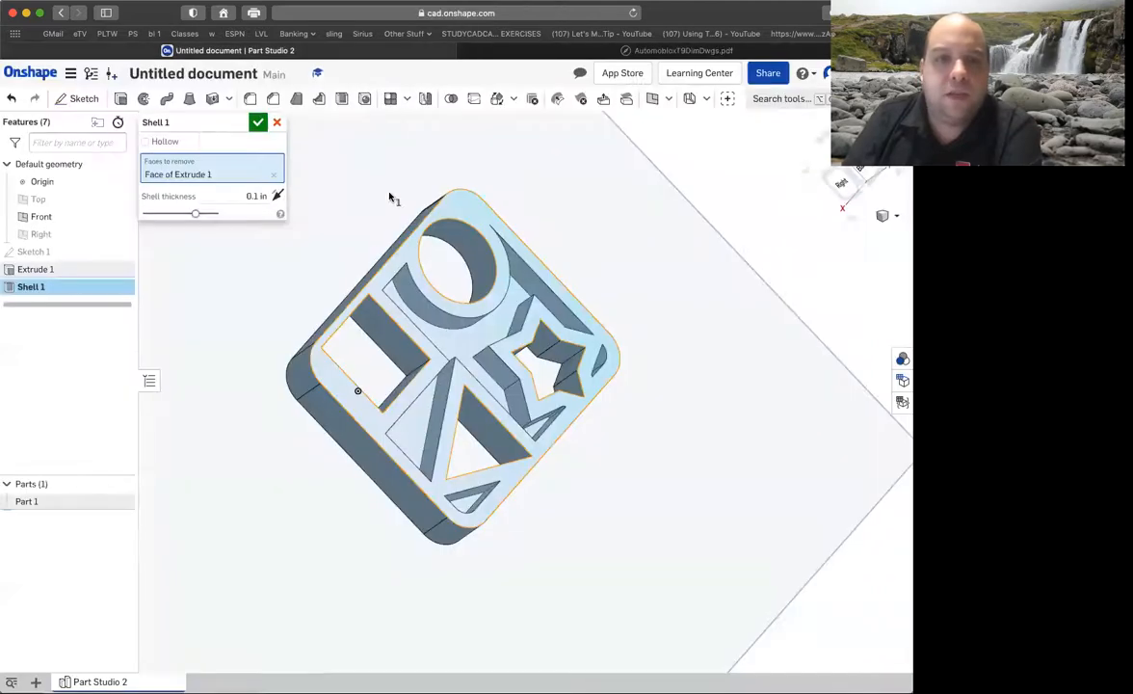
left_click(256, 195)
left_click(255, 196)
type("0")
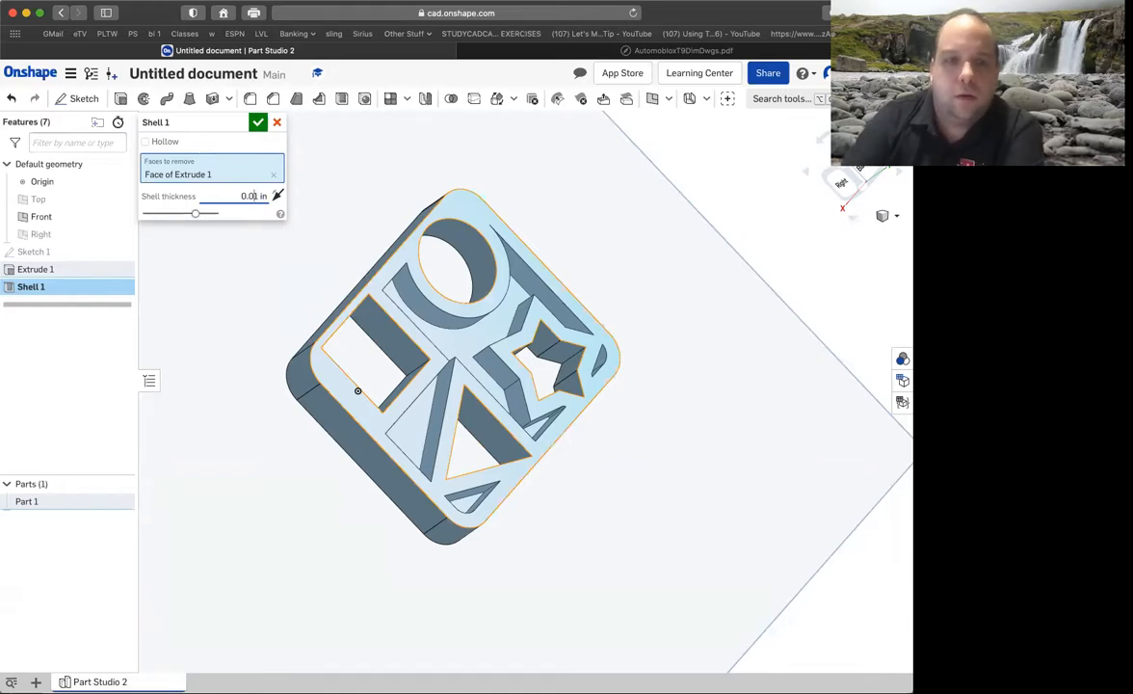
key("Return")
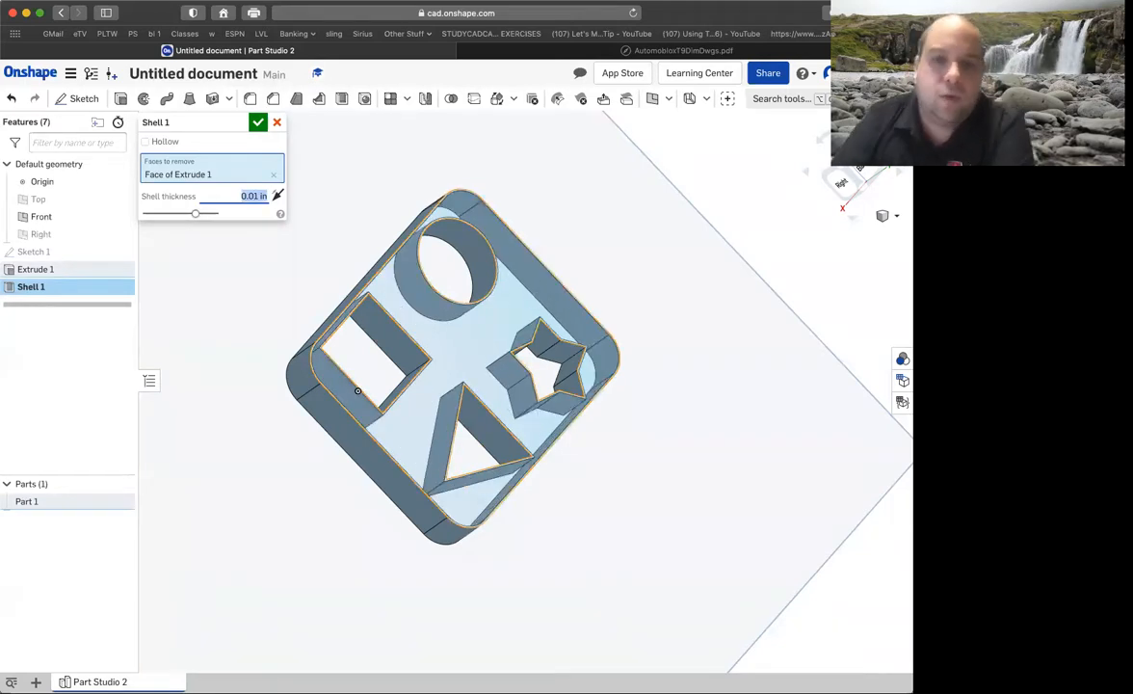
Show the part in an isometric view, hide the Front plane and finish the shell feature.
right_click_drag(381, 191, 739, 186)
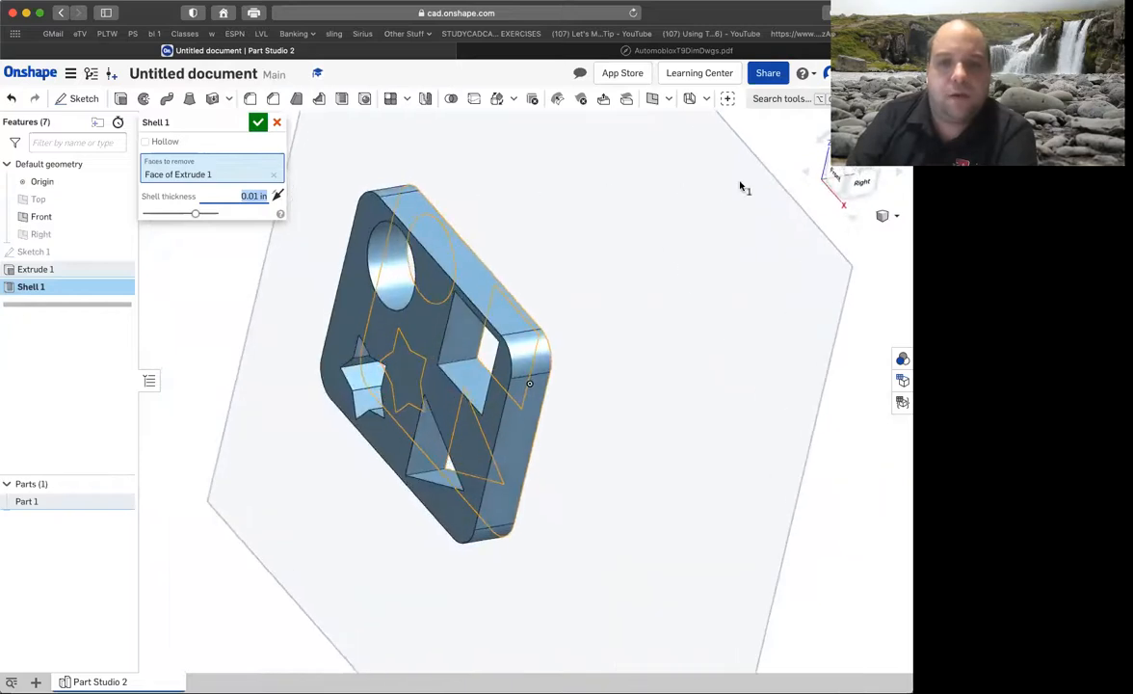
left_click(882, 218)
left_click(833, 234)
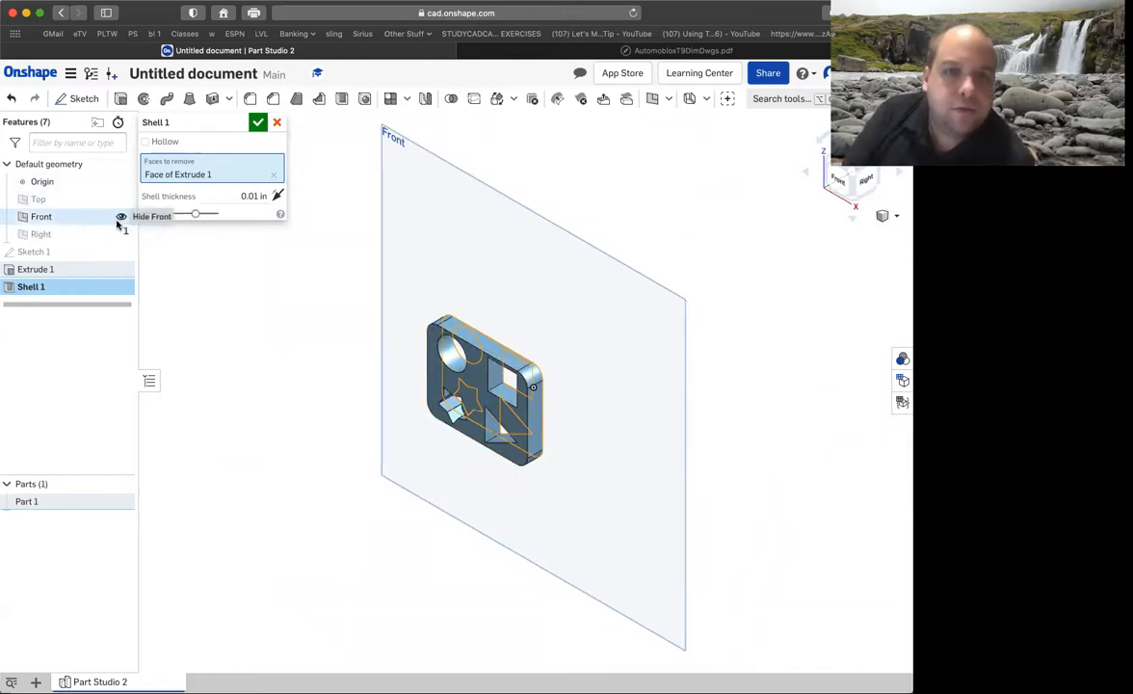
left_click(119, 219)
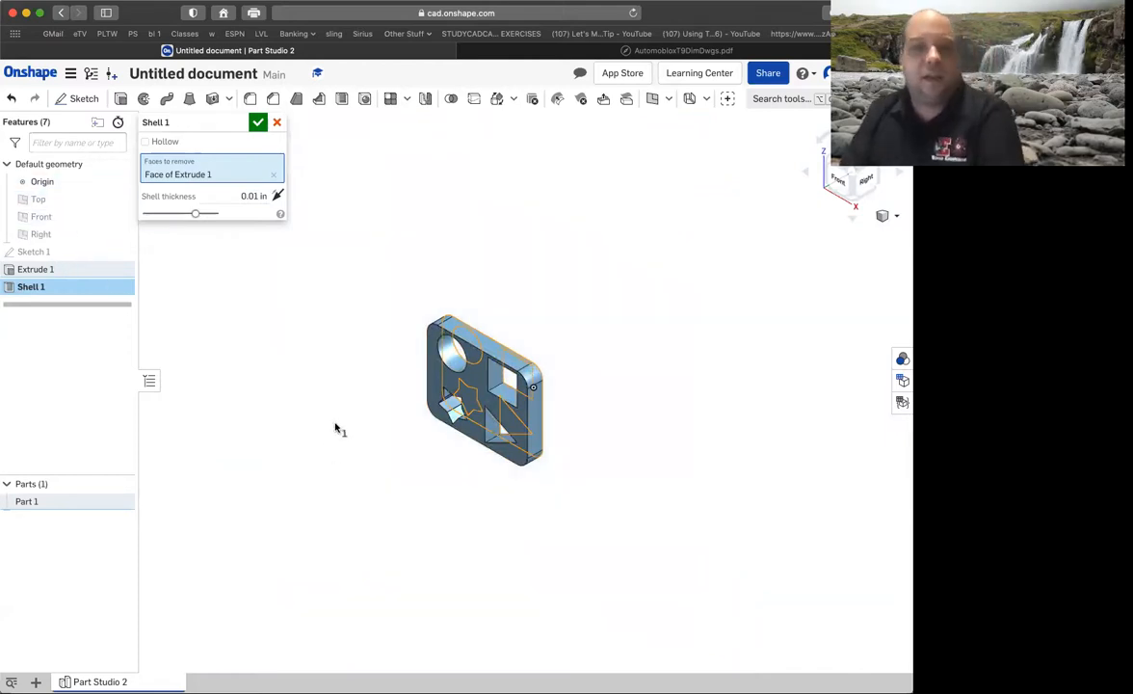
scroll(450, 407, "down", 2)
scroll(452, 406, "up", 3)
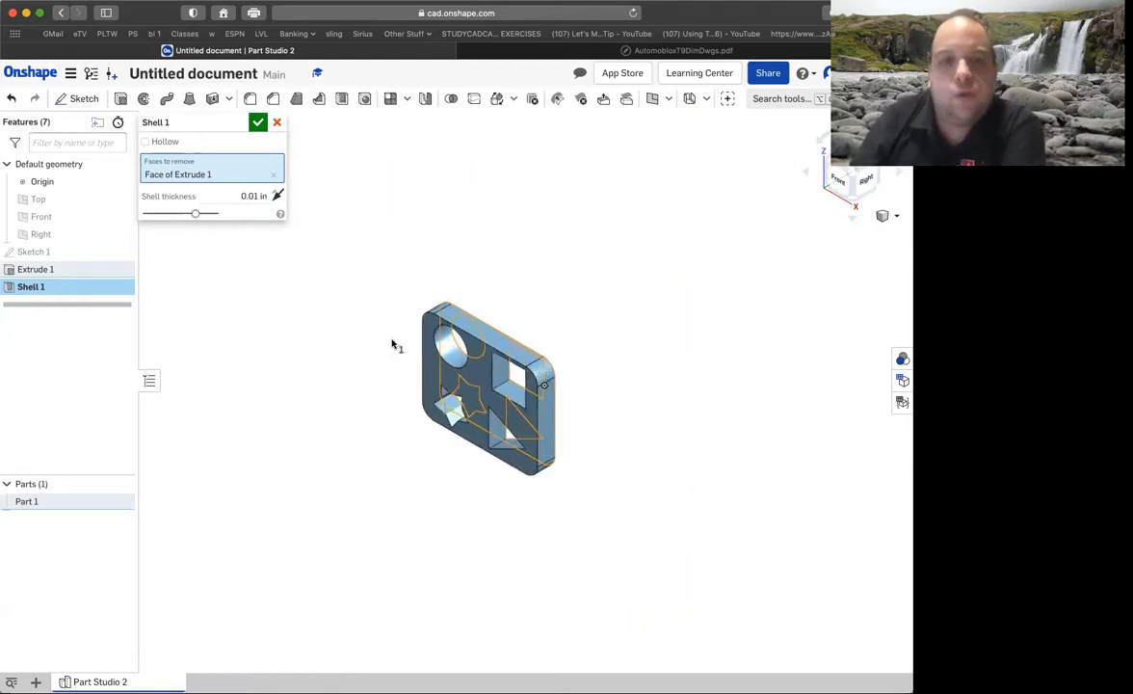
left_click(276, 123)
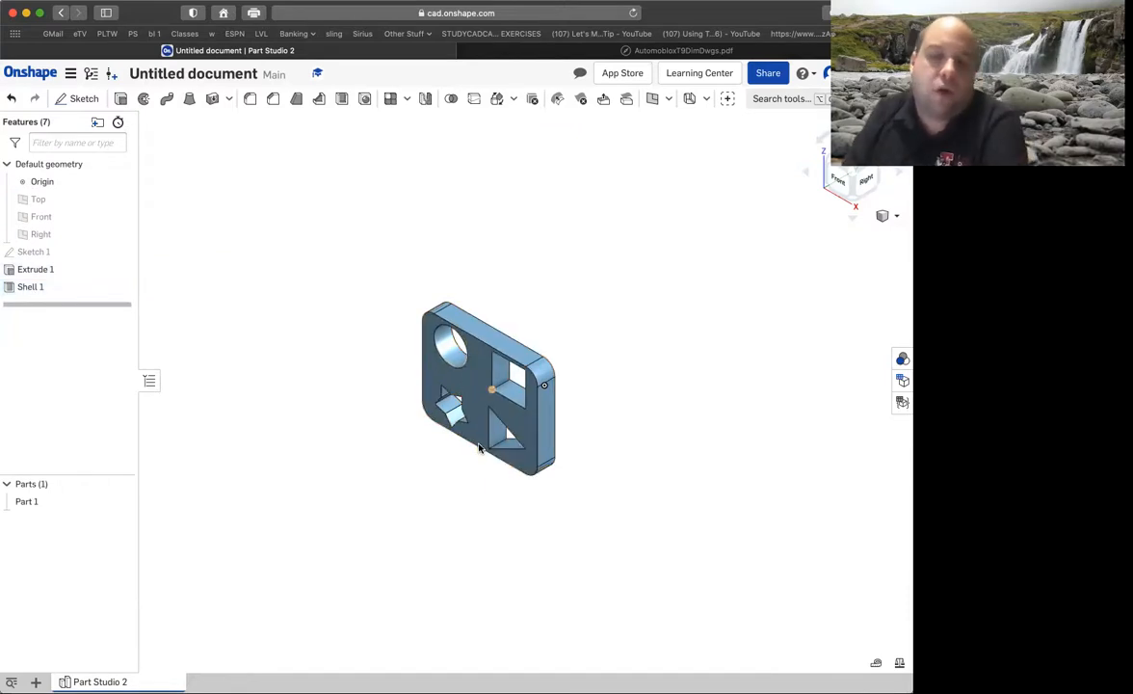
Change the appearance of Part 1 to the medium green 5FA73D from the colour palette.
scroll(478, 443, "down", 2)
scroll(479, 443, "up", 4)
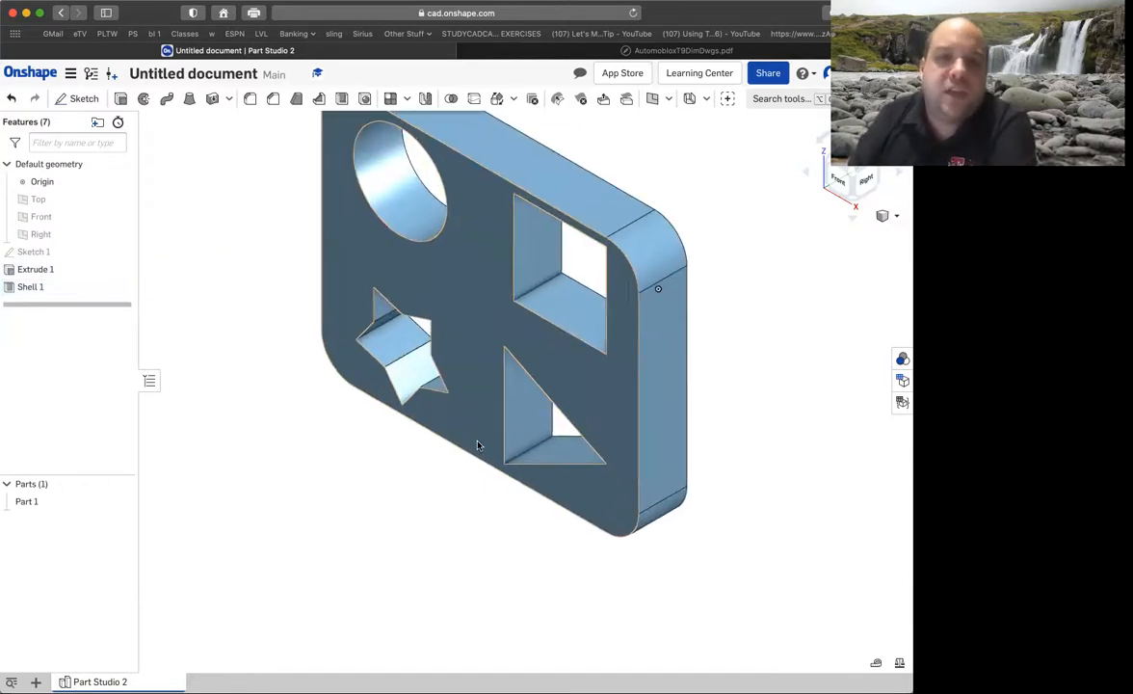
scroll(476, 444, "down", 1)
scroll(526, 209, "up", 2)
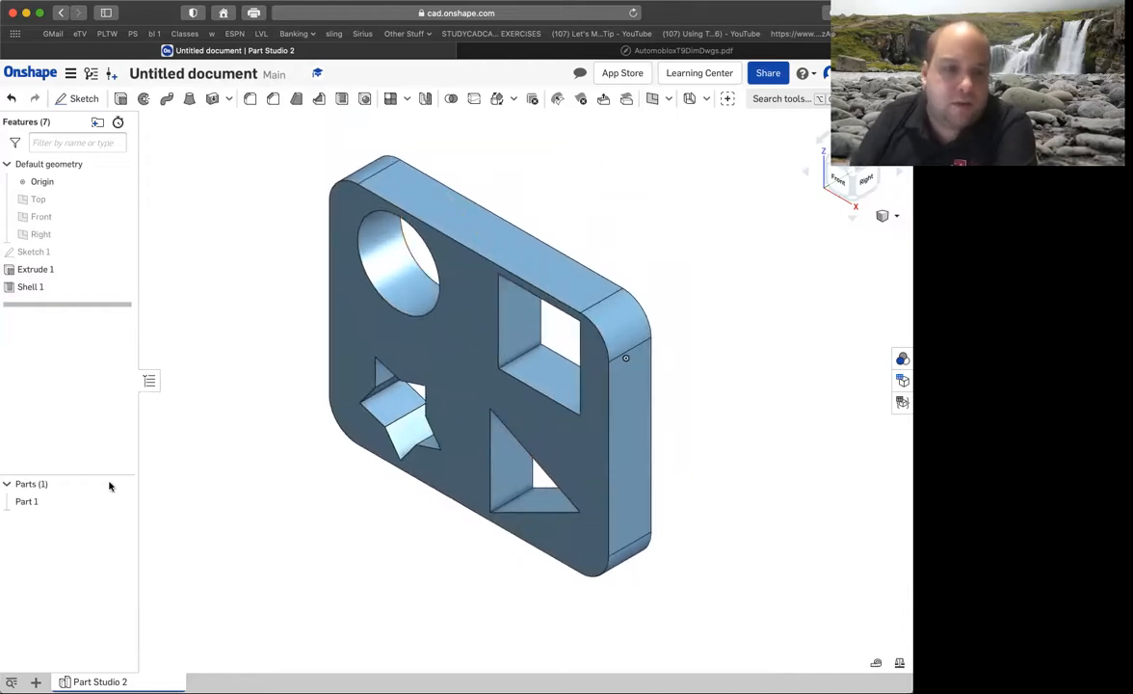
left_click(34, 502)
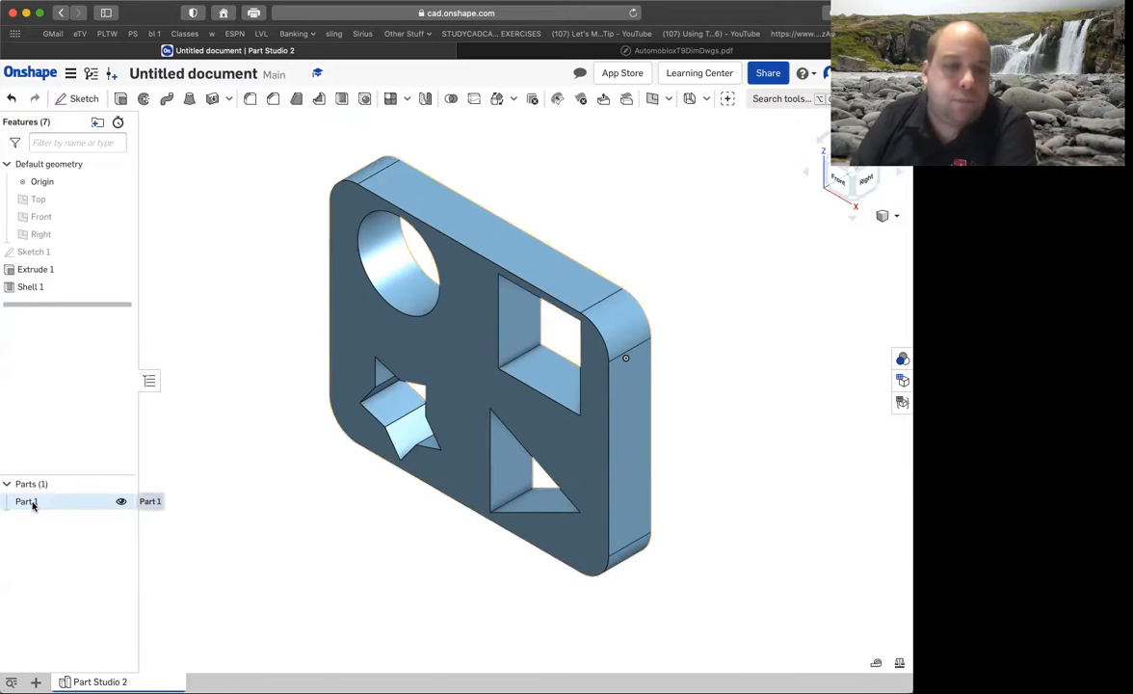
right_click(32, 505)
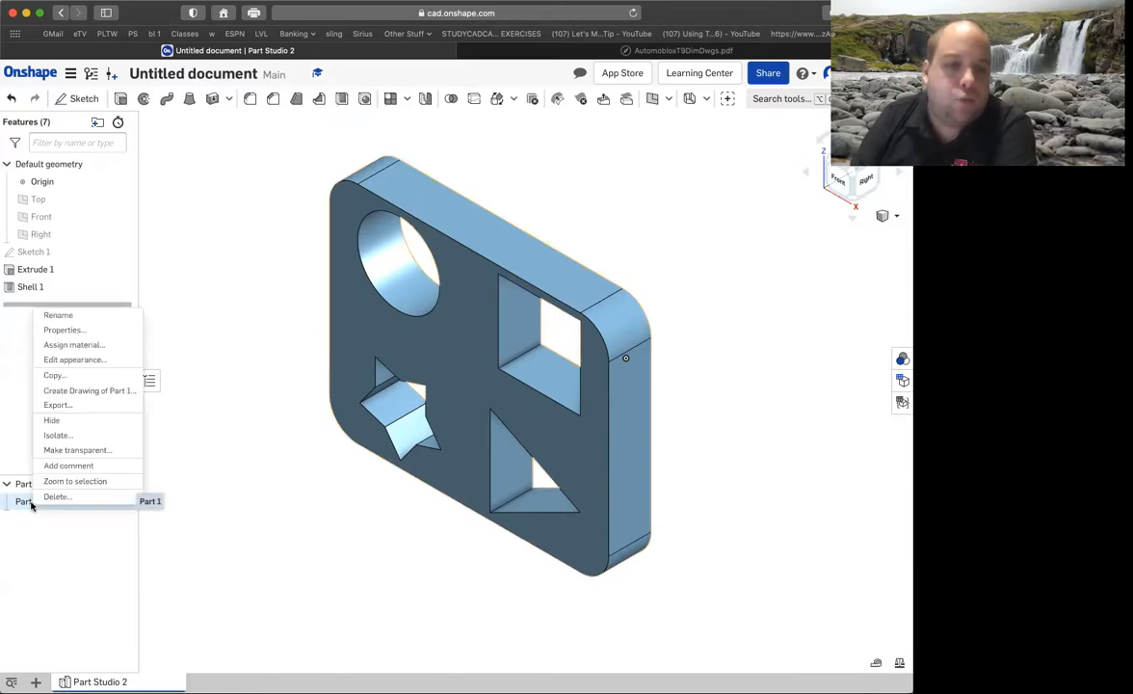
left_click(76, 359)
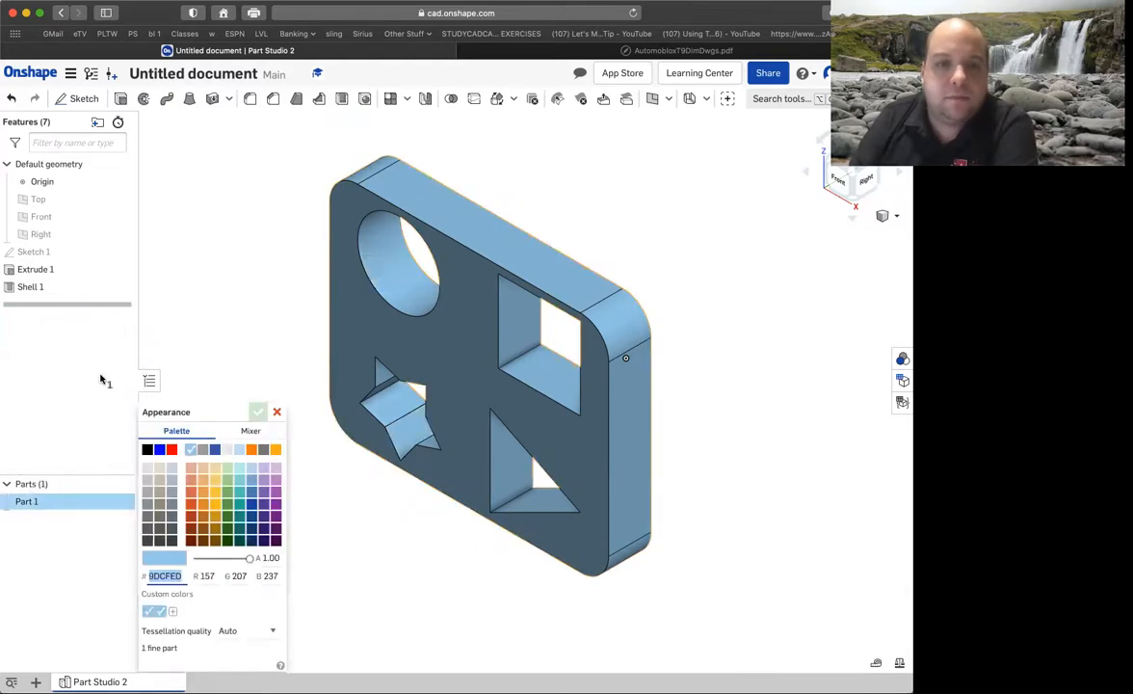
left_click(227, 497)
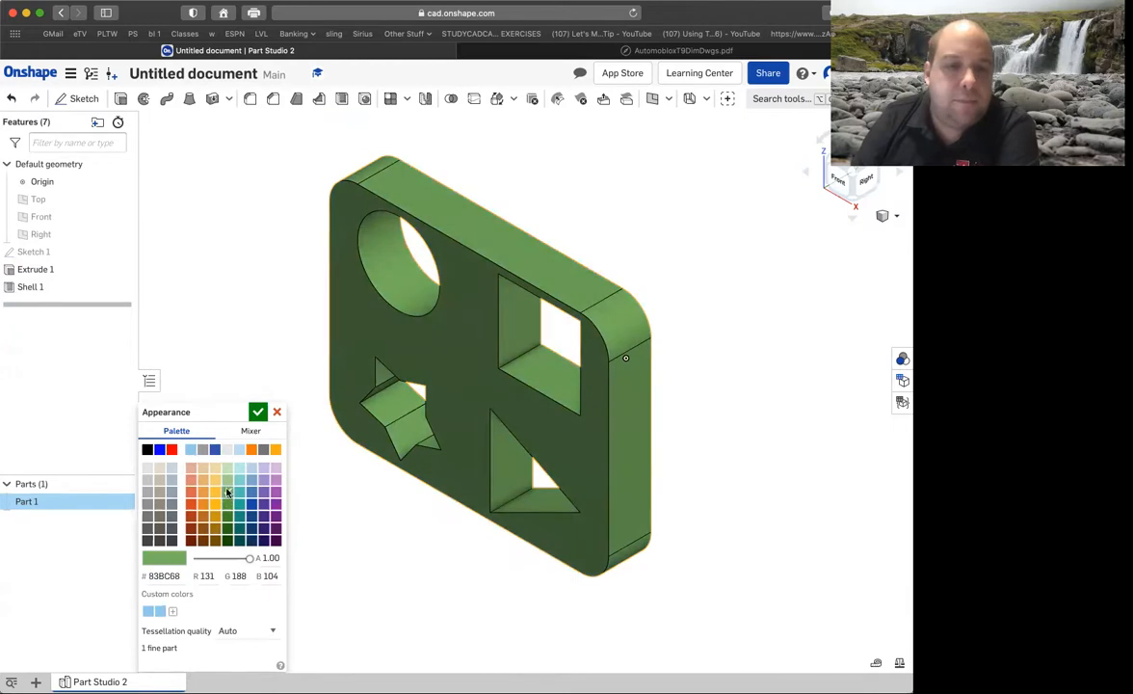
left_click(228, 504)
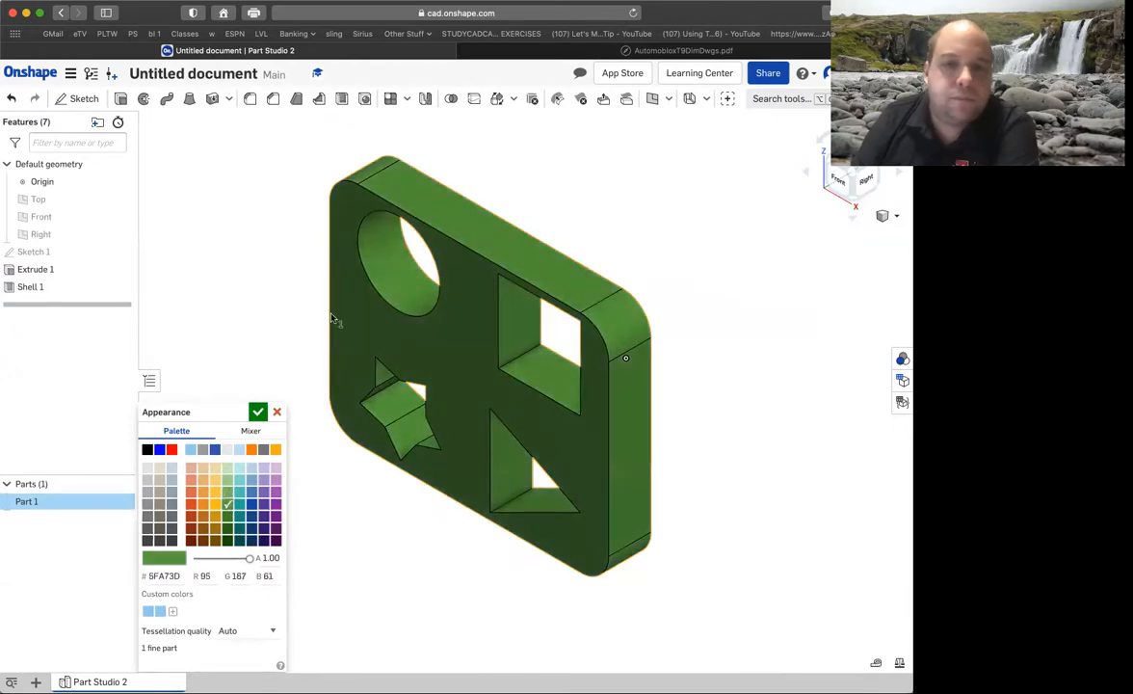
left_click(259, 414)
right_click_drag(705, 286, 744, 202)
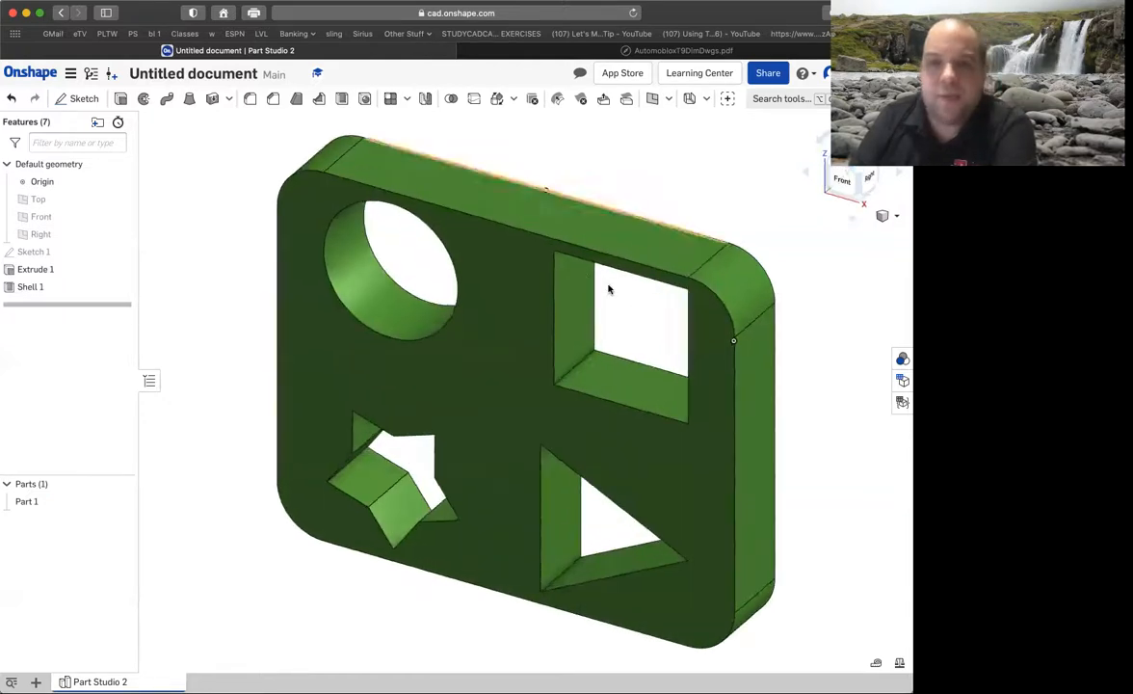